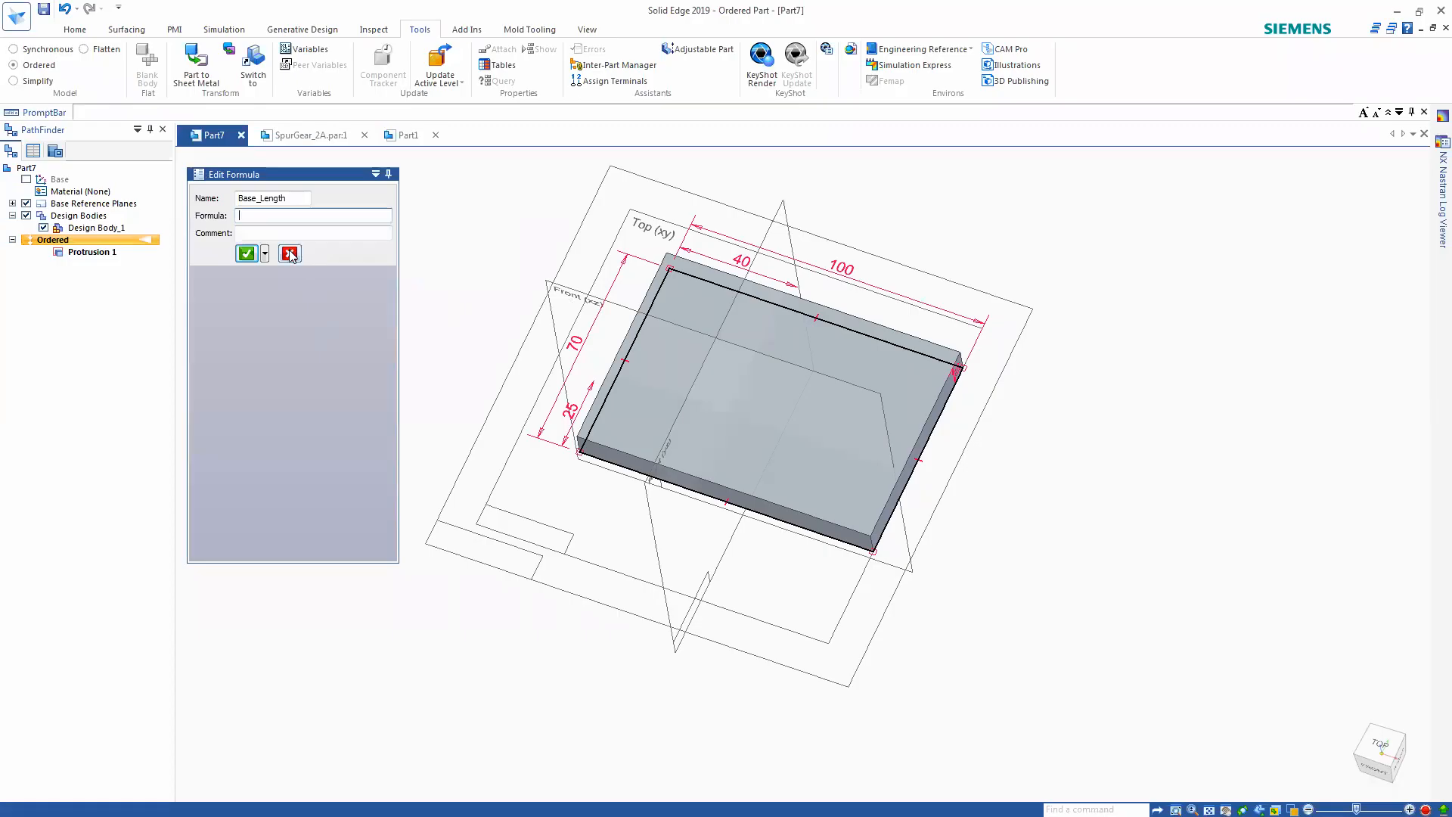
- Assign the variable name Base_Width to the base sketch's 70 mm dimension
double_click(573, 346)
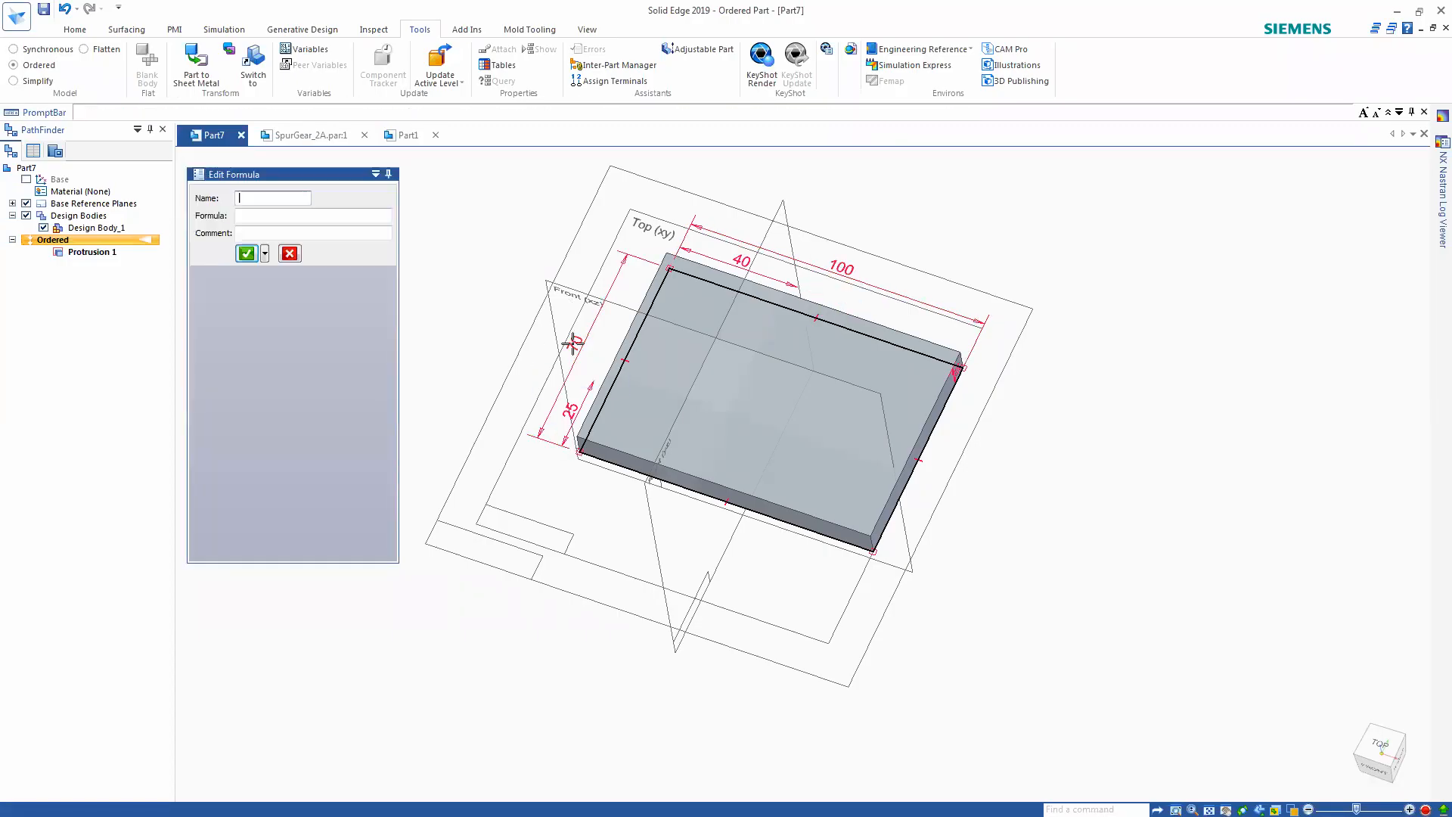
double_click(266, 198)
type("Base_Width")
left_click(260, 219)
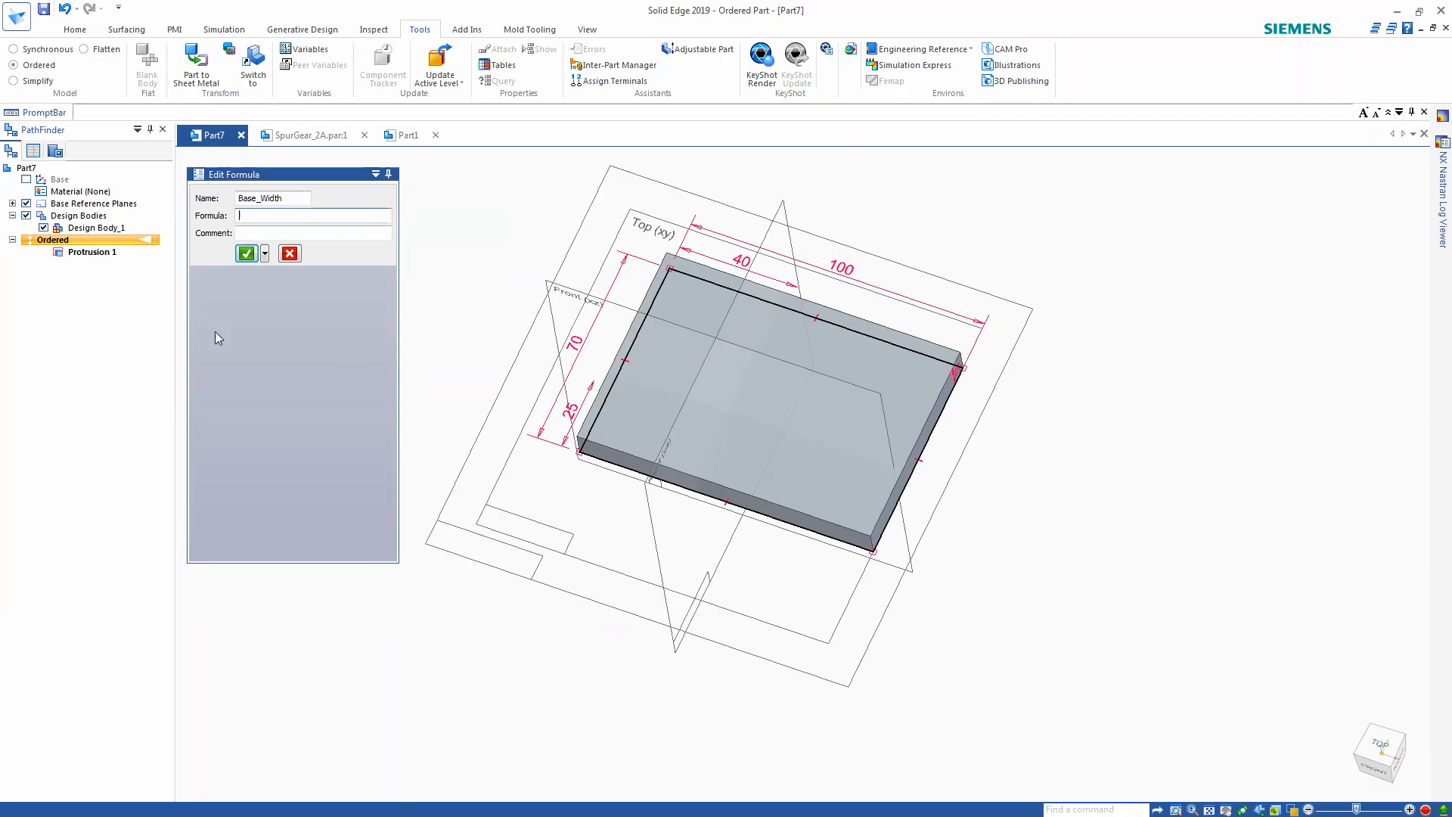
left_click(245, 255)
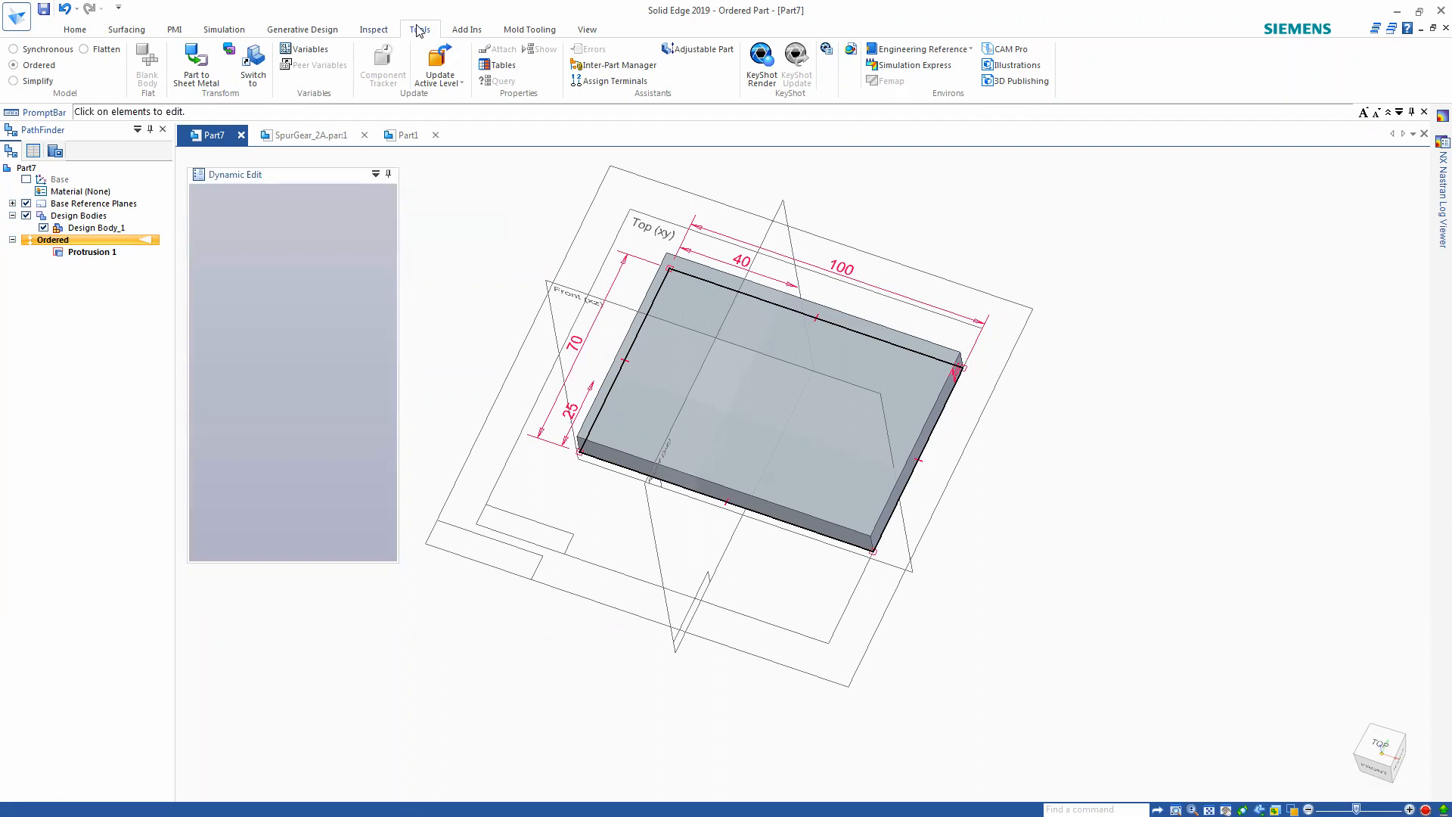
- Open the variable table and expand the variables of Protrusion 1
left_click(304, 49)
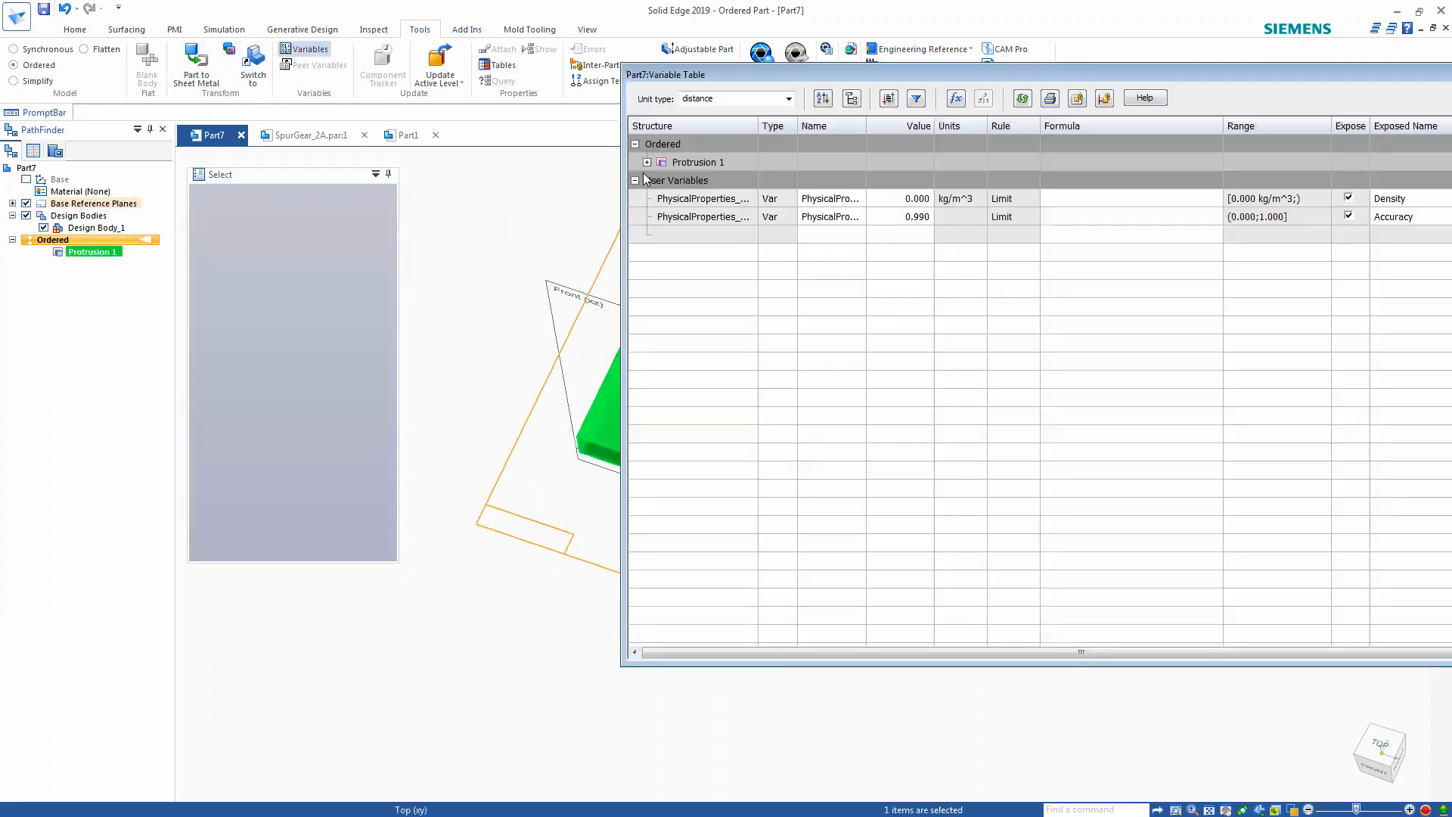
left_click(647, 162)
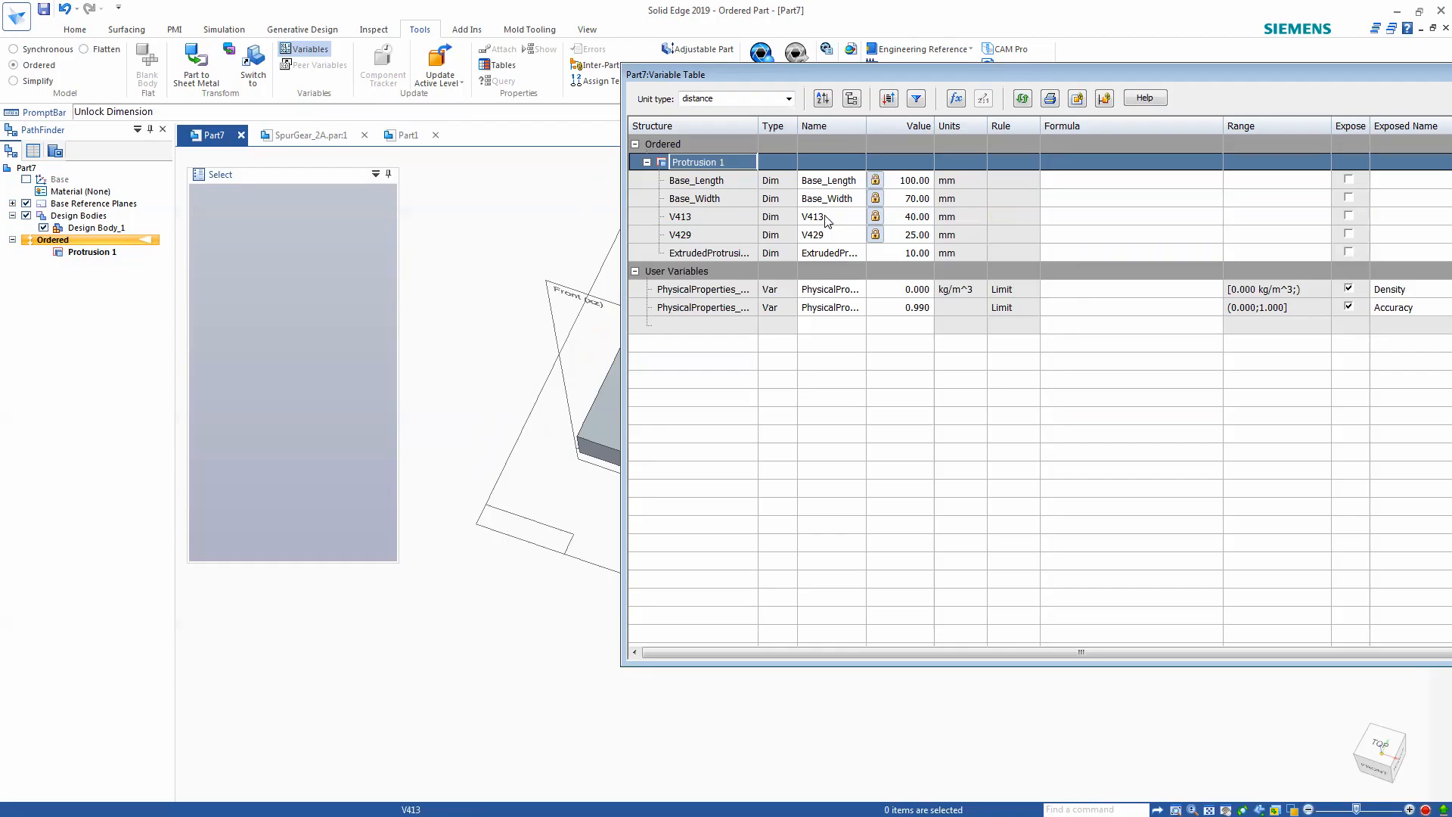
left_click_drag(849, 71, 1081, 299)
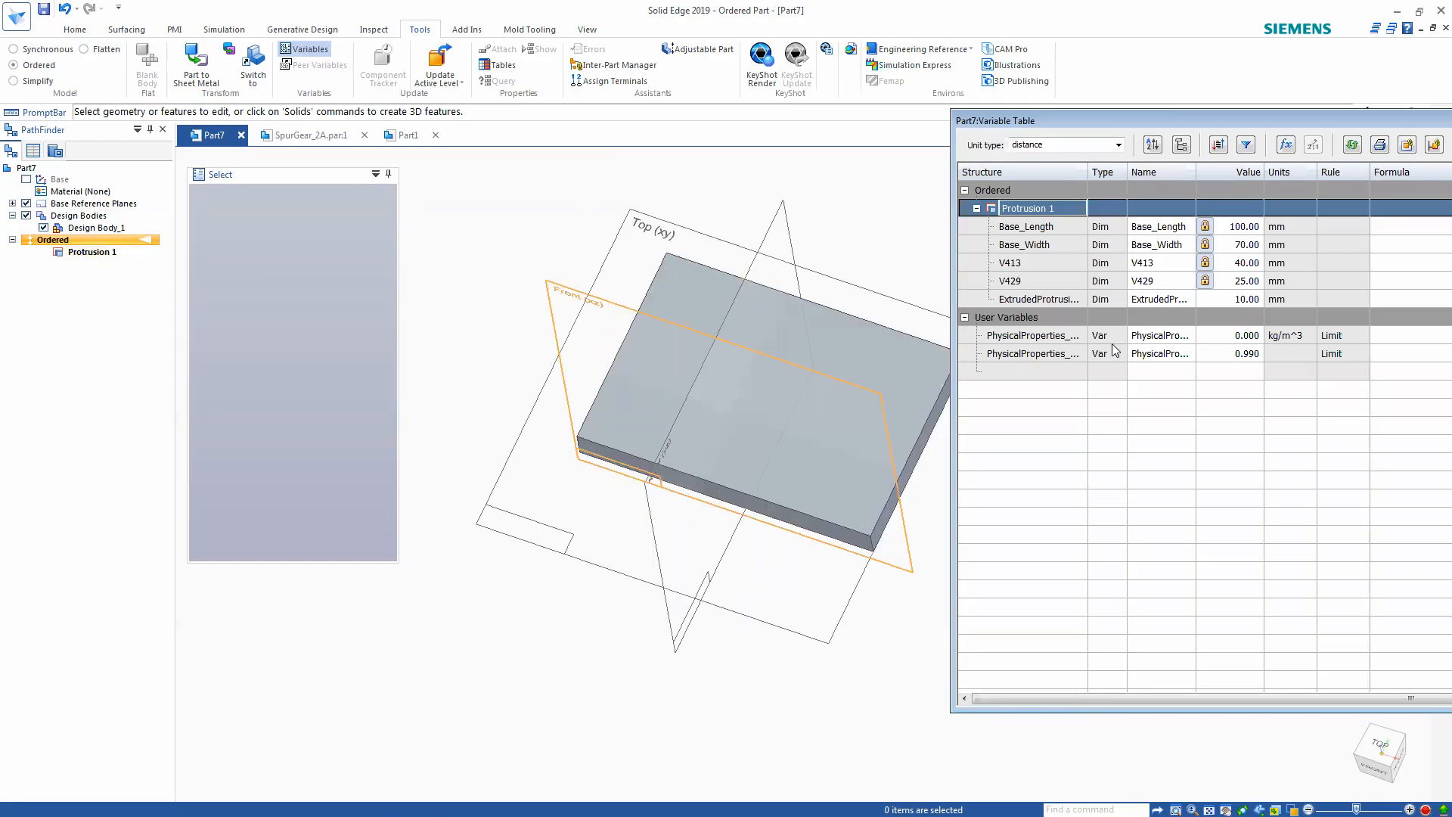
- Rename the 40 mm dimension variable V413 as Left_Gap and the 25 mm variable V429 as Bot_Gap
left_click(1148, 264)
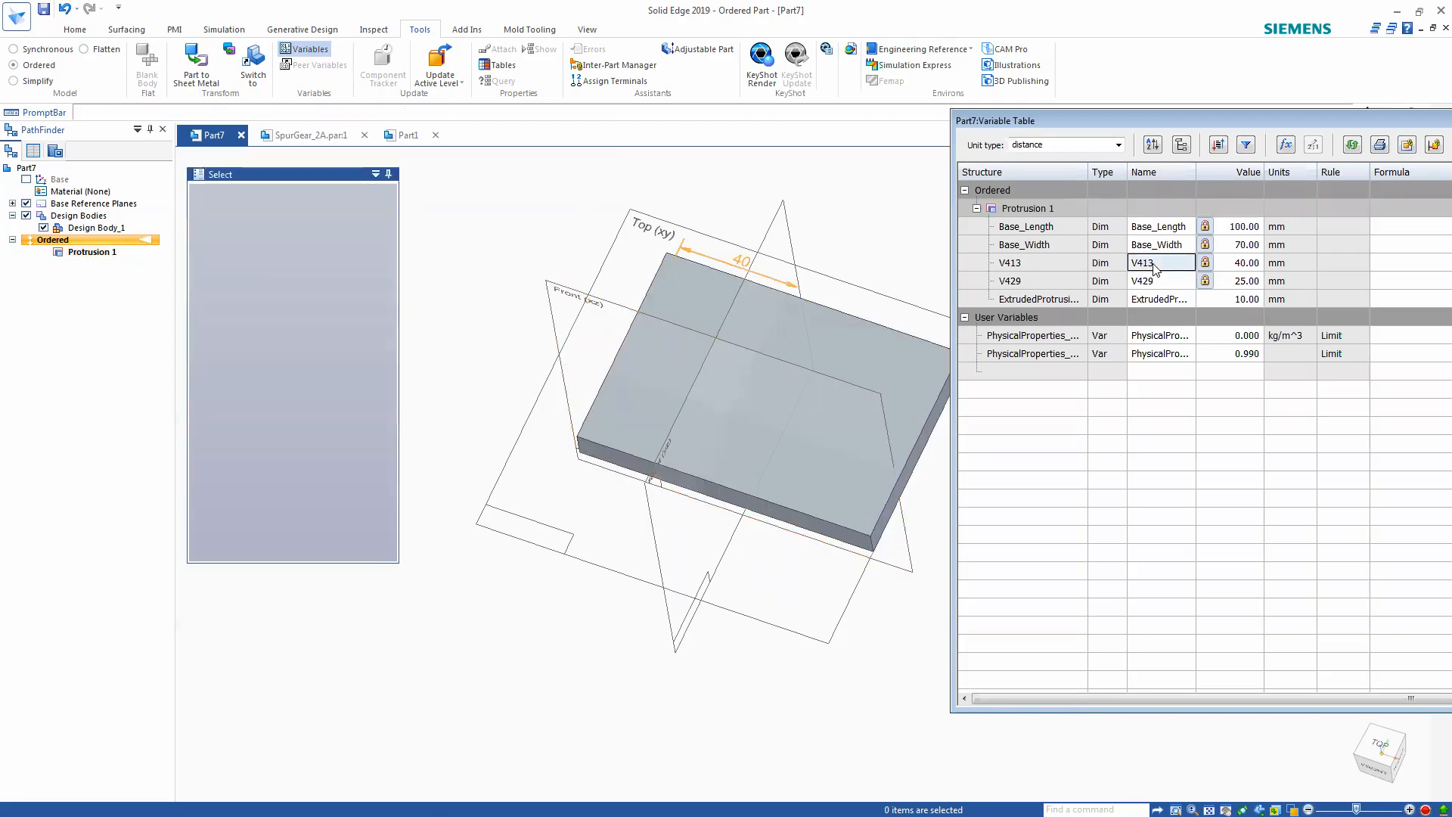
left_click(1160, 265)
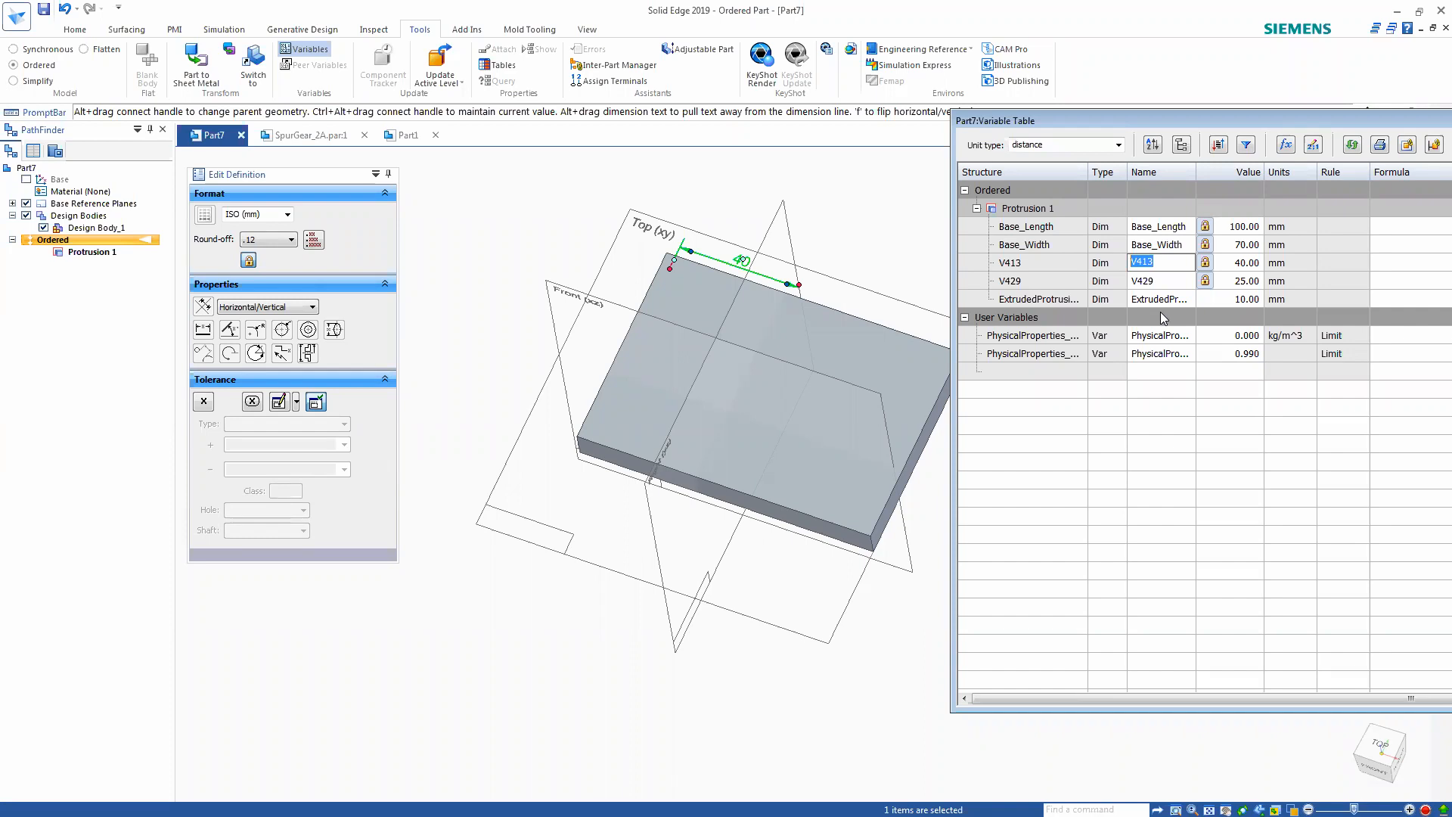
type("Left_Gap")
left_click(1153, 287)
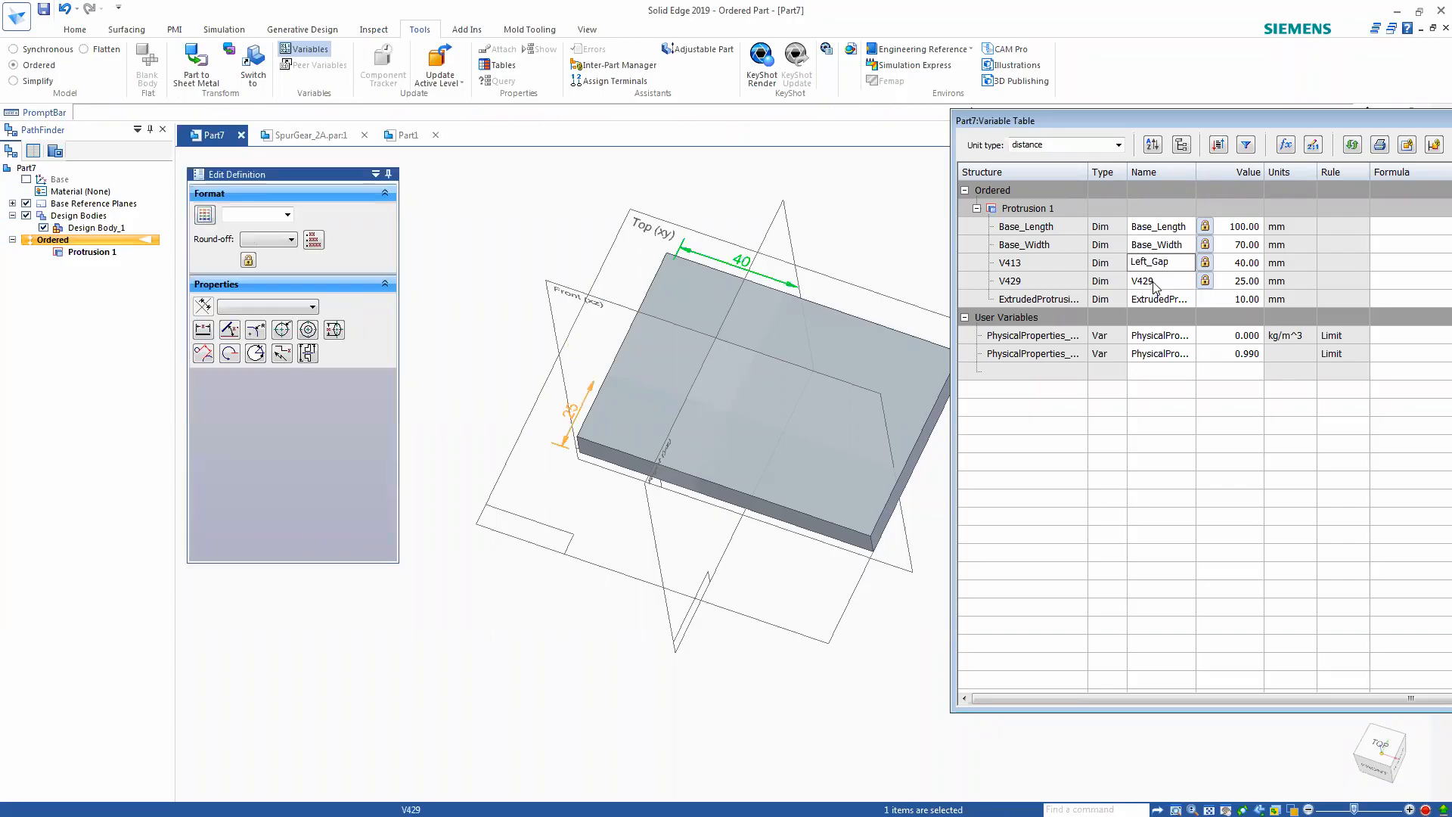
left_click(1161, 286)
type("Bot_Gap")
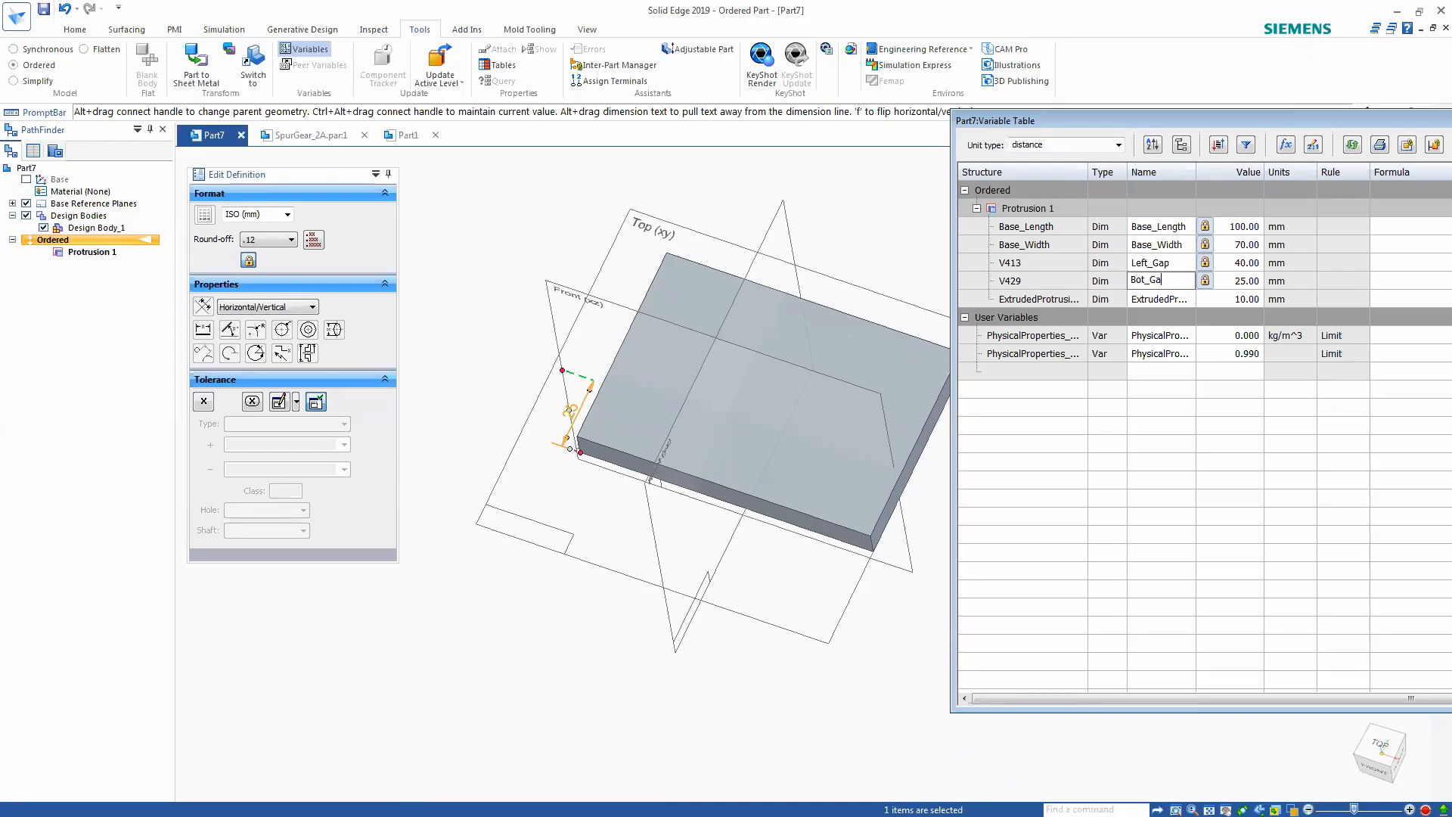
- Rename the extruded protrusion's finite depth variable as Base_Height
left_click(1155, 297)
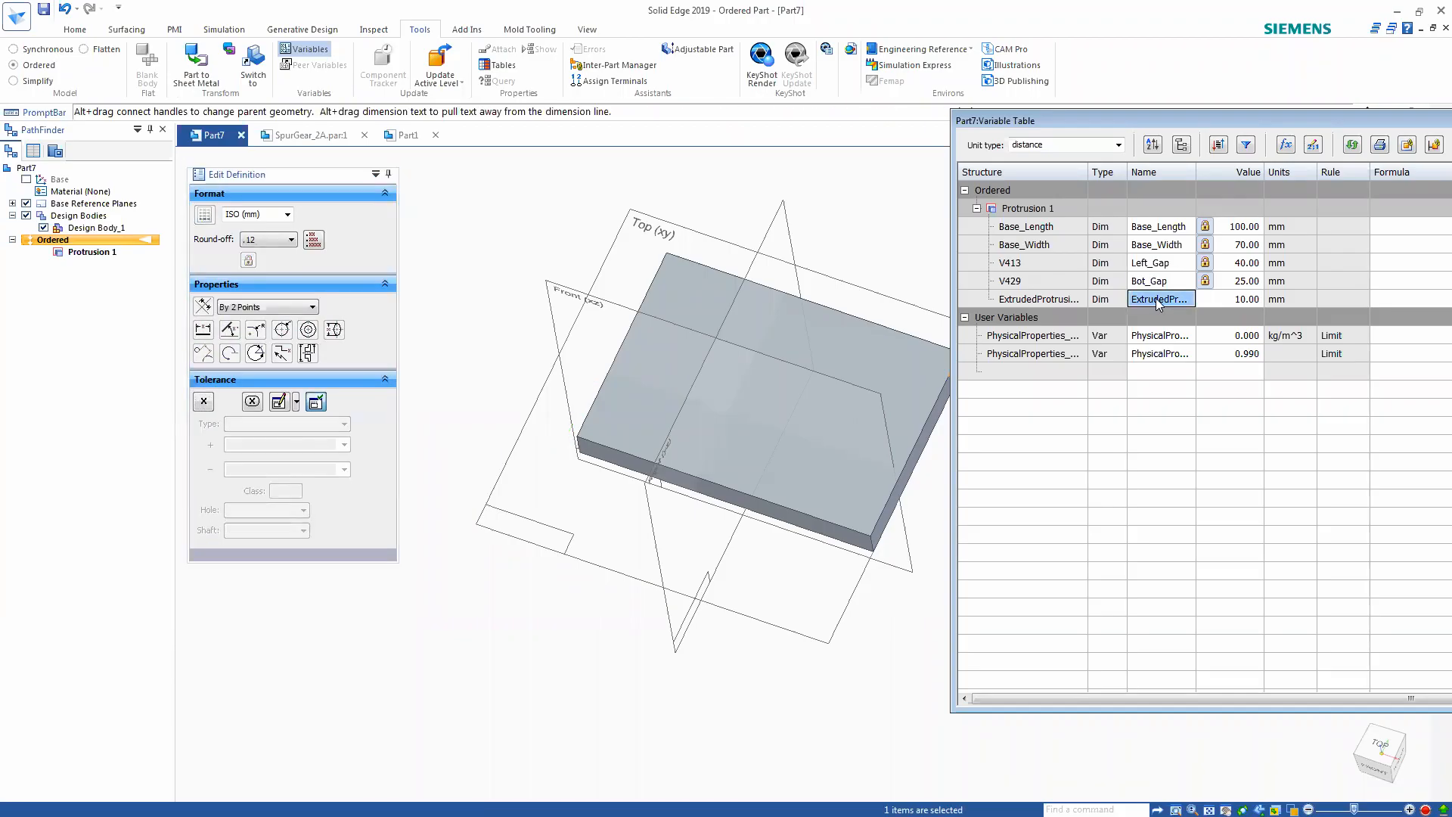
left_click(1156, 299)
left_click_drag(1130, 299, 1308, 300)
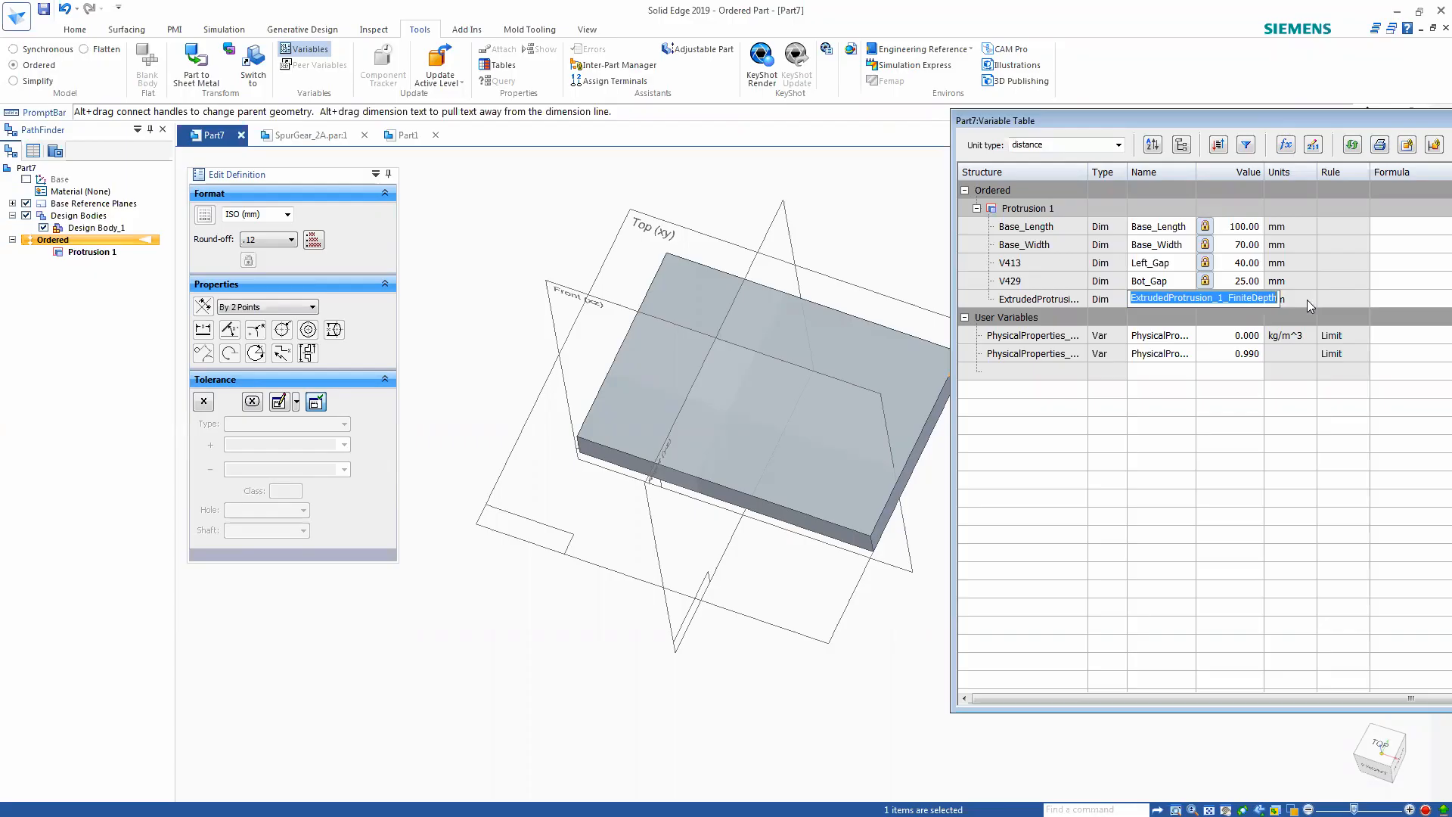
type("Base_Height")
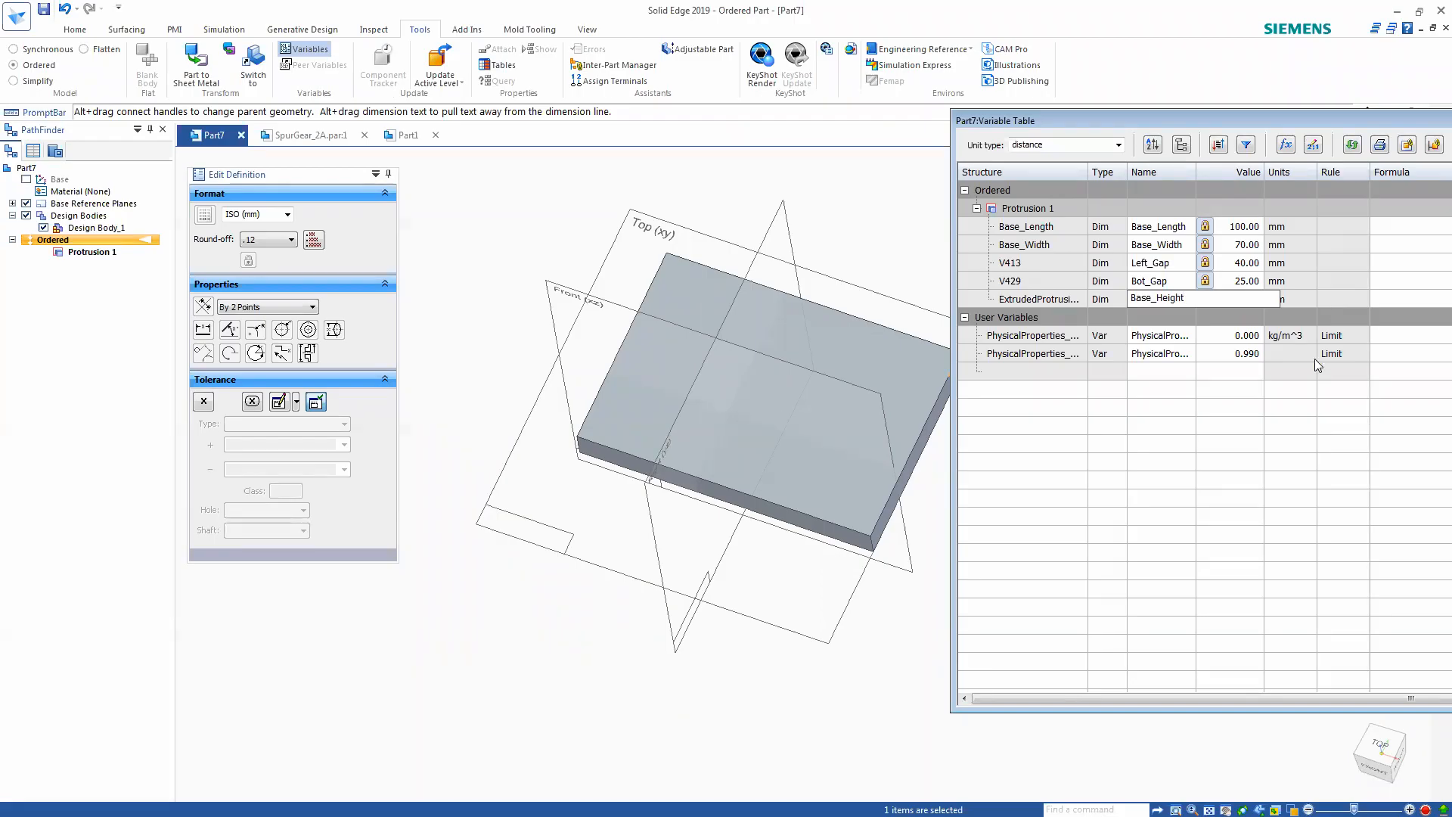
left_click(1164, 263)
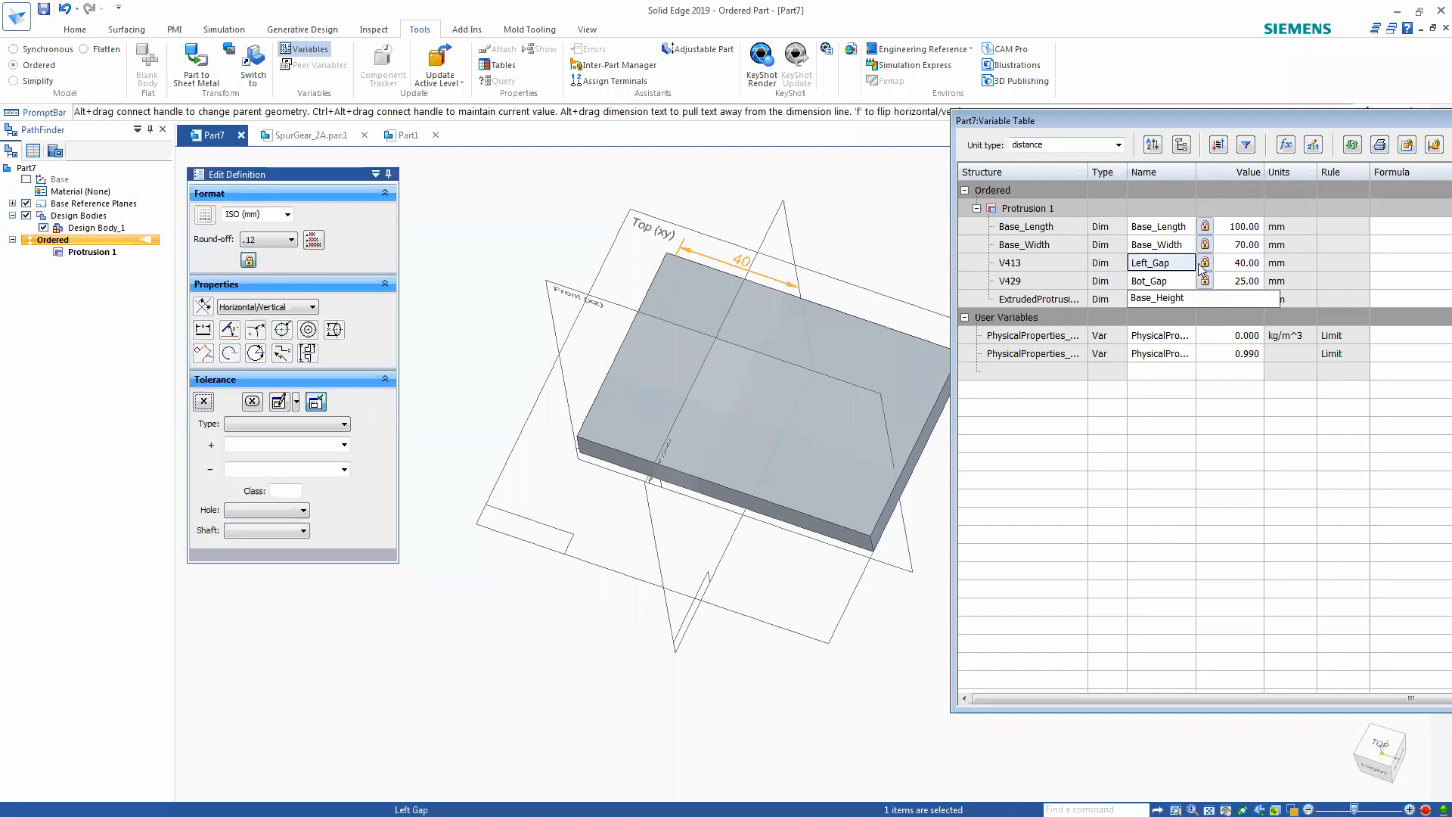
left_click_drag(1175, 125, 1140, 145)
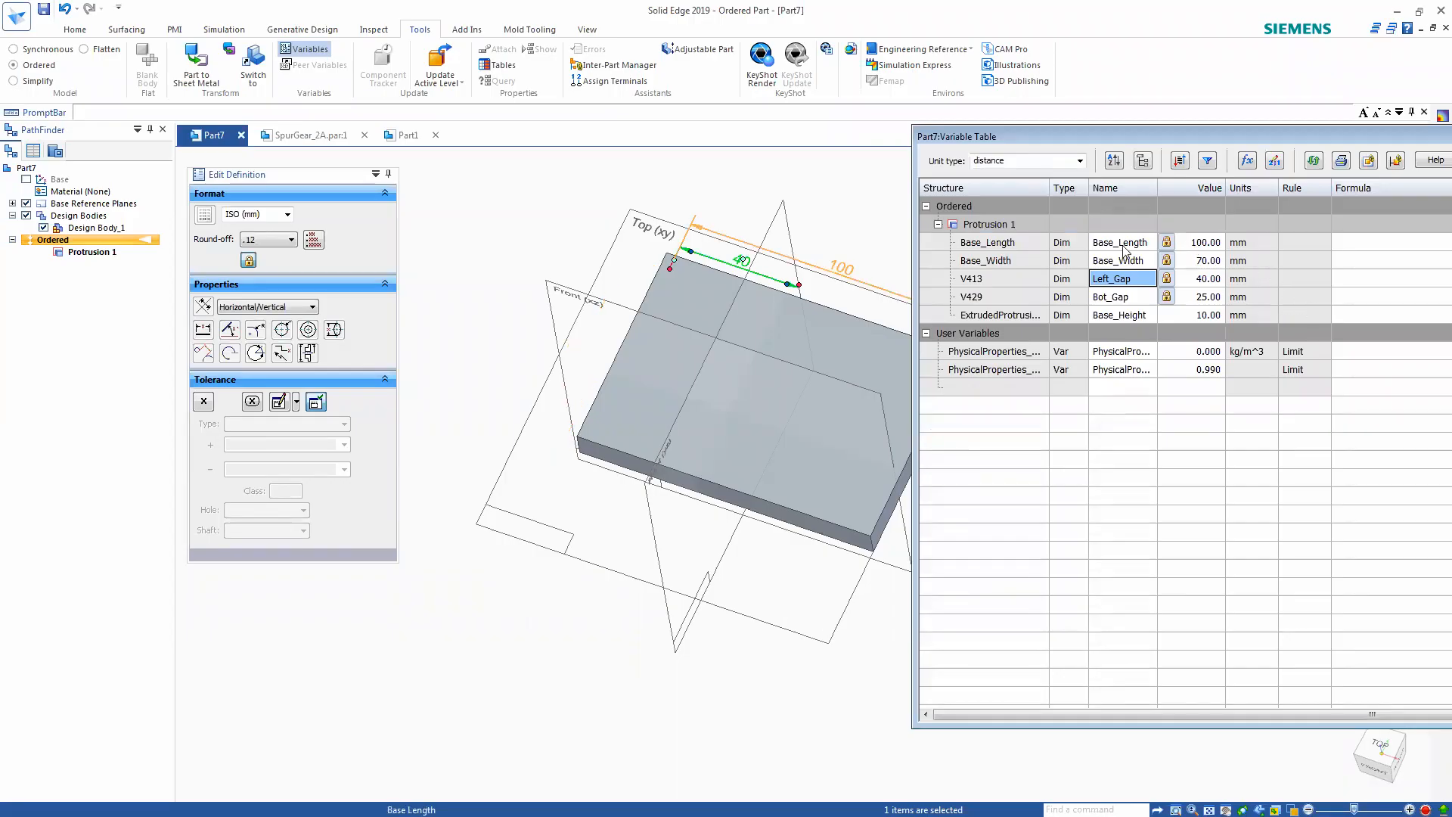
left_click(1018, 415)
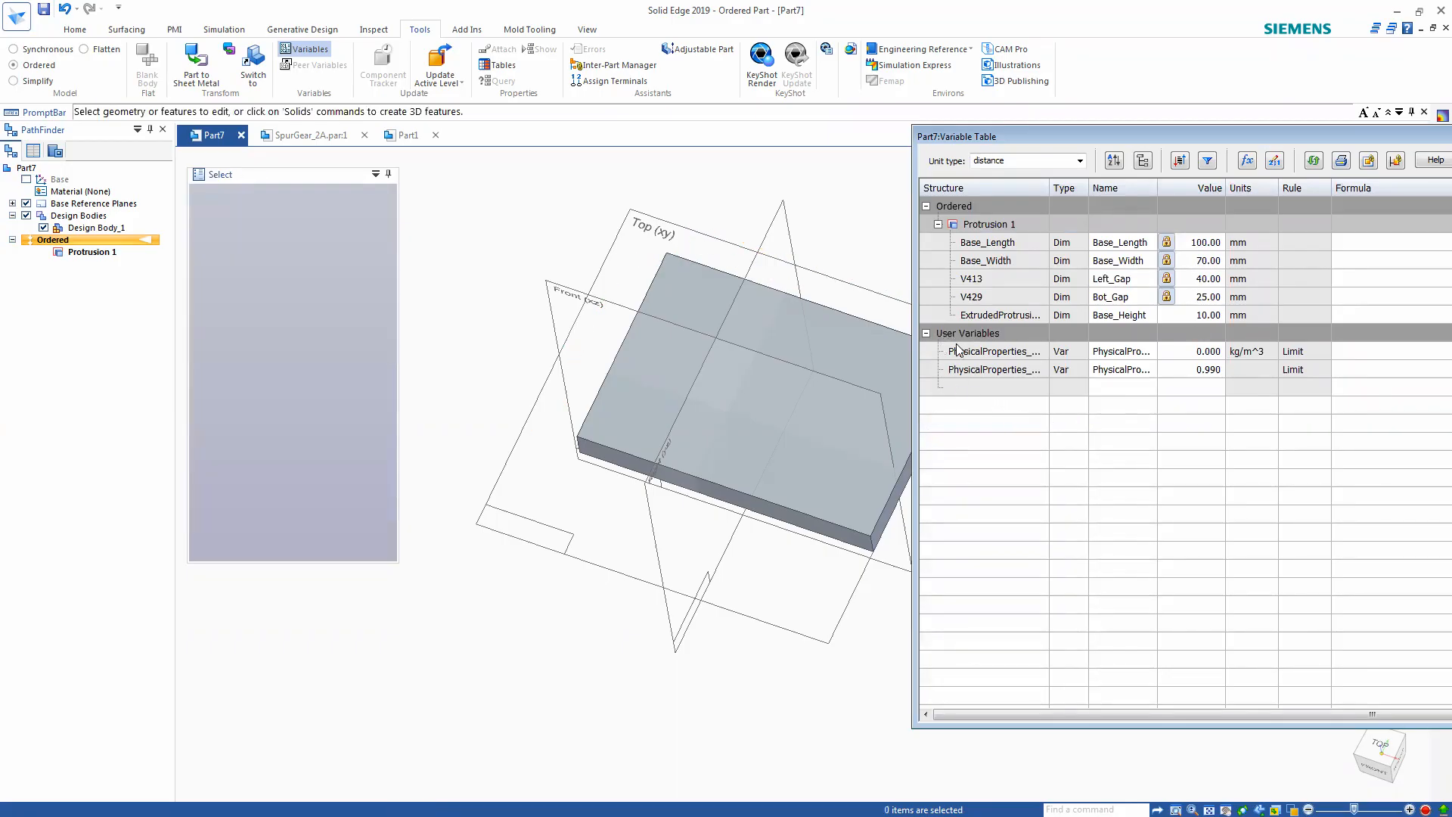
- Add a user variable named Max_Length with a value of 125 mm
left_click(991, 389)
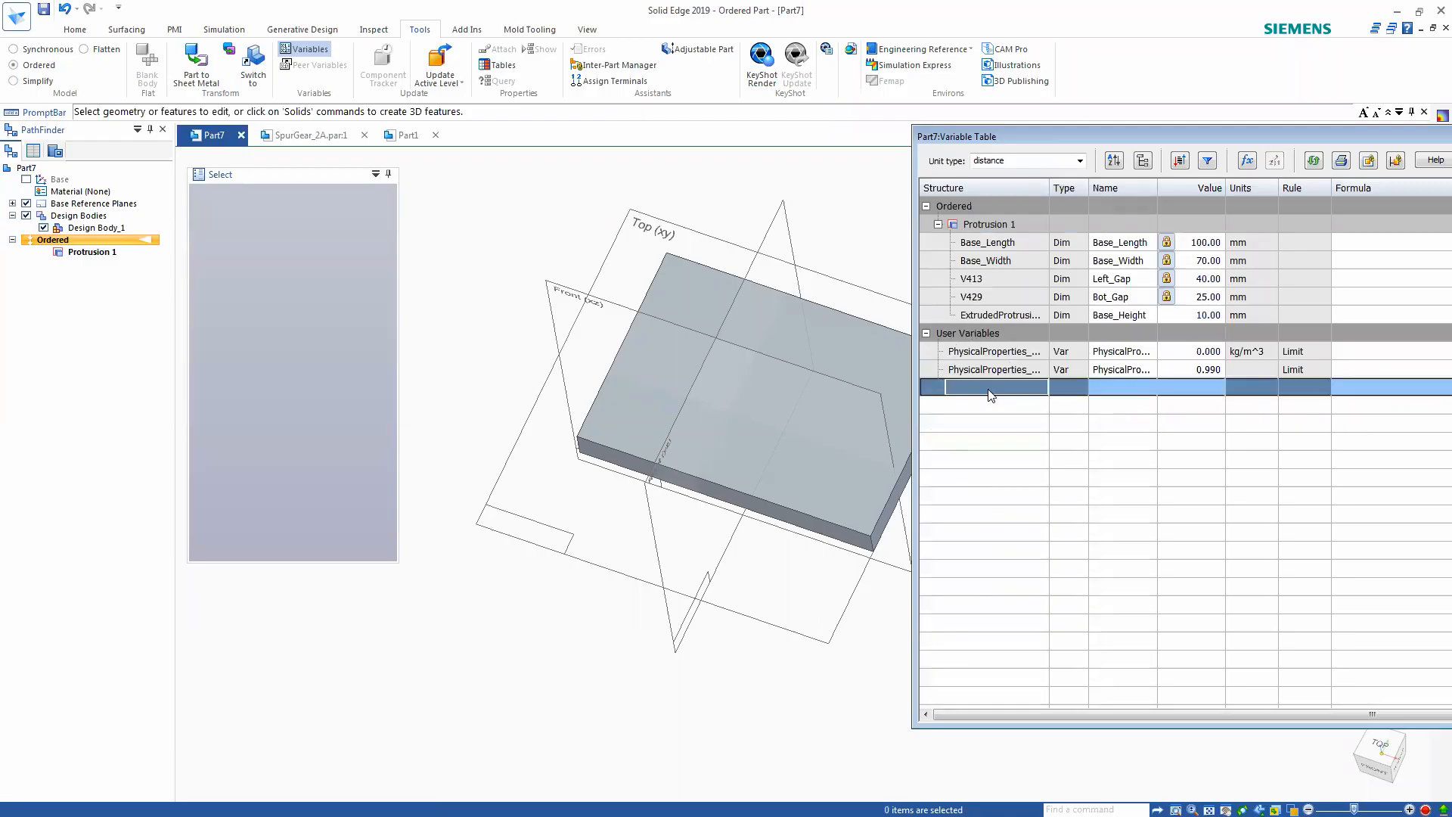
left_click(1122, 388)
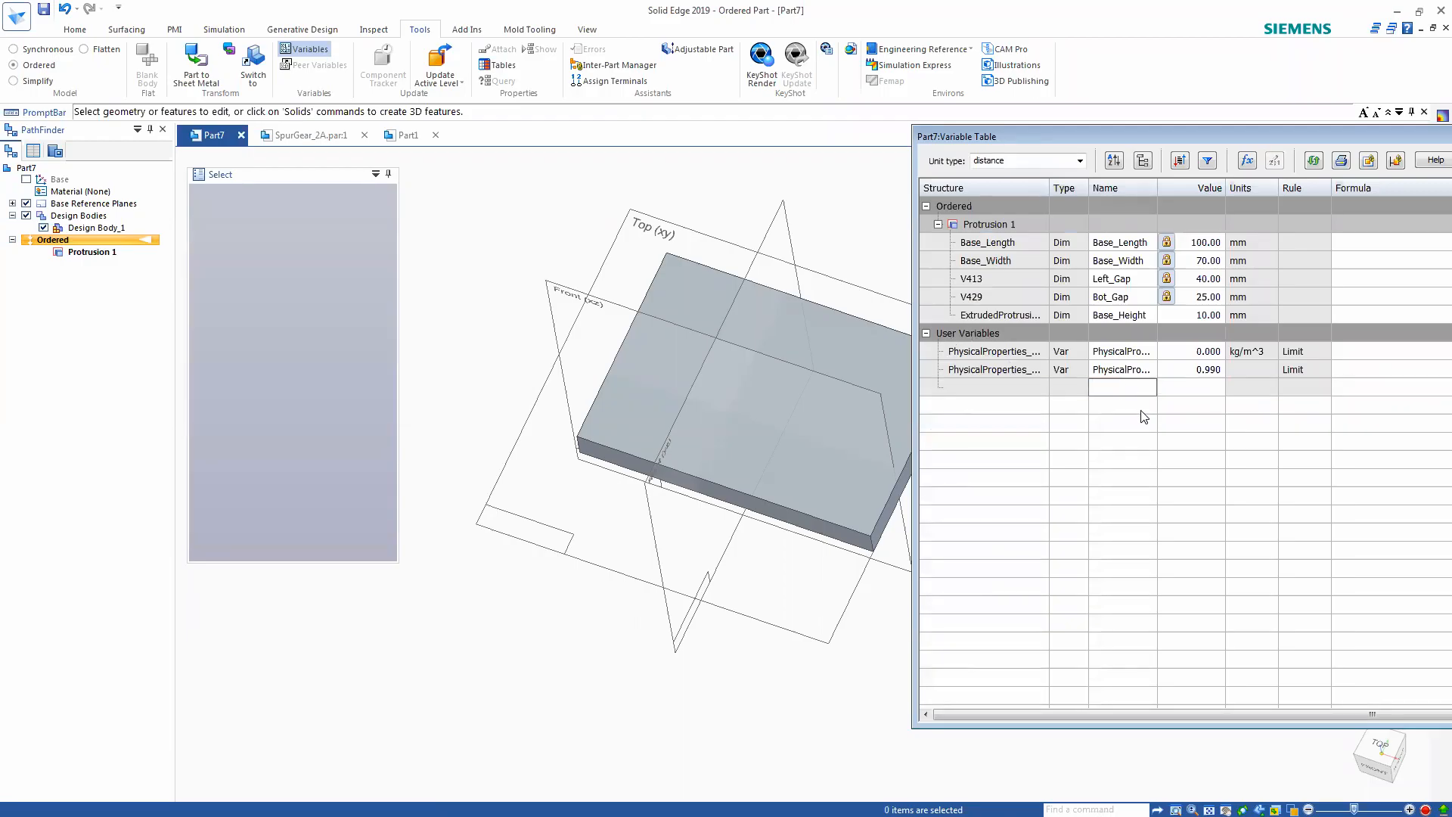
type("Max_Length")
left_click(1193, 387)
type("125")
key("Return")
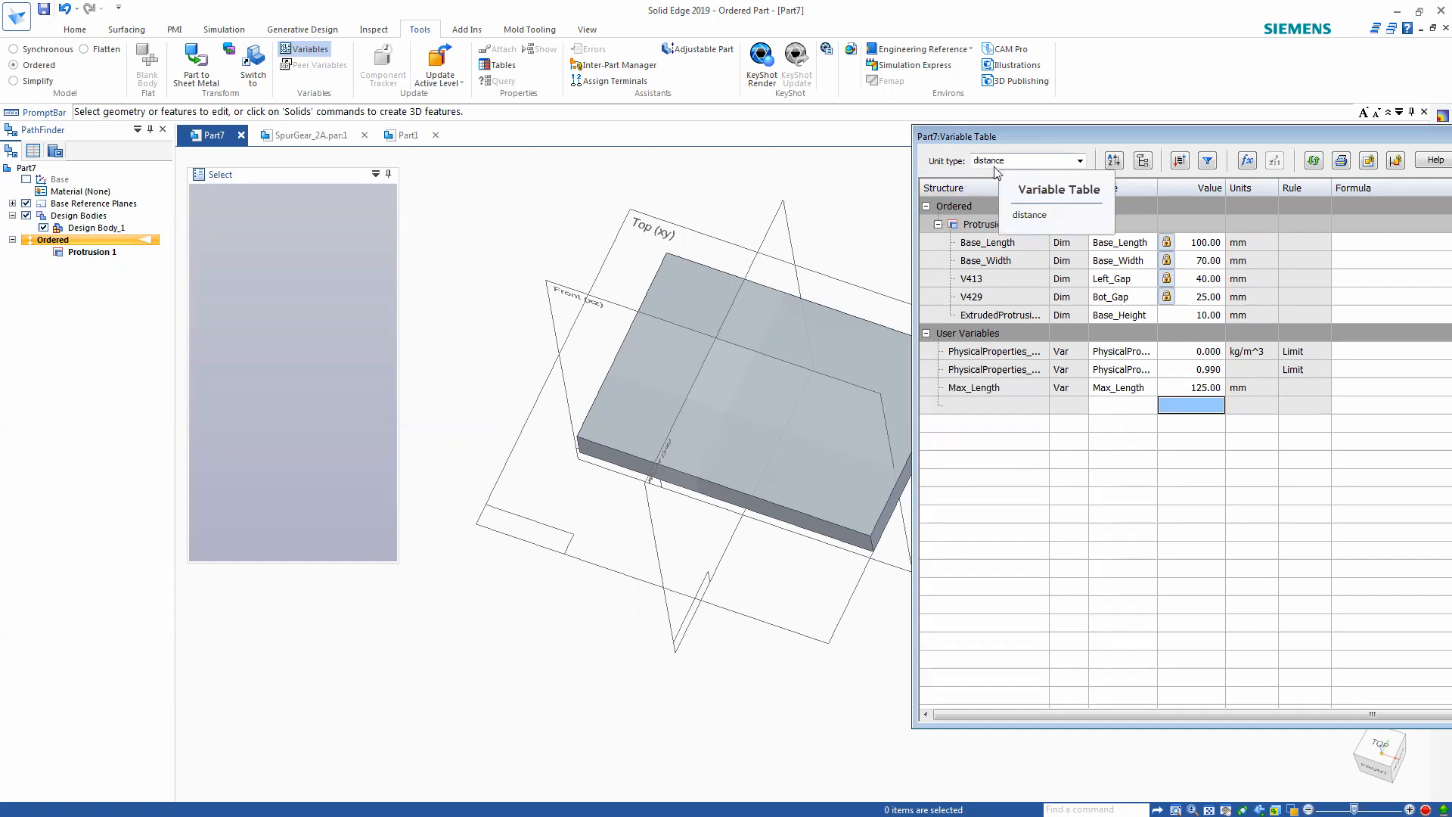
- Add a user variable named Min_Length with a value of 75 mm
left_click(1110, 408)
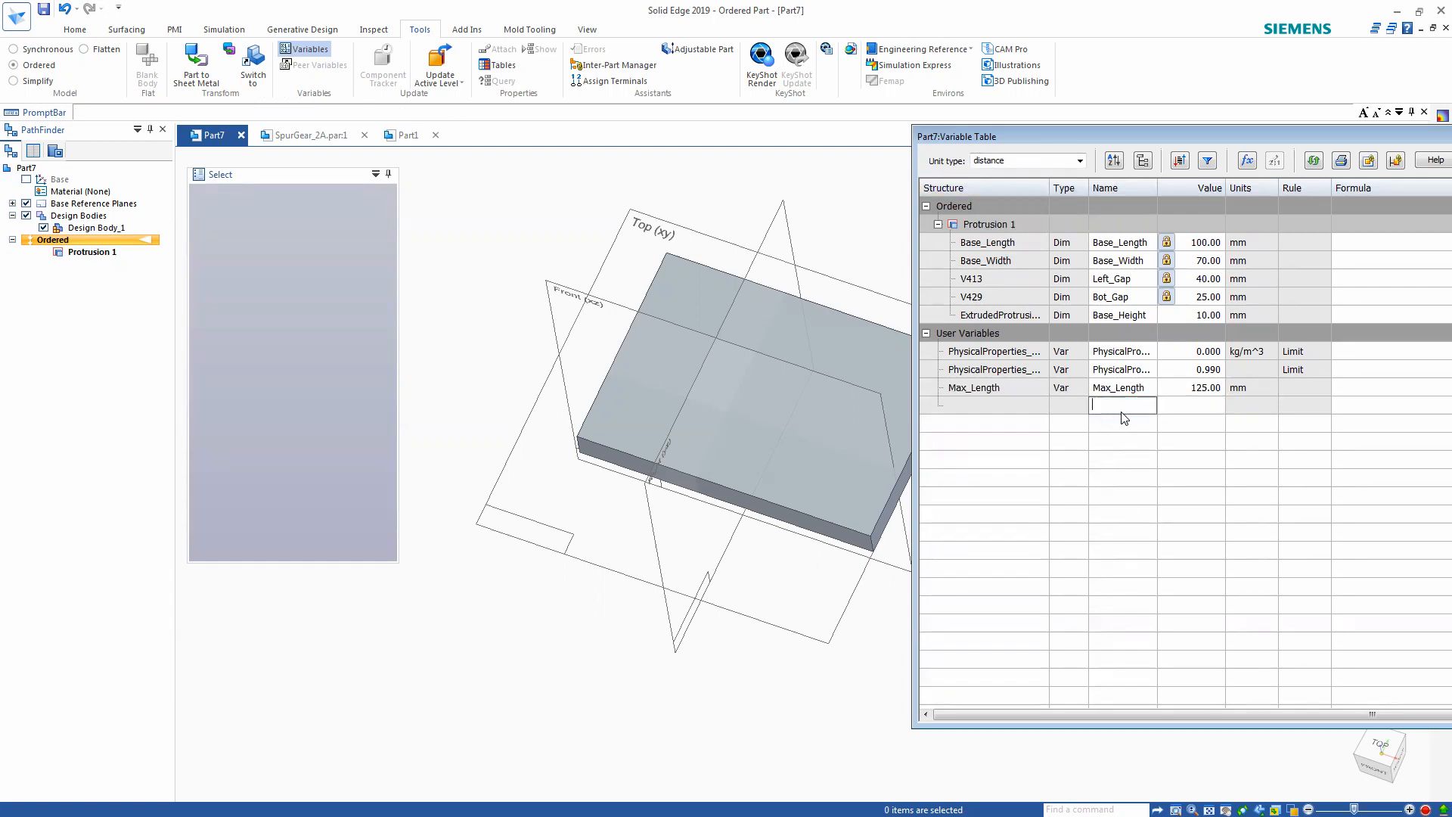
type("Min_Length")
left_click(1185, 407)
type("75")
left_click(1255, 424)
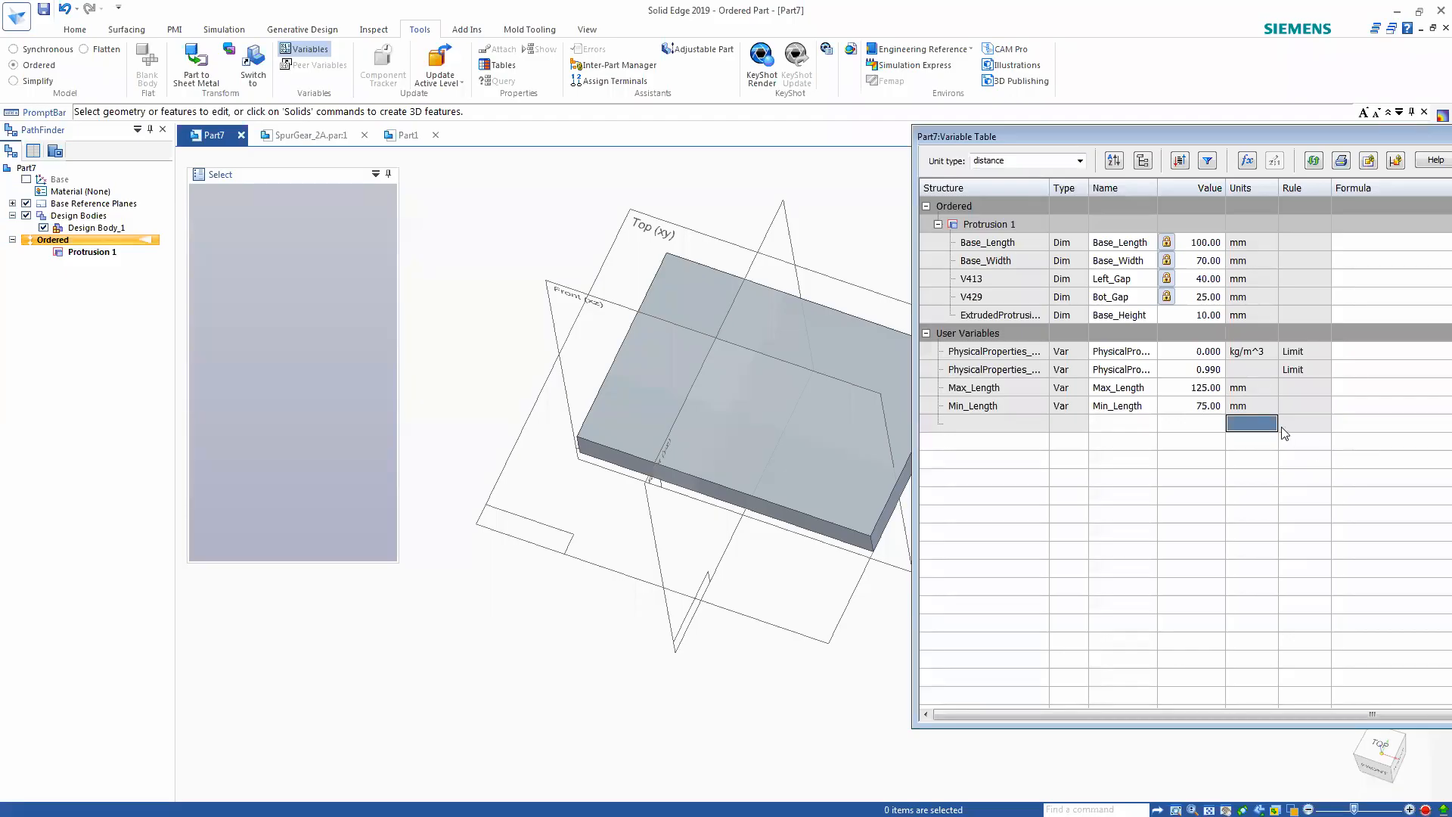
- Drive the Base_Length dimension with the formula =Max_Length
left_click(1357, 243)
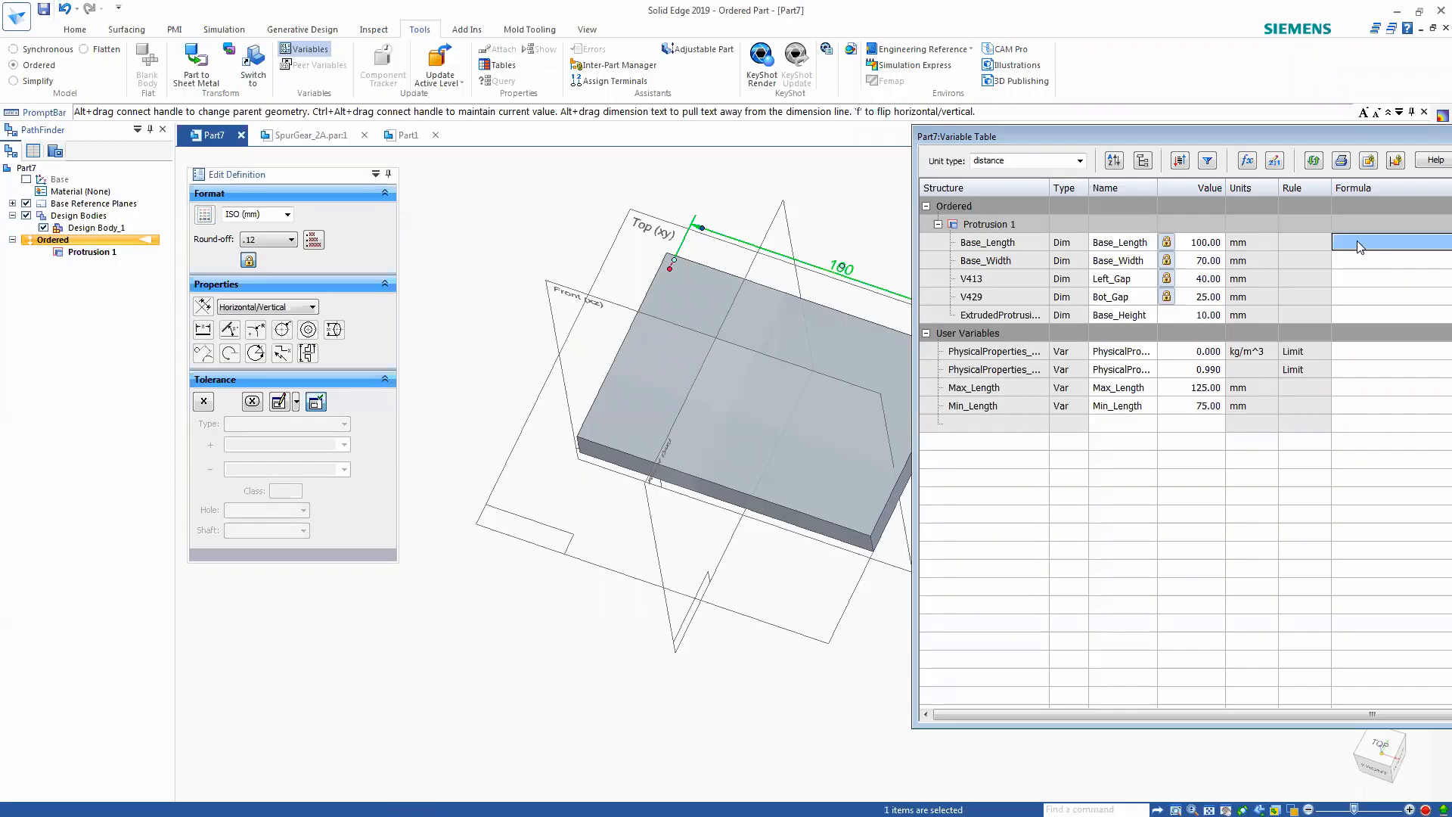
type("=m")
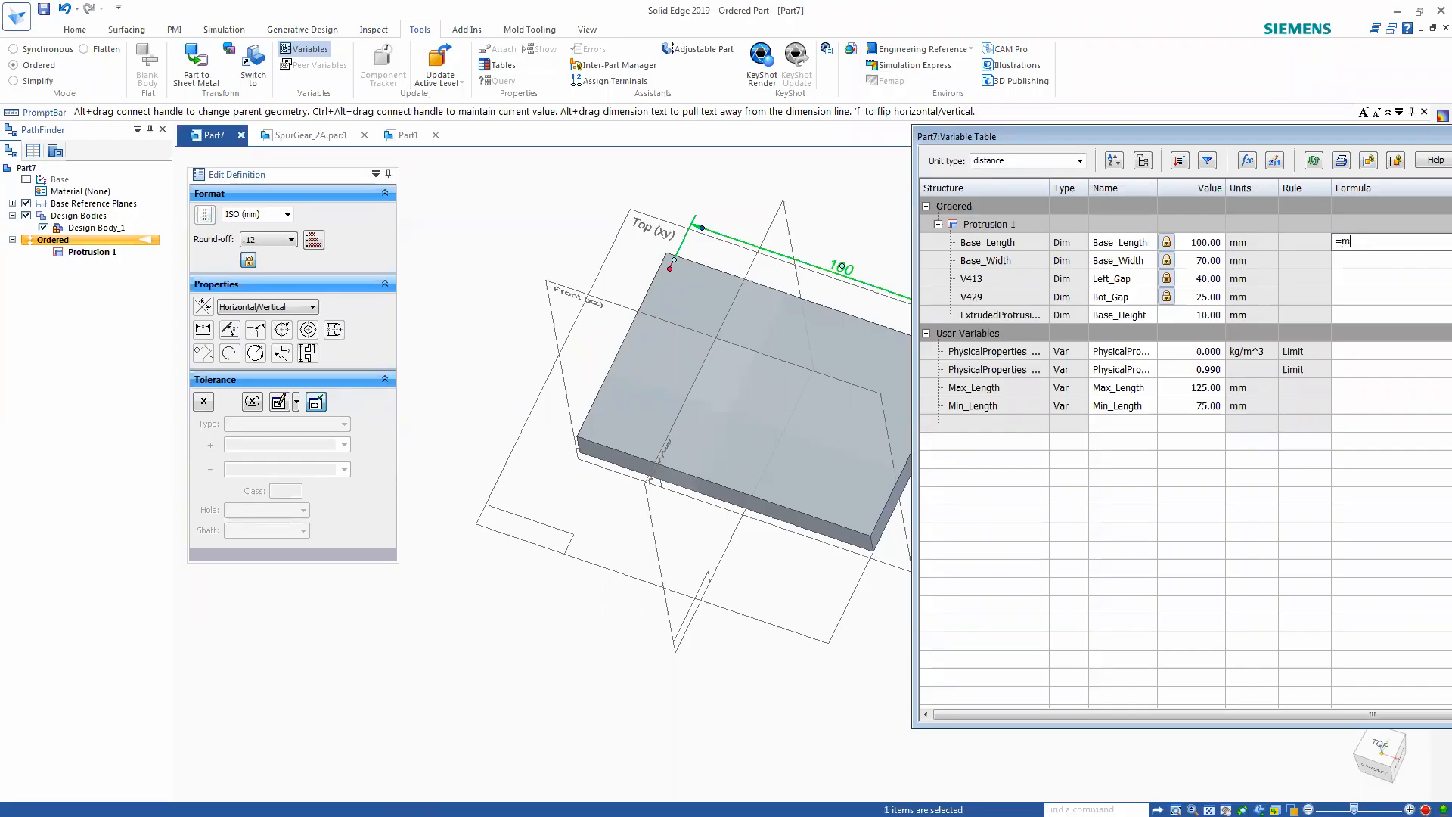
type("ax_length")
key("Return")
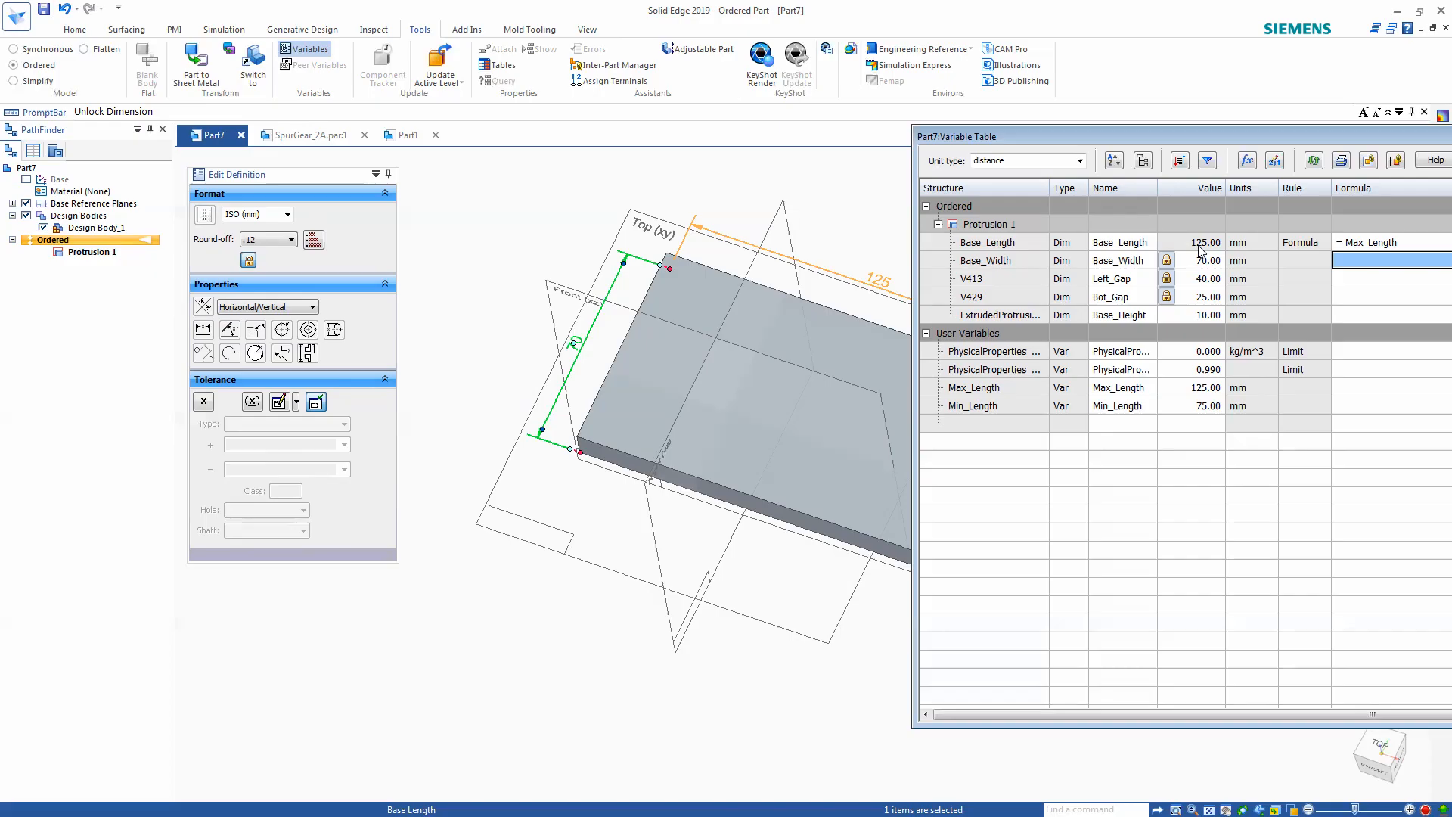
- Drive the Base_Width dimension with the formula =2*Base_Length/3
left_click_drag(1231, 137, 837, 125)
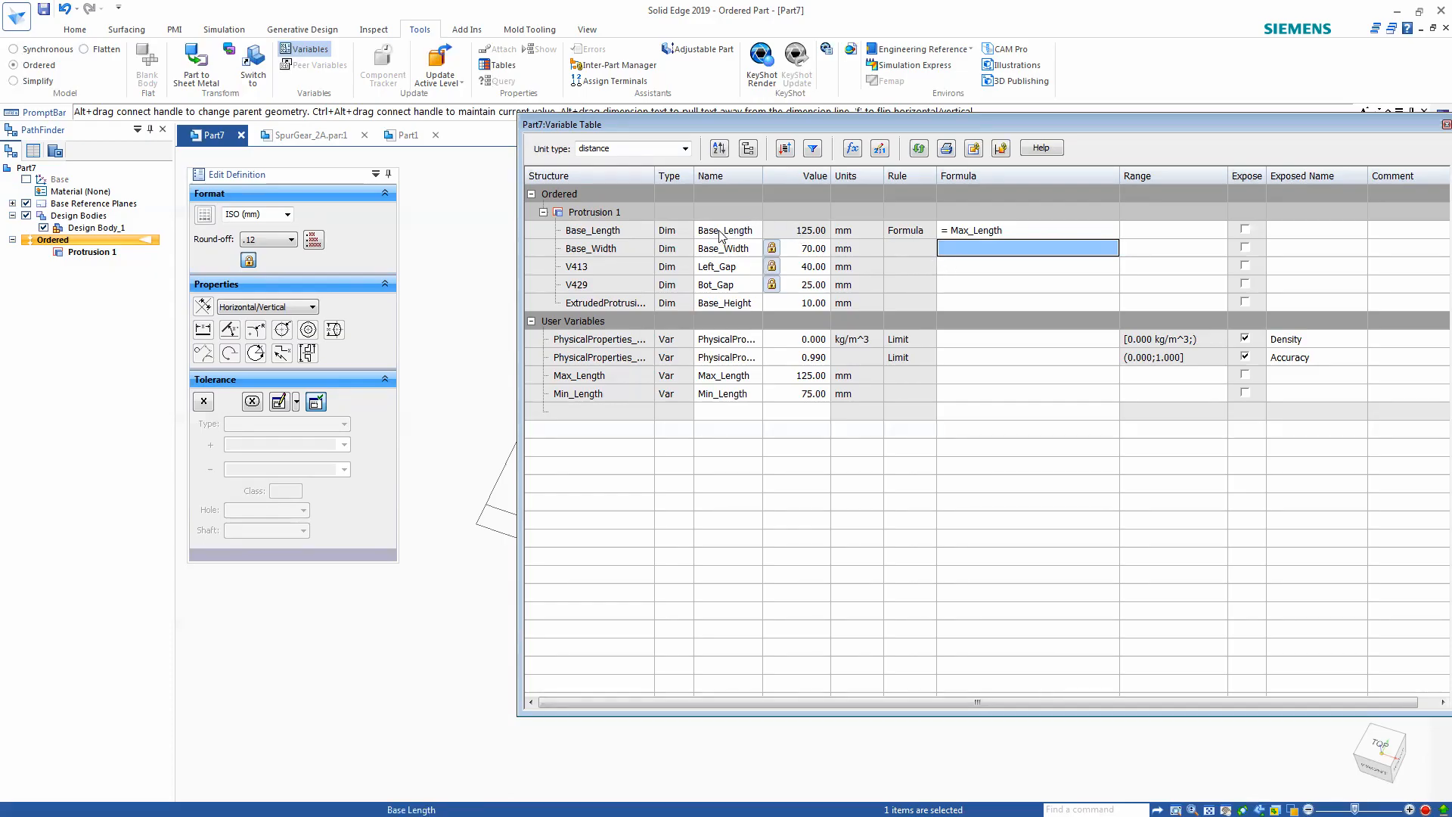
left_click(972, 254)
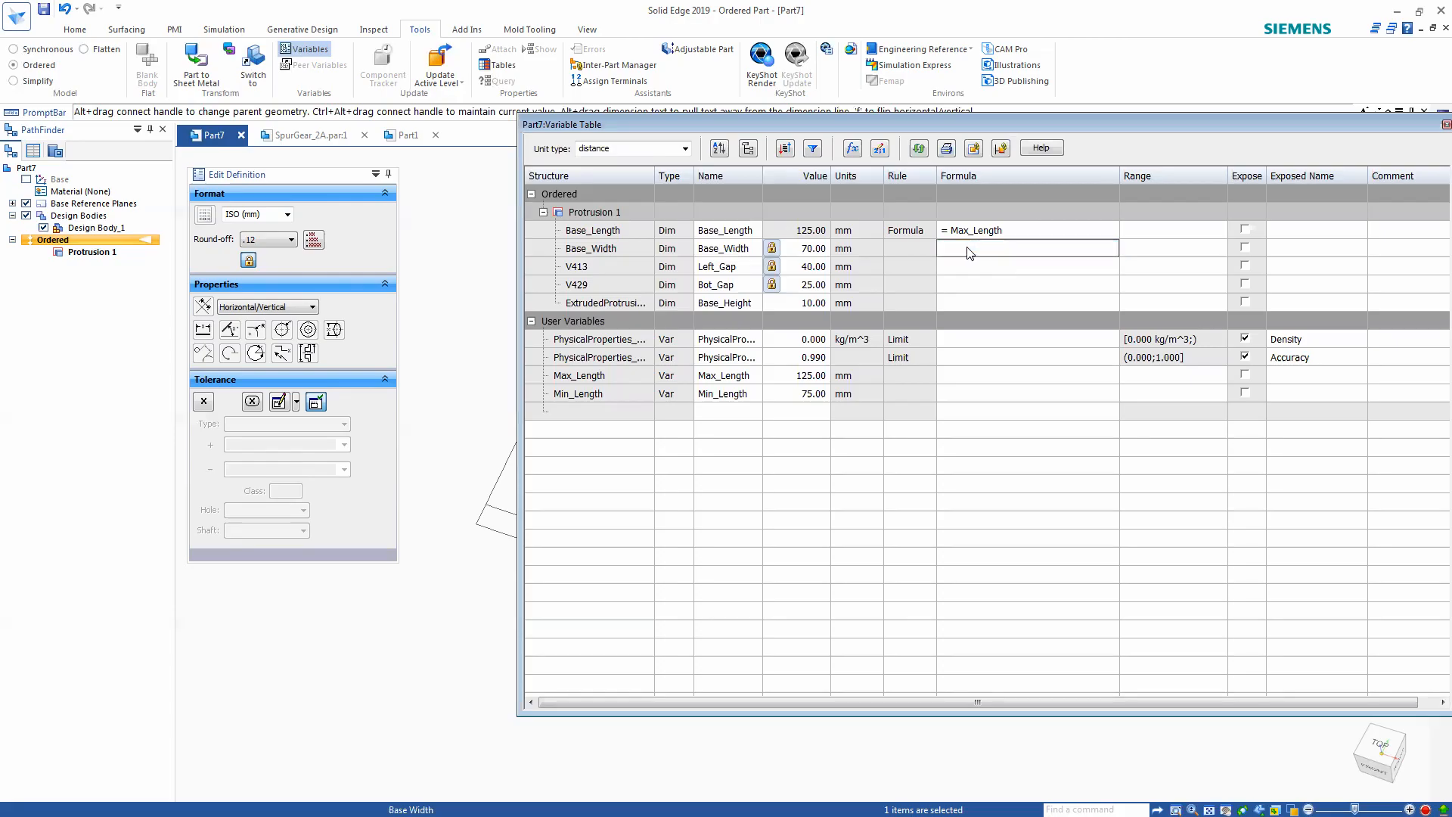
type("=Base_Length/")
type("3")
type("2*")
key("Return")
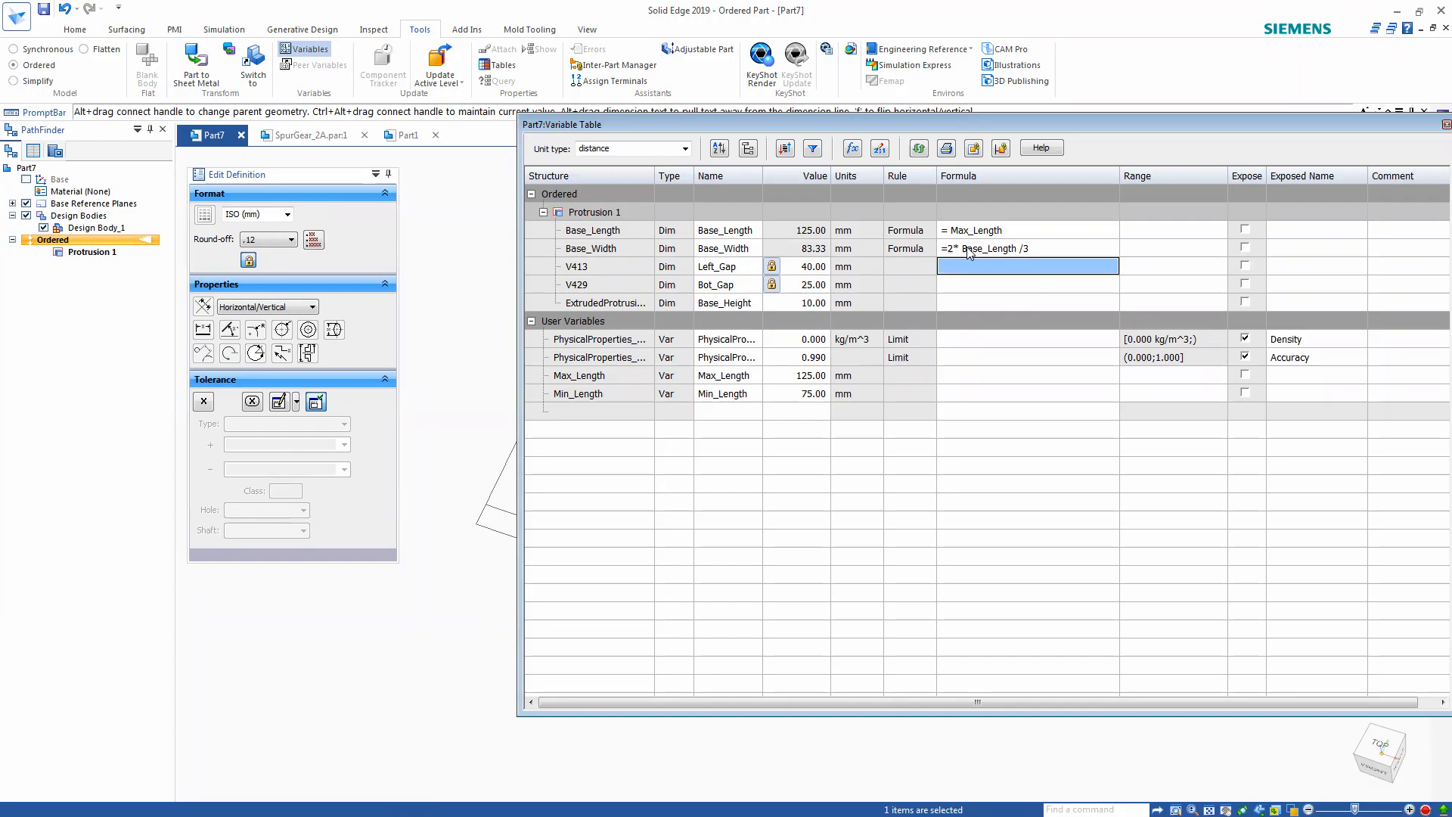
- Set the Max_Length user variable to 120 mm and close the variable table
left_click(797, 377)
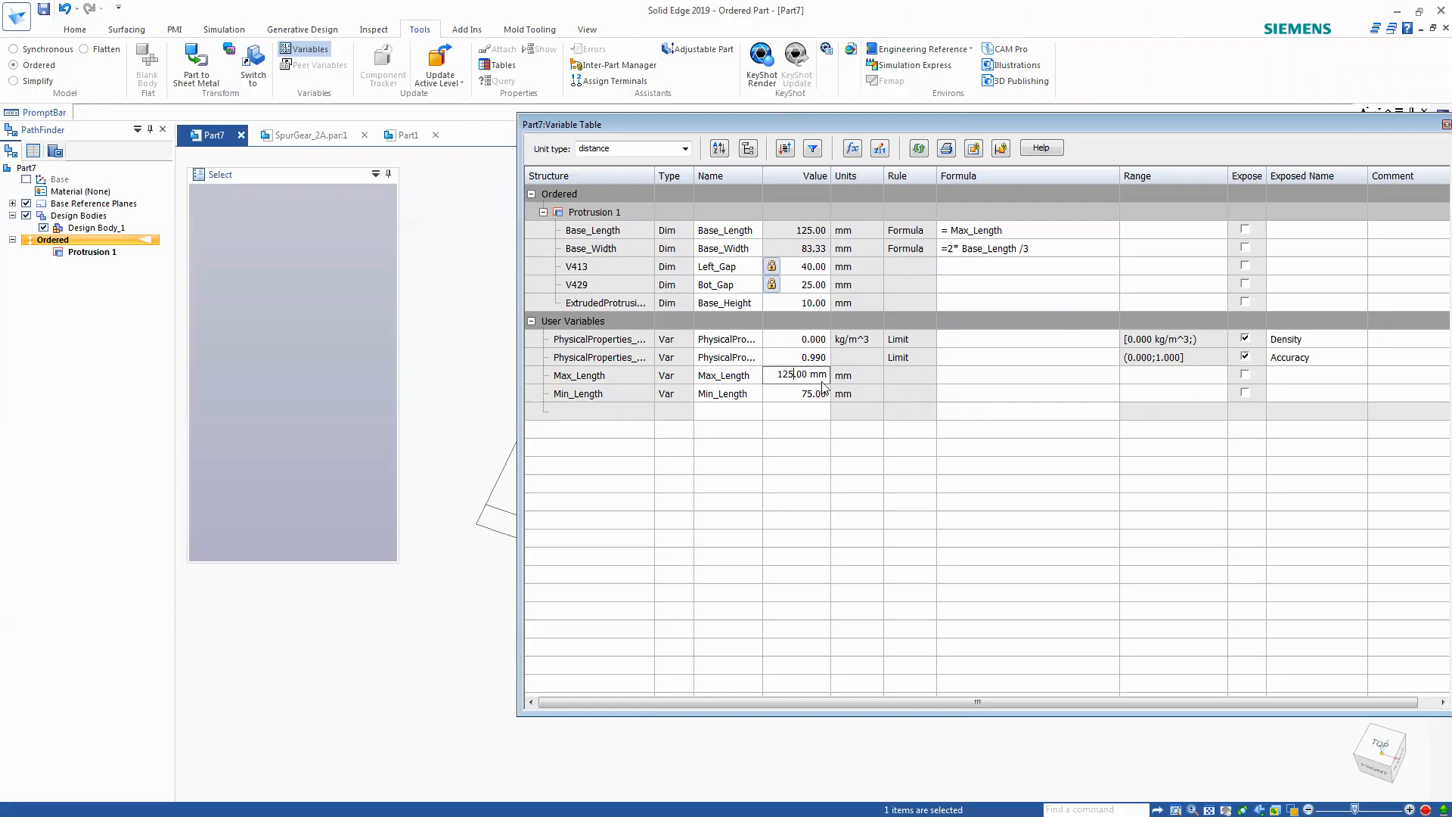
key("BackSpace")
type("0")
key("Return")
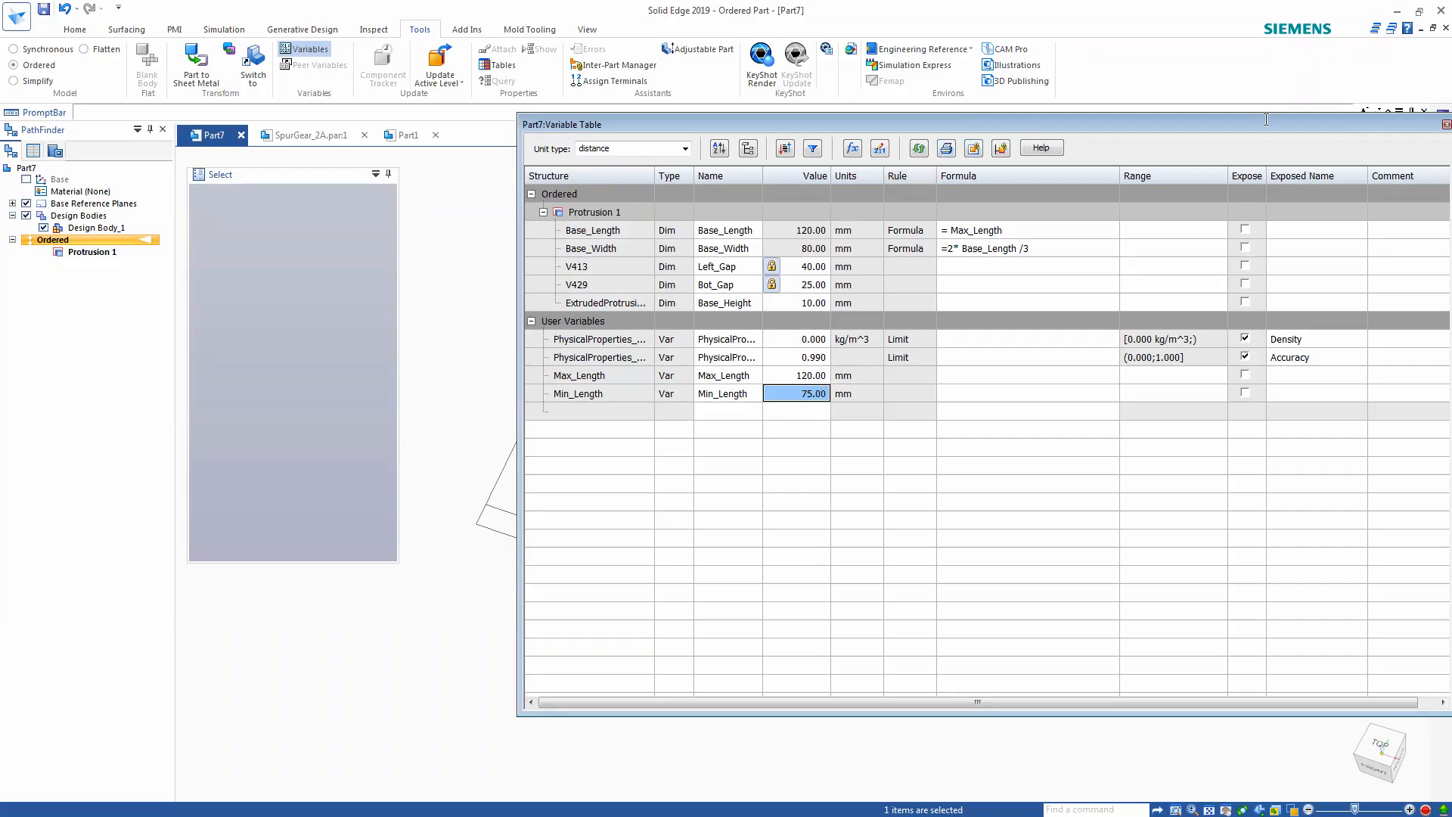
left_click_drag(1249, 121, 1342, 118)
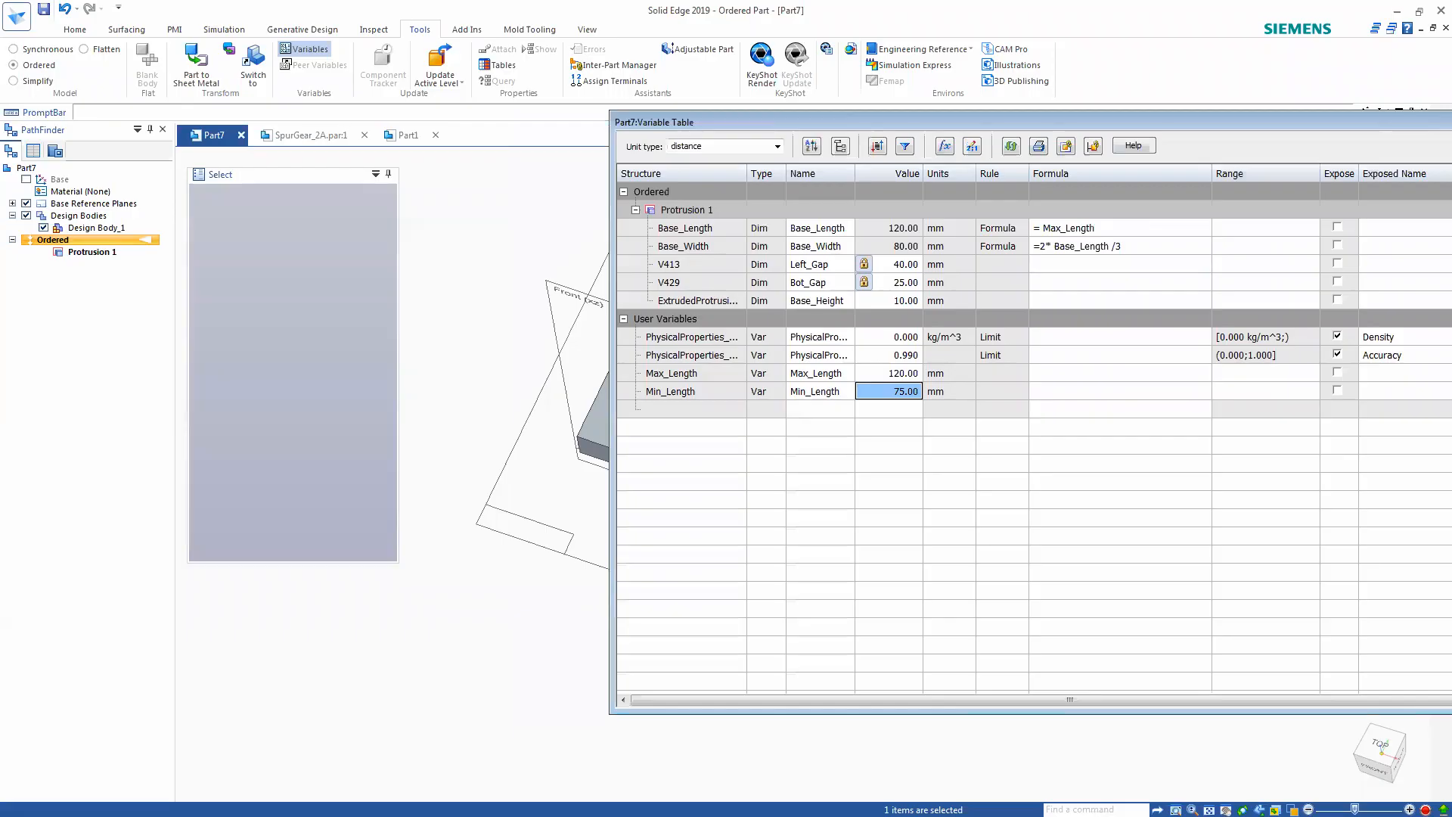
key("Escape")
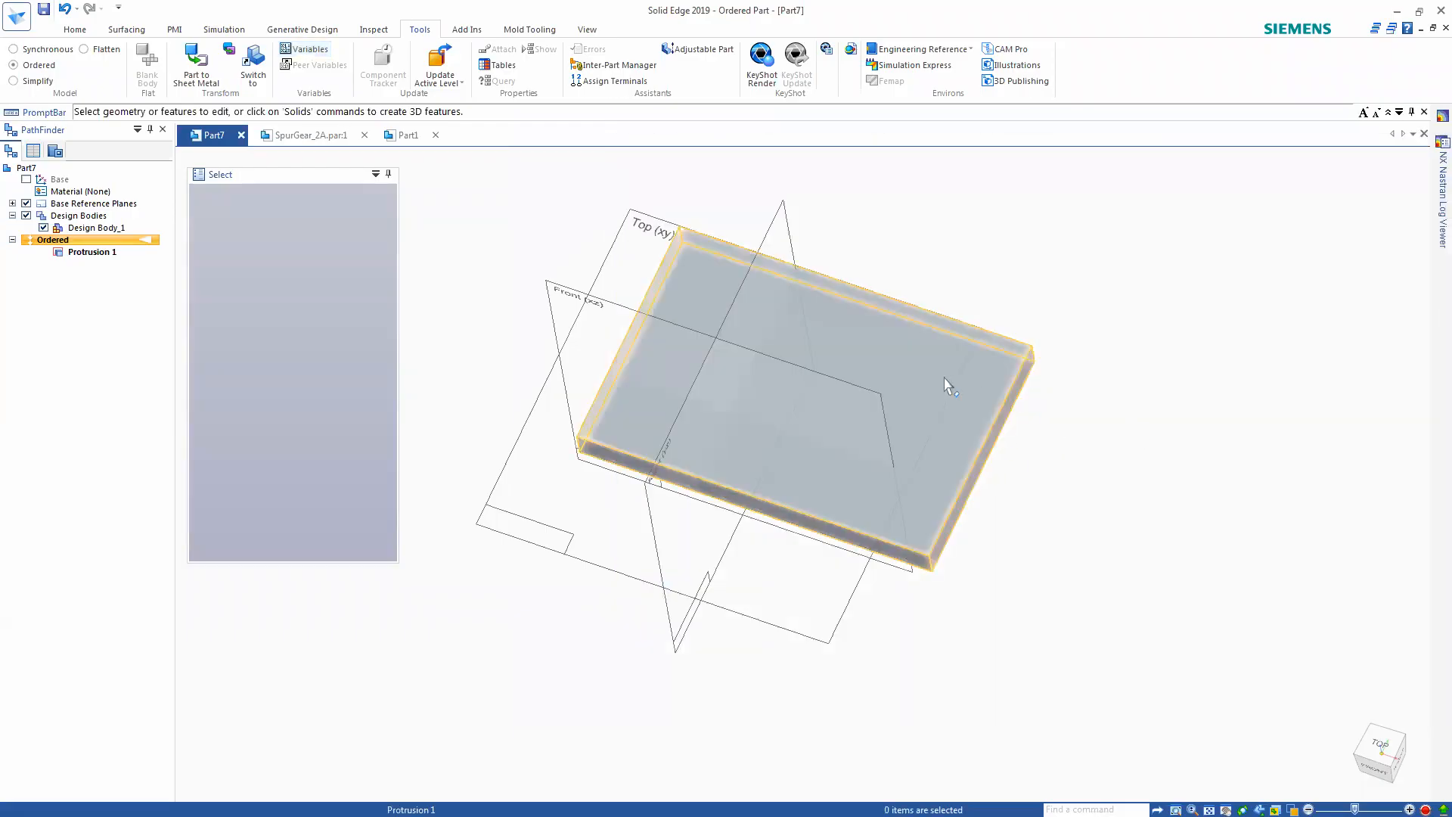
- Hide the base reference planes and display the protrusion's dimensions for dynamic editing
left_click(1049, 388)
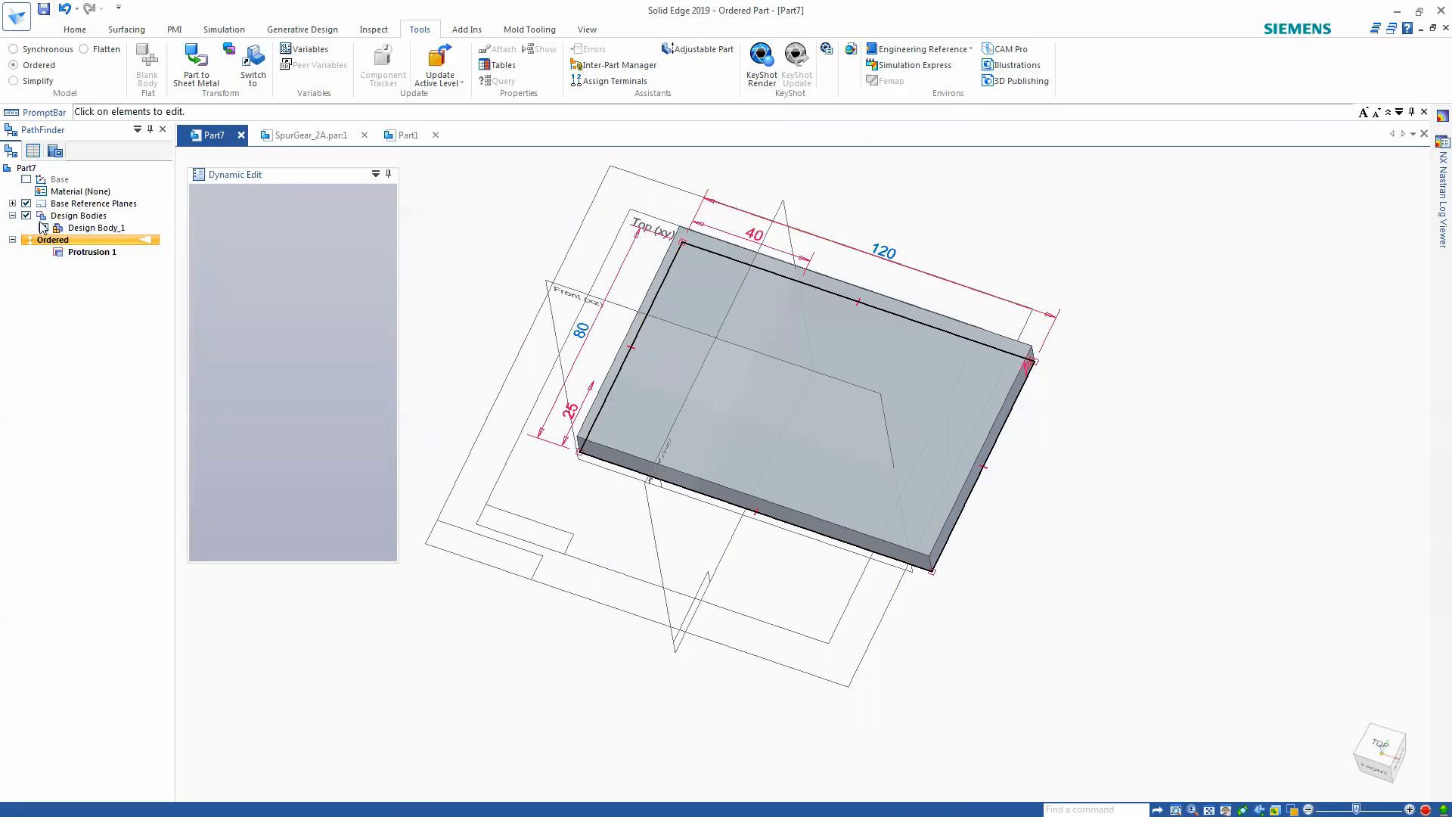
left_click(24, 204)
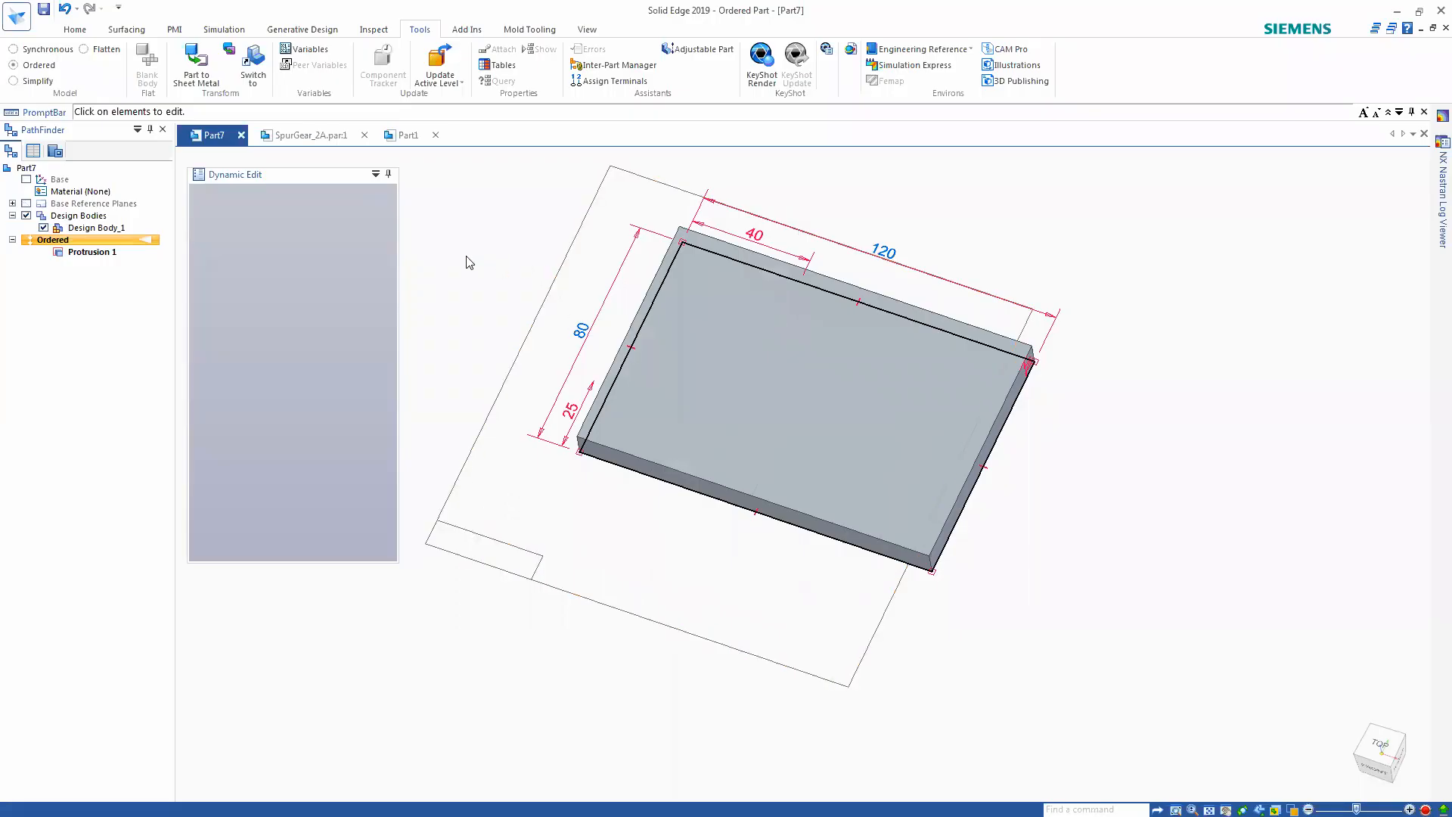
left_click(479, 274)
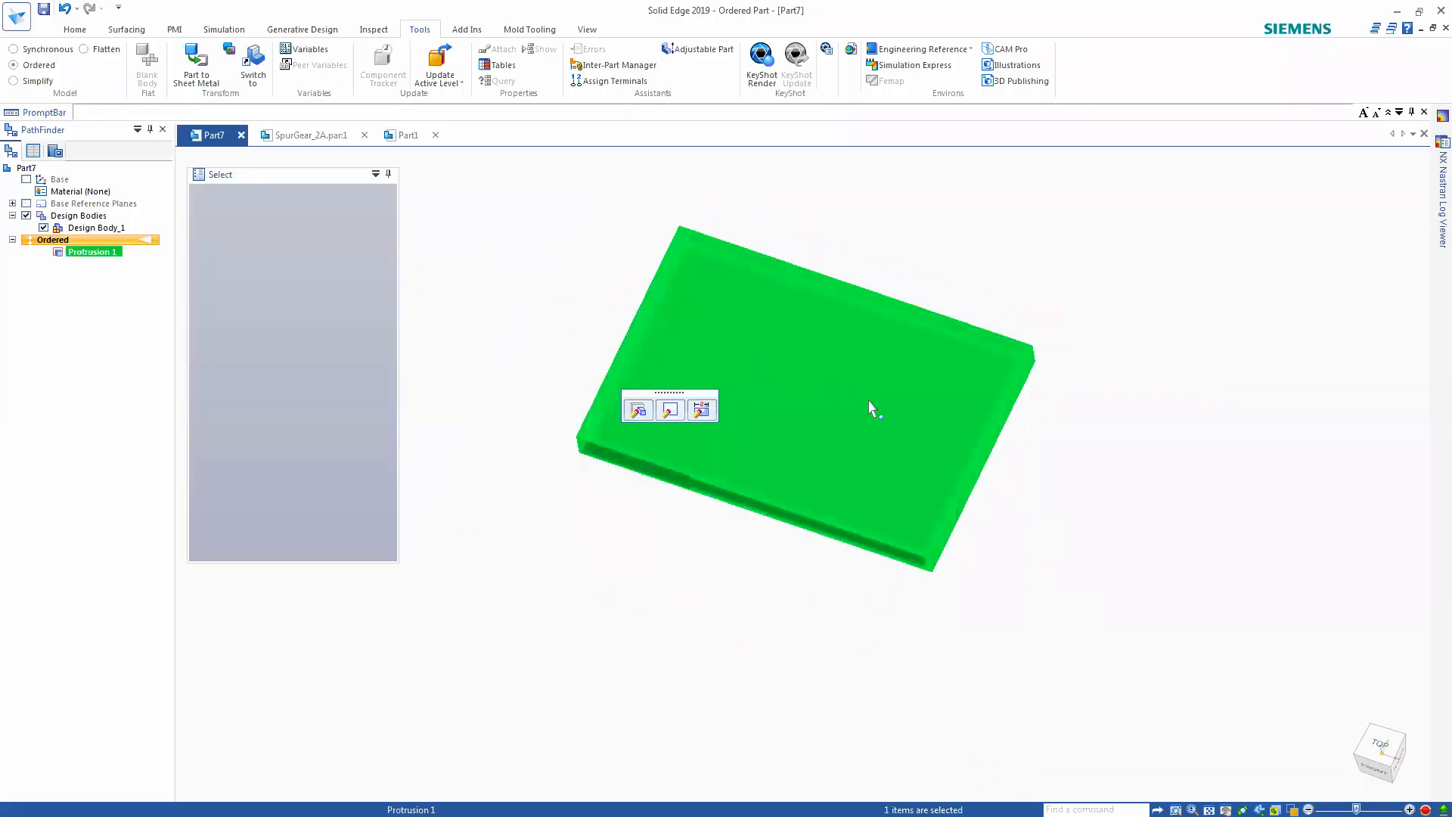
left_click(702, 410)
middle_click_drag(520, 298, 568, 365)
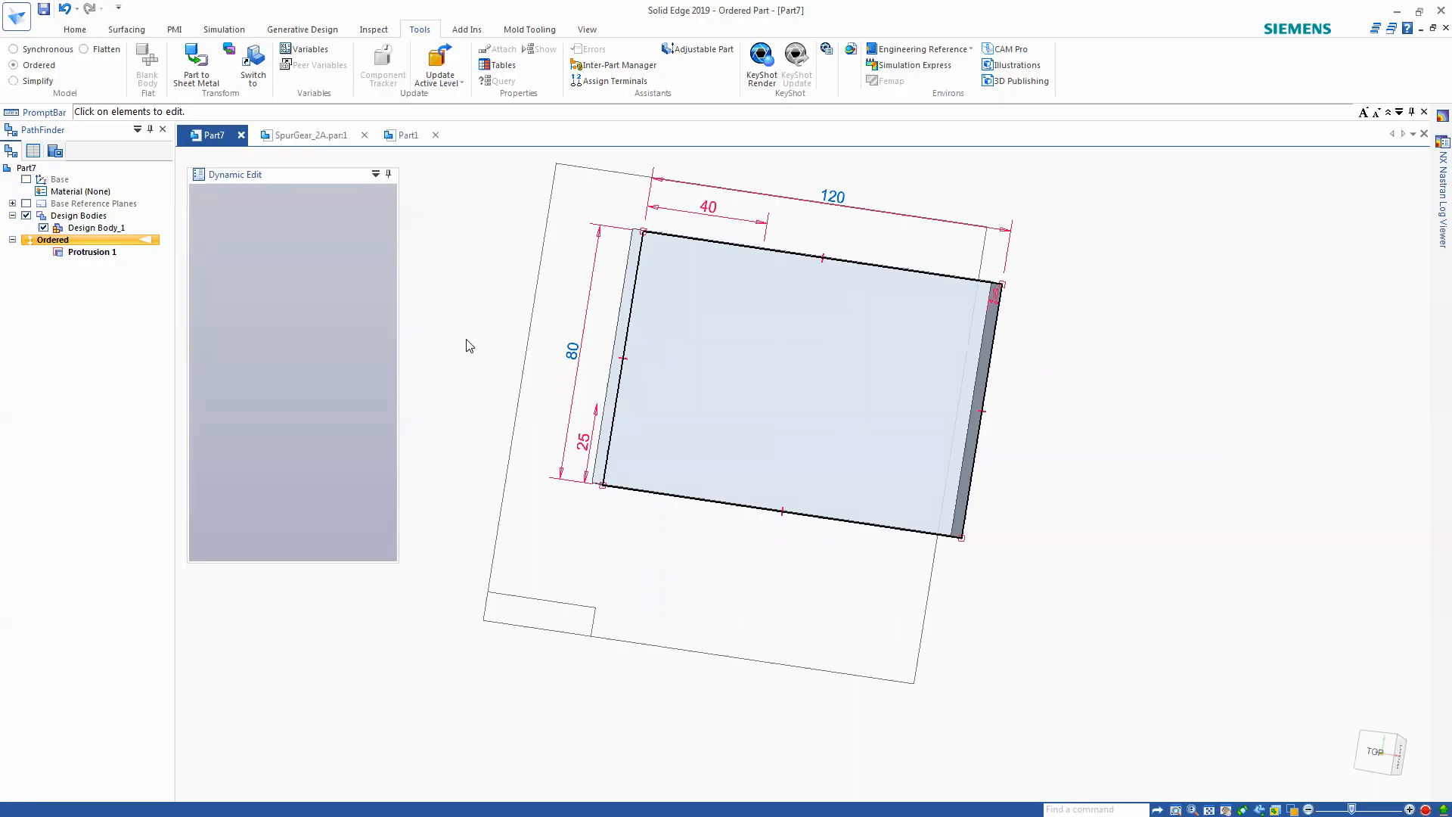
- Leave dynamic editing of the base plate protrusion and clear its selection
key("Escape")
middle_click_drag(506, 365, 541, 265)
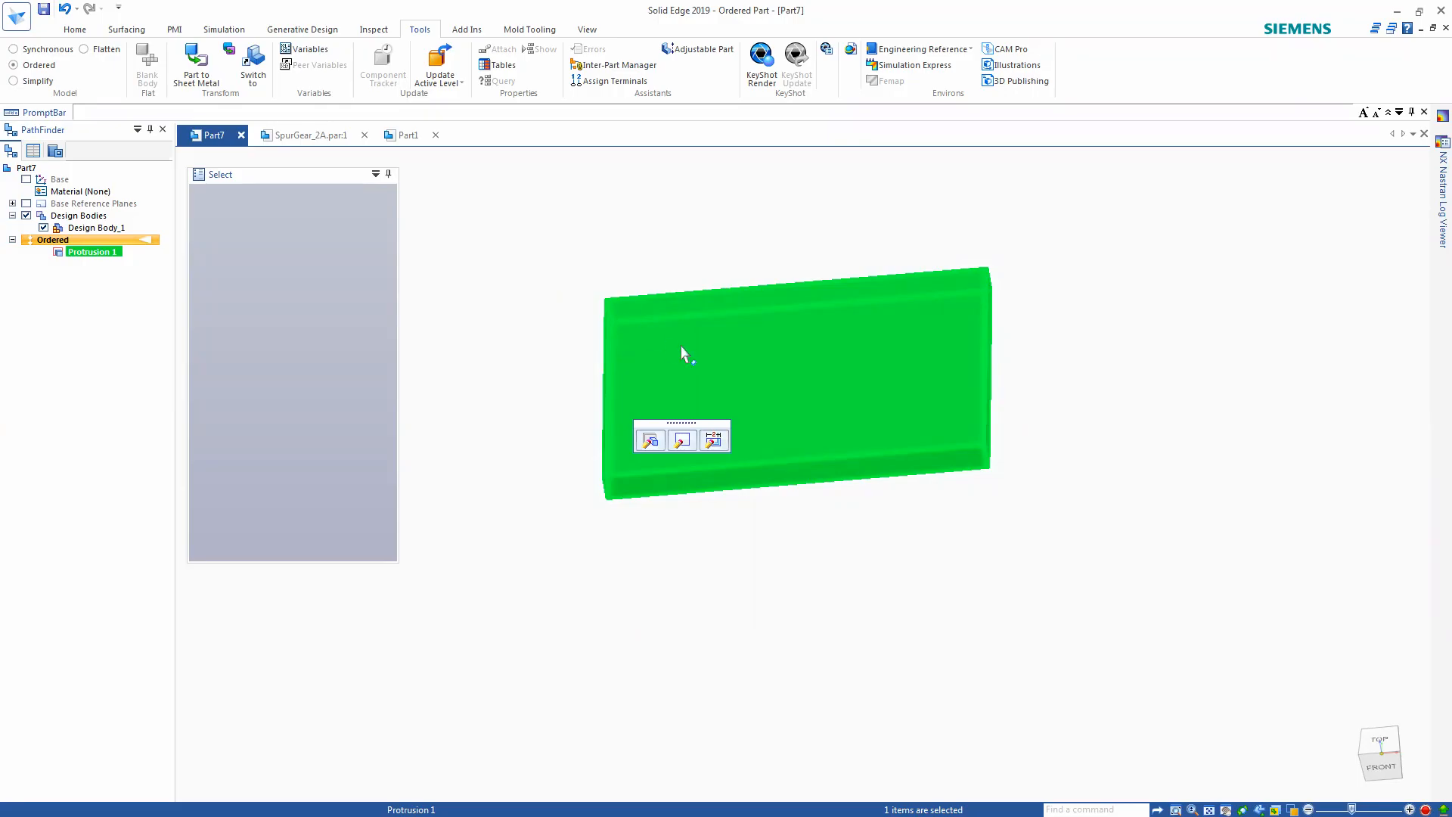
left_click(563, 354)
mouse_move(662, 243)
middle_mouse_down()
mouse_move(636, 171)
mouse_move(615, 324)
mouse_move(628, 351)
mouse_move(560, 431)
mouse_move(602, 279)
mouse_move(745, 366)
middle_mouse_up()
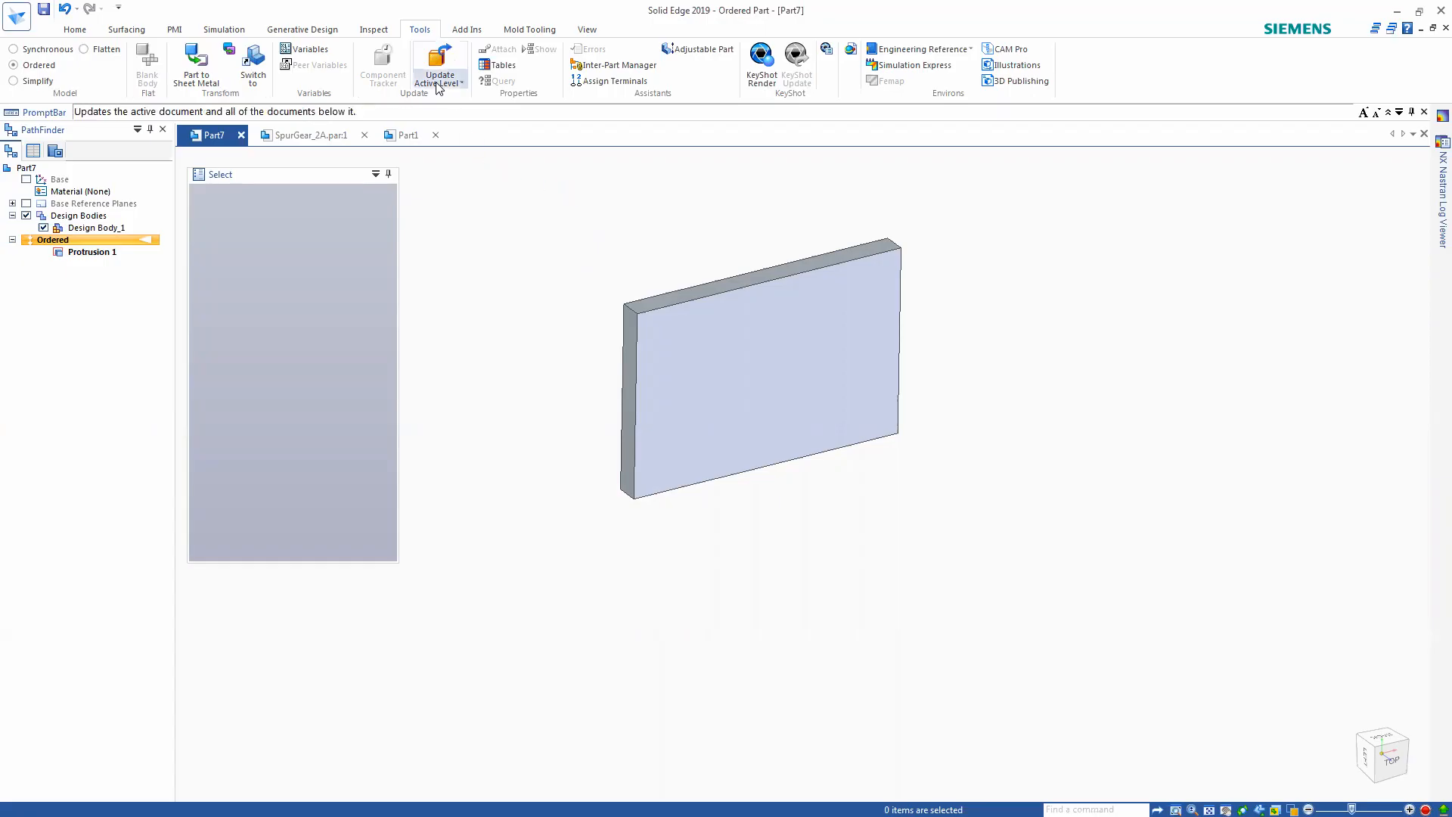
- Review the Protrusion 1 dimensions, their formulas and the user variables in the variable table, and close the table
left_click(305, 48)
left_click_drag(874, 121, 564, 133)
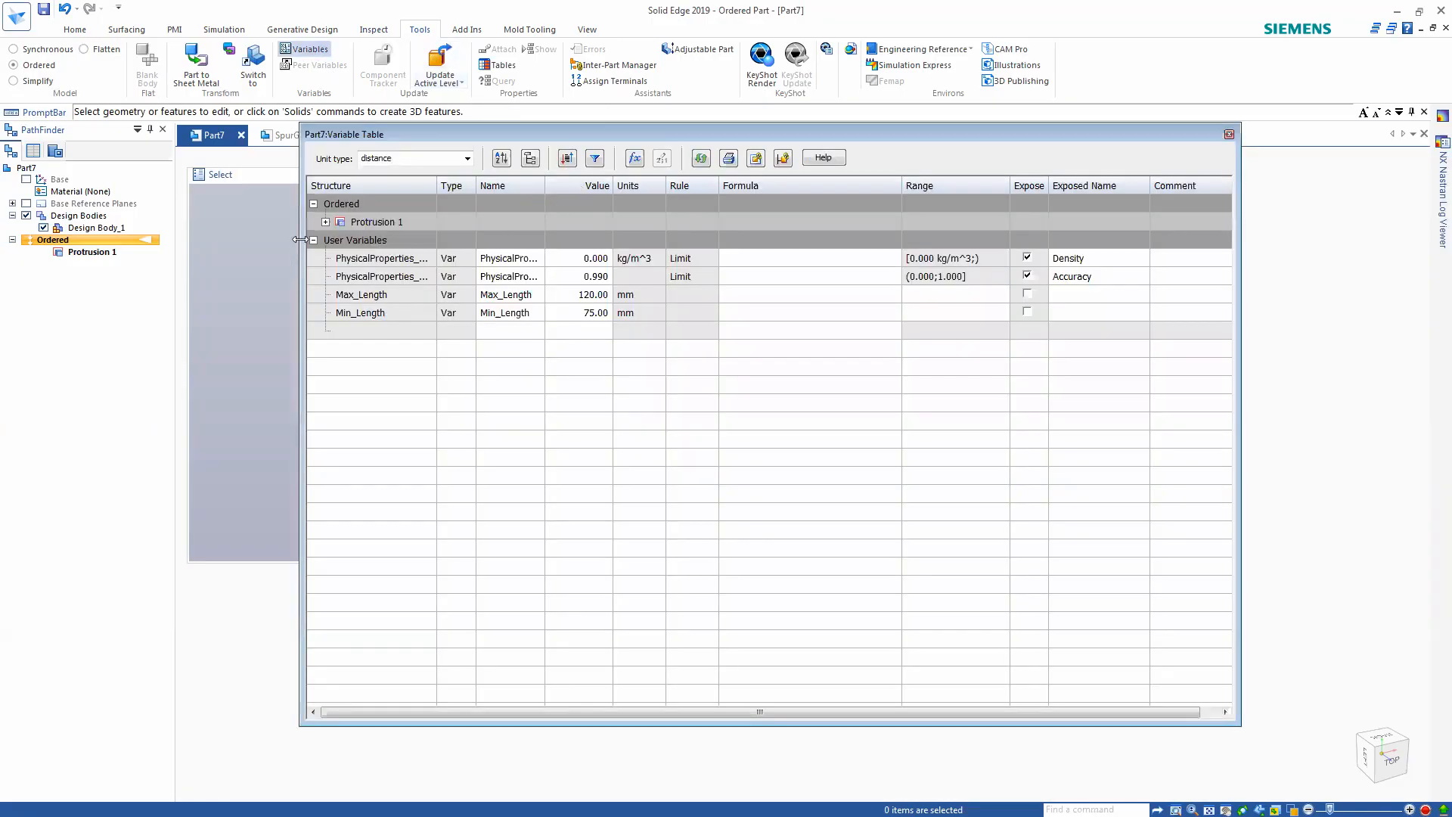
left_click(325, 222)
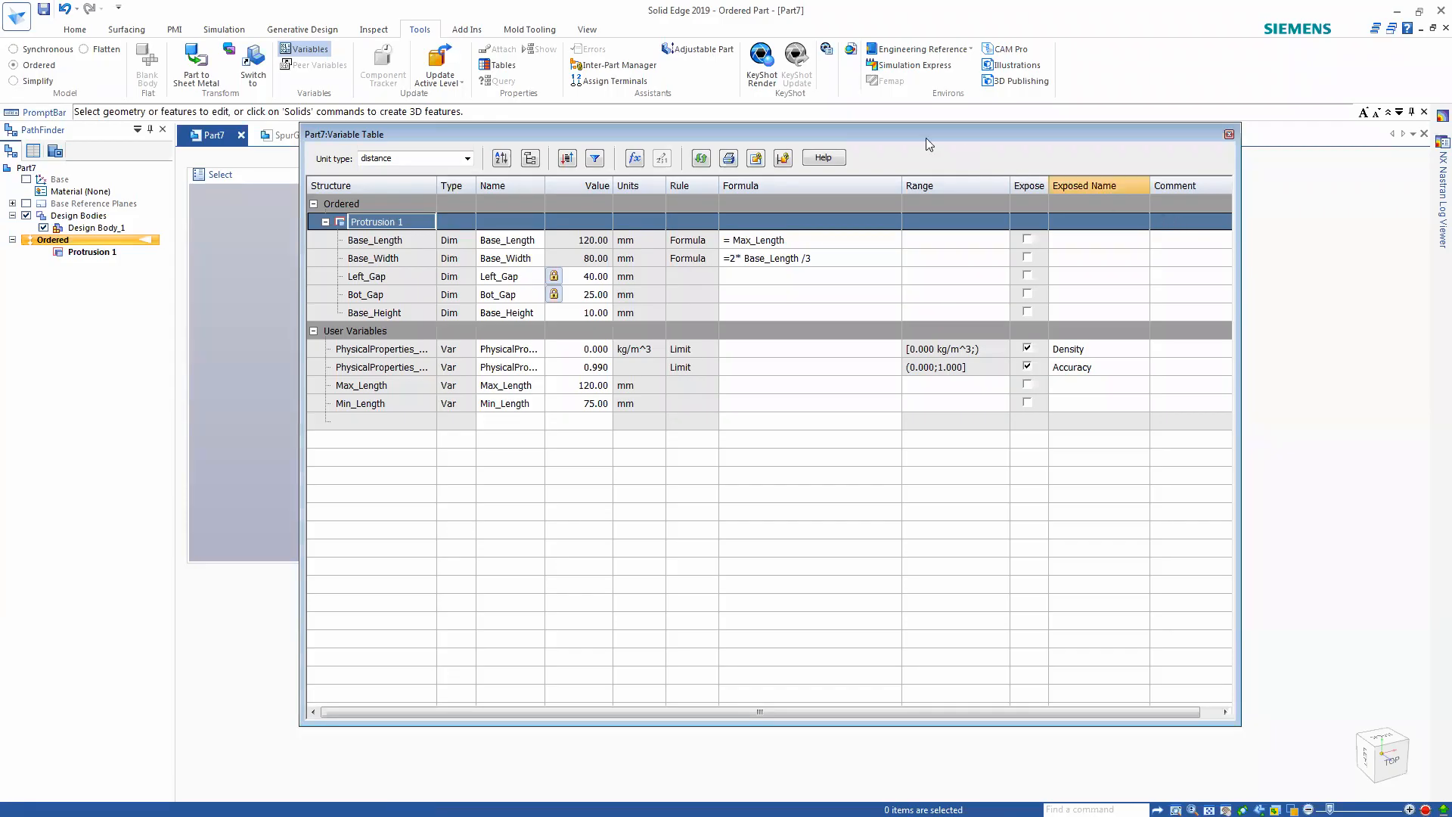
left_click_drag(855, 128, 855, 112)
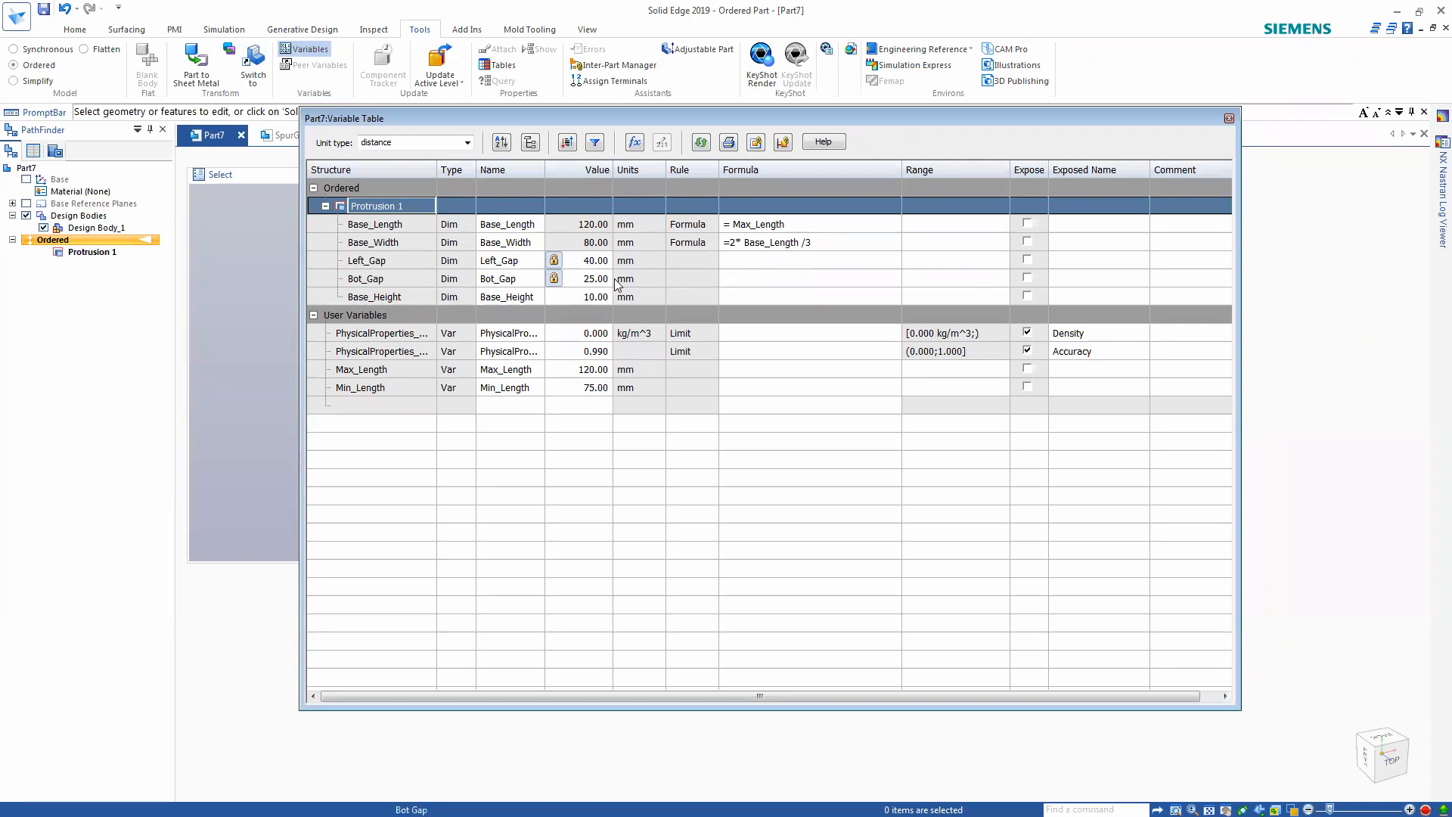
left_click(757, 296)
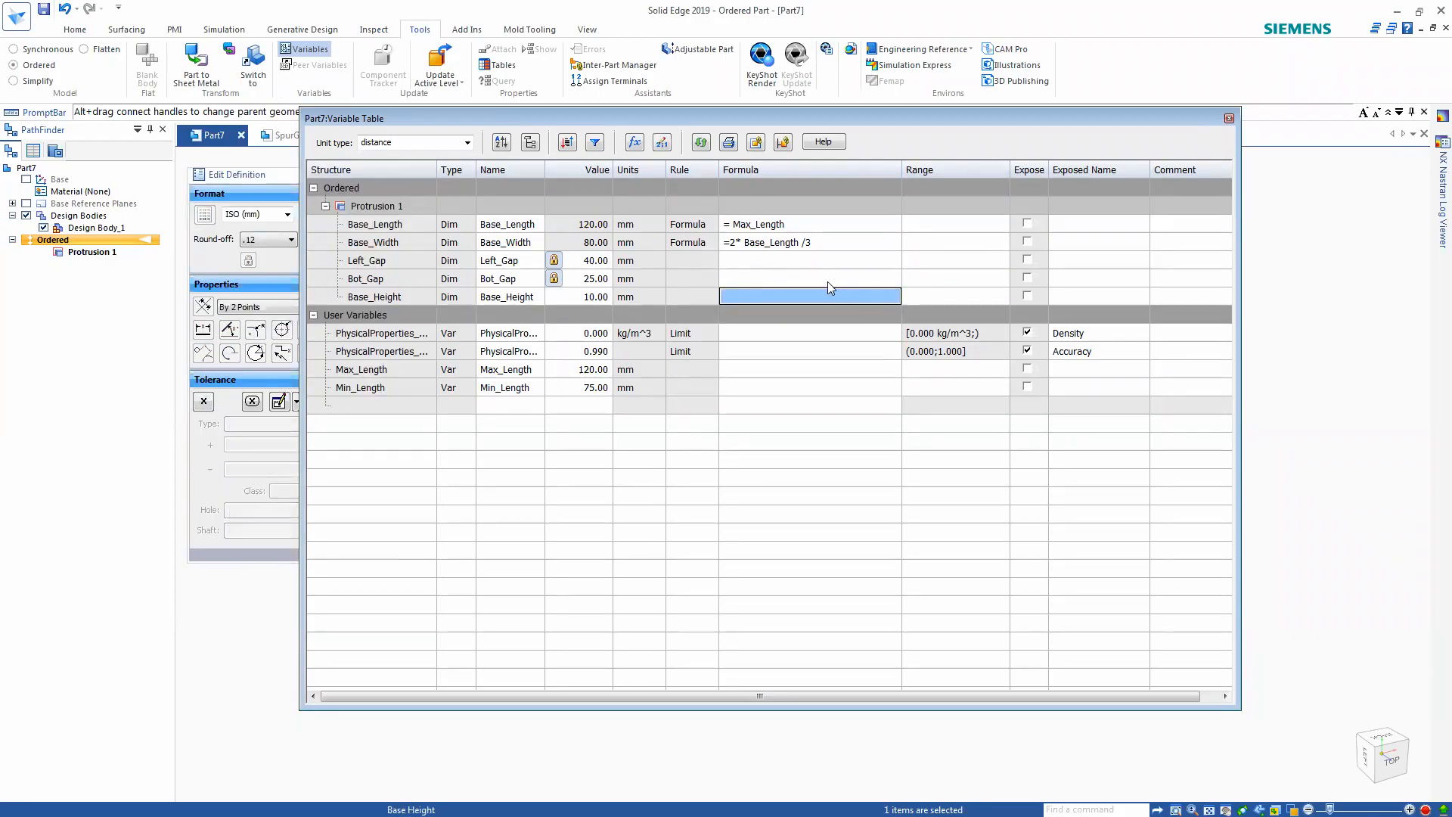
left_click_drag(638, 117, 685, 121)
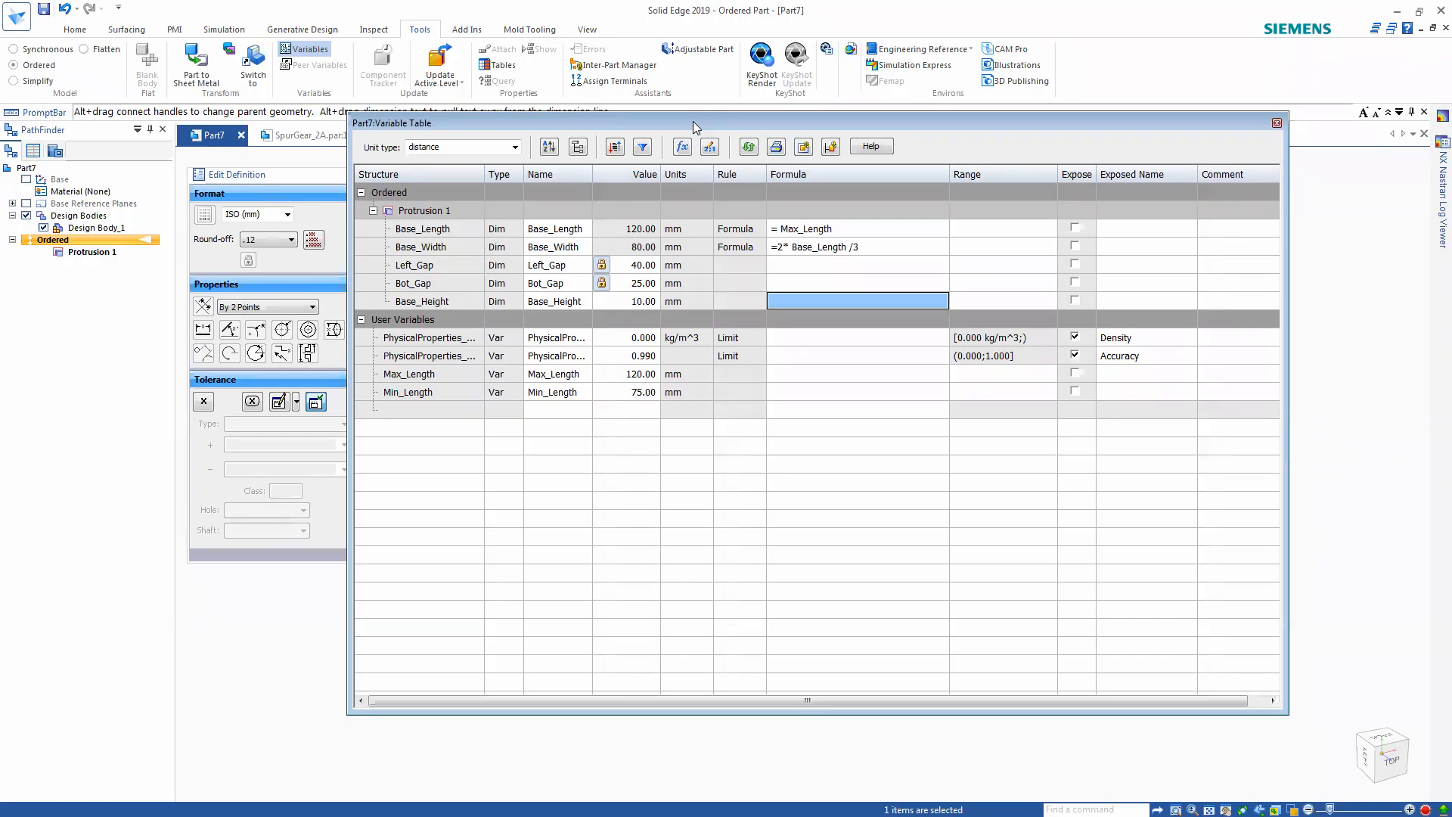
left_click(1275, 123)
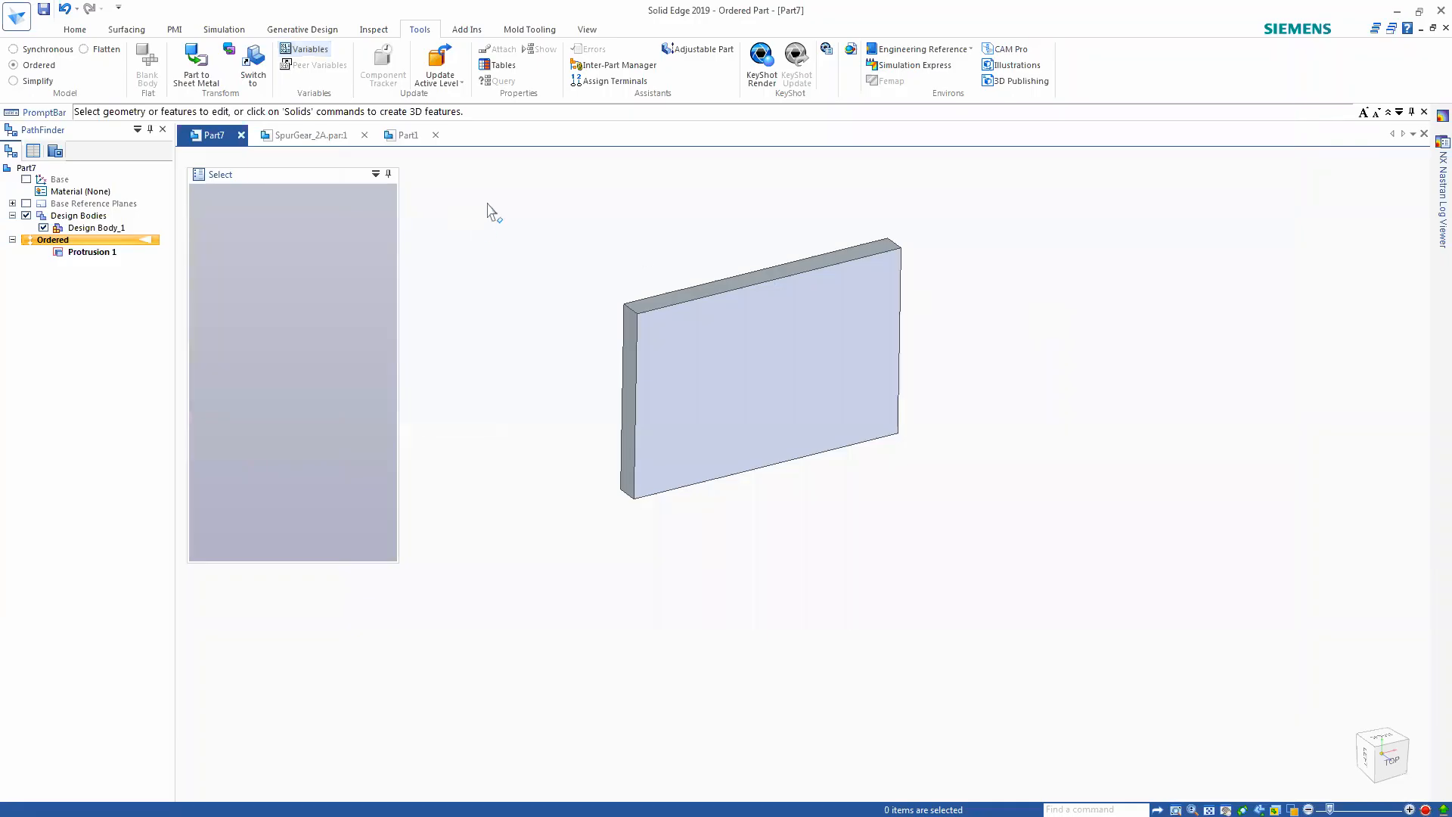
middle_click_drag(547, 227, 678, 214)
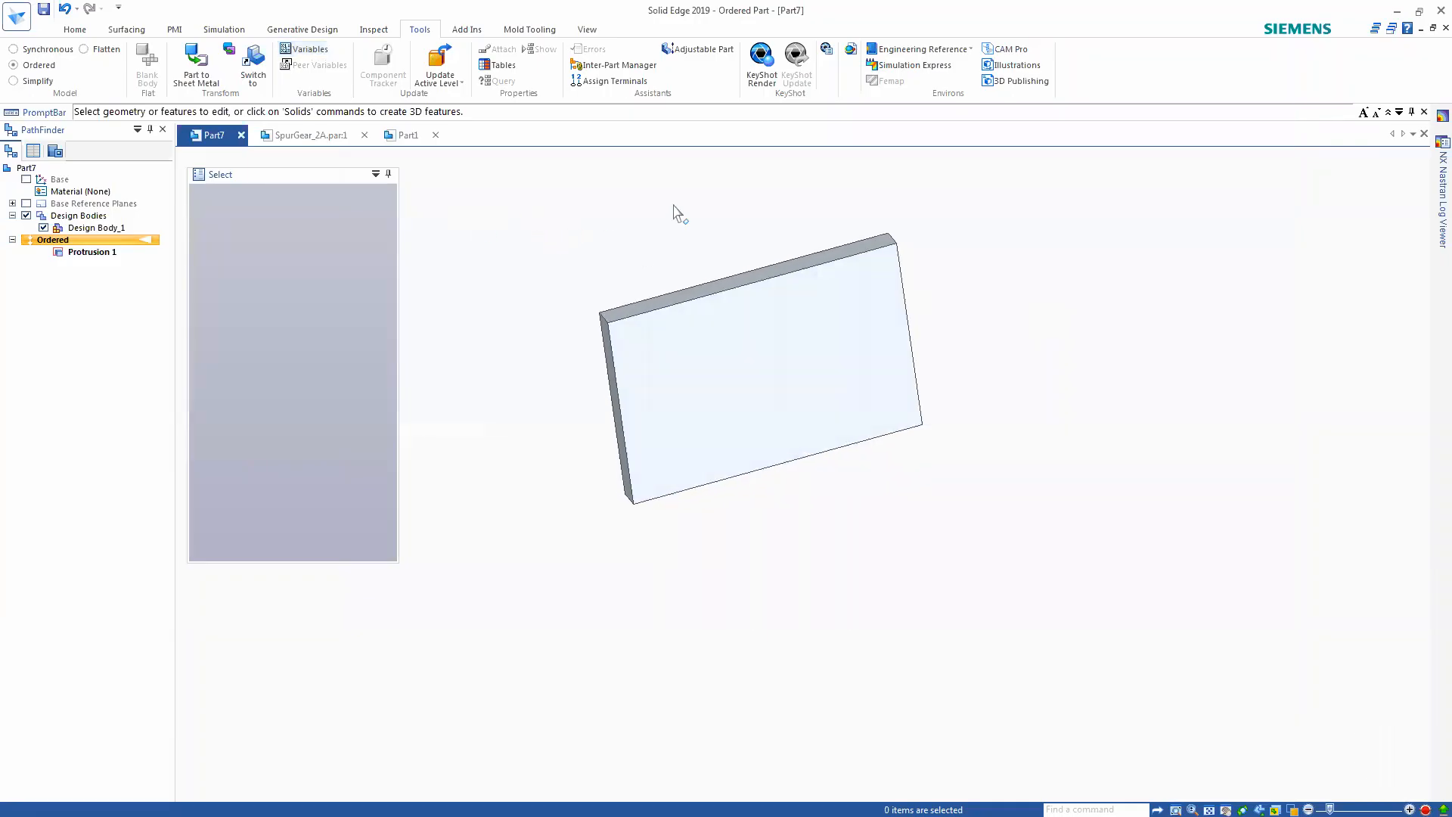
left_click(1398, 12)
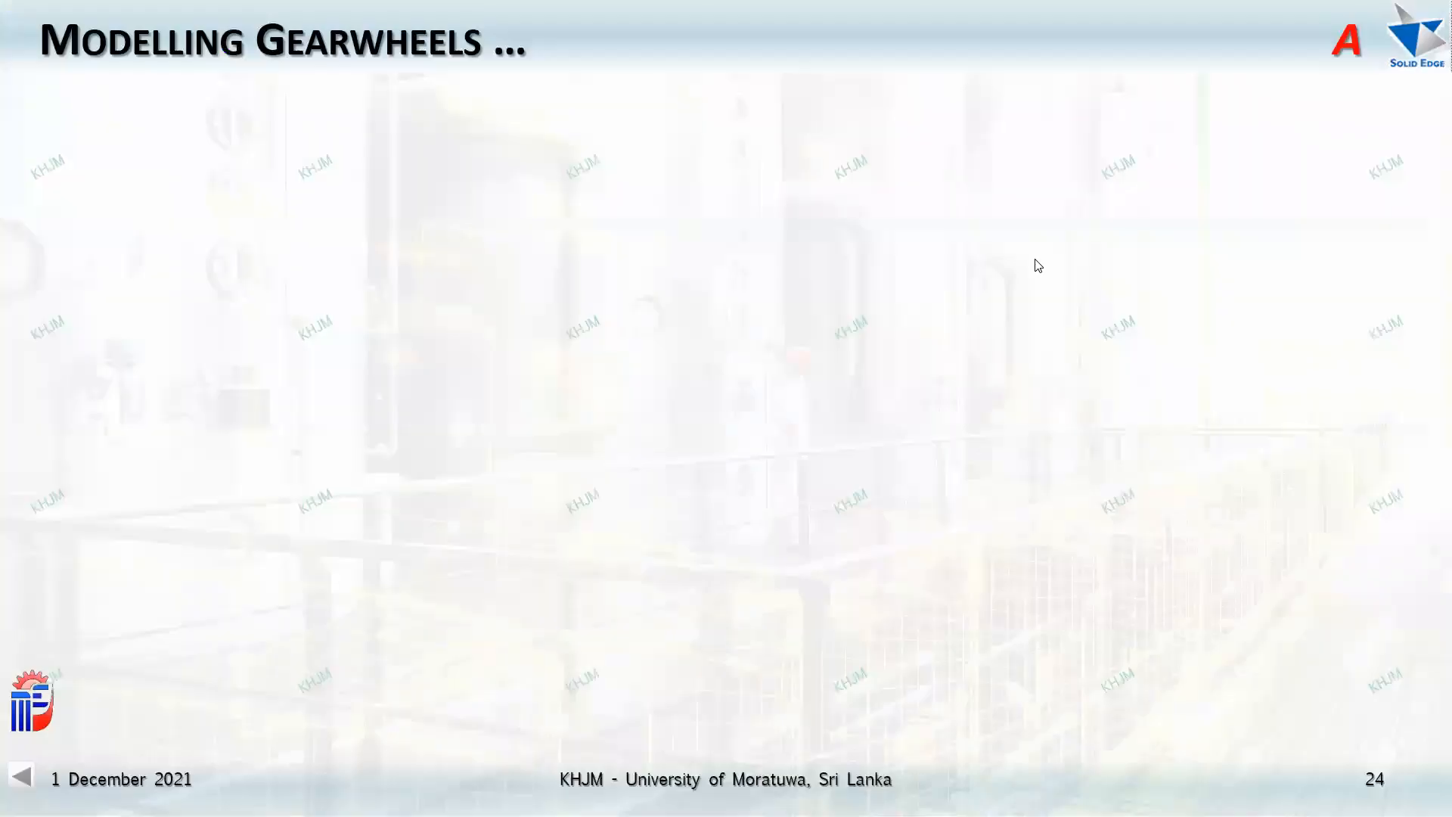
left_click(929, 307)
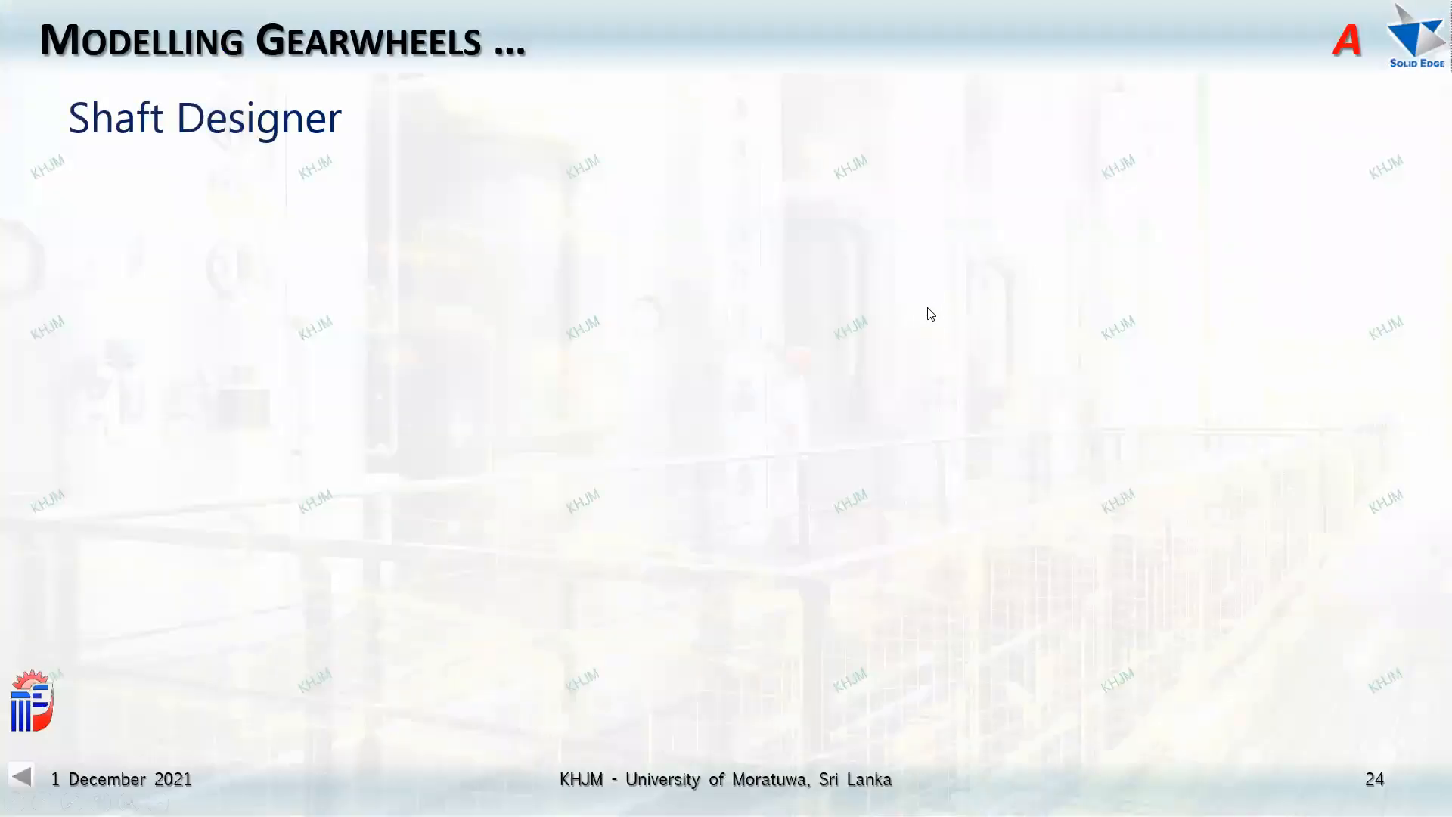
left_click(928, 308)
left_click(930, 314)
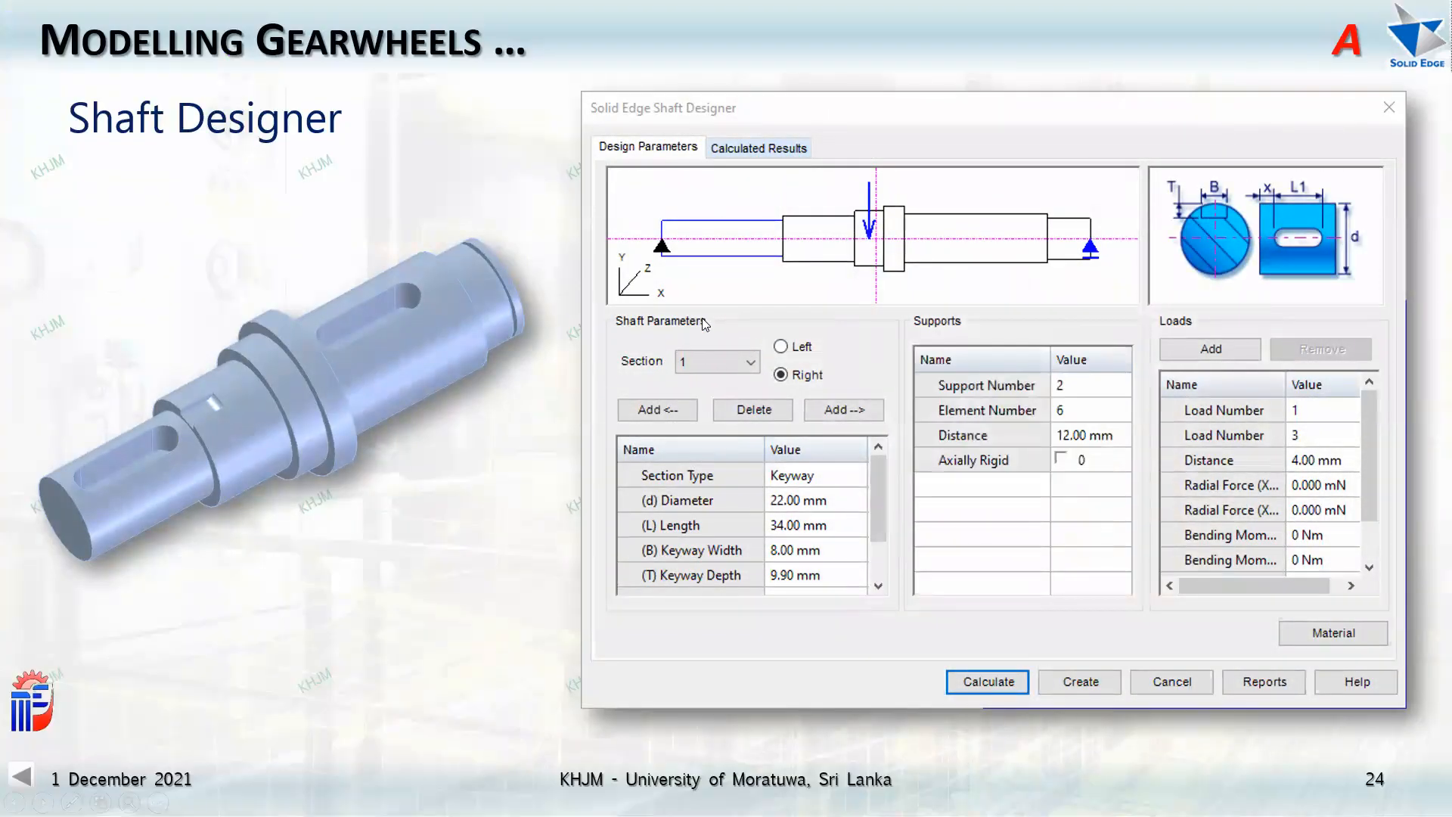
left_click(549, 479)
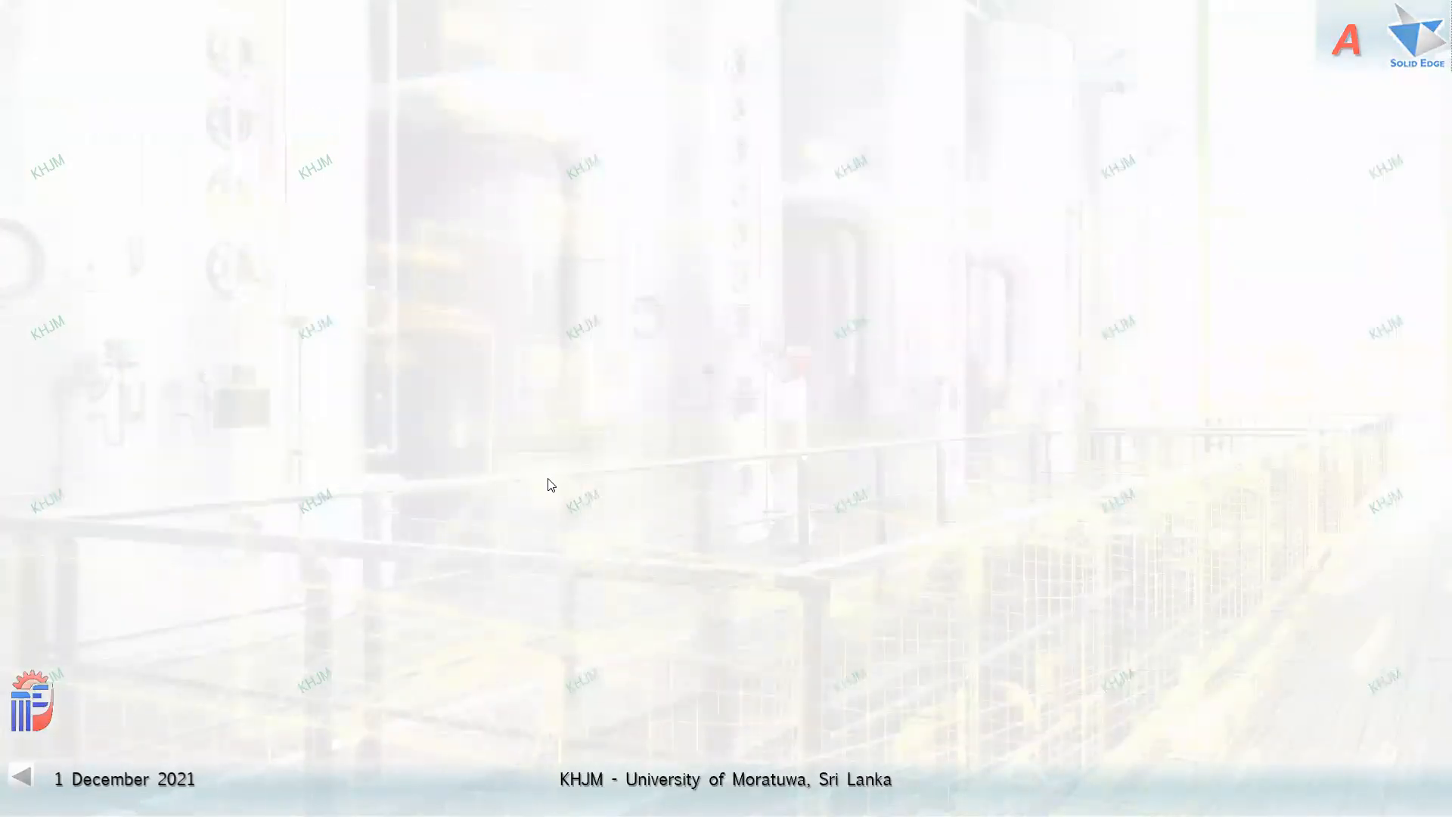
left_click(549, 484)
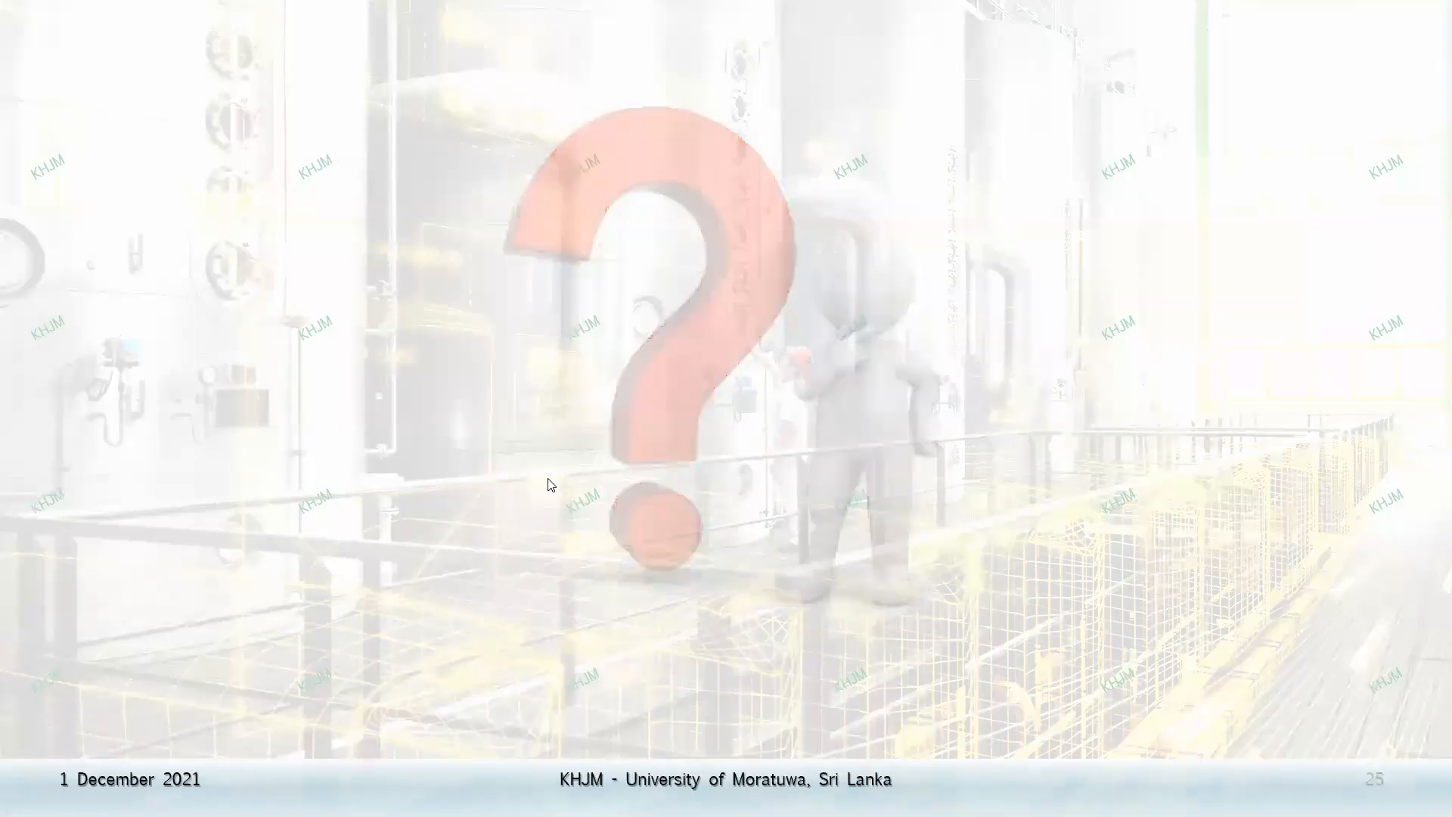
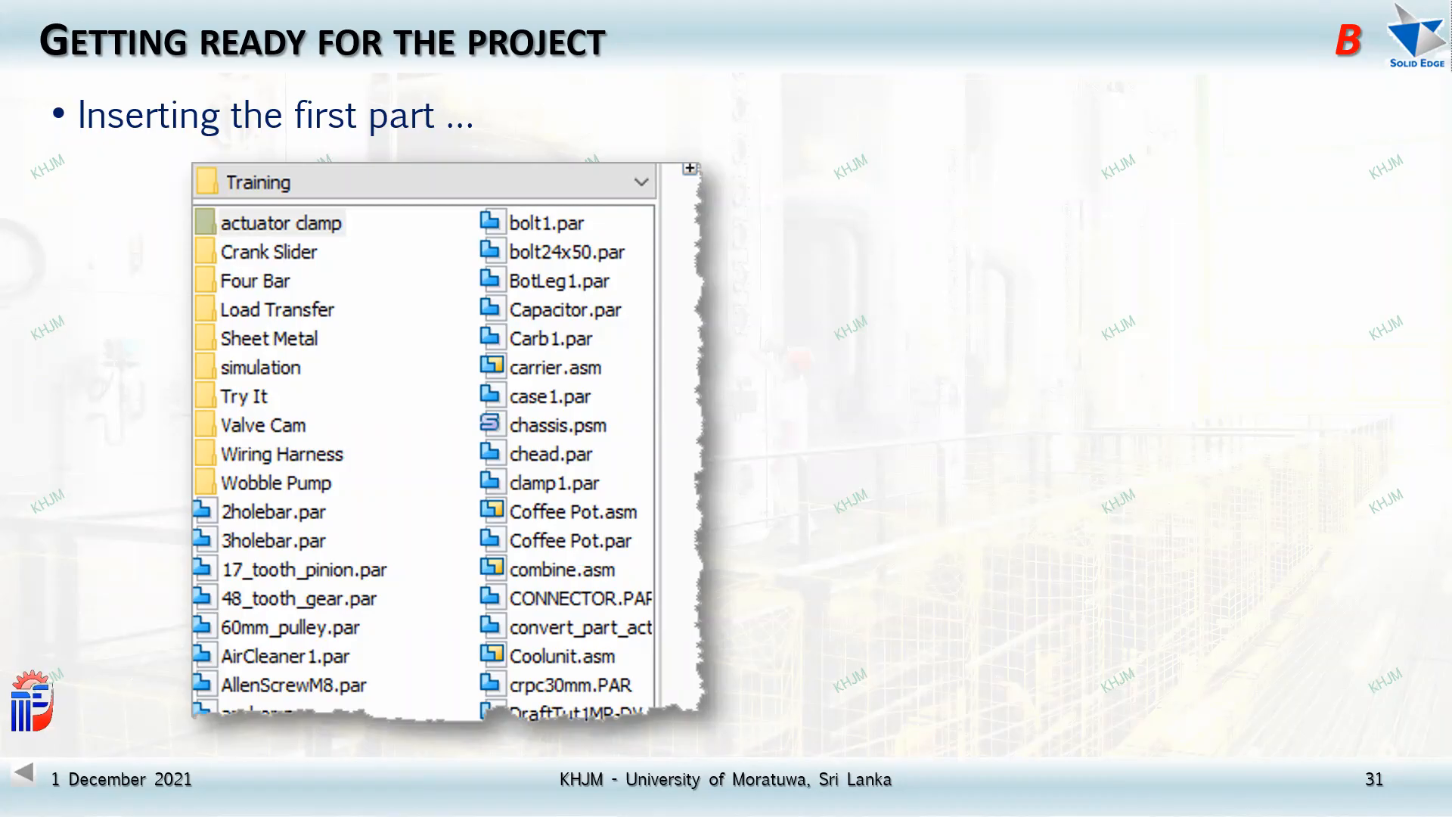
key("Right")
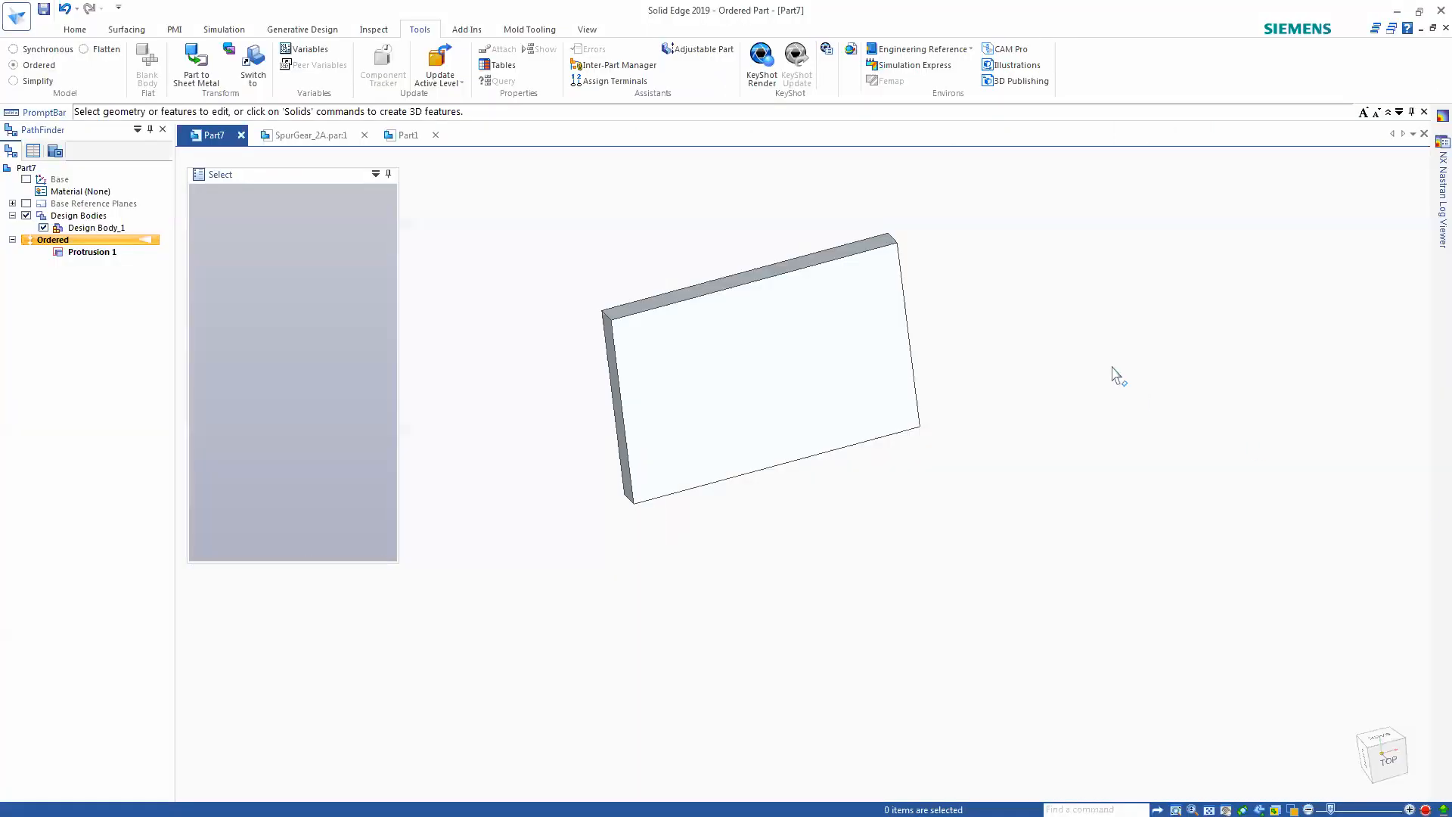
- Close the open part documents and create a new assembly from the ISO Metric template iso metric assembly.asm
left_click(435, 136)
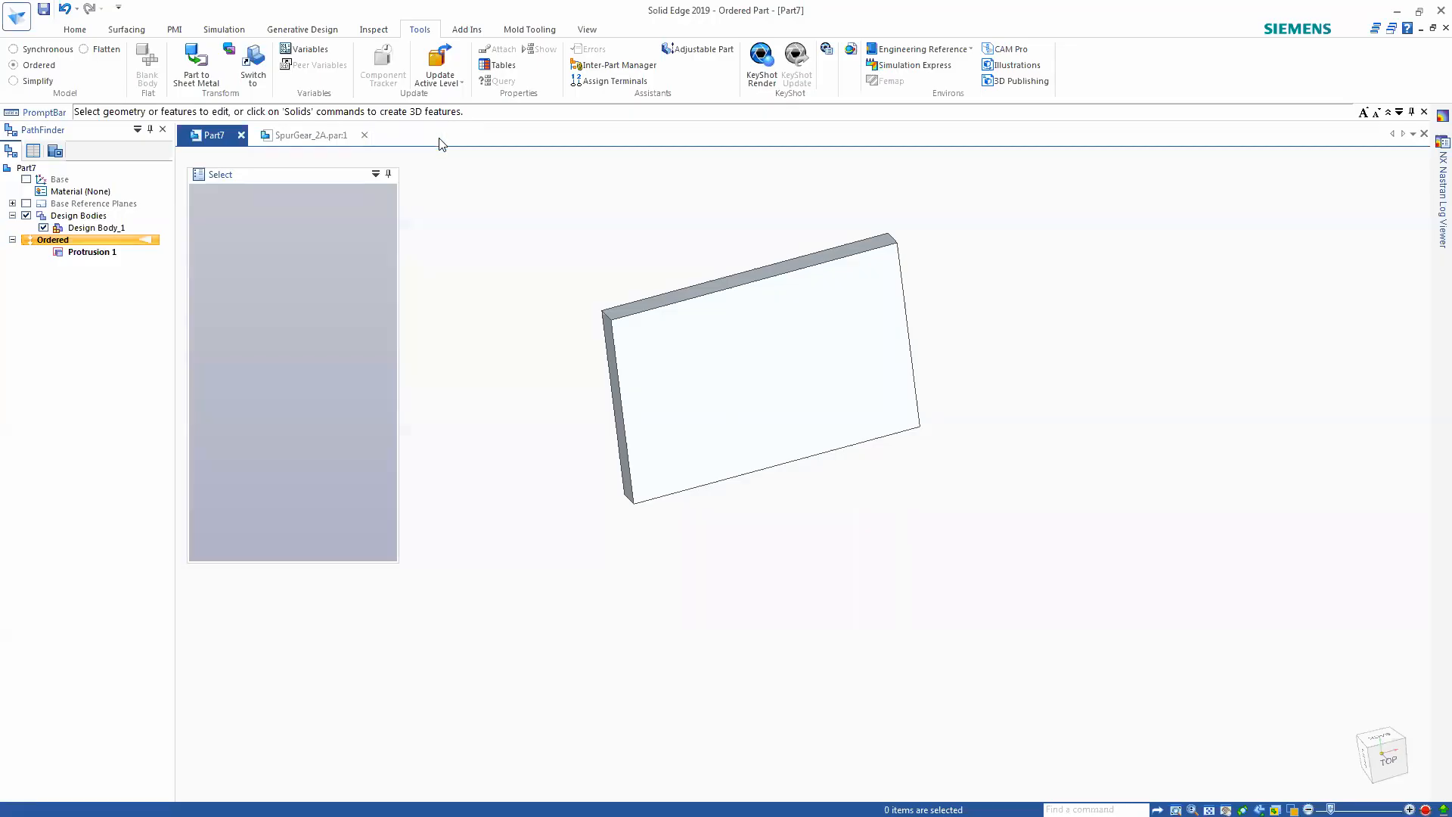
left_click(322, 134)
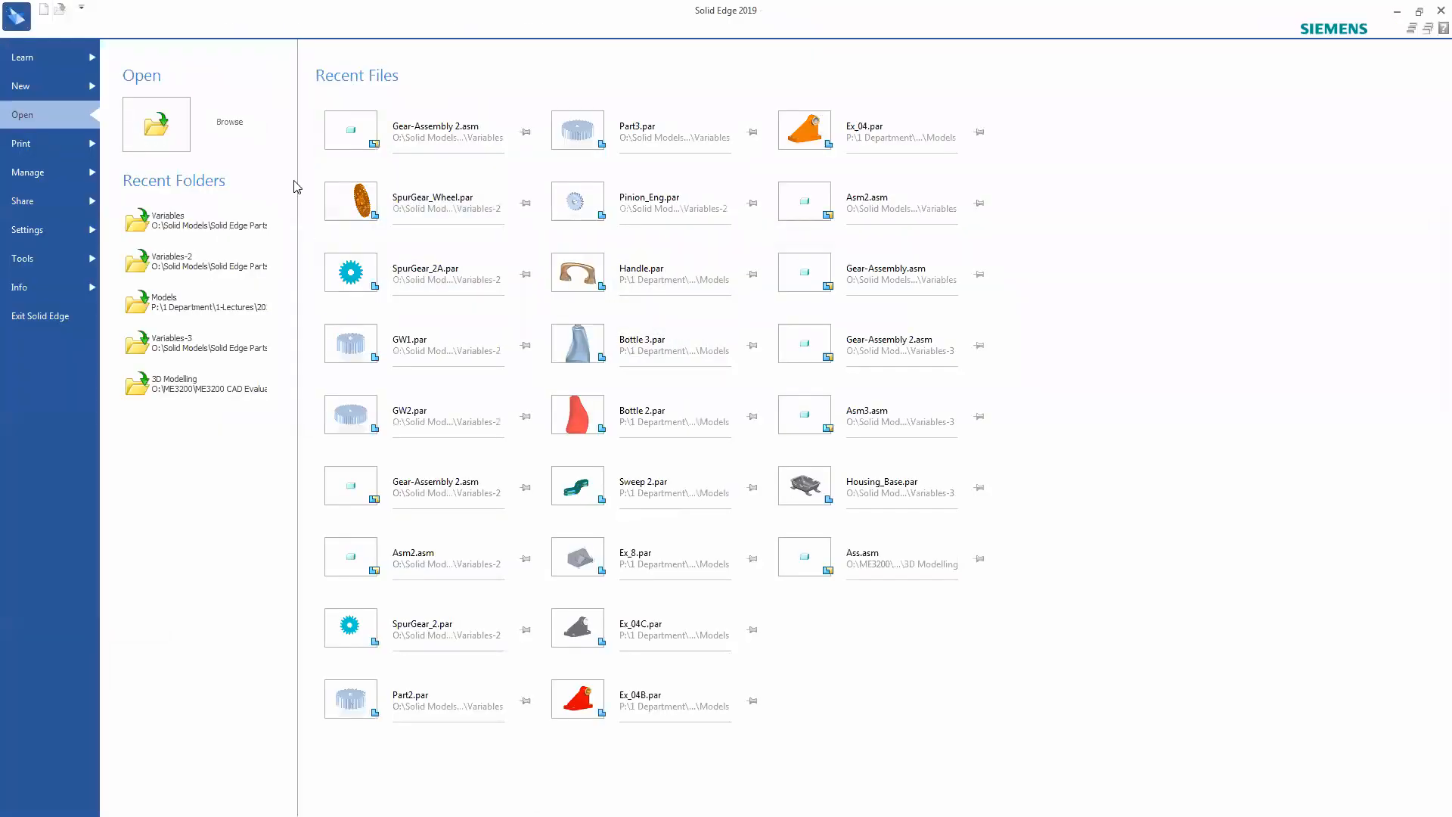
left_click(34, 92)
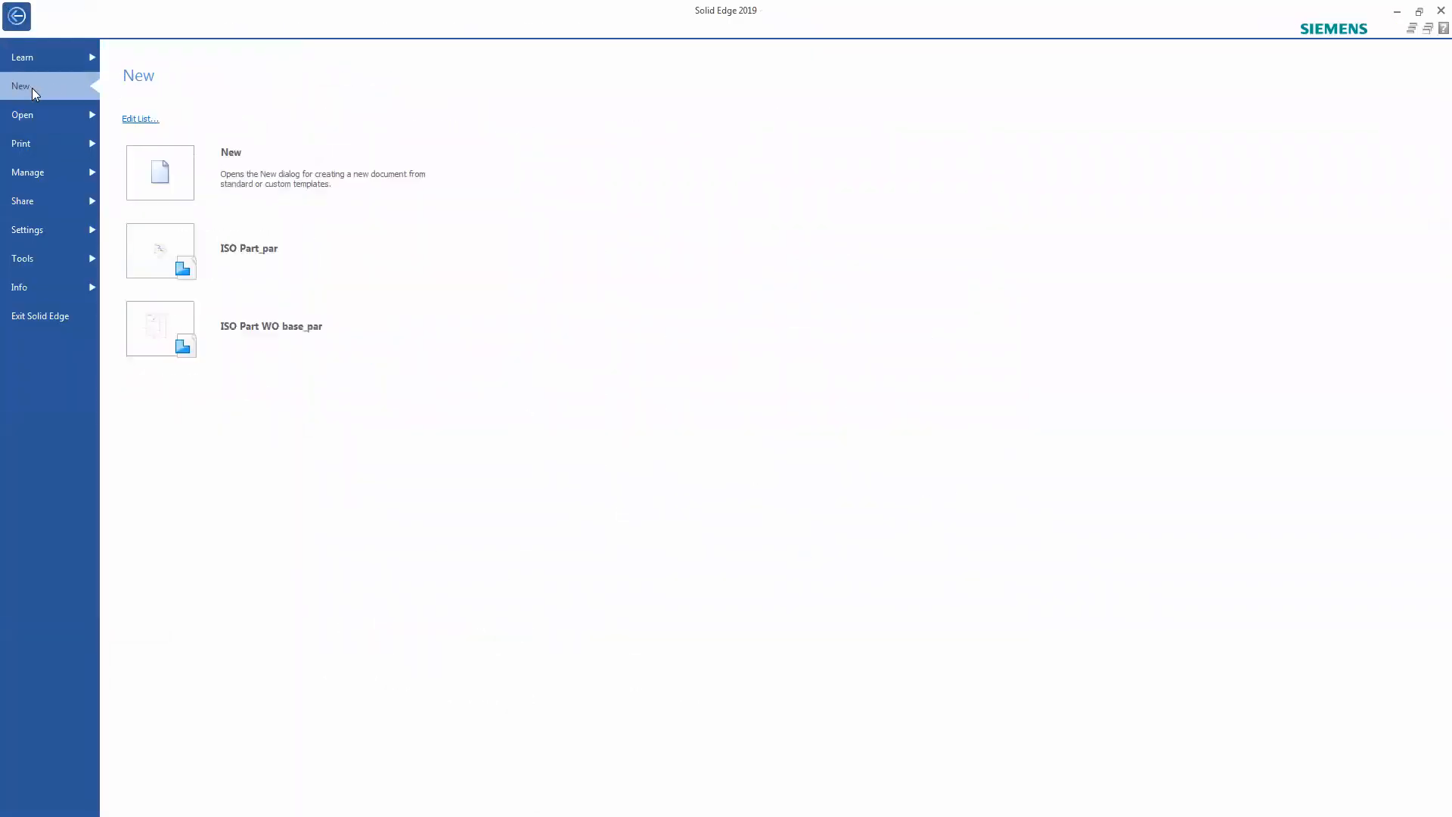
left_click(202, 159)
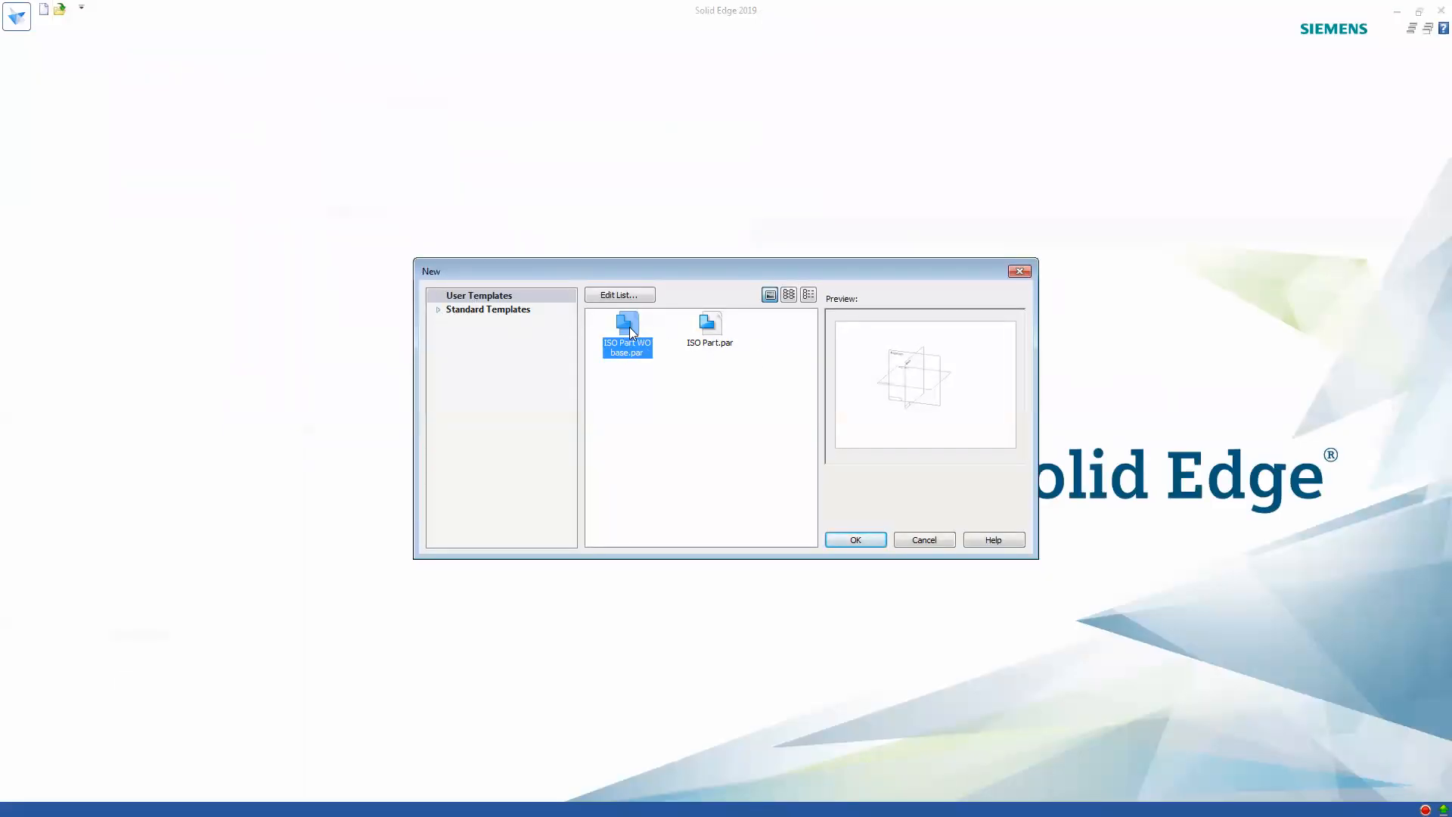
left_click(437, 310)
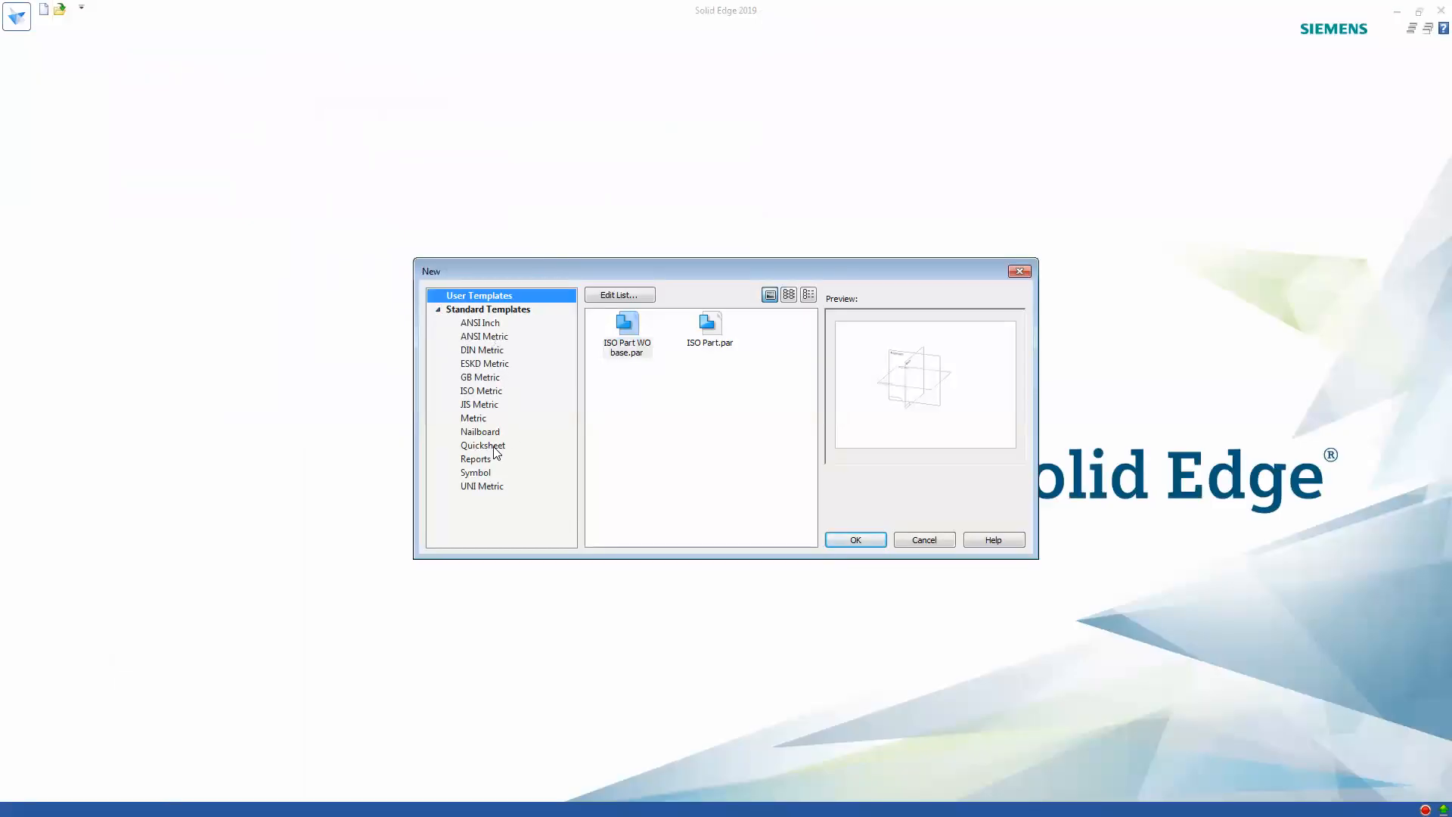
left_click(478, 419)
left_click(482, 391)
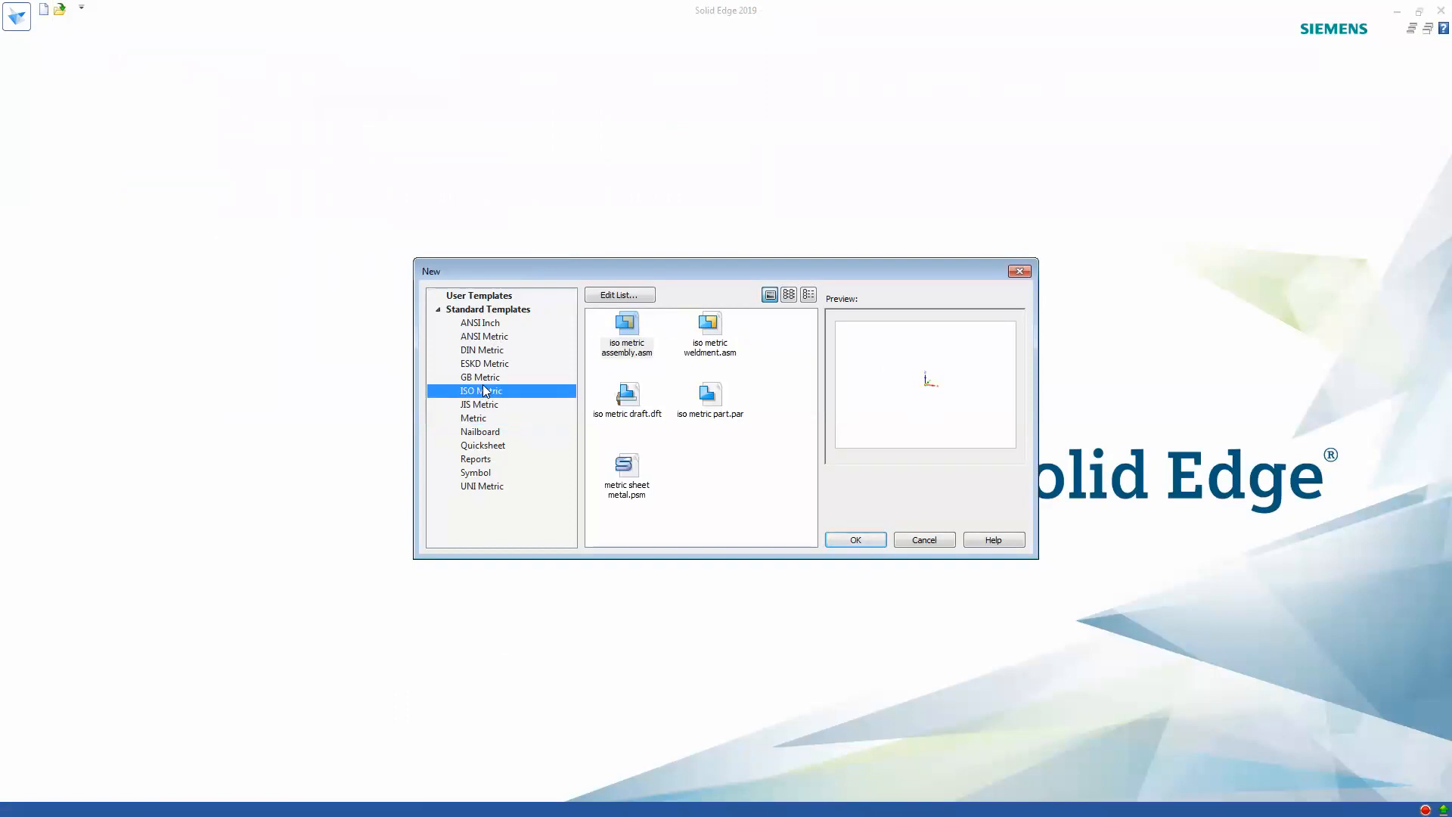
left_click(649, 355)
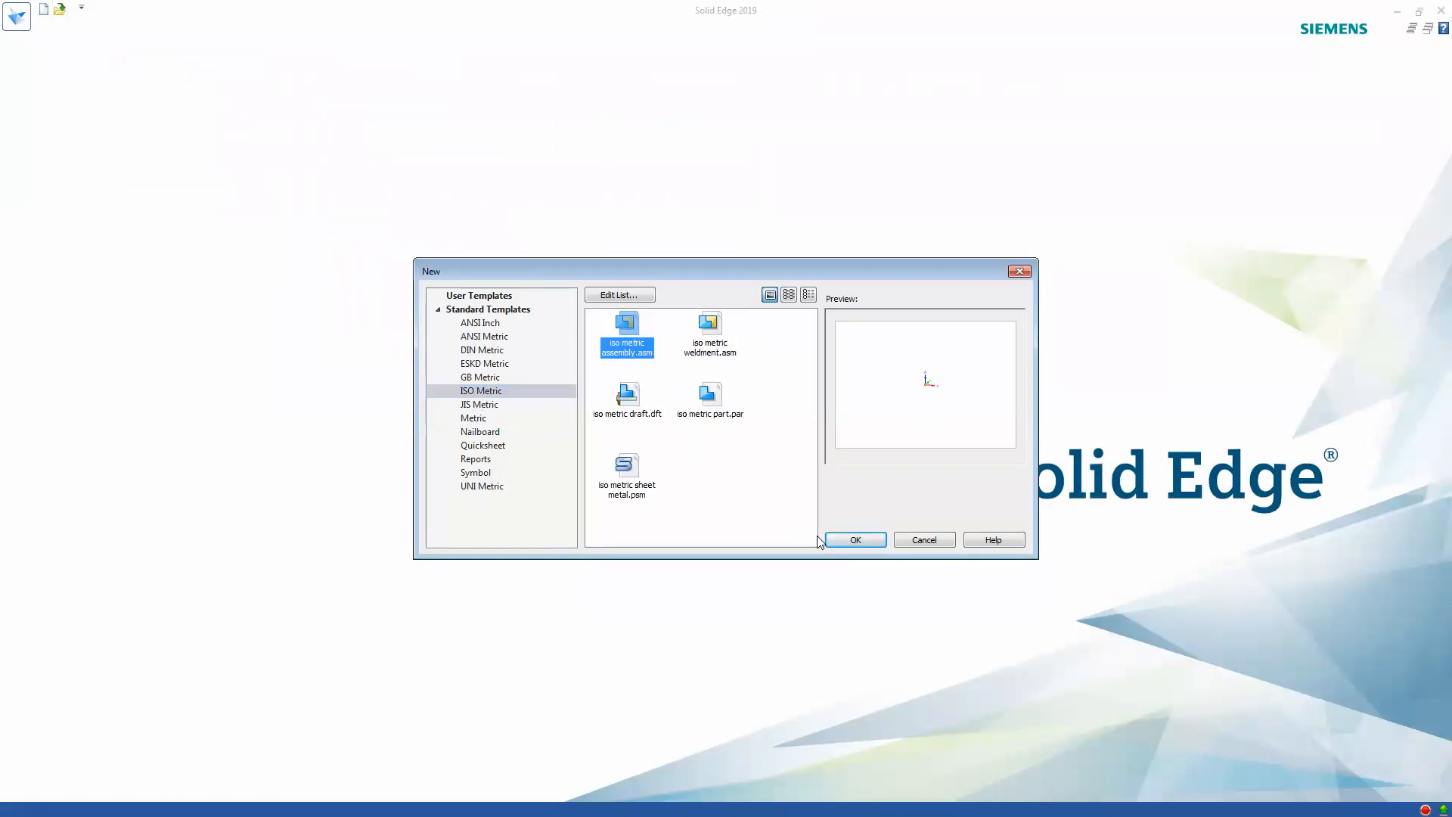
left_click(864, 545)
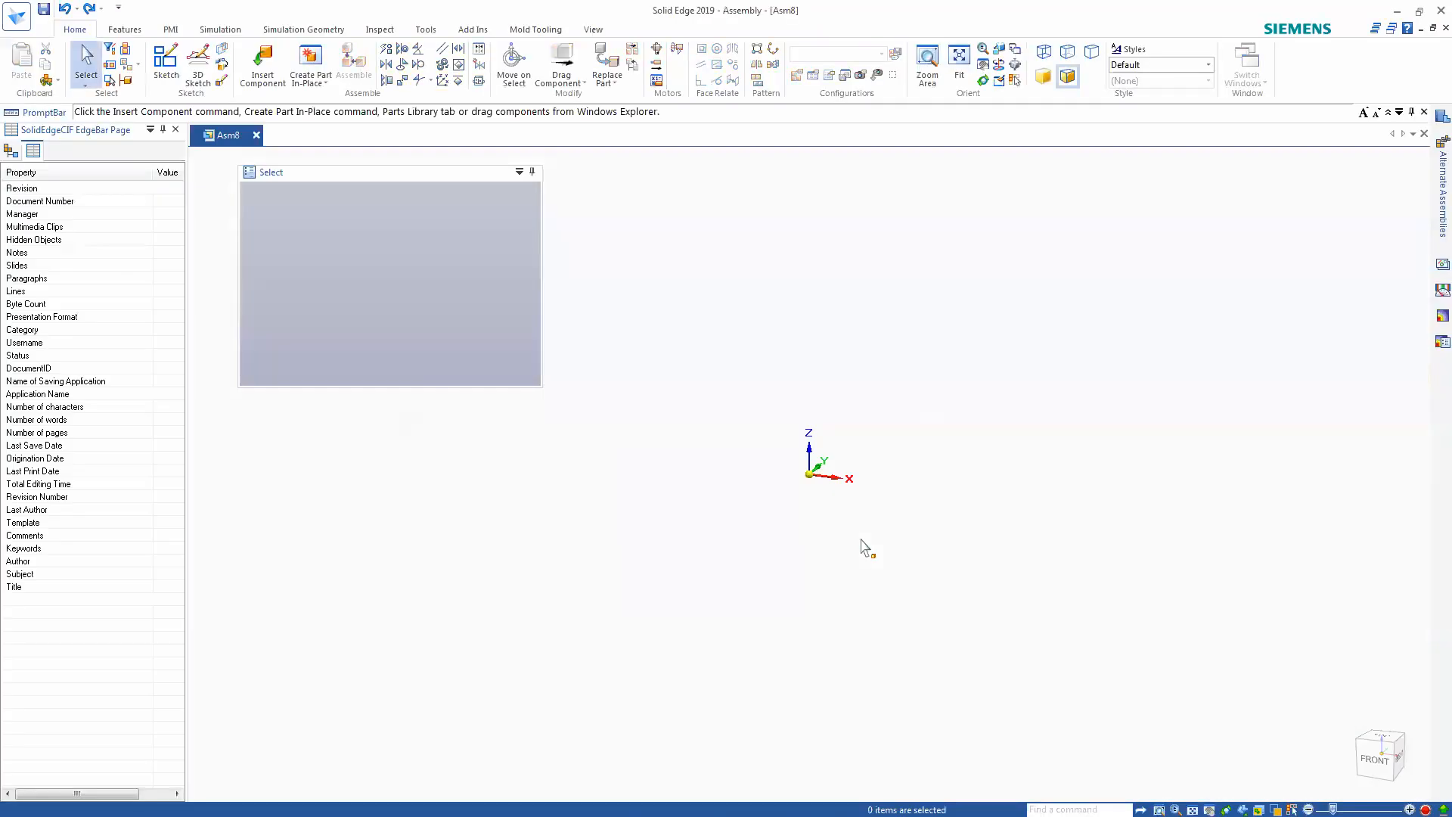
- Show the assembly's PathFinder tree and inspect its reference planes and base coordinate system
left_click(11, 151)
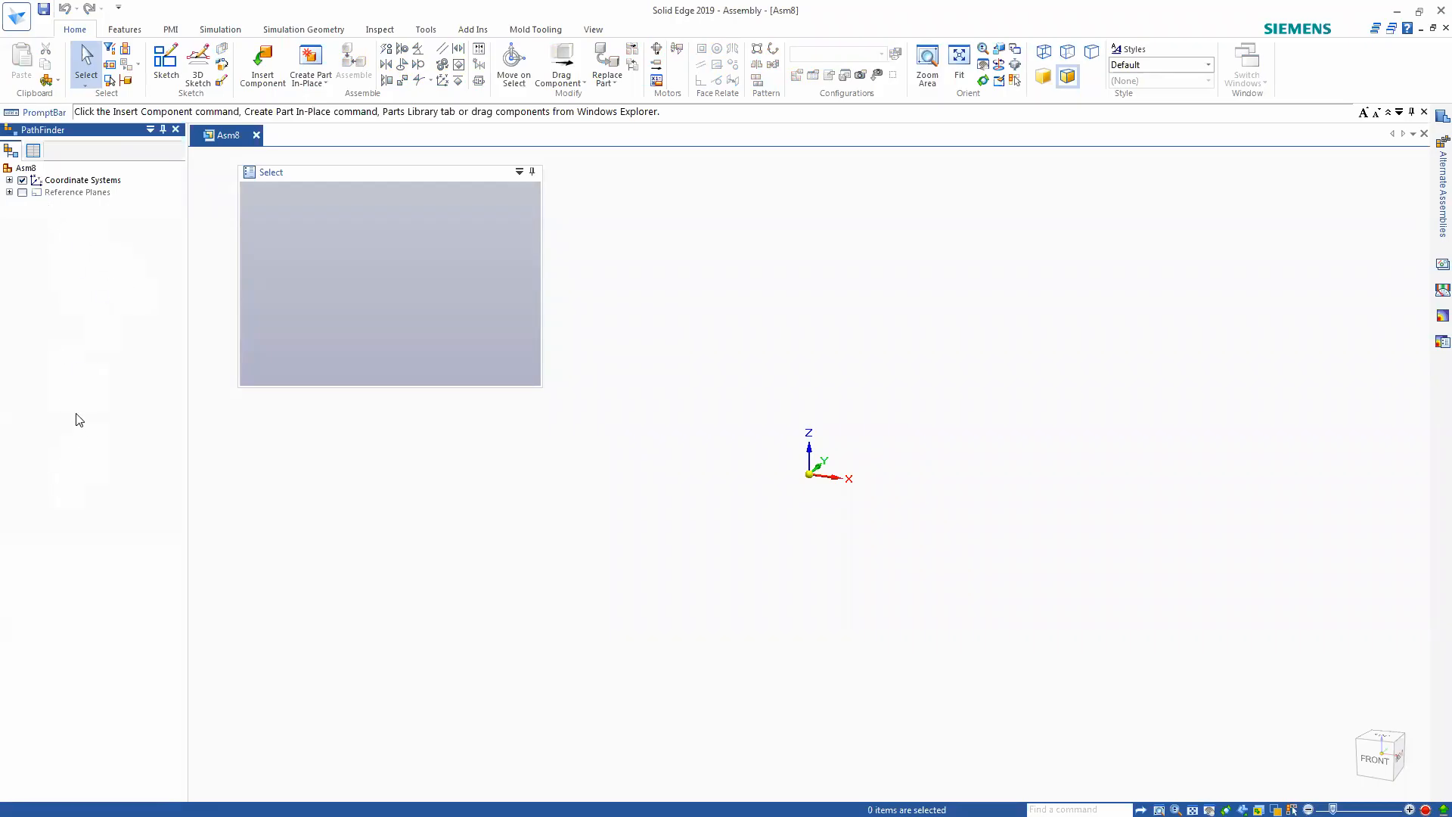
left_click(23, 193)
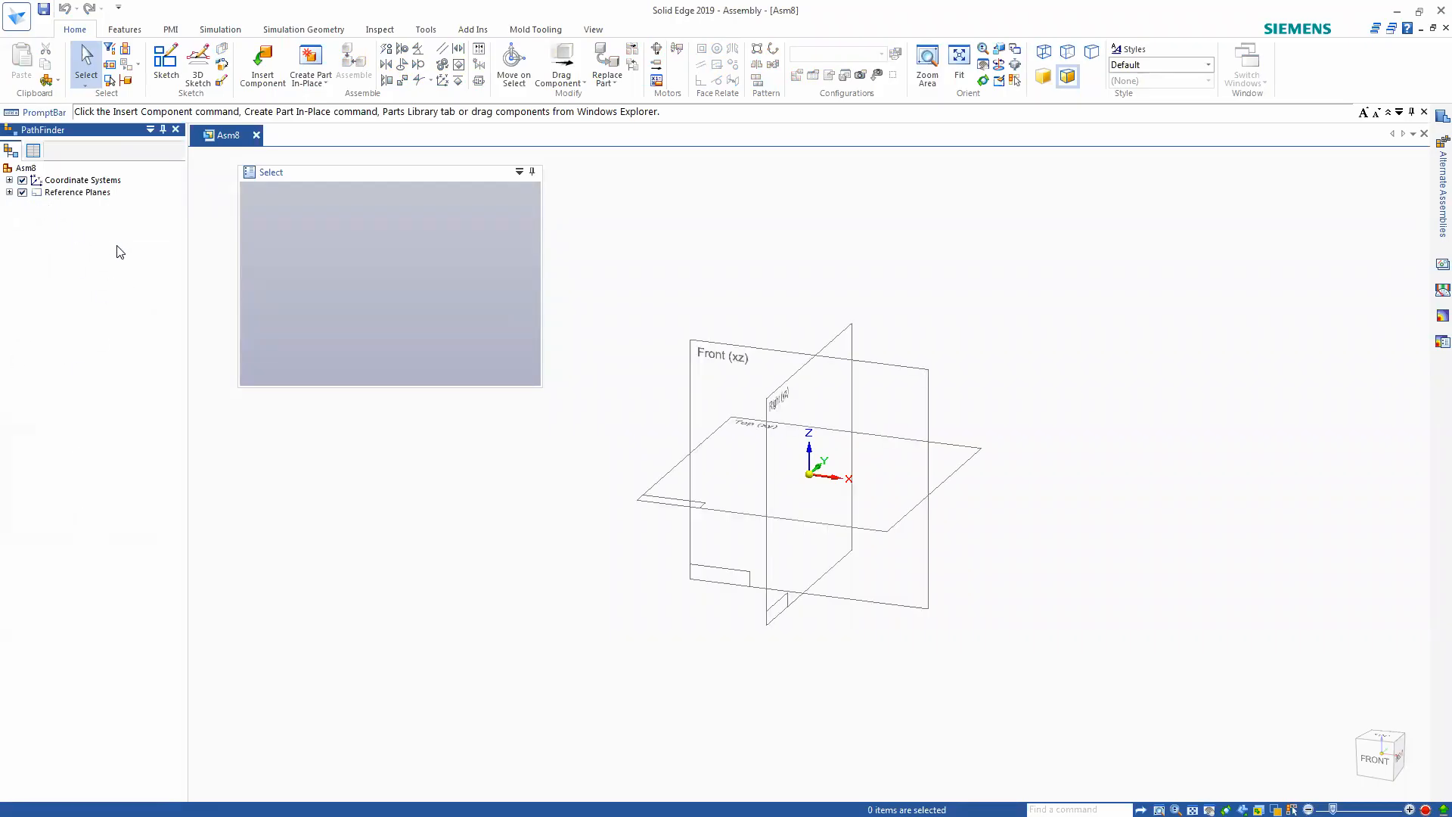
left_click(22, 192)
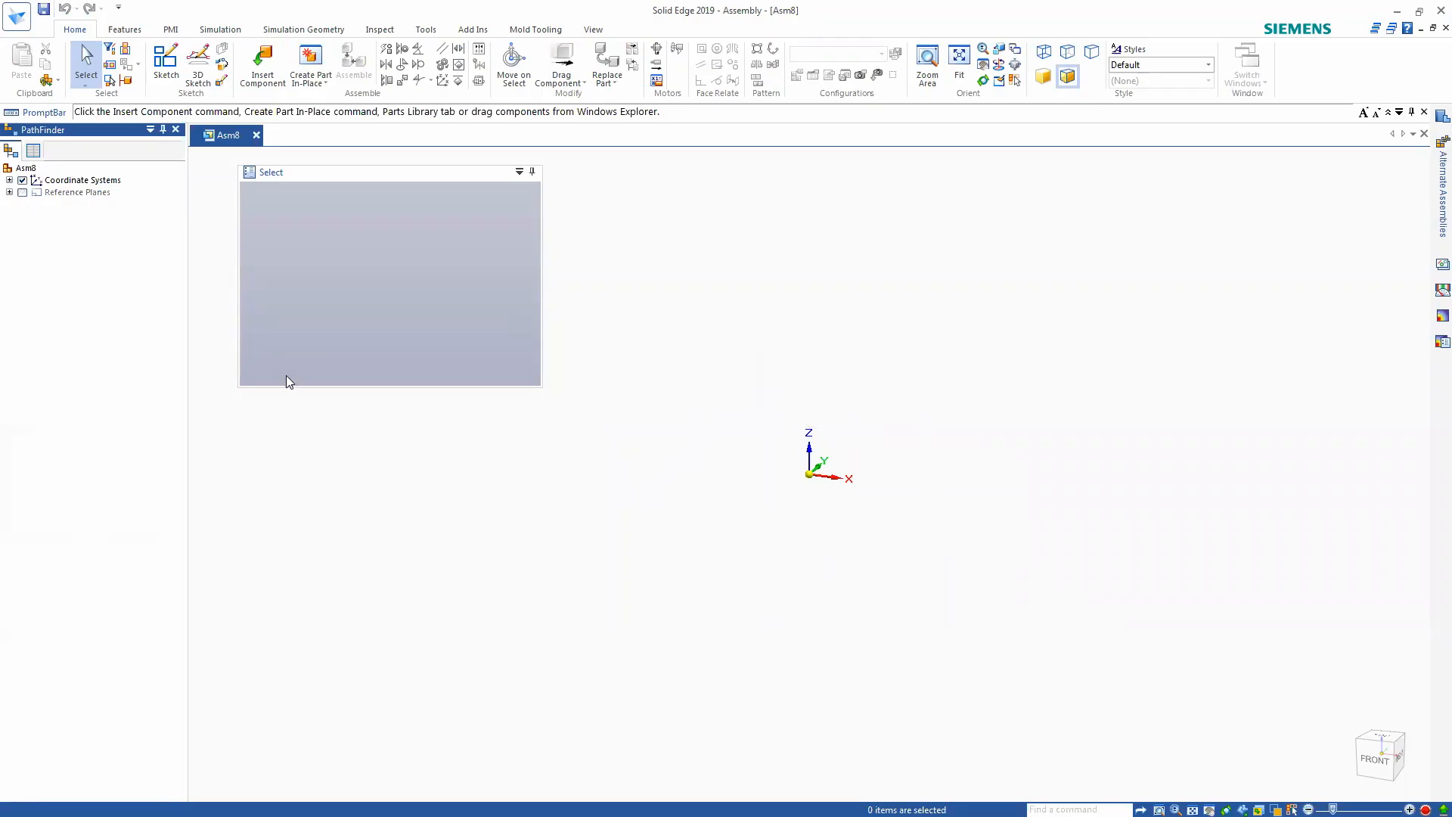
left_click(9, 180)
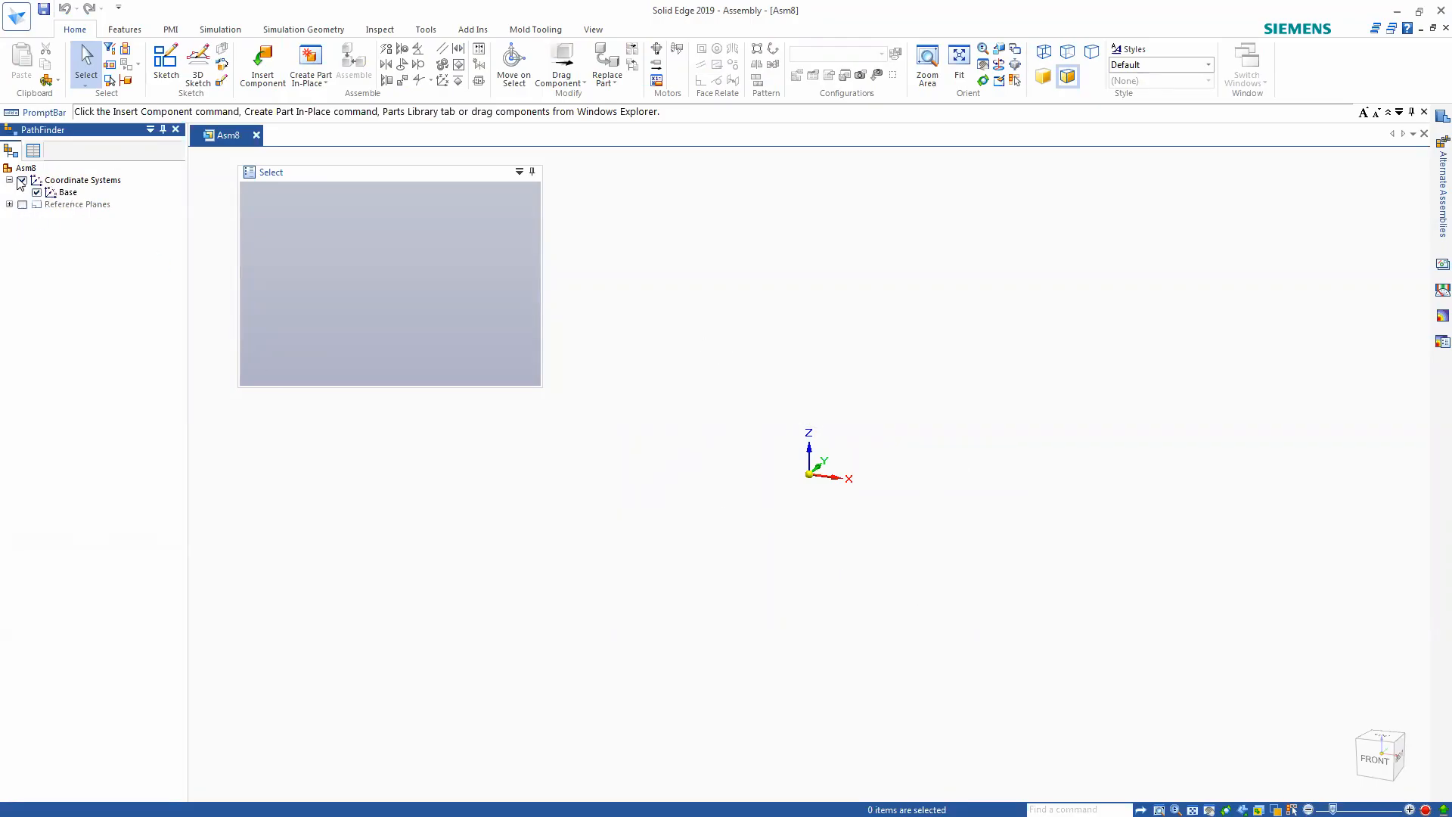
left_click(9, 180)
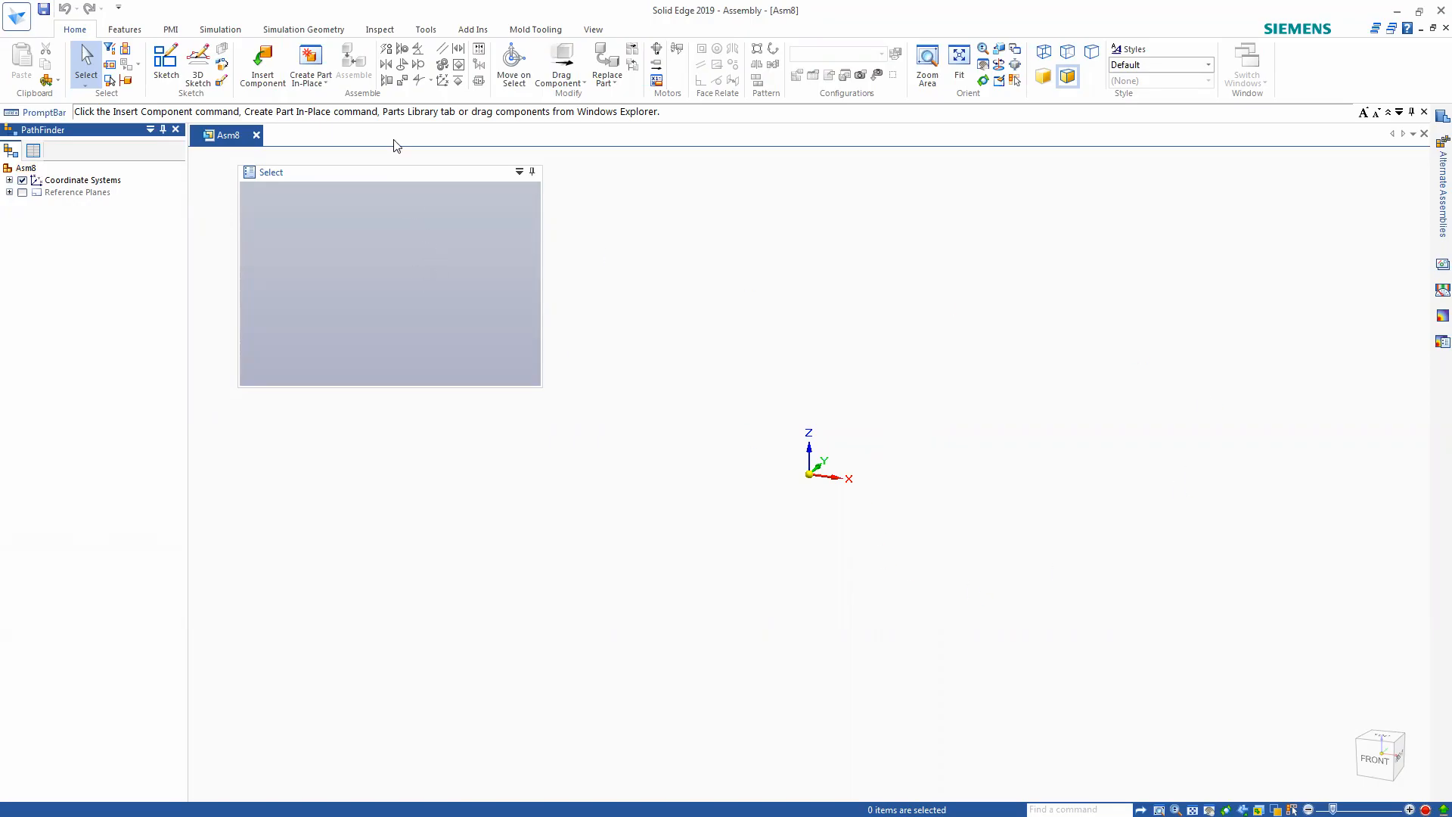
- Start inserting a component and browse the parts library on drive P: to the Models folder inside 2021-2025, S5, ME3200
left_click(262, 65)
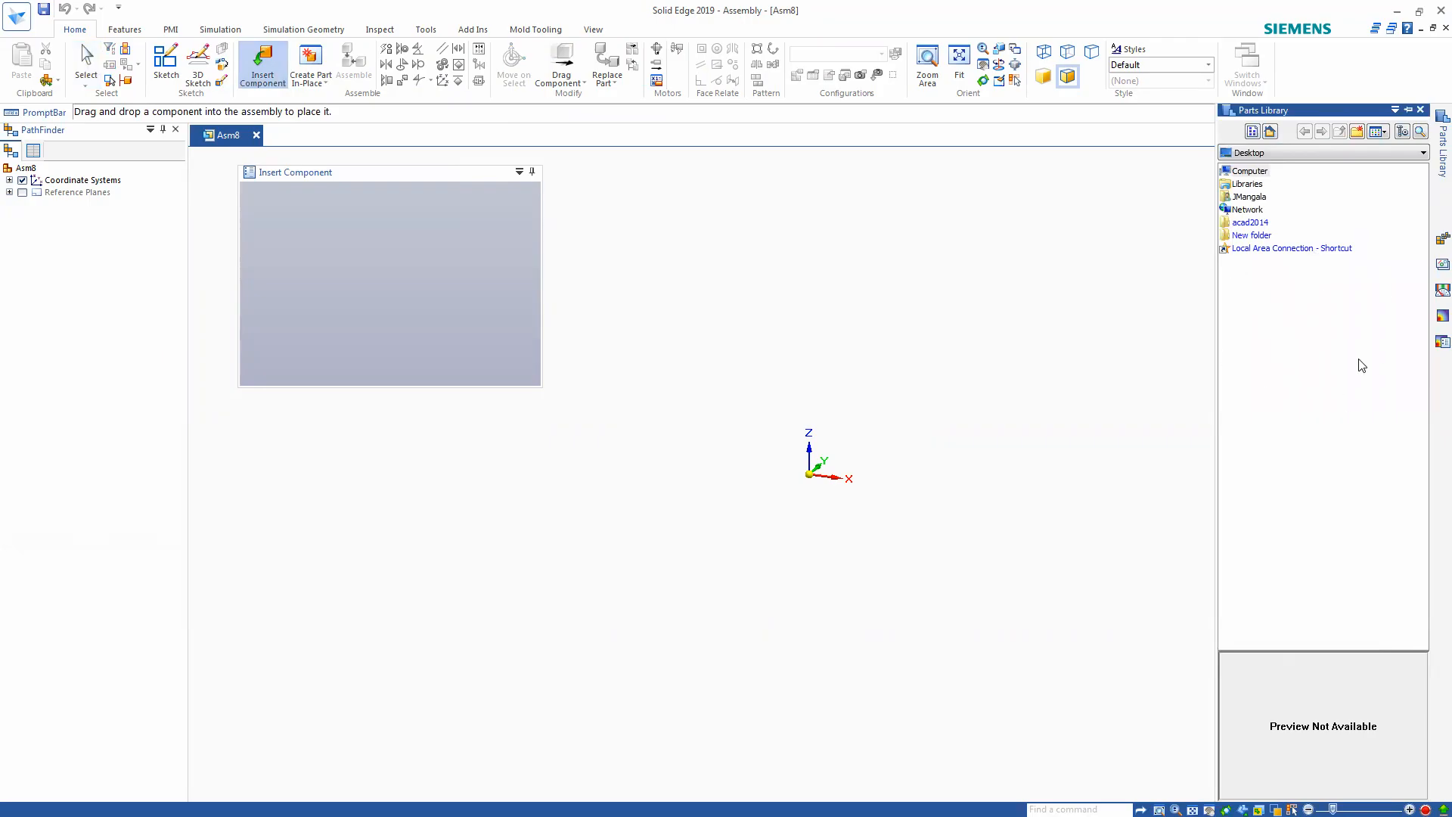
double_click(1244, 174)
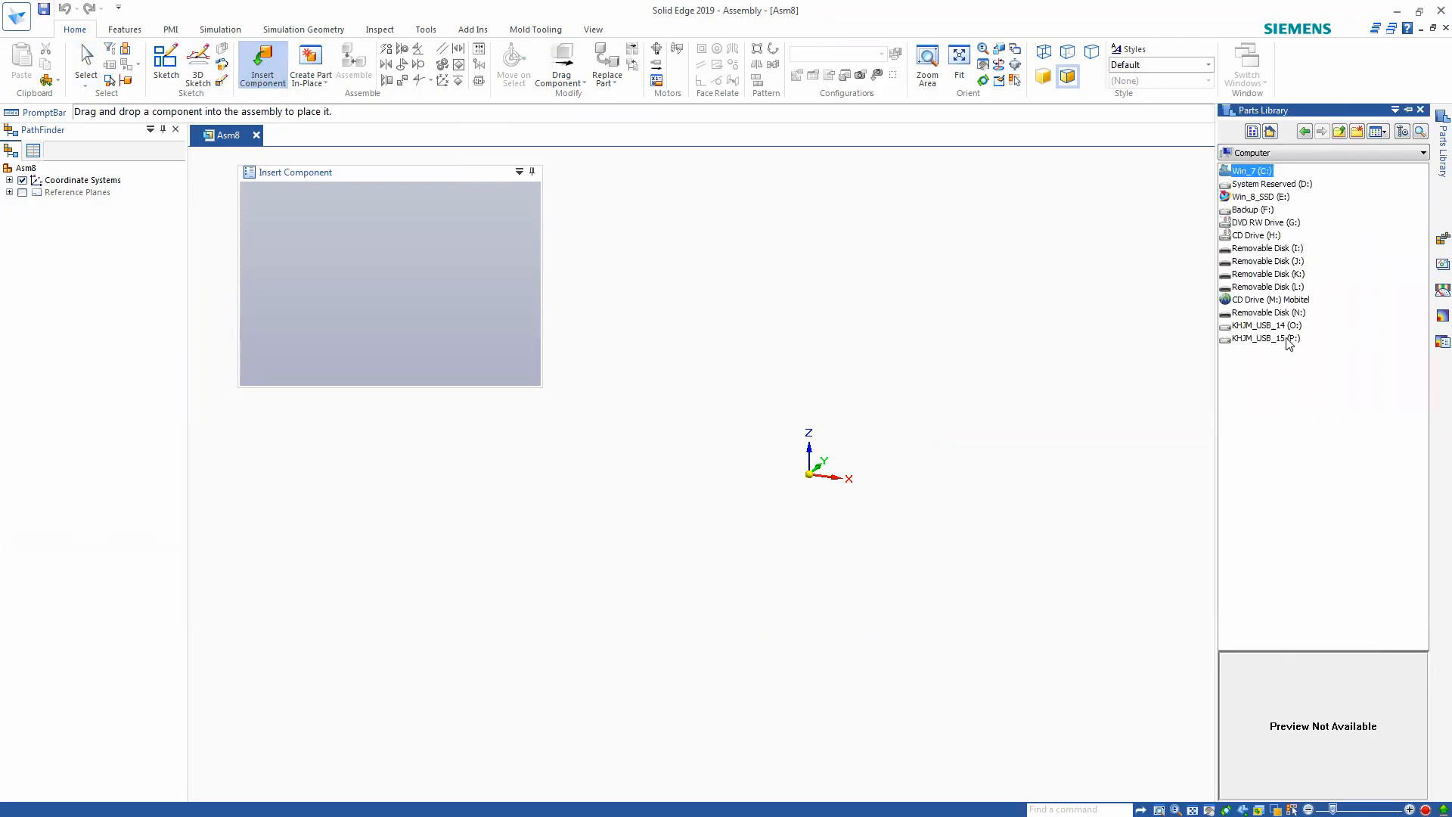
double_click(1288, 340)
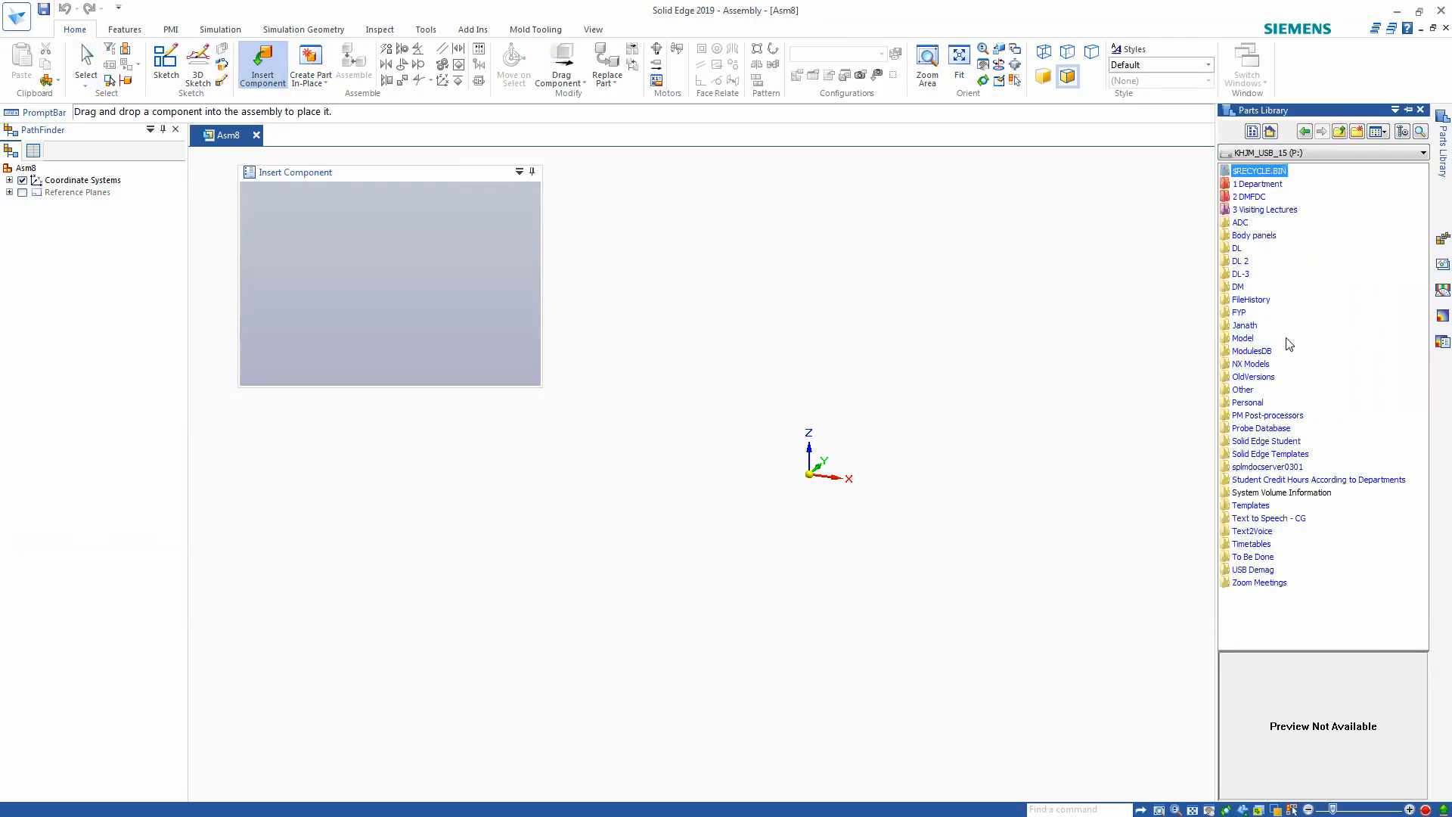
double_click(1242, 186)
double_click(1259, 173)
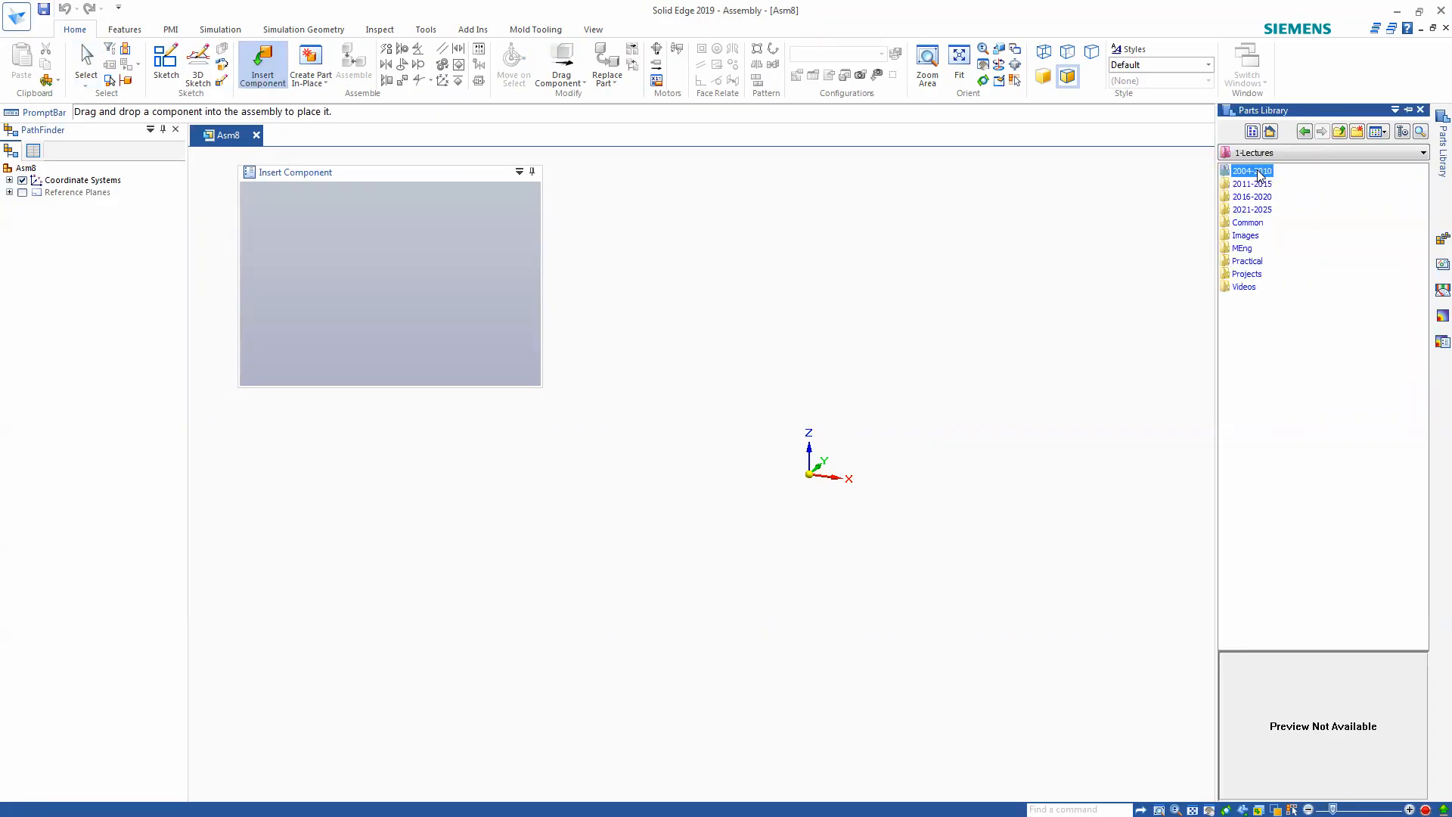
double_click(1249, 211)
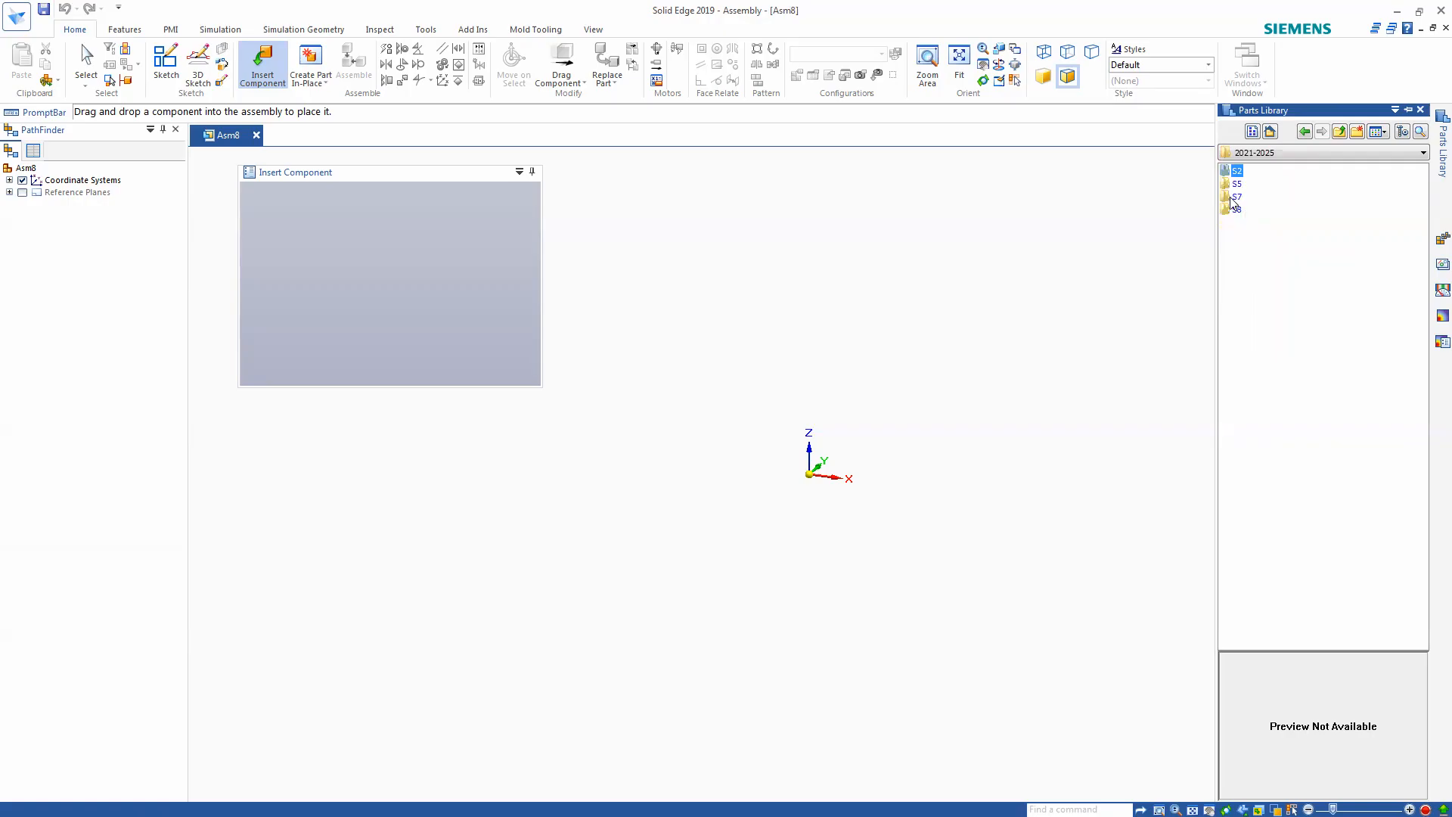
double_click(1236, 172)
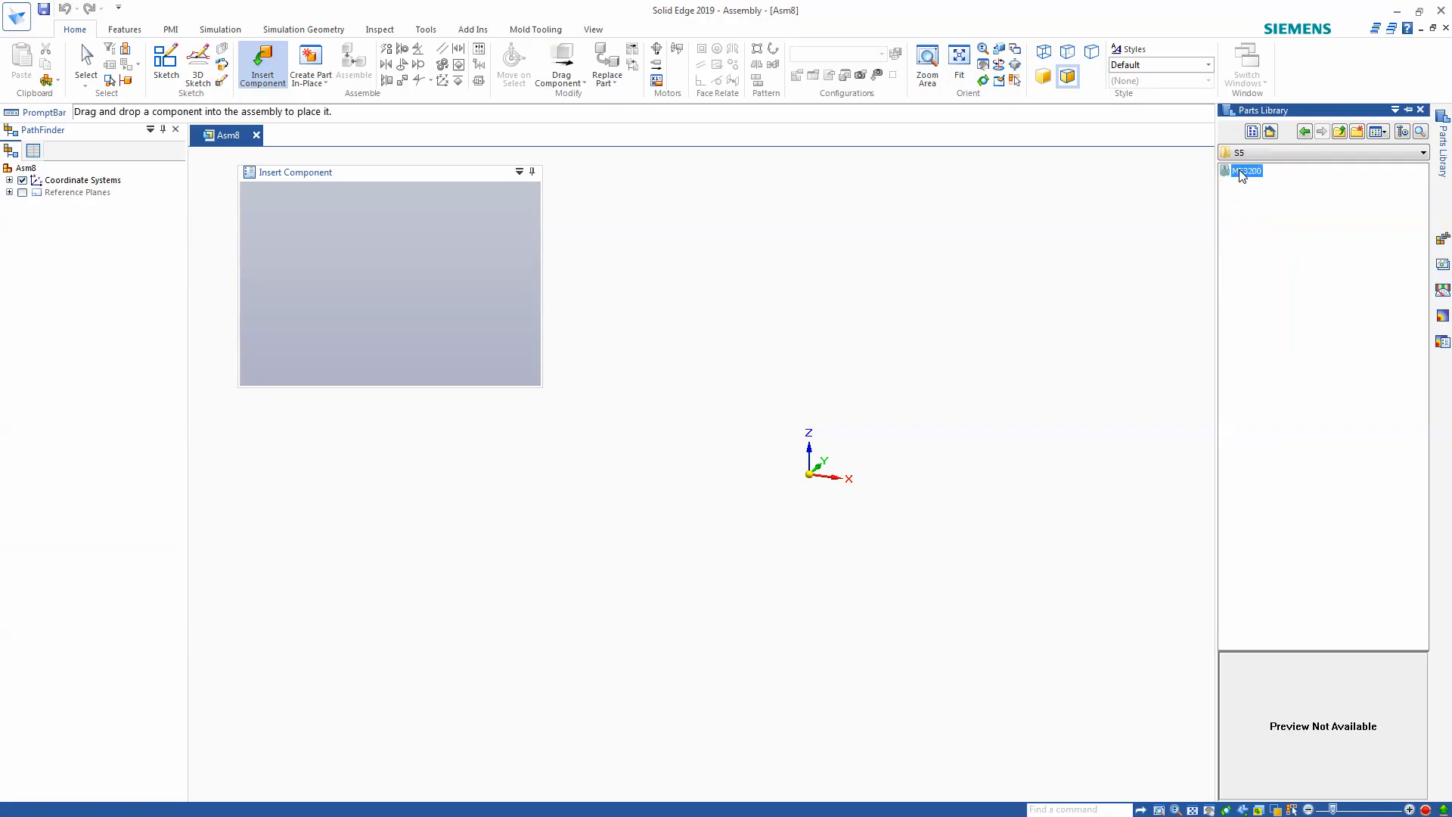
double_click(1242, 171)
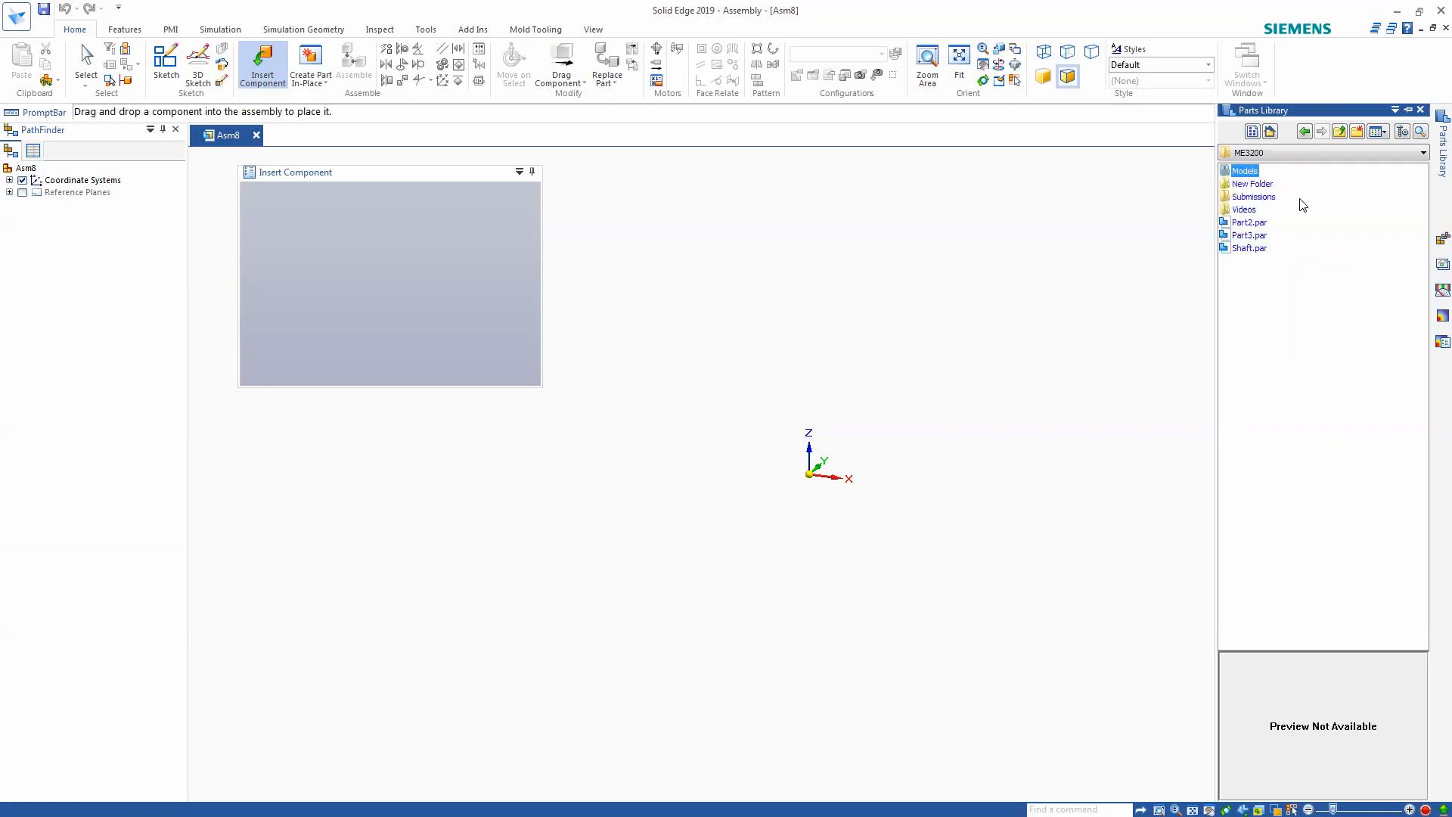
double_click(1237, 174)
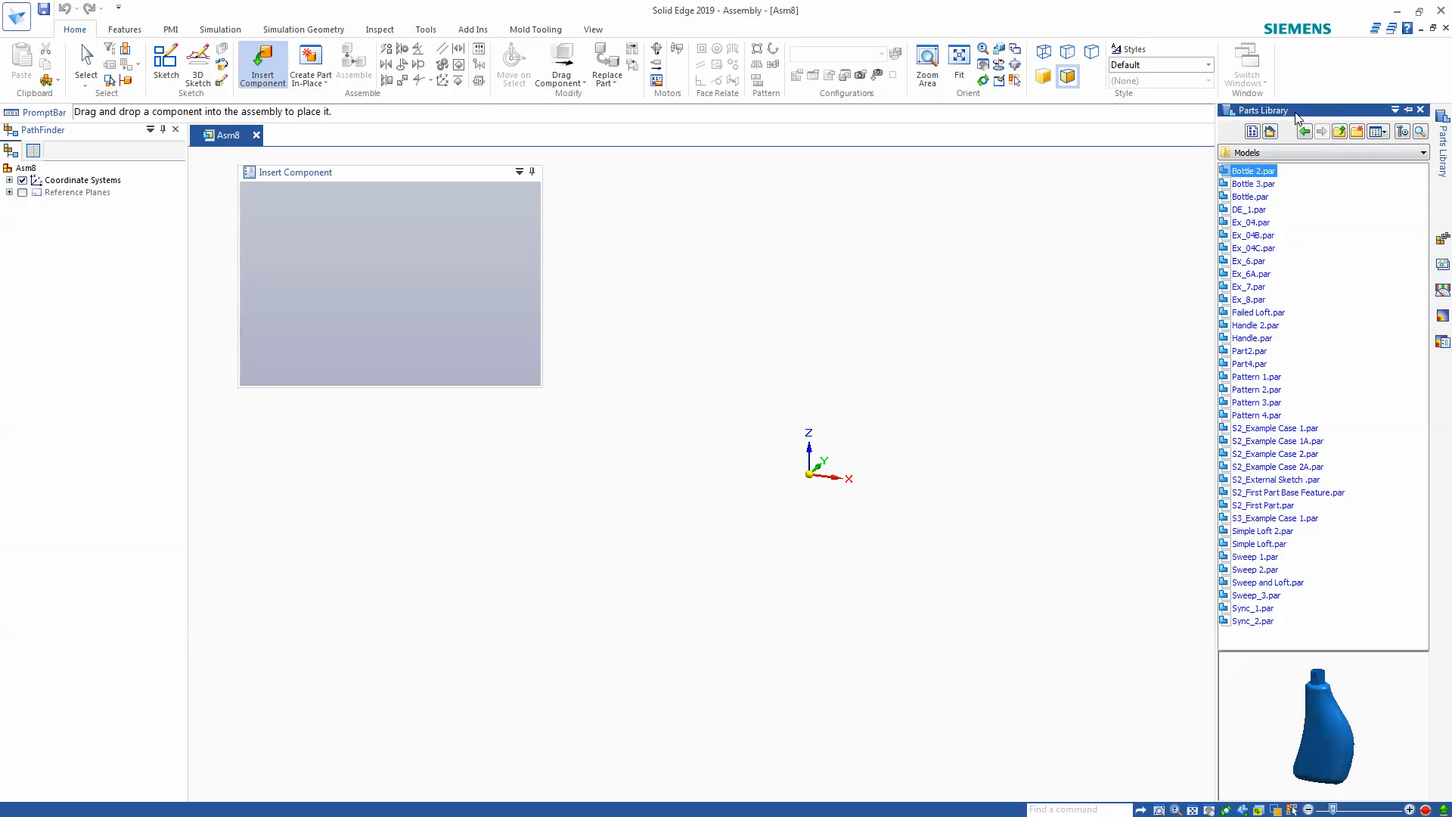
- Preview DE_1.par and the Ex_04, Ex_04B and Ex_04C parts in the Models folder to choose the first component
left_click(1240, 213)
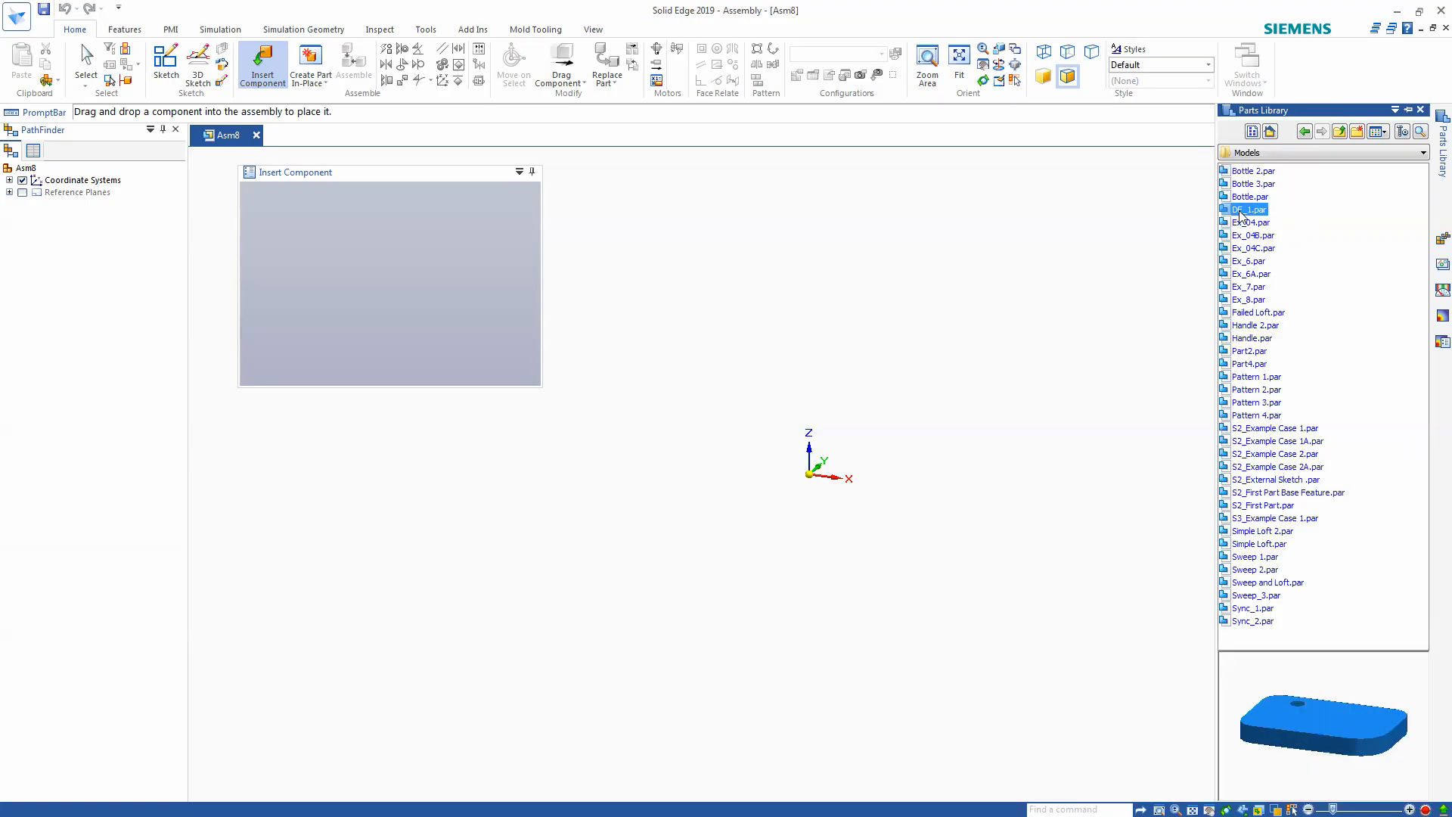
key("Down")
key("Down")
key("Down")
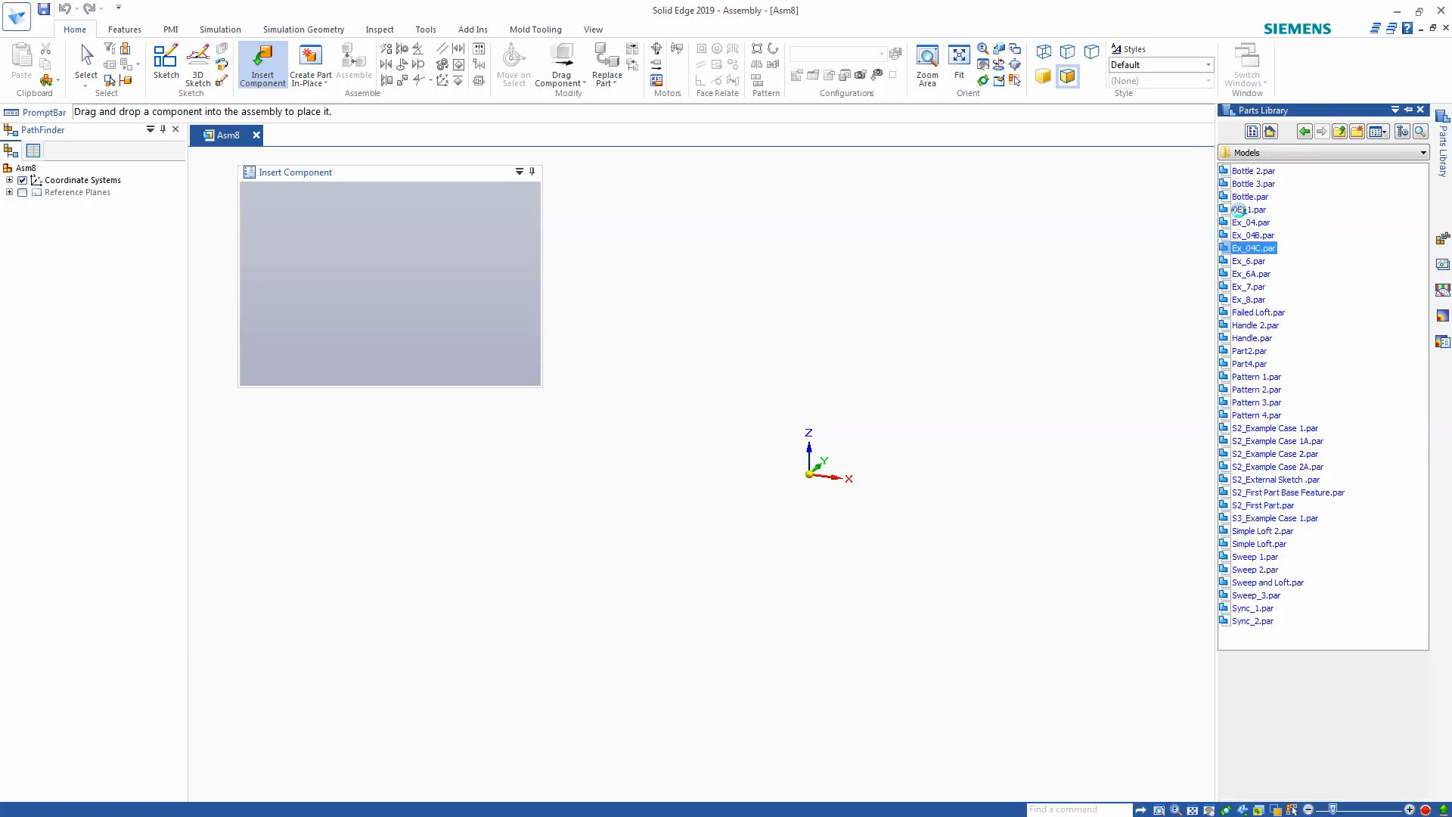
key("Down")
key("Up")
key("Up")
key("Up")
key("Down")
key("Down")
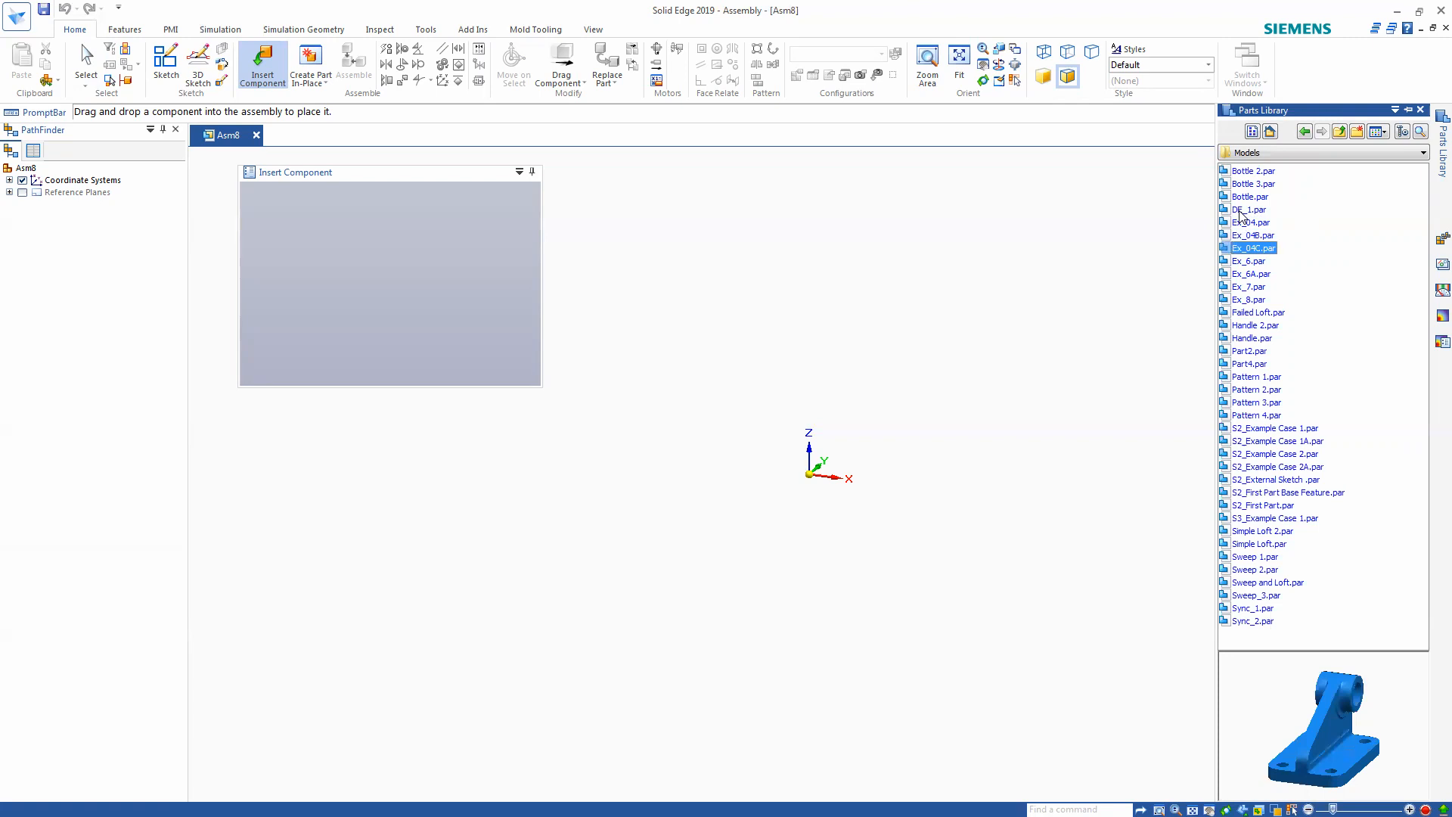
key("Up")
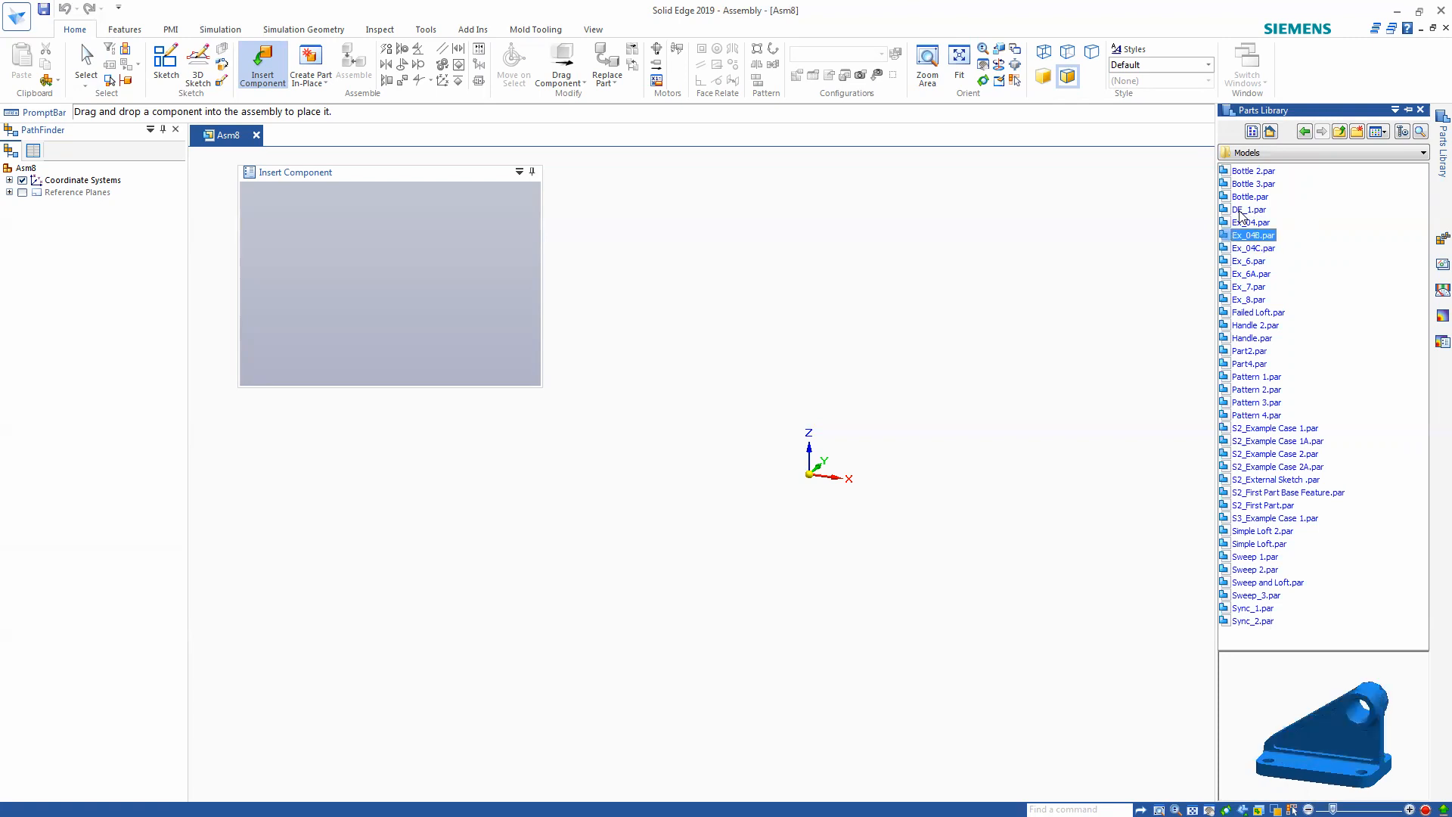
key("Up")
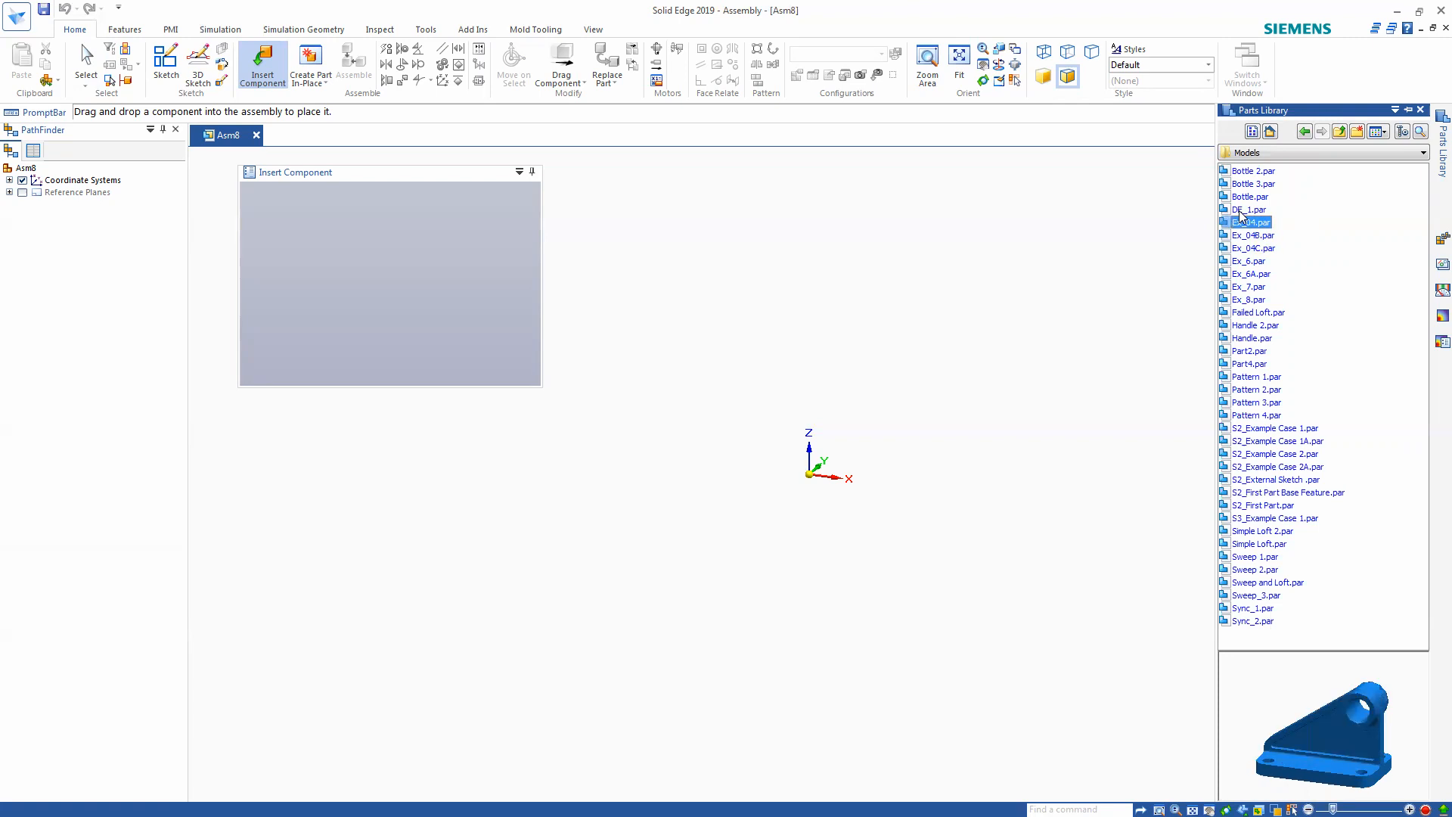
left_click(1241, 212)
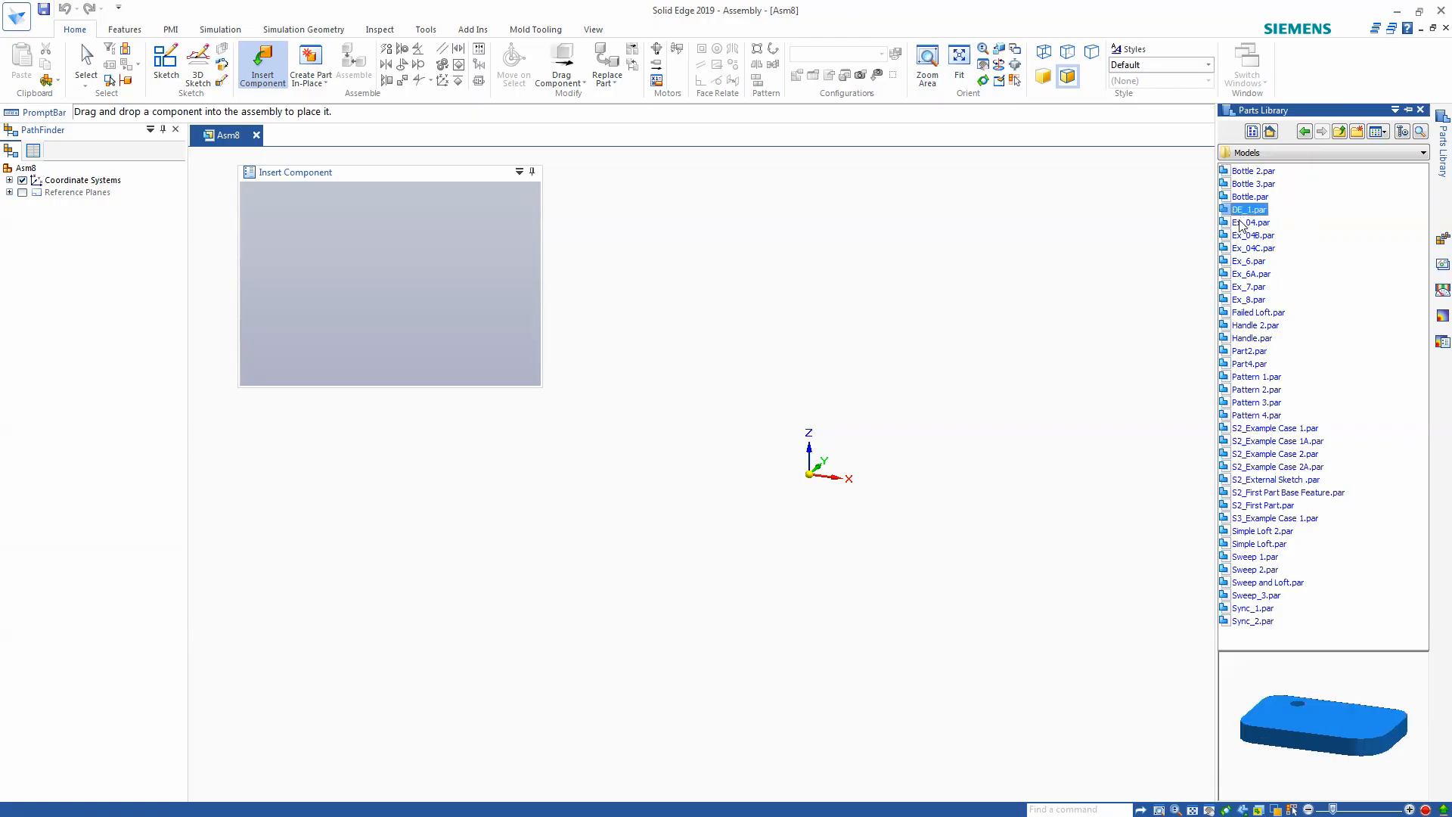
- Place Ex_04.par from the parts library into the assembly and select it in the tree to view its relationships
left_click(1241, 223)
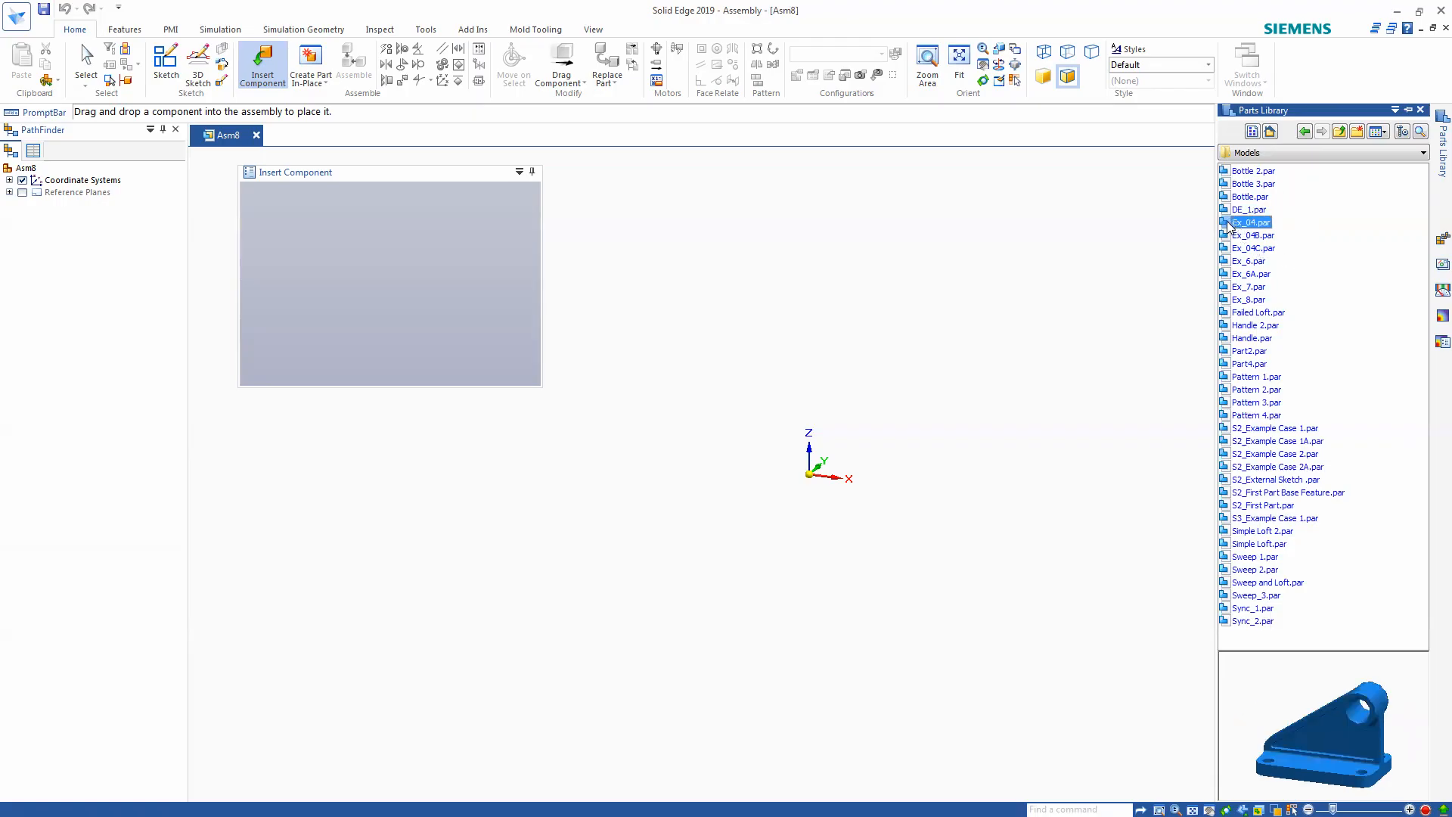
left_click_drag(1227, 225, 494, 320)
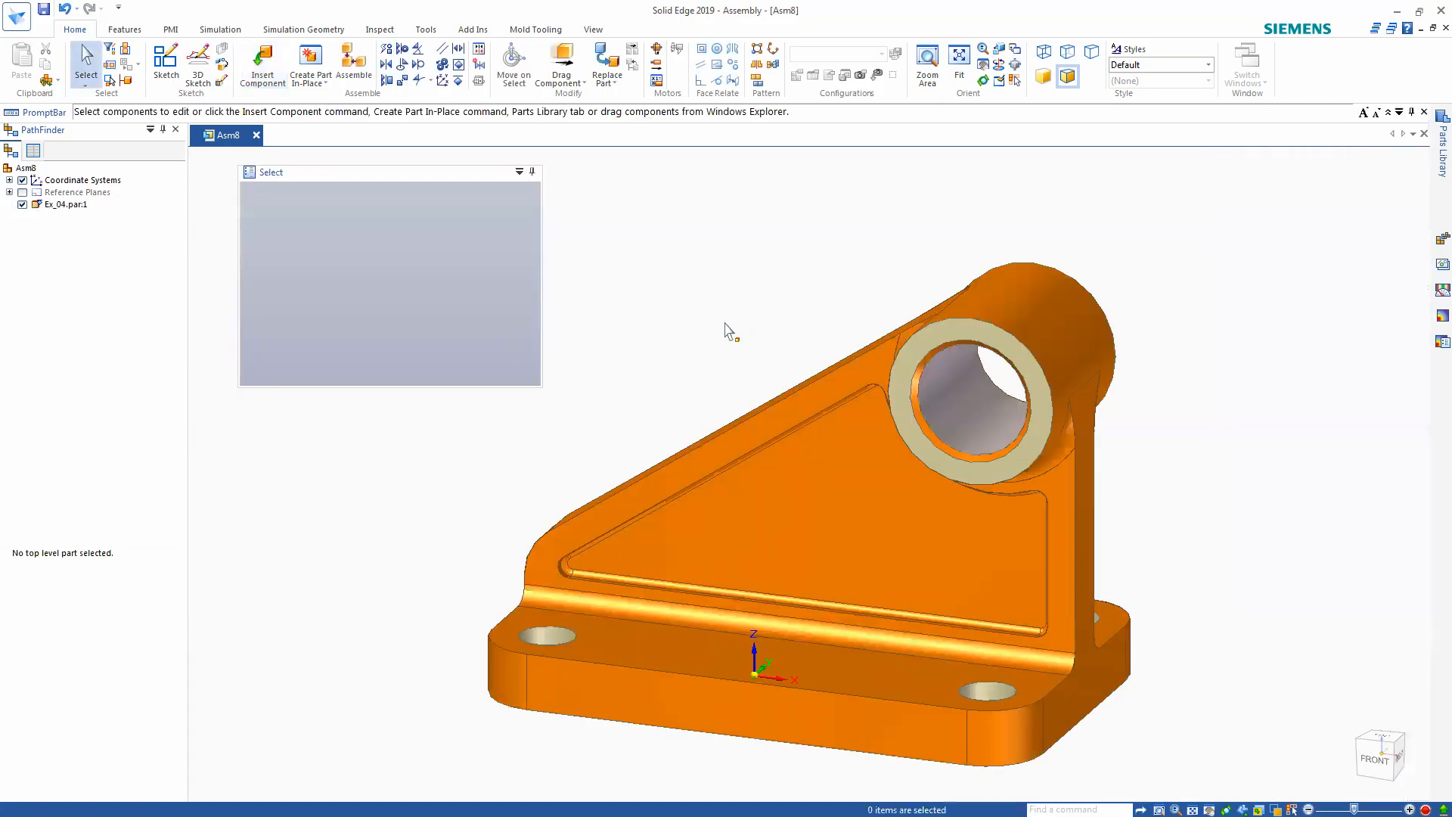
scroll(742, 333, "down", 3)
middle_click_drag(742, 333, 563, 333)
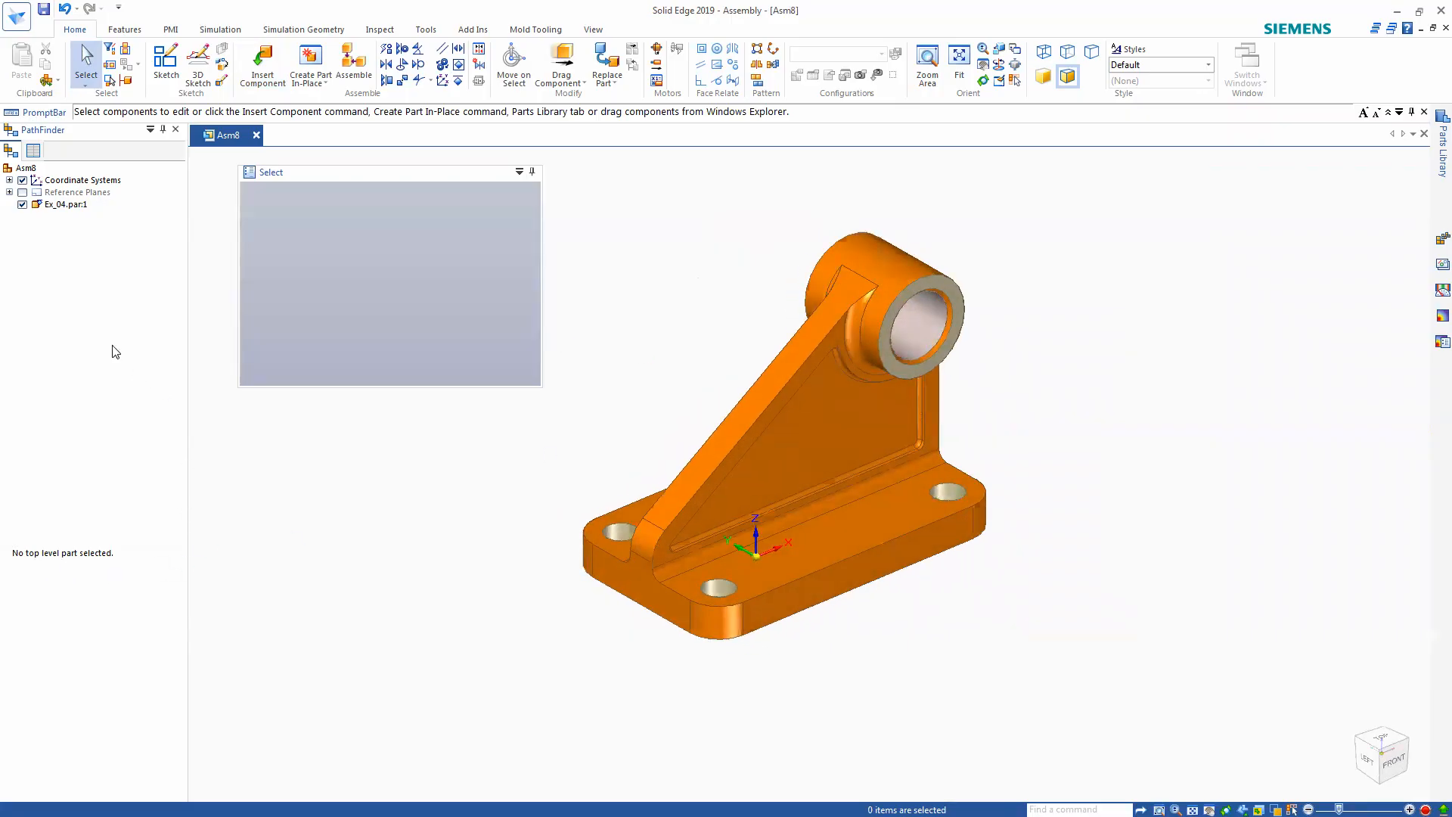
left_click(66, 205)
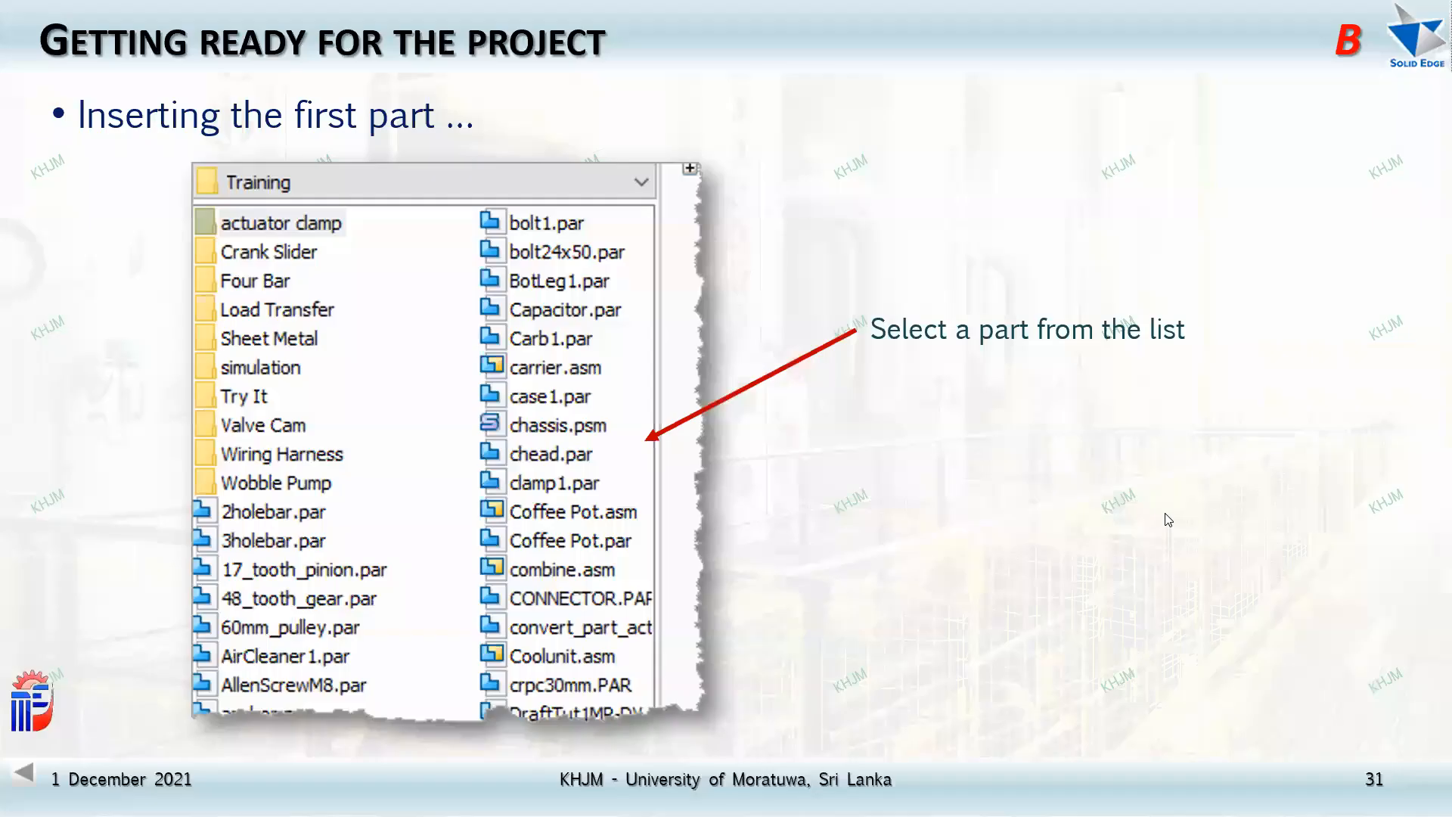
scroll(1082, 496, "up", 5)
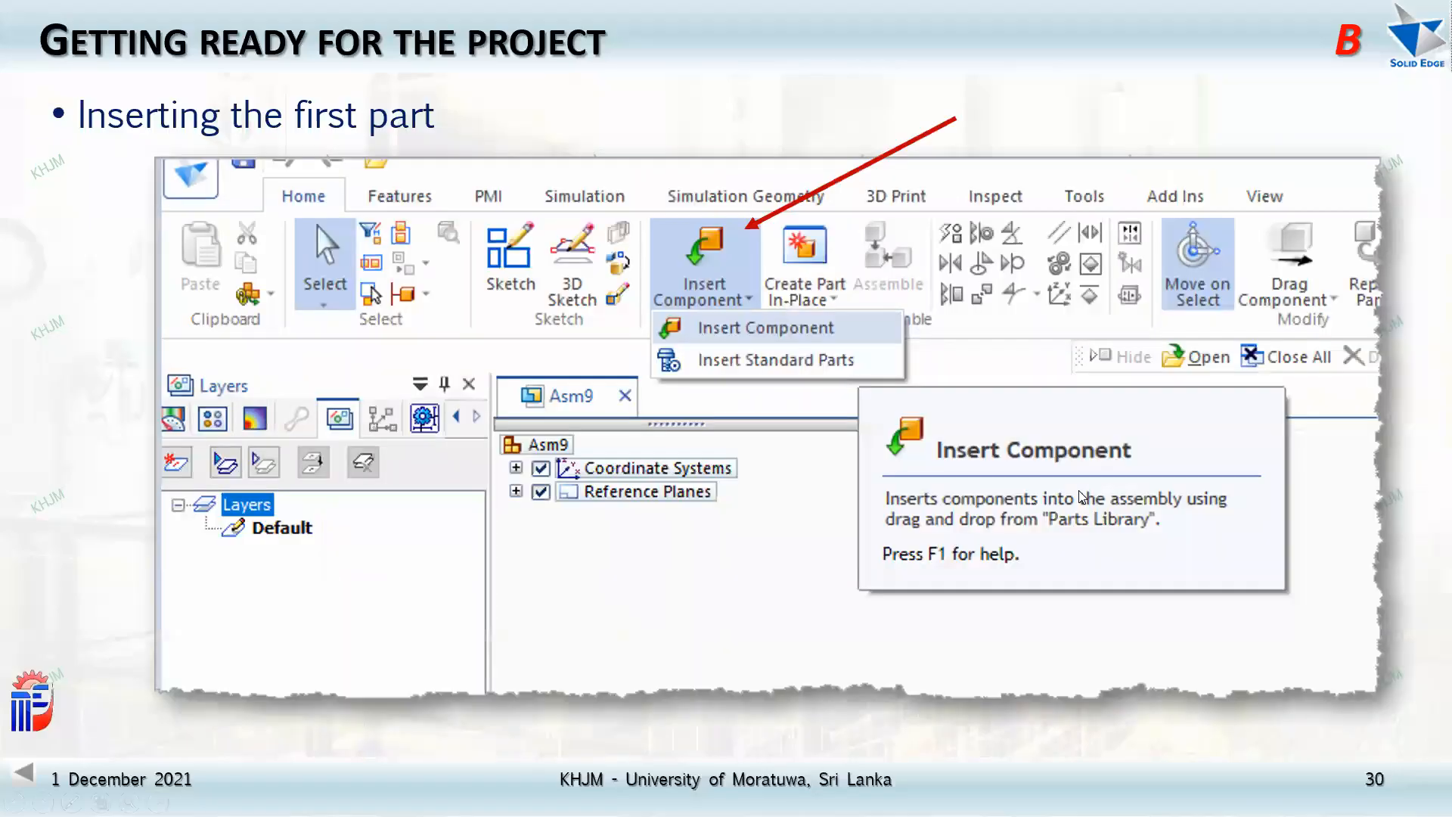
scroll(1082, 496, "up", 1)
scroll(1080, 495, "up", 2)
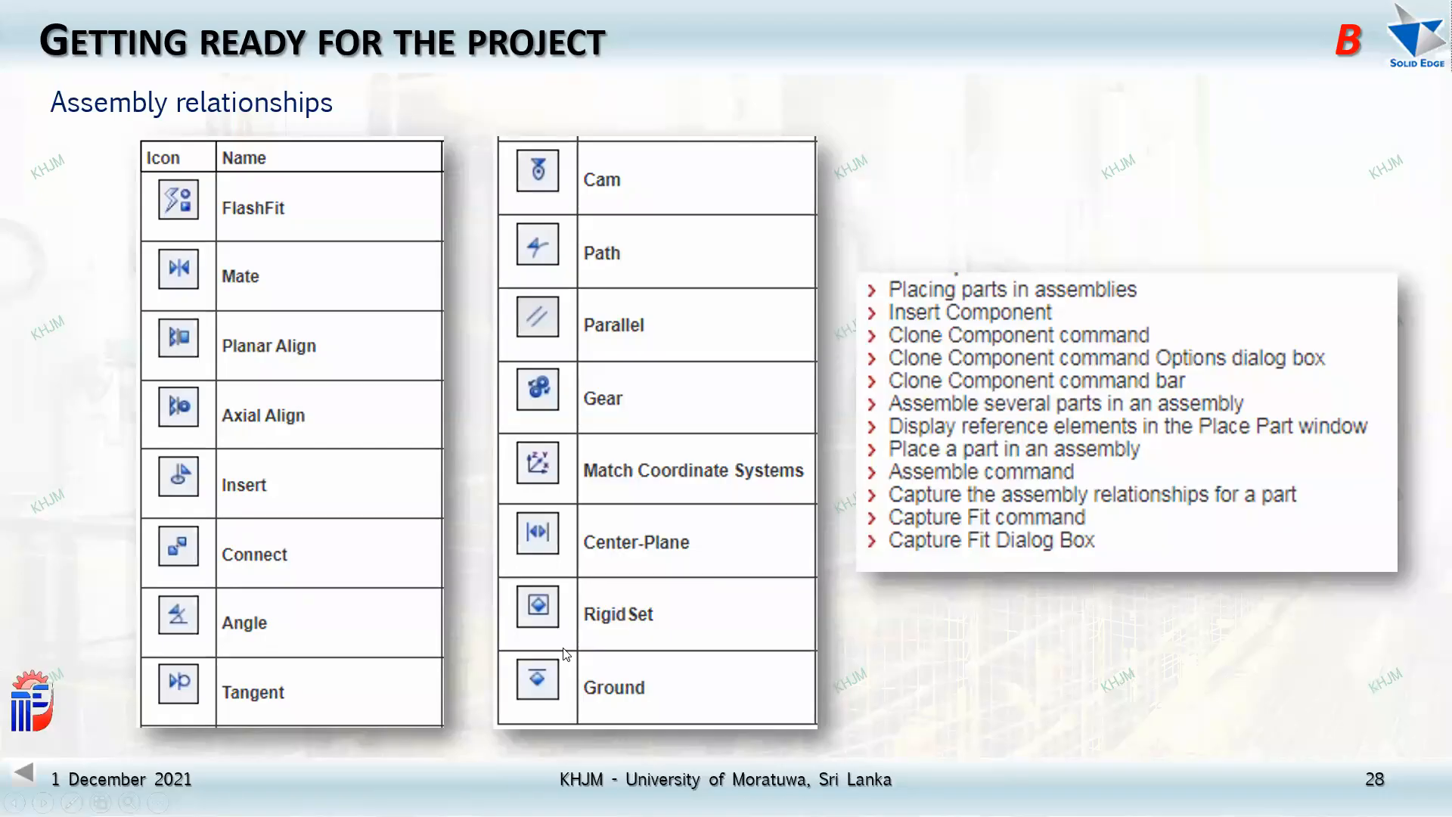
key("alt+Tab")
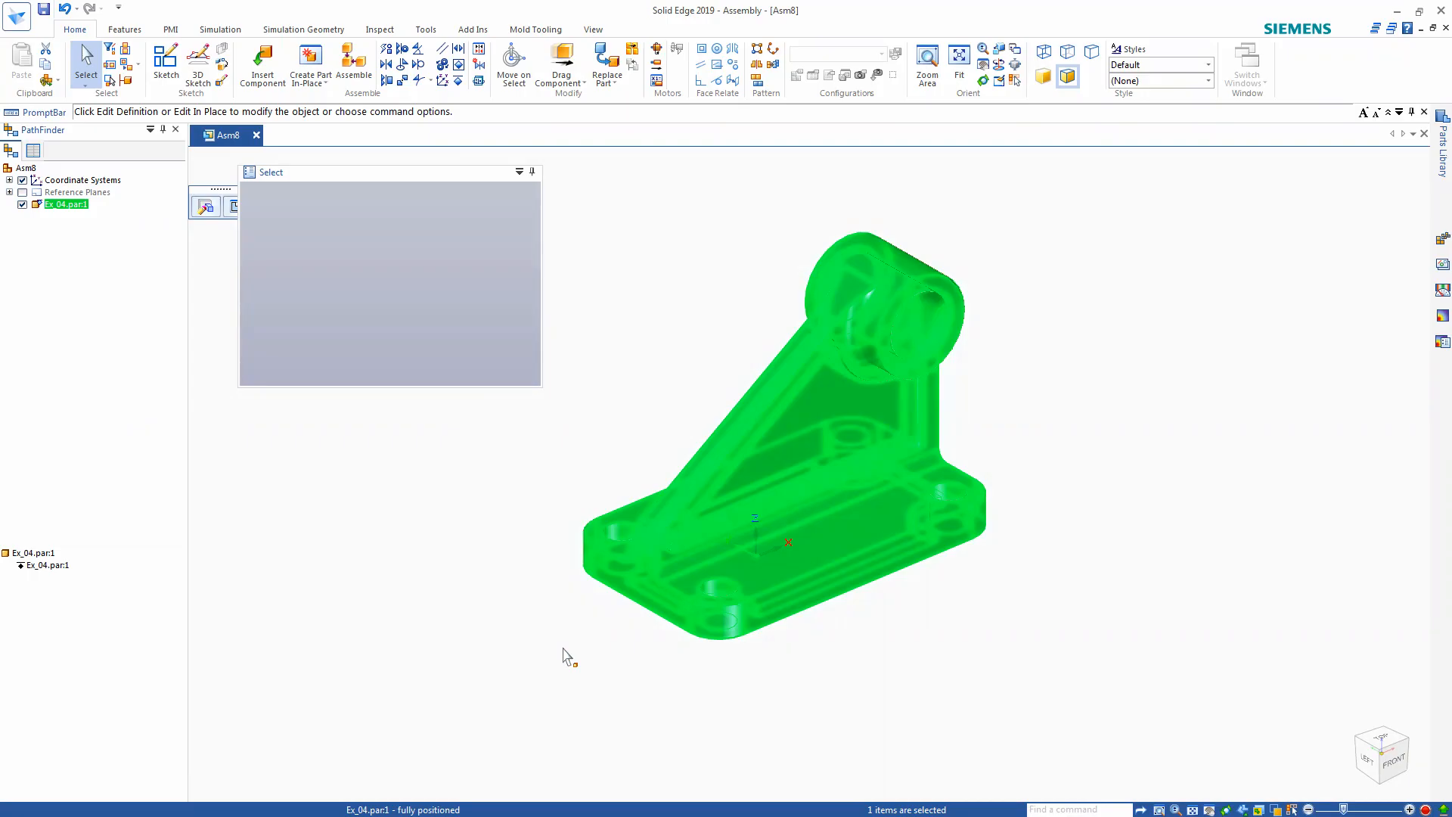
- Clear the part selection, show the assembly's reference planes and examine how the bracket sits relative to them
left_click(692, 418)
left_click(21, 192)
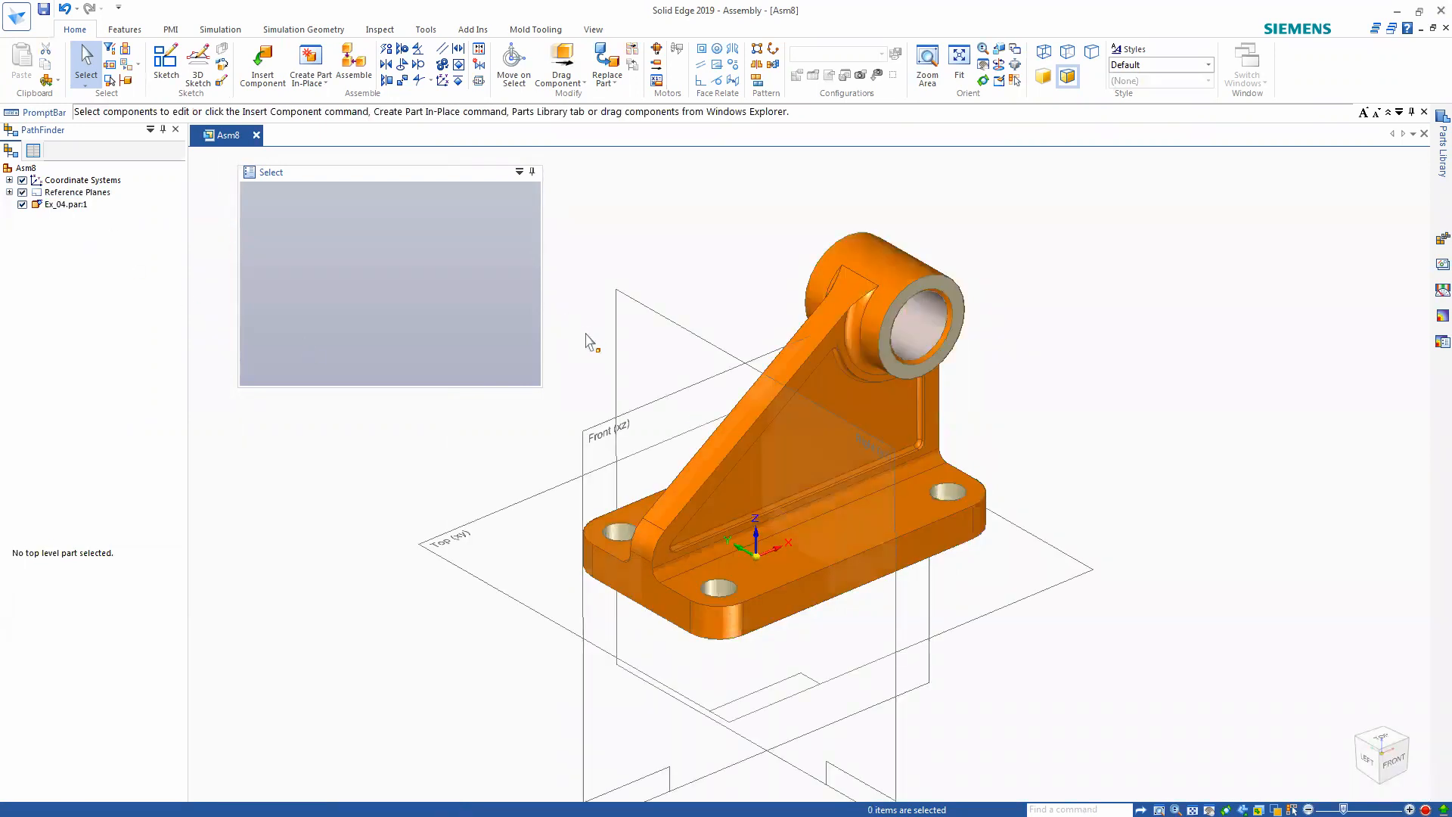
middle_click_drag(619, 335, 468, 306)
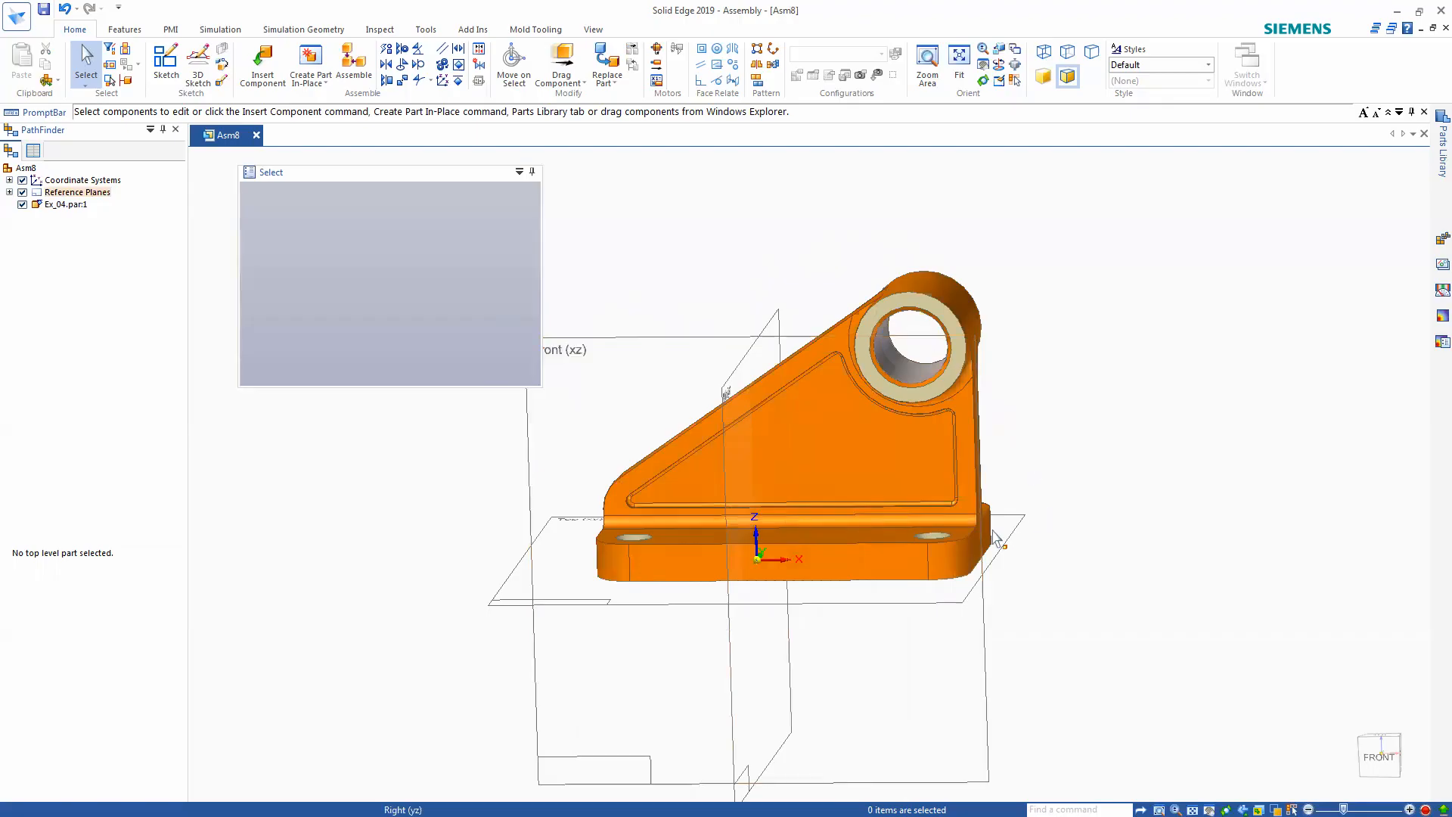
middle_click_drag(971, 539, 958, 569)
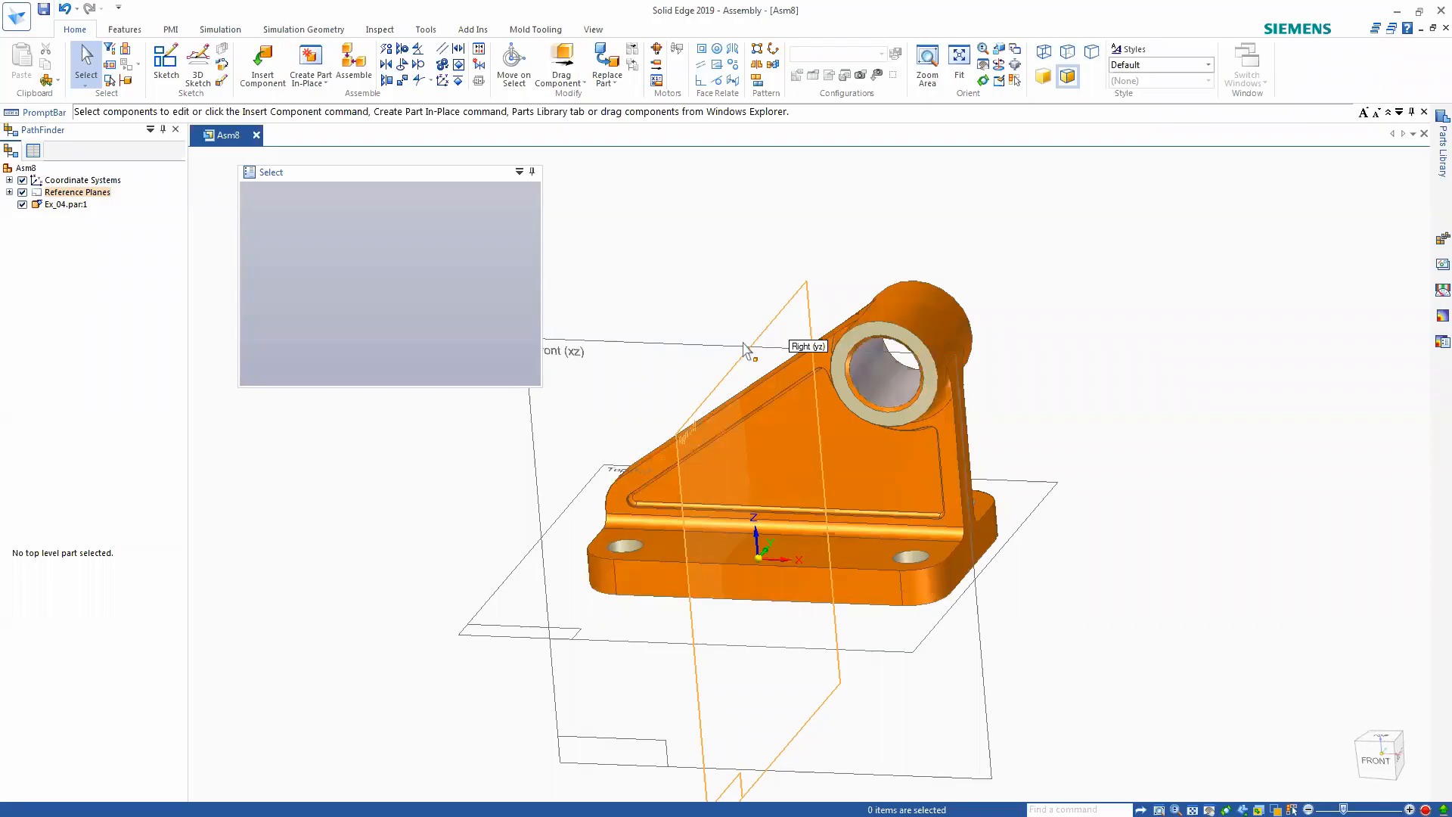
middle_click_drag(747, 351, 778, 387)
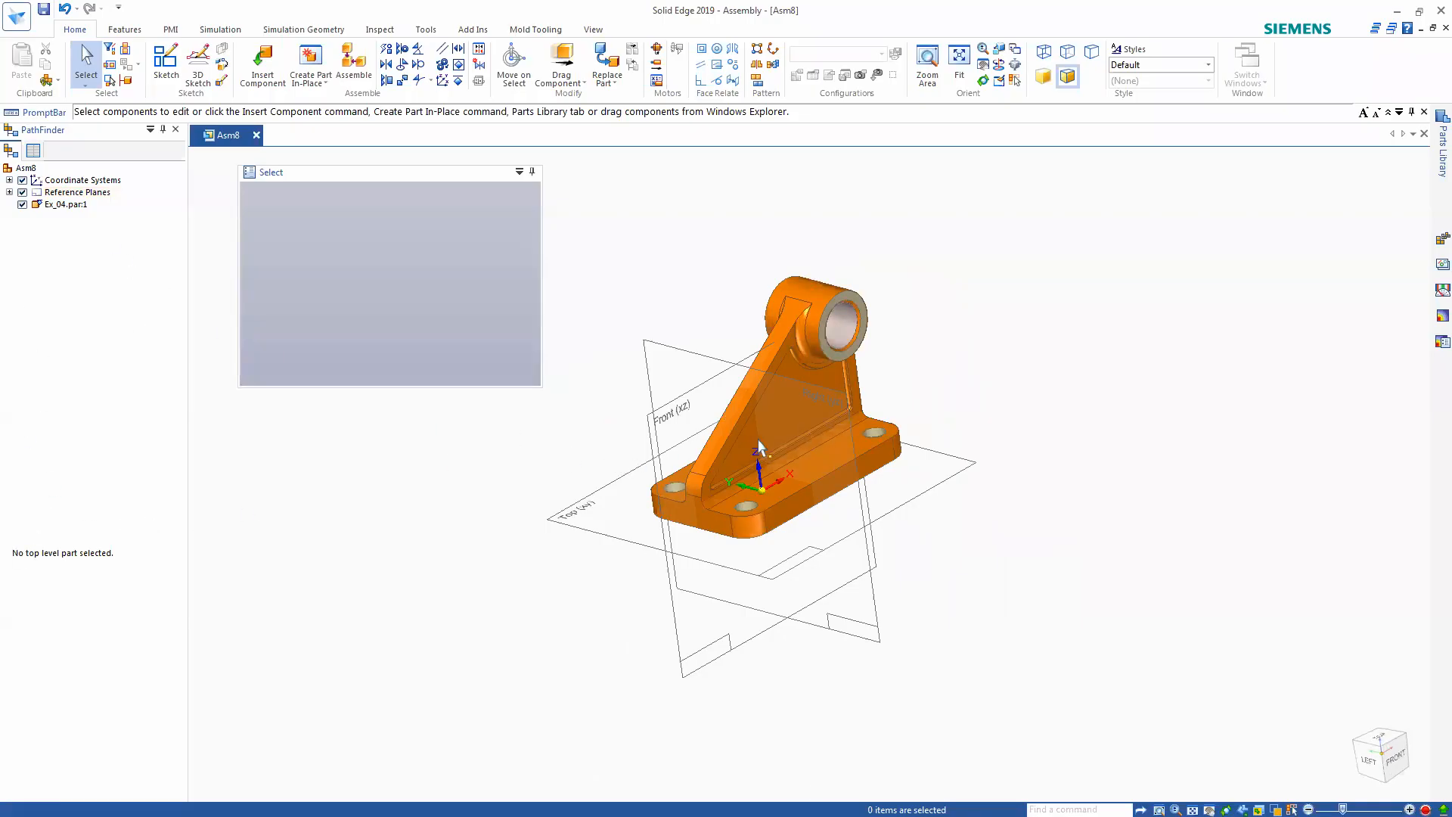
- Try to delete the ground relationship of the Ex_04.par bracket, and recheck its relationships
left_click(792, 309)
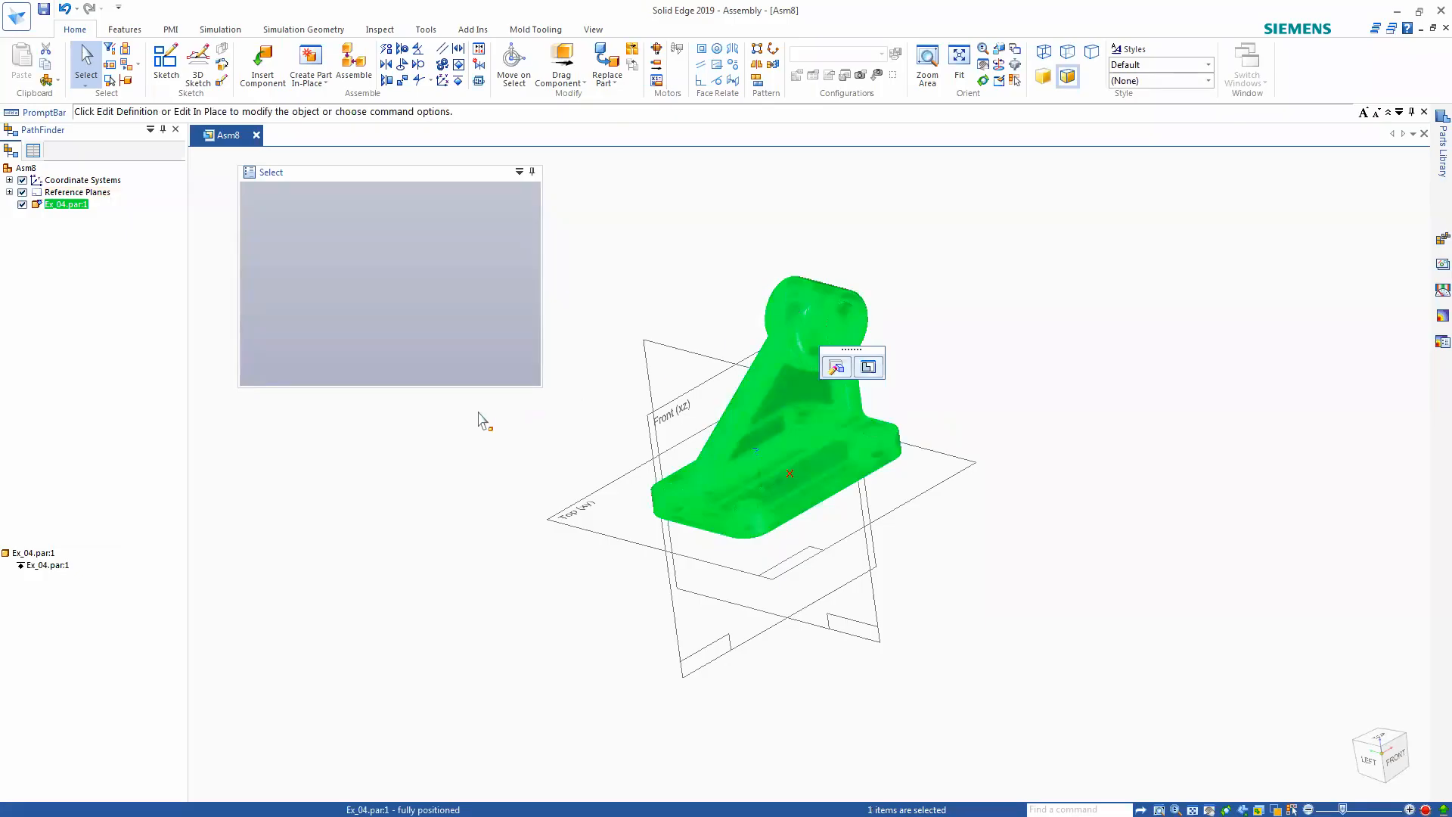
left_click(46, 567)
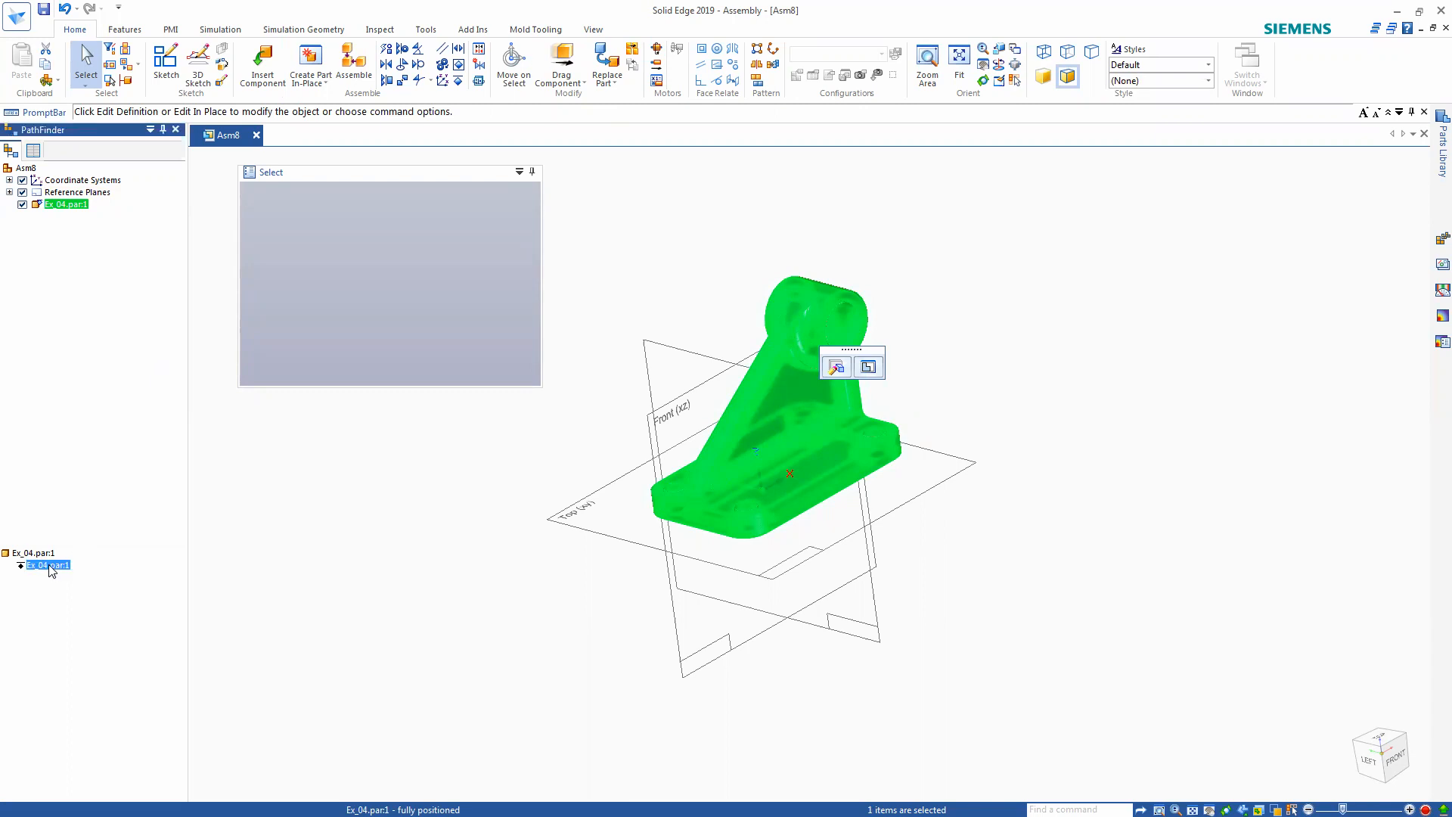
right_click(50, 569)
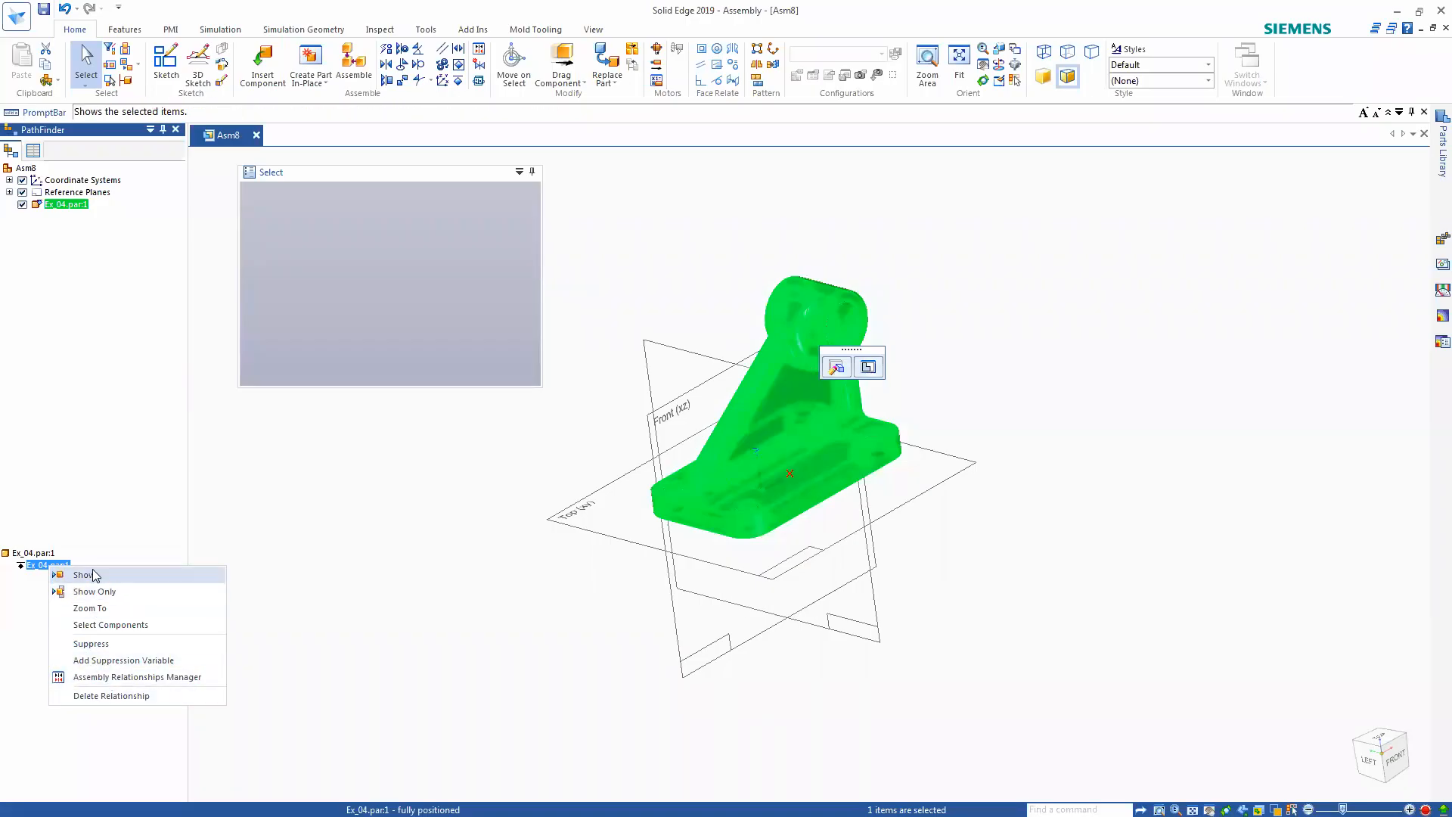
left_click(114, 696)
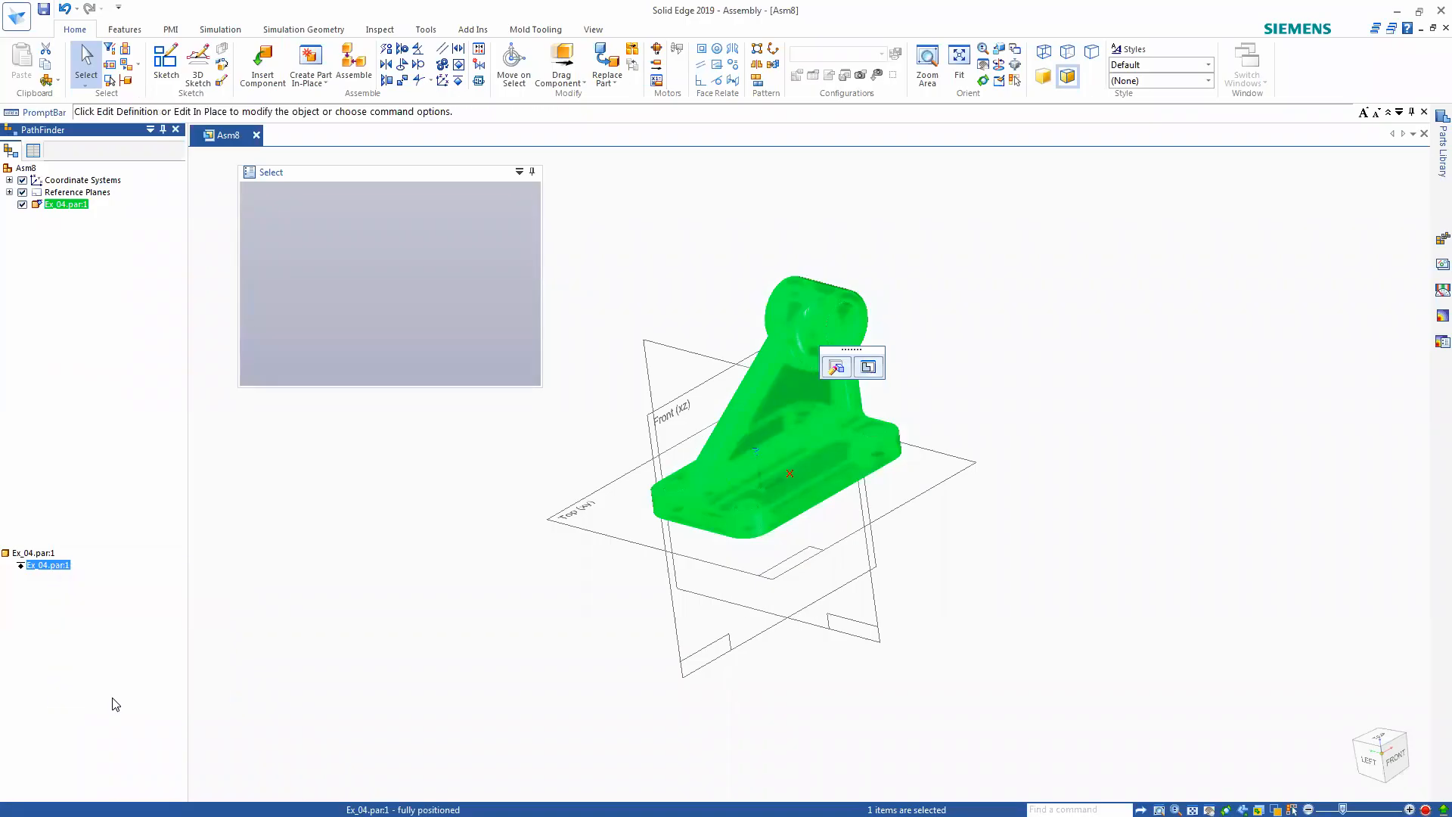
left_click(423, 550)
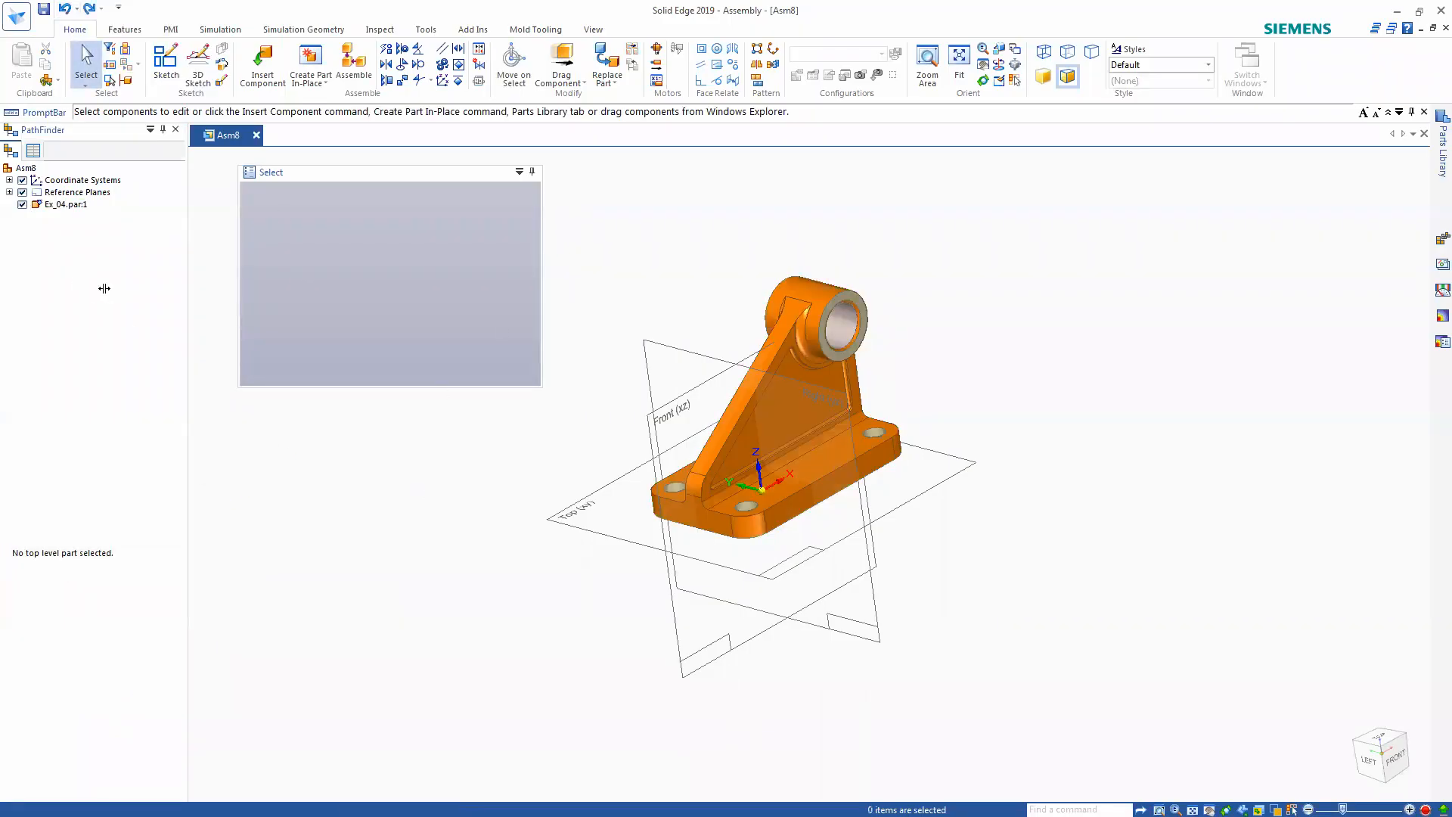
left_click(66, 204)
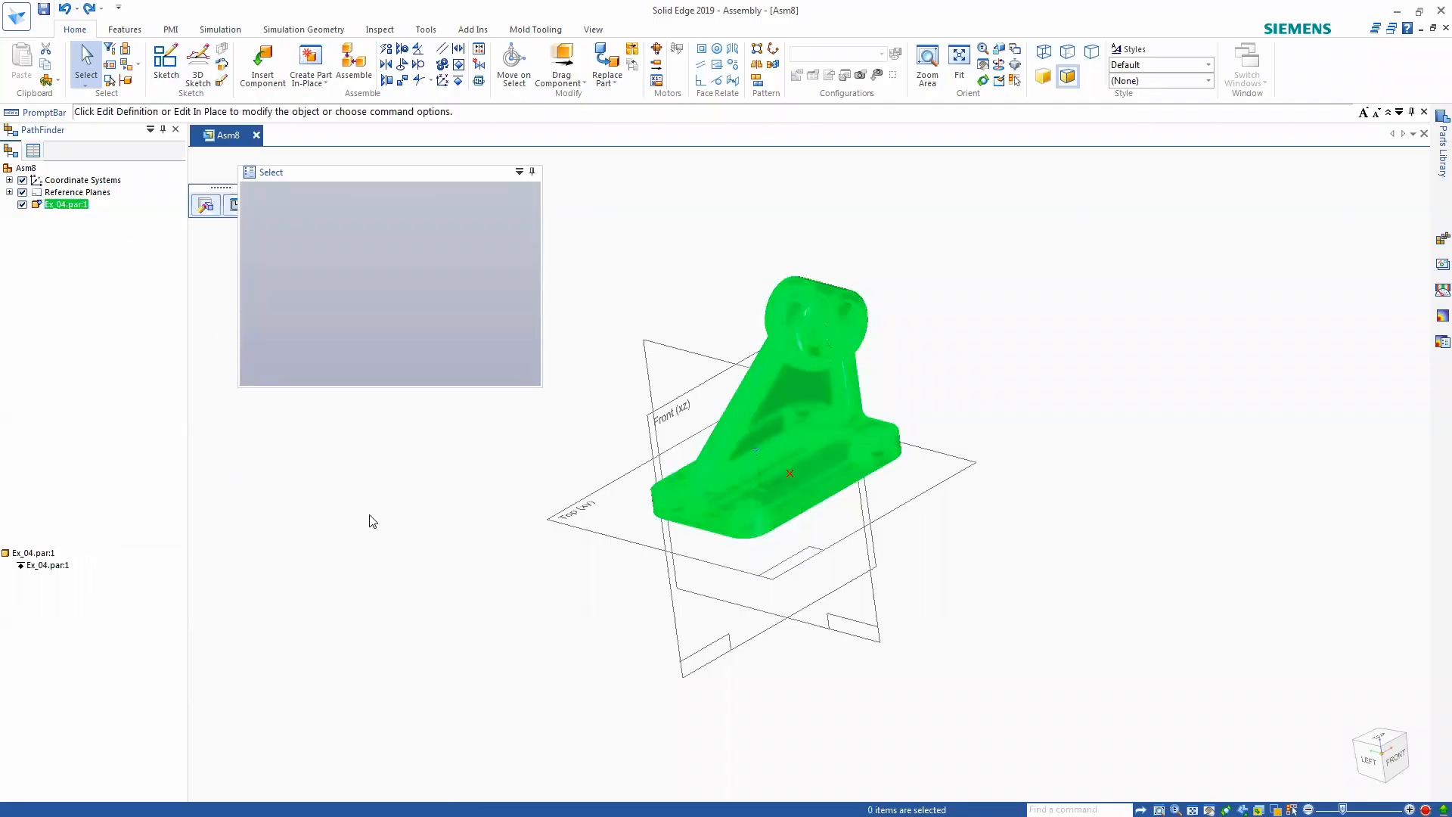
left_click(363, 481)
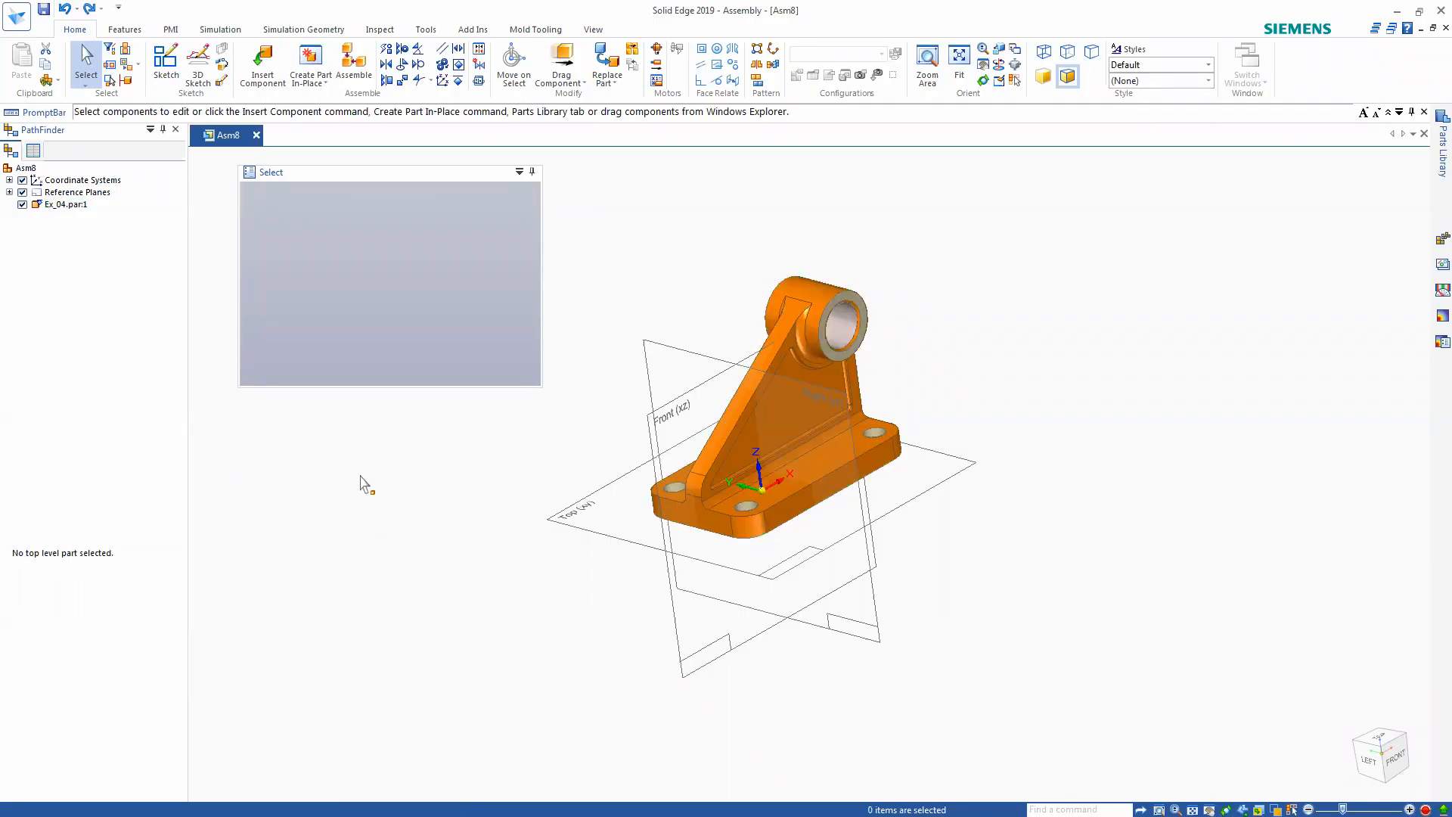
- Start Drag Component in Move mode and enable locating grounded components in its analysis options
left_click(575, 66)
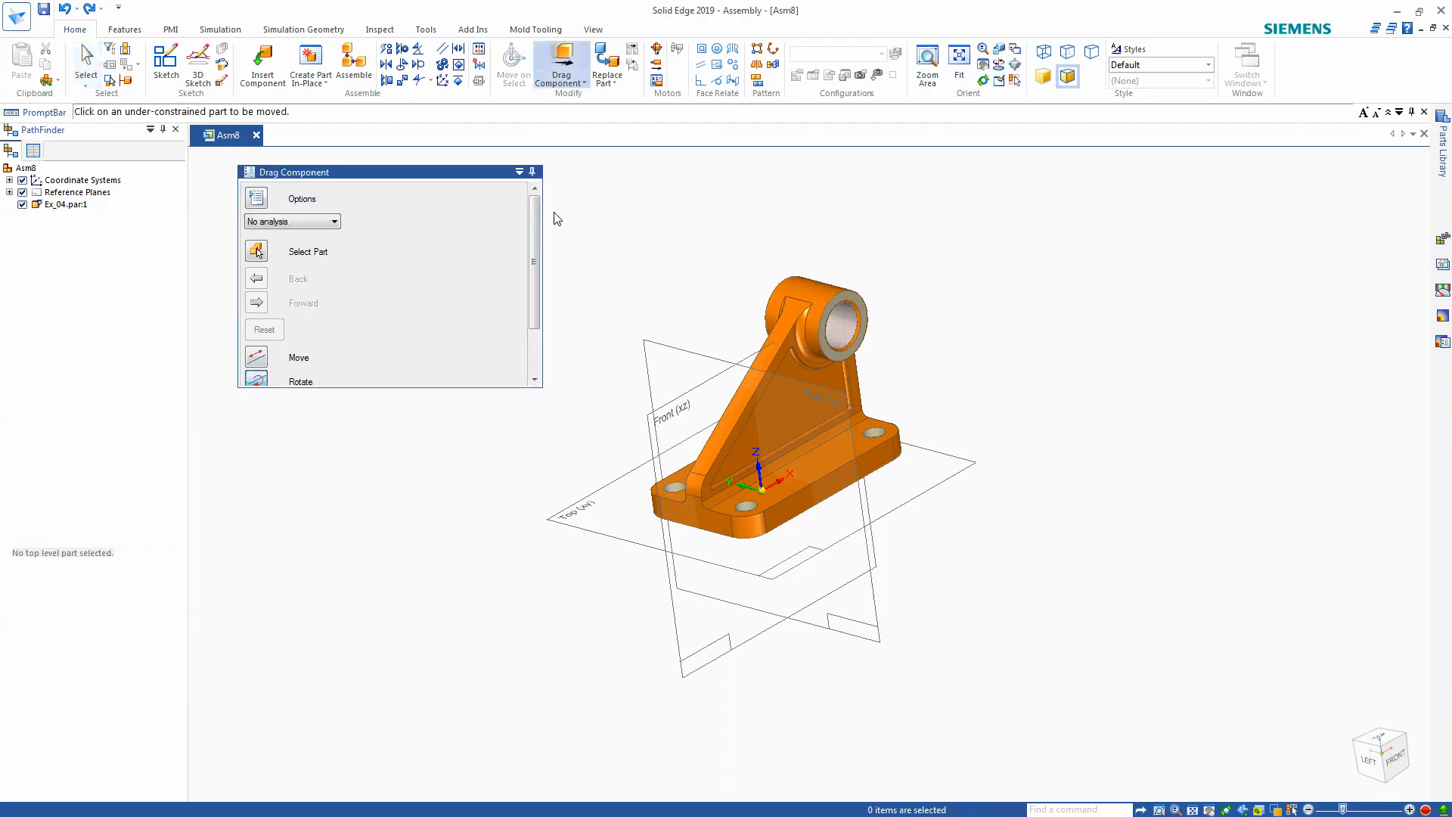
left_click_drag(534, 281, 537, 324)
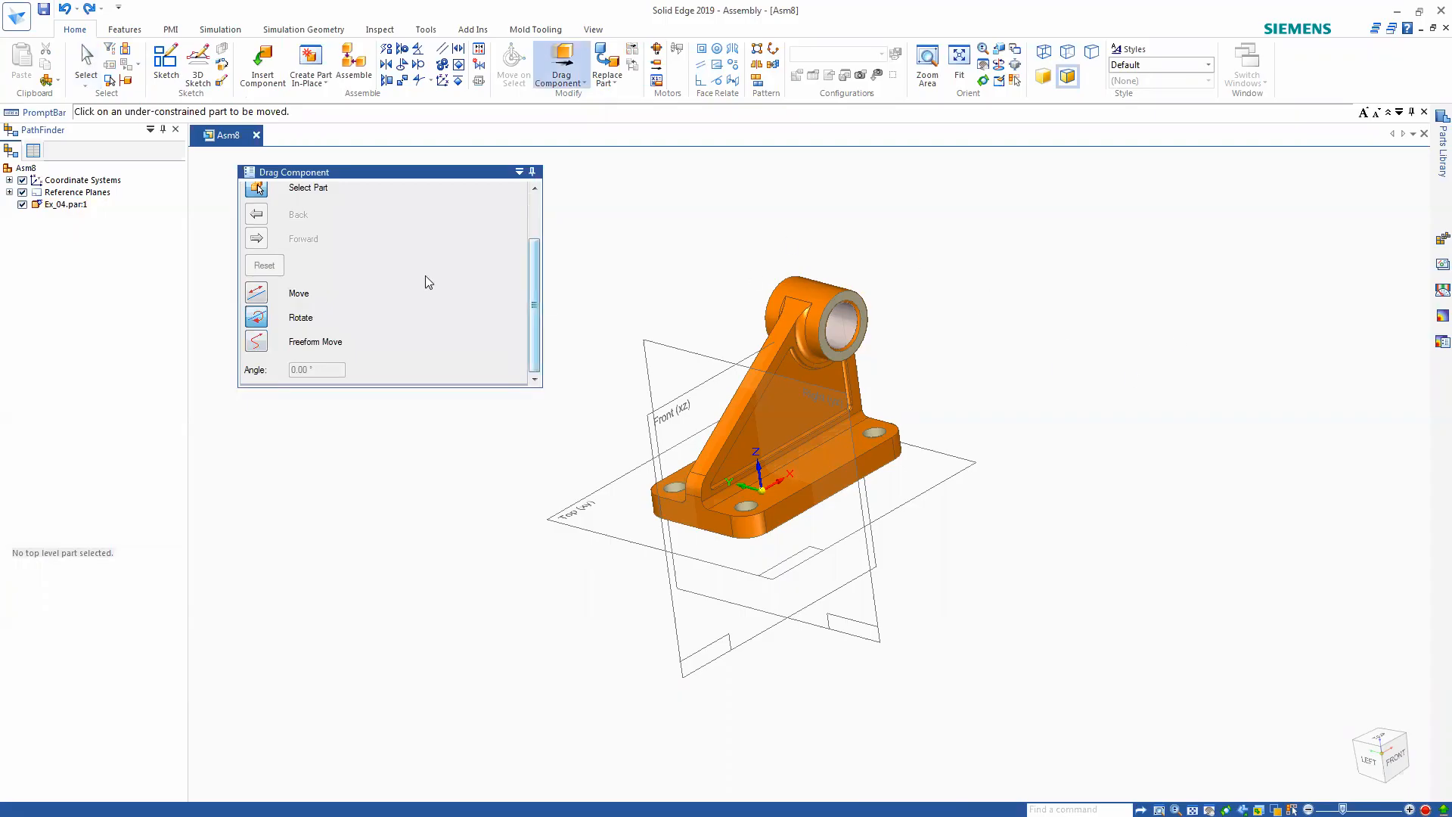
left_click(257, 293)
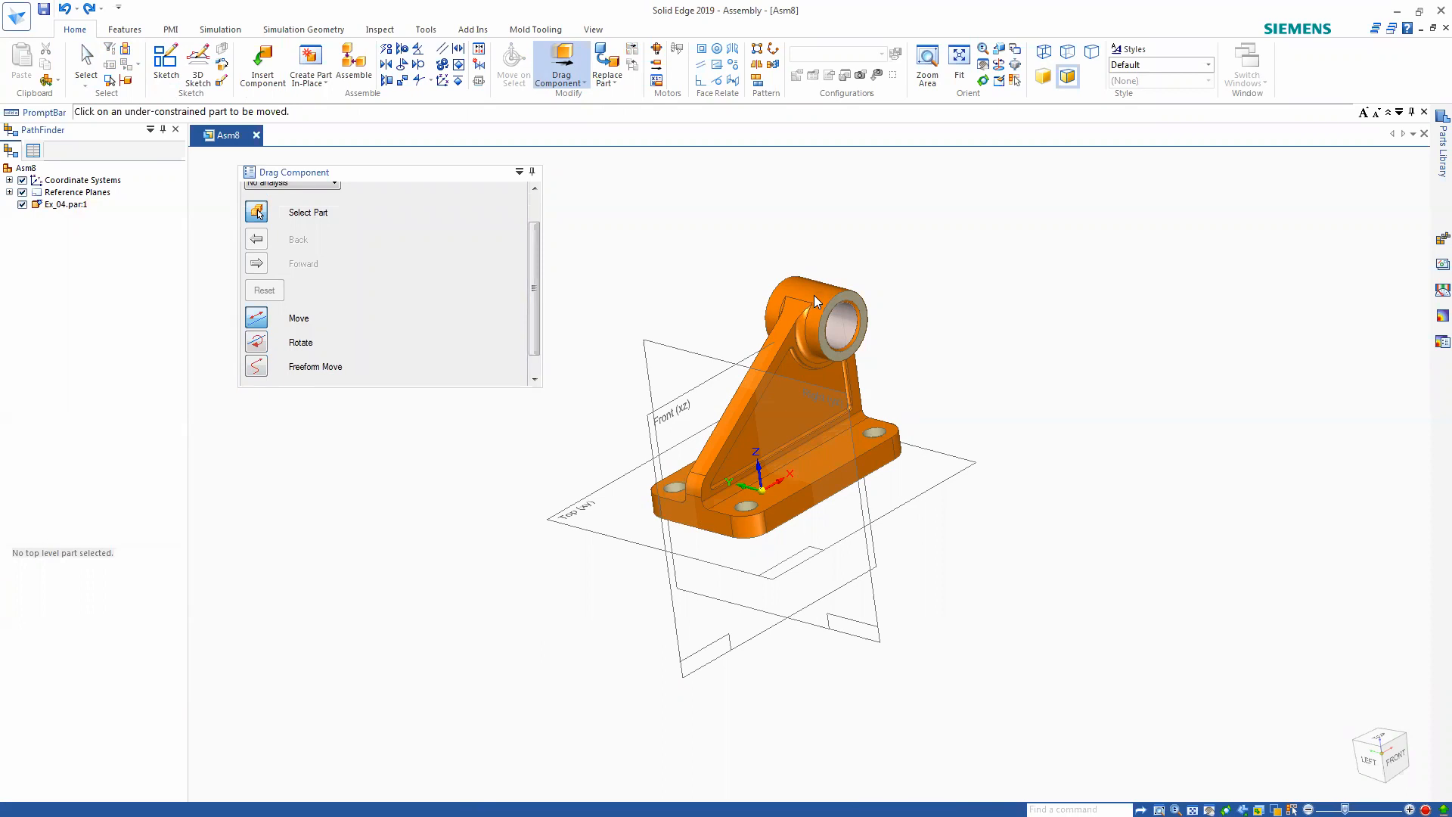
left_click_drag(533, 271, 533, 219)
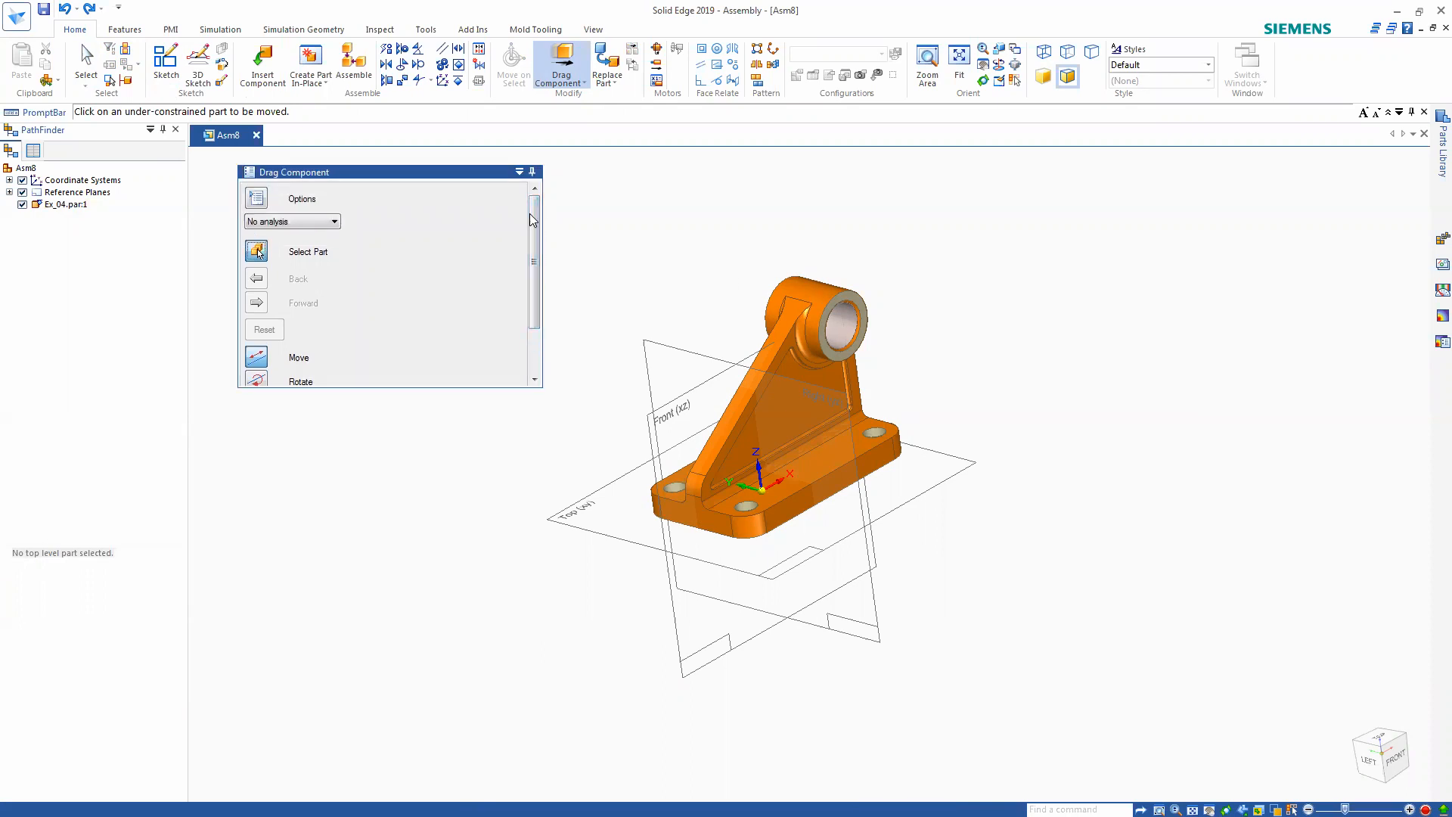
left_click(255, 198)
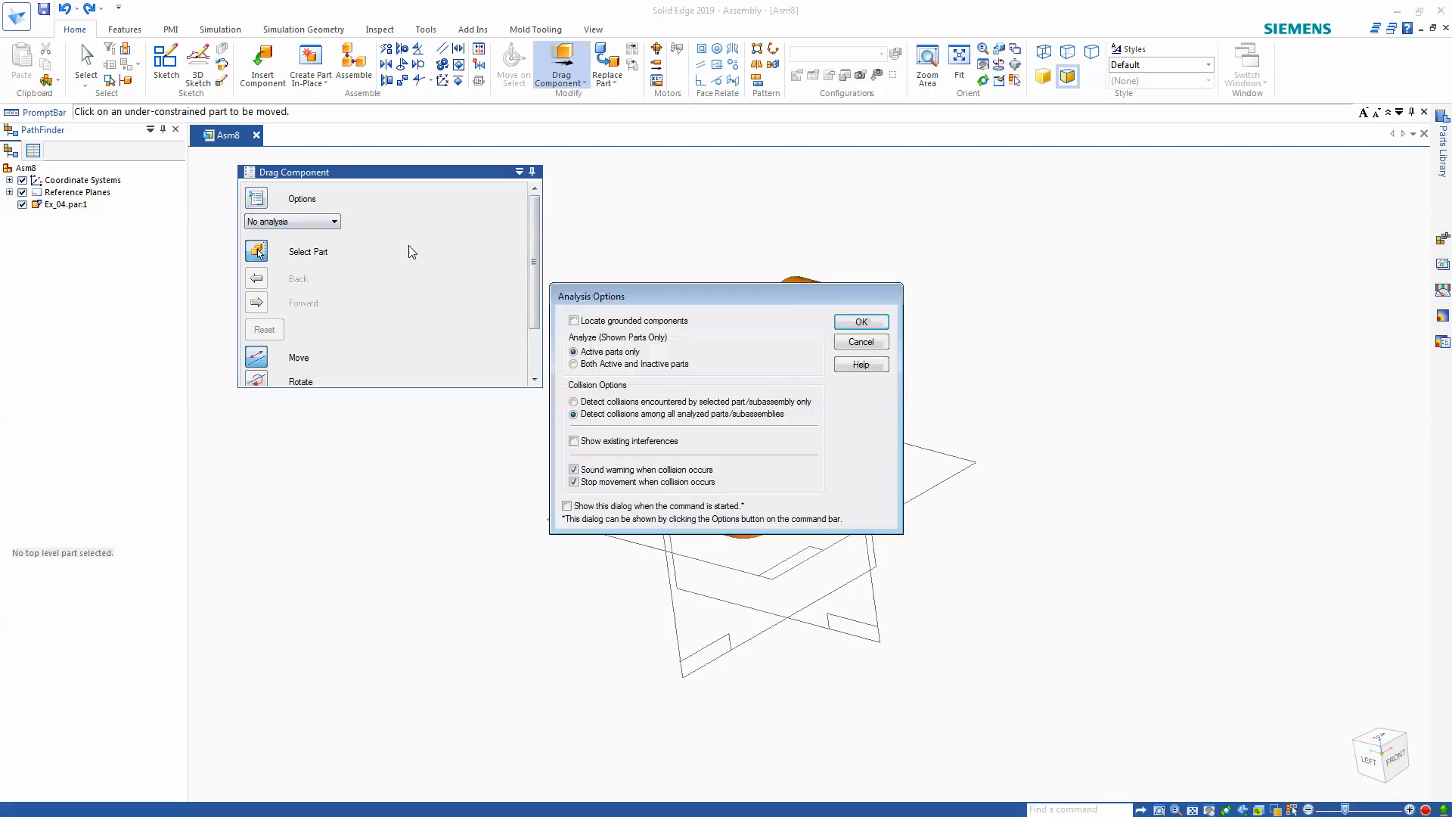
left_click(574, 320)
left_click(860, 321)
- Move the grounded Ex_04.par bracket along its X axis, away from the assembly origin
left_click(798, 304)
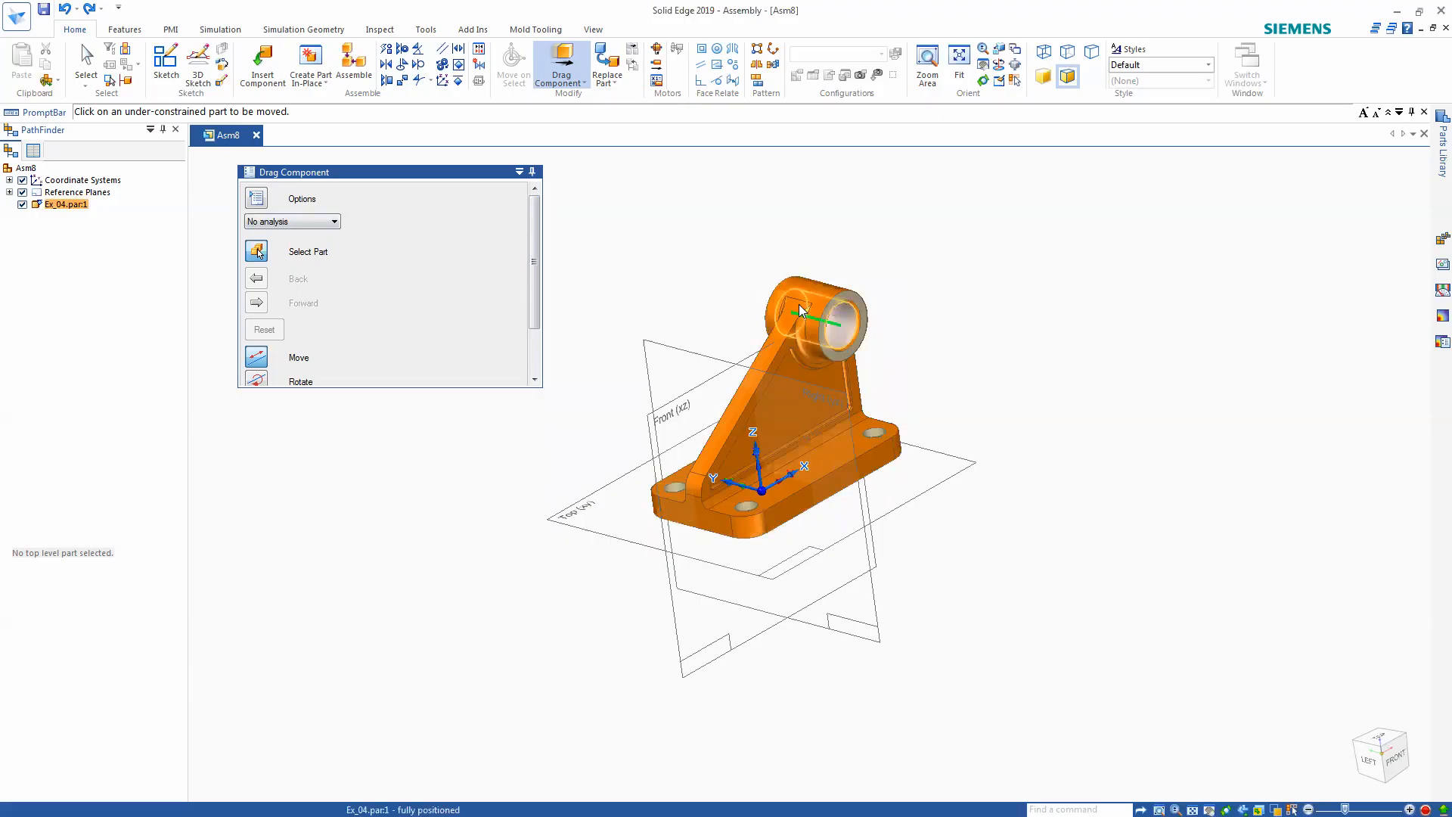
left_click_drag(786, 474, 959, 454)
middle_click_drag(1041, 460, 1015, 447)
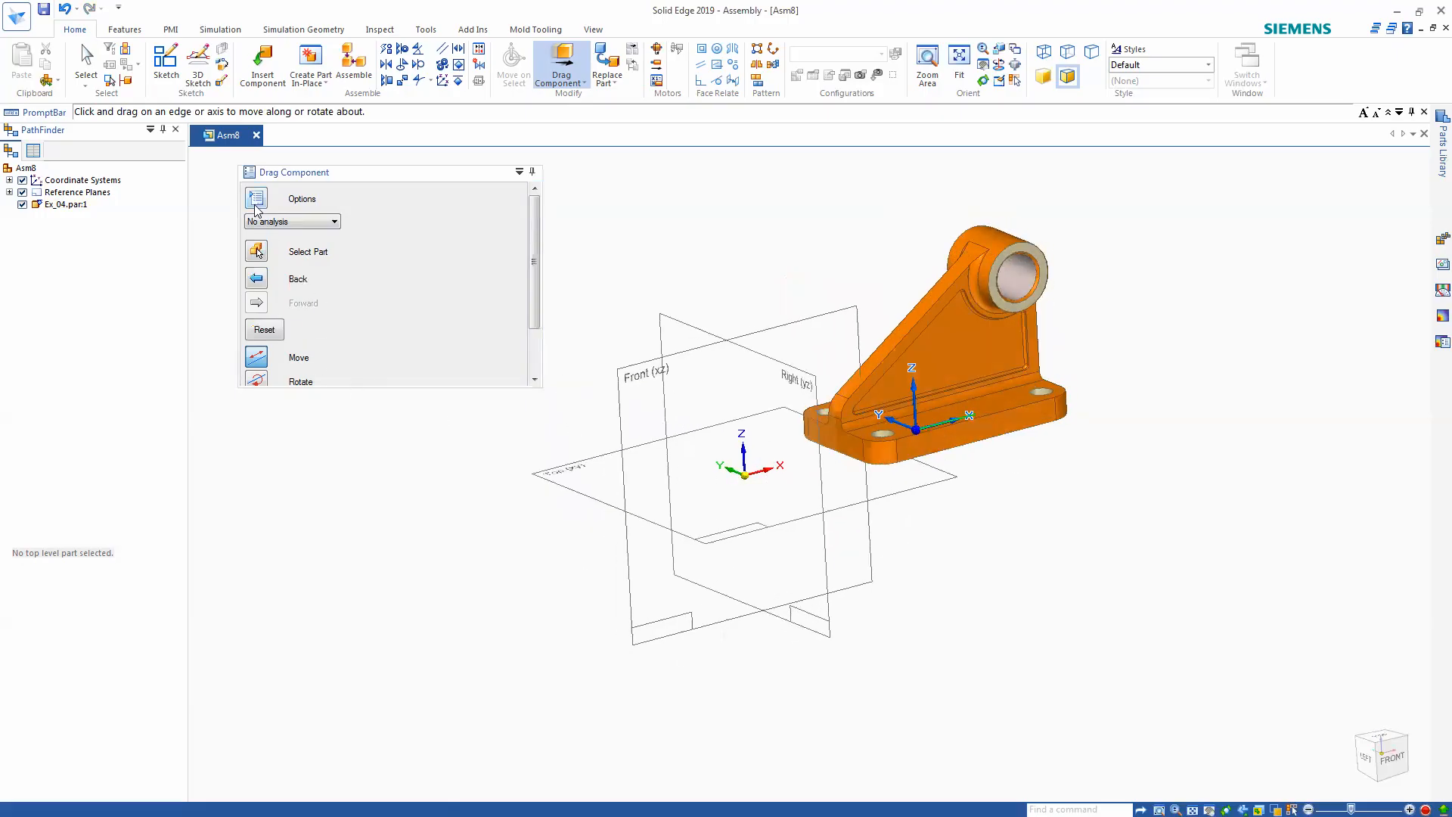
- Turn off locating grounded components, and step the bracket's move back and forward again
left_click(257, 198)
left_click(612, 321)
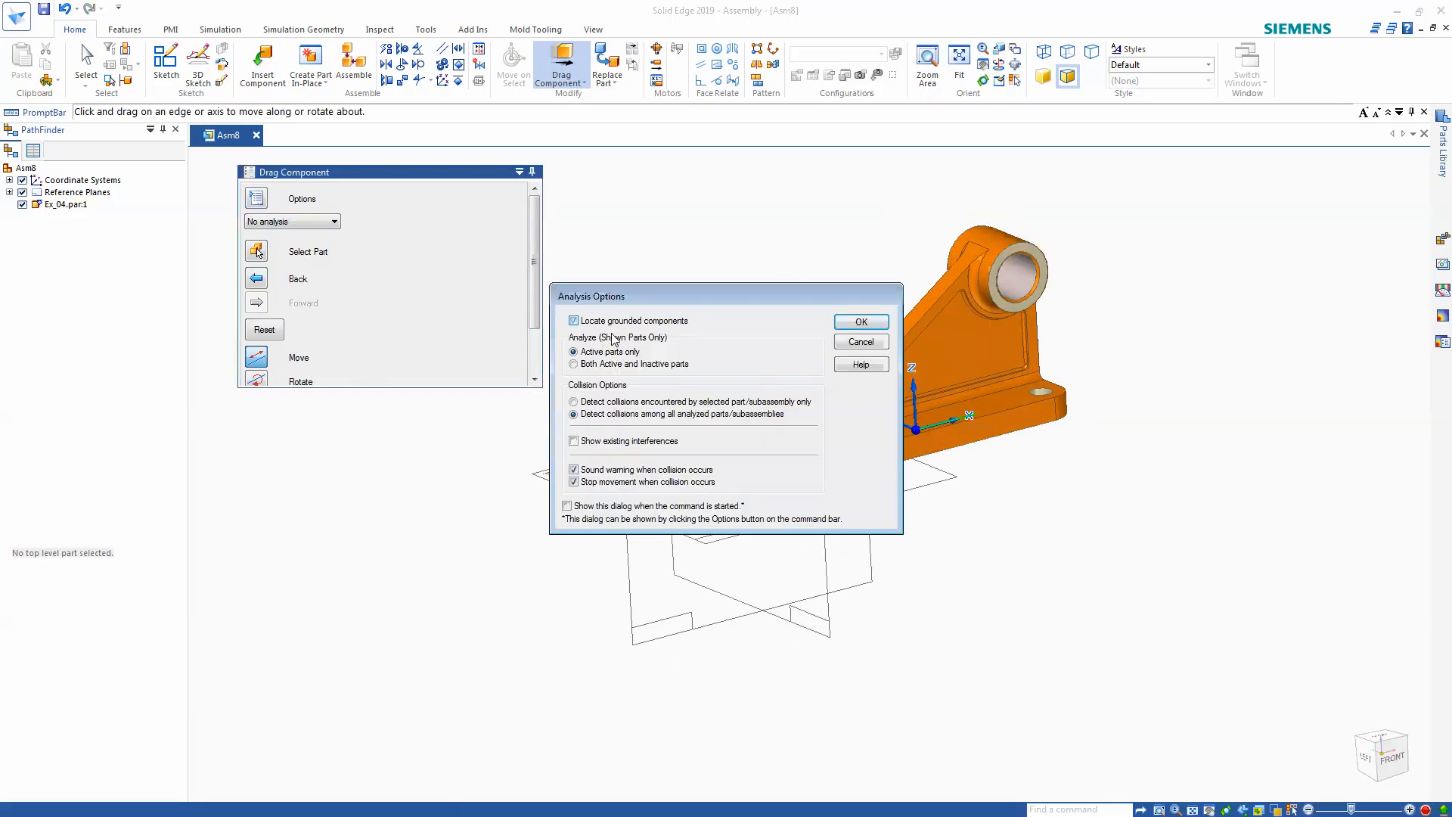
left_click(851, 324)
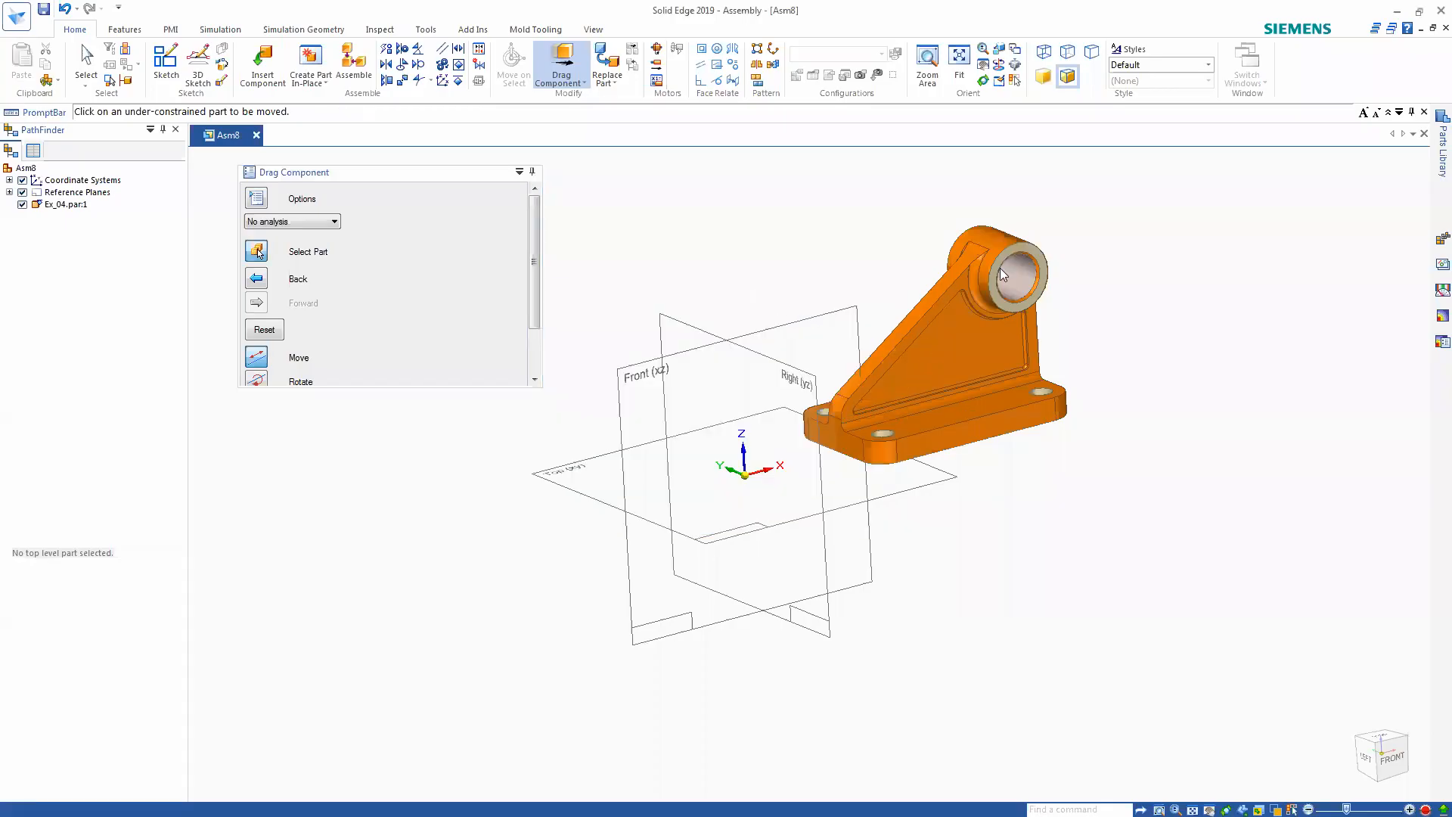
left_click(257, 279)
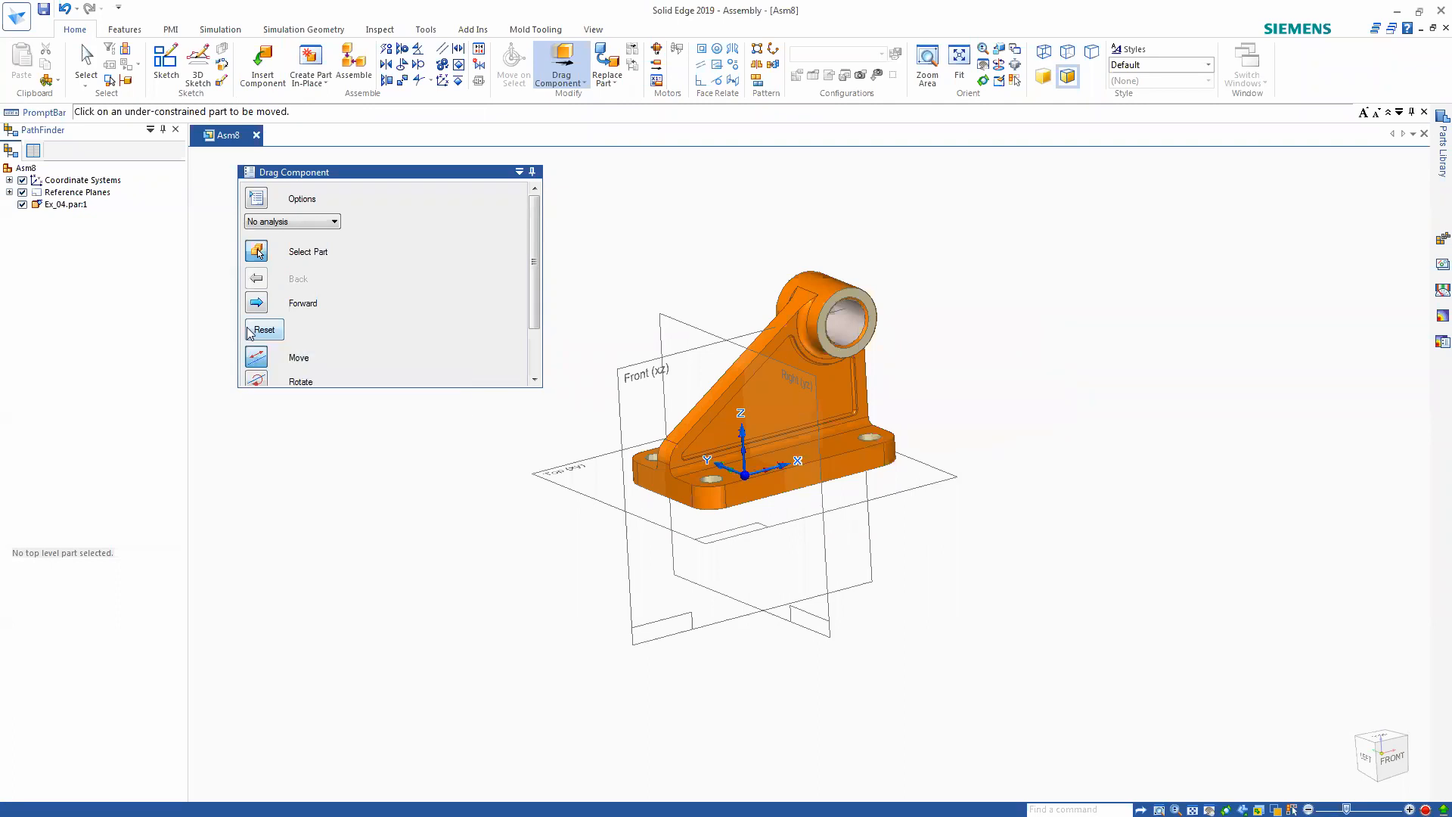
left_click(256, 303)
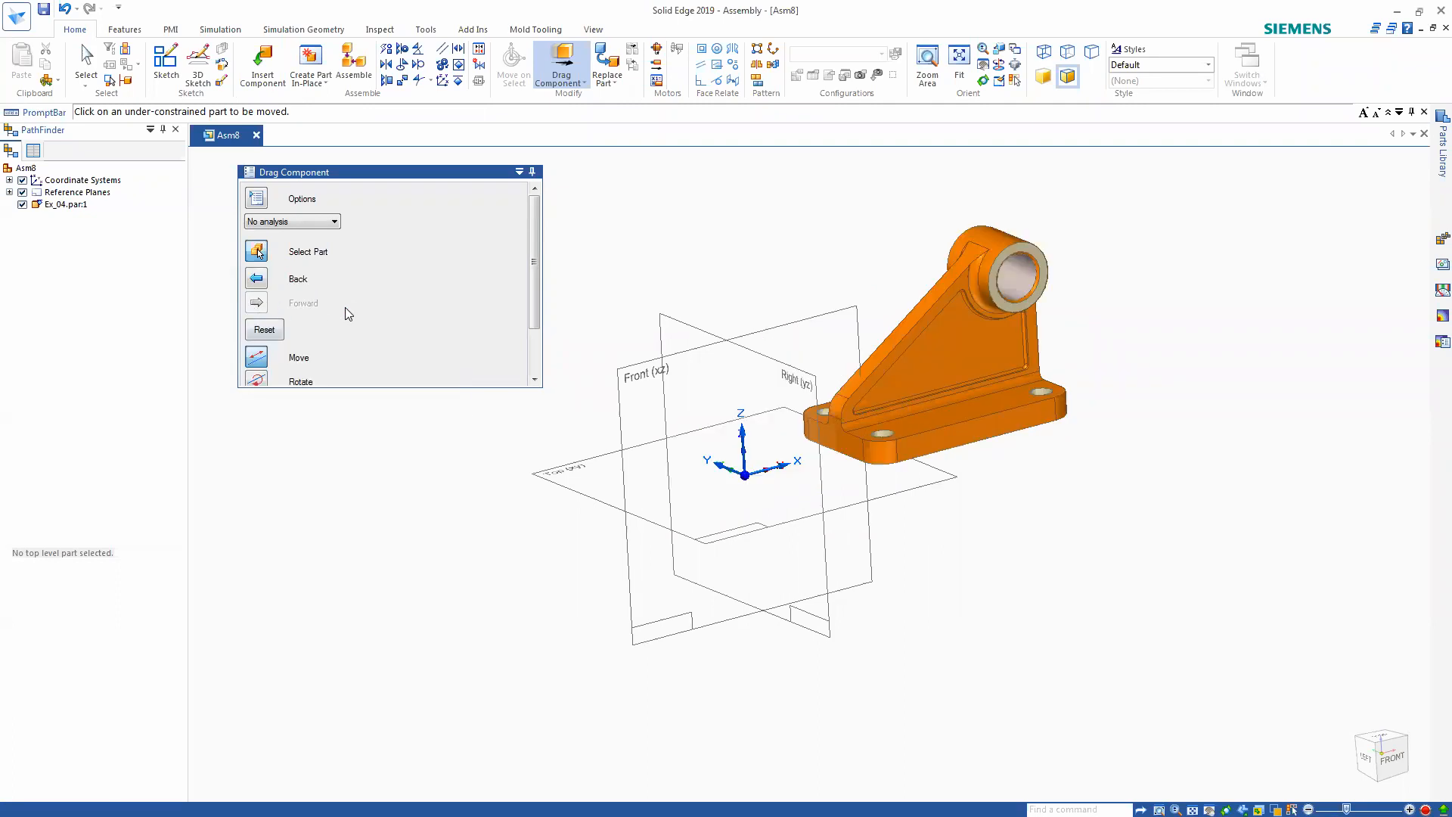
- Switch to Rotate with locating grounded components enabled again, and rotate the bracket slightly about its X axis
left_click(256, 380)
left_click(257, 197)
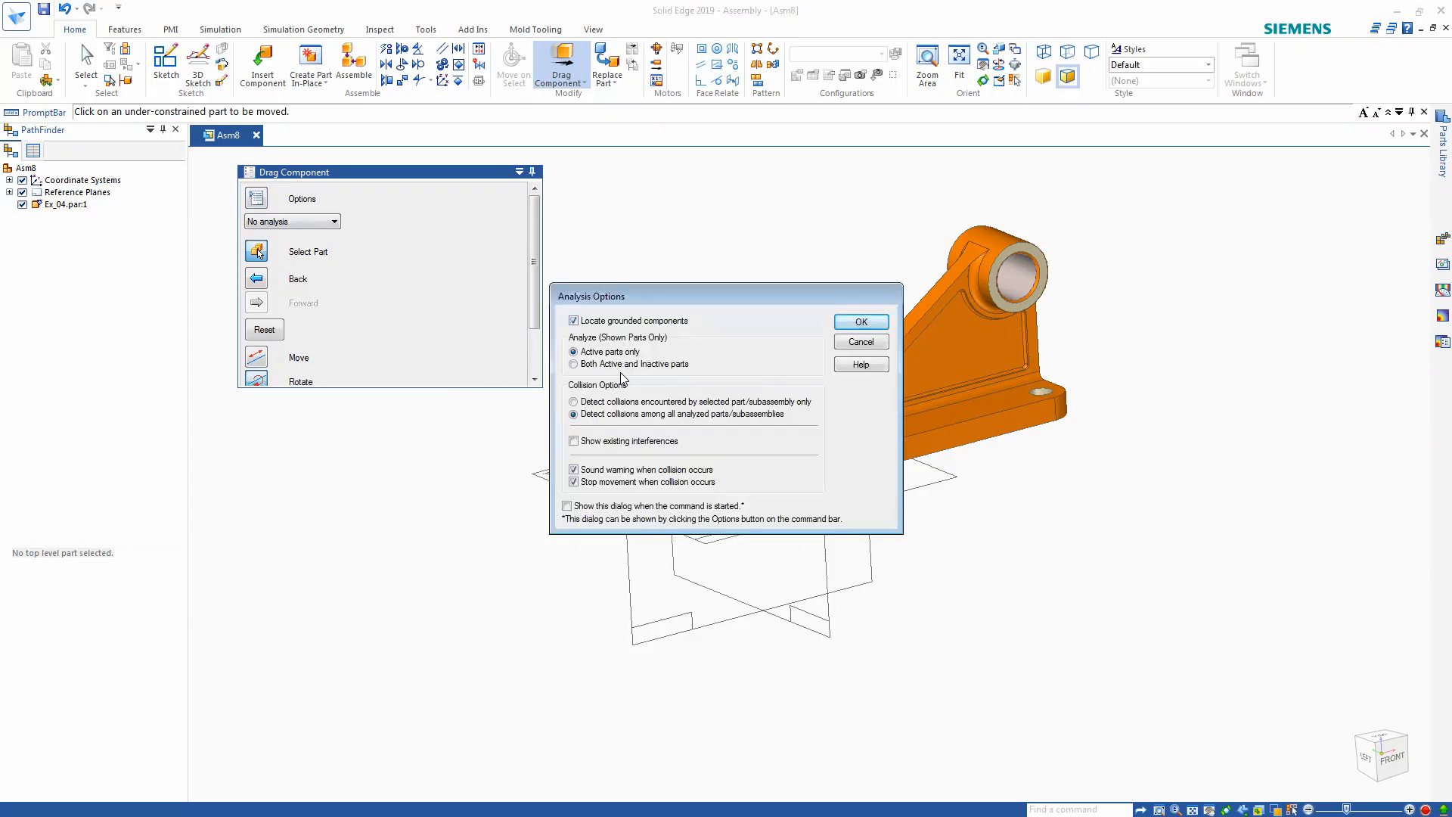
left_click(861, 322)
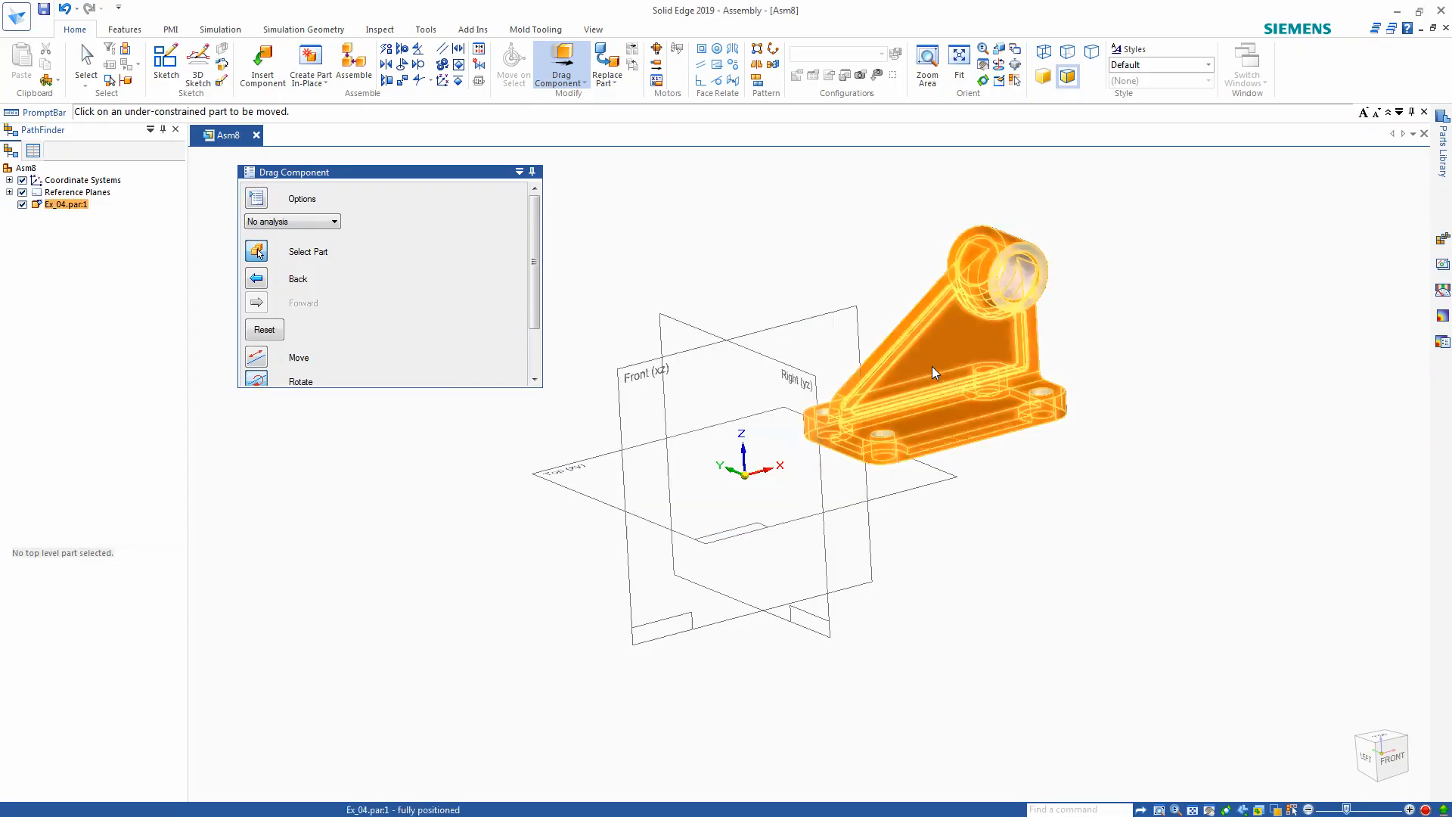
left_click(932, 366)
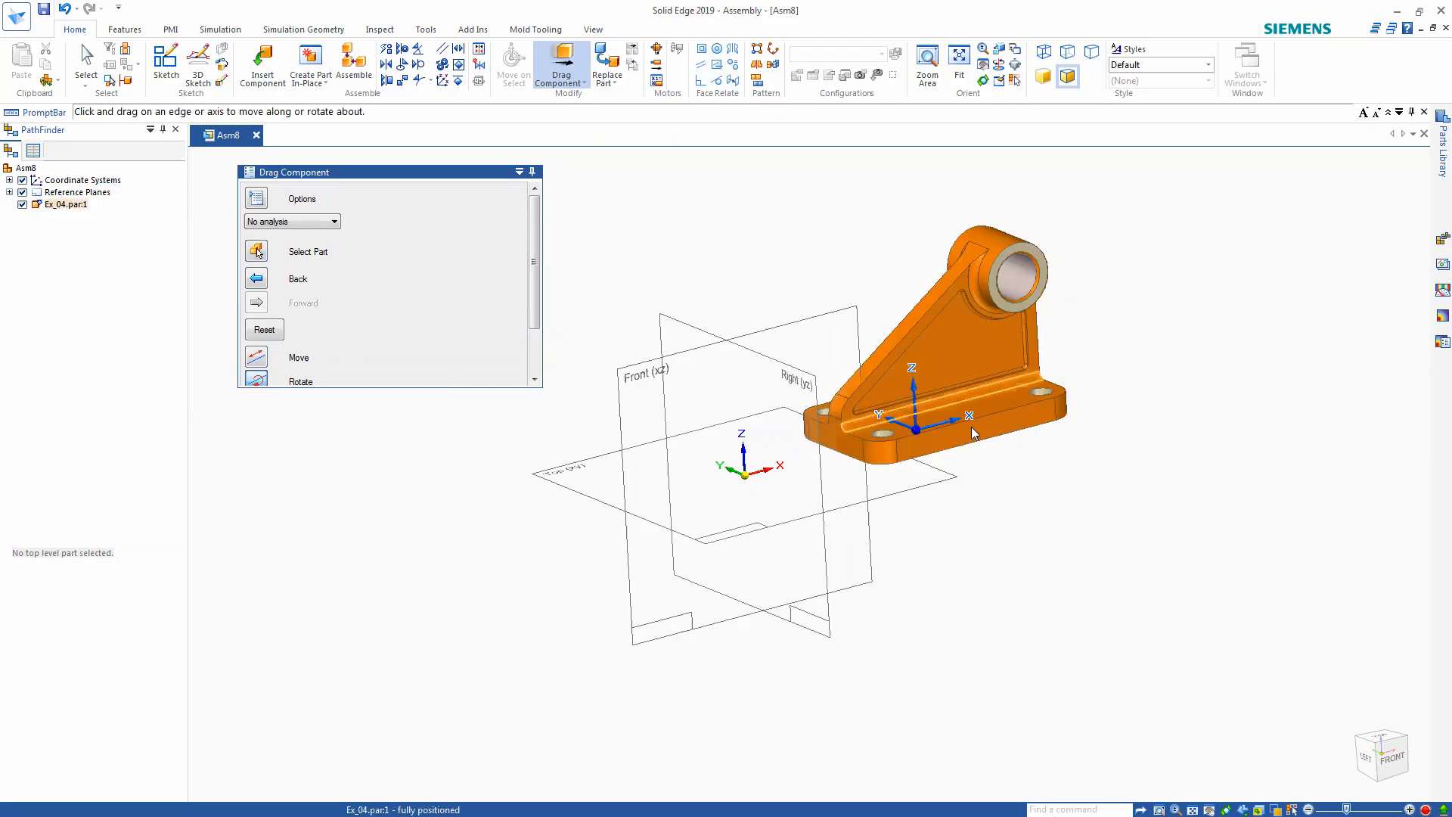
left_click(943, 422)
left_click_drag(971, 349, 930, 314)
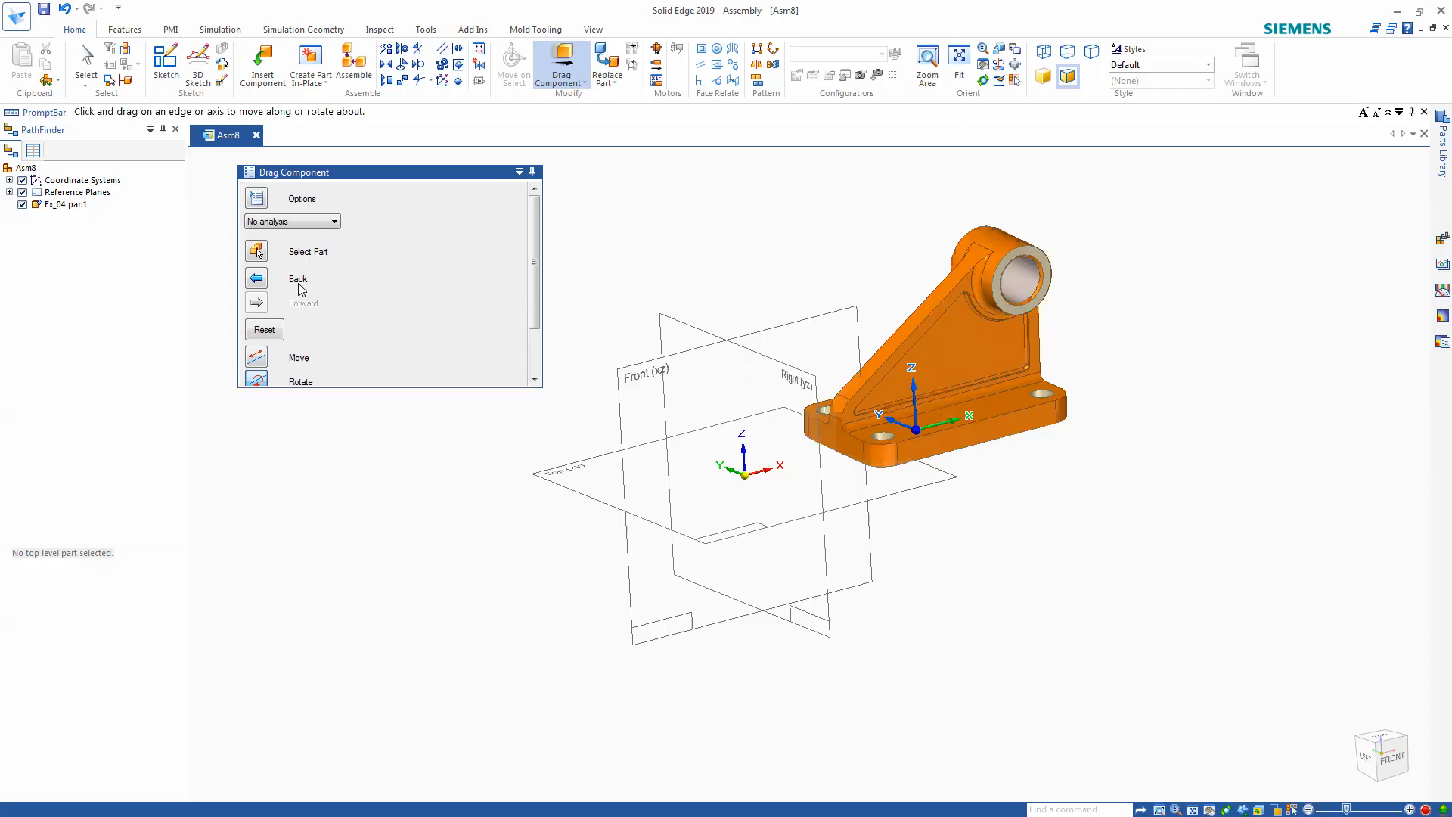
- Step back the bracket's rotation and undo its move to restore the original position
left_click(256, 279)
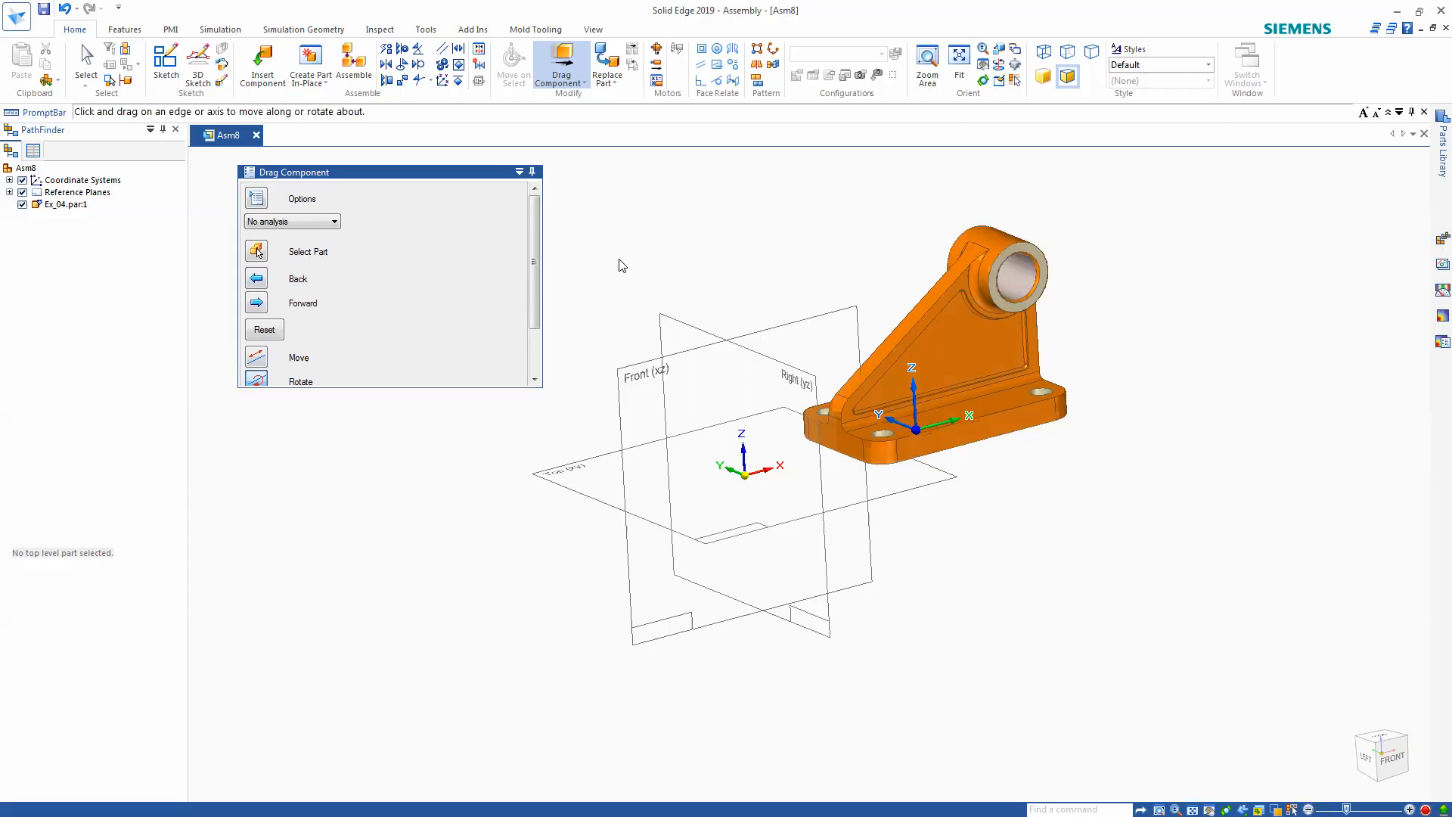
left_click(66, 8)
middle_click_drag(661, 231, 600, 295)
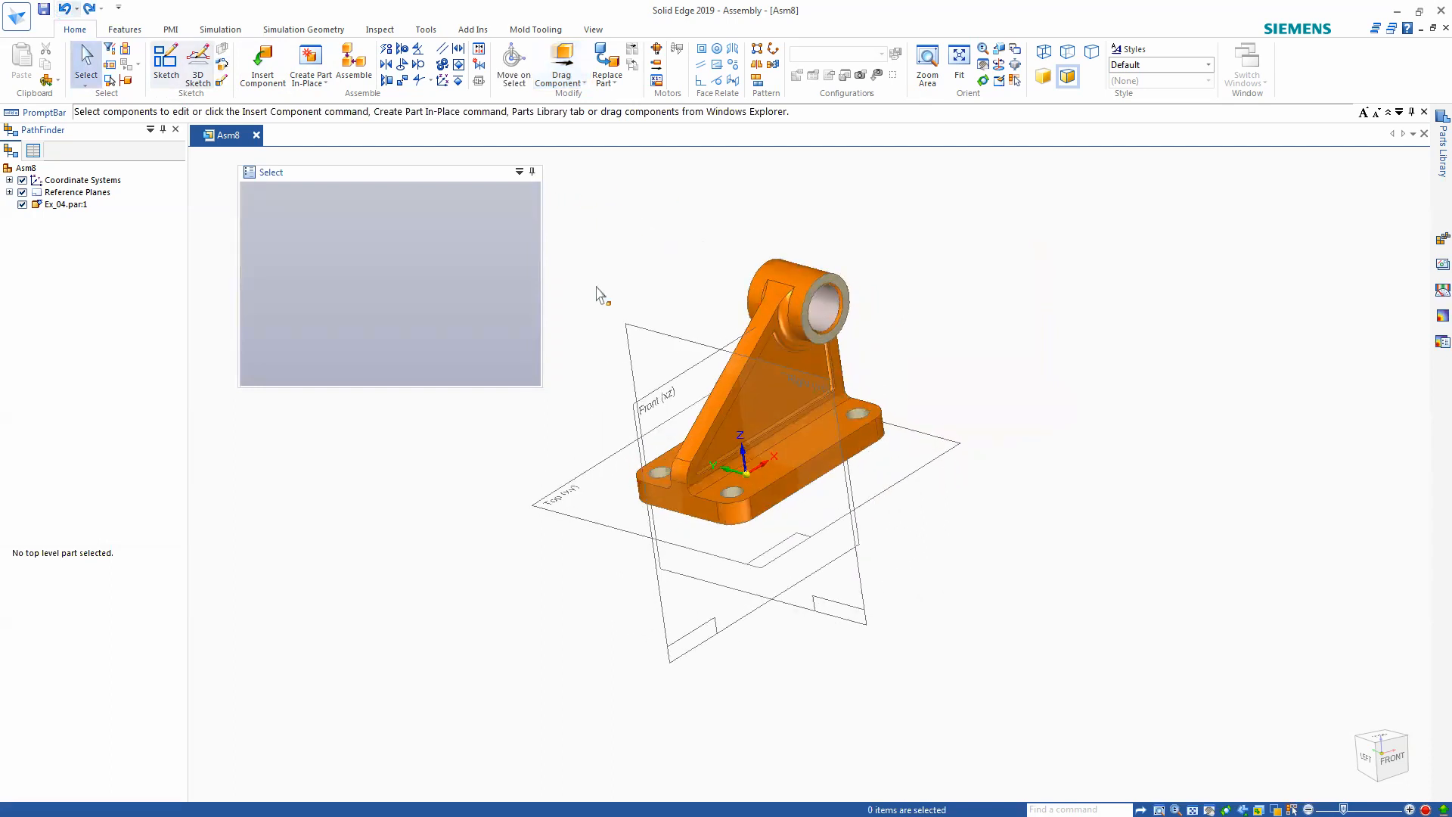
- Select Ex_04.par in the assembly tree and delete its ground relationship
left_click(55, 205)
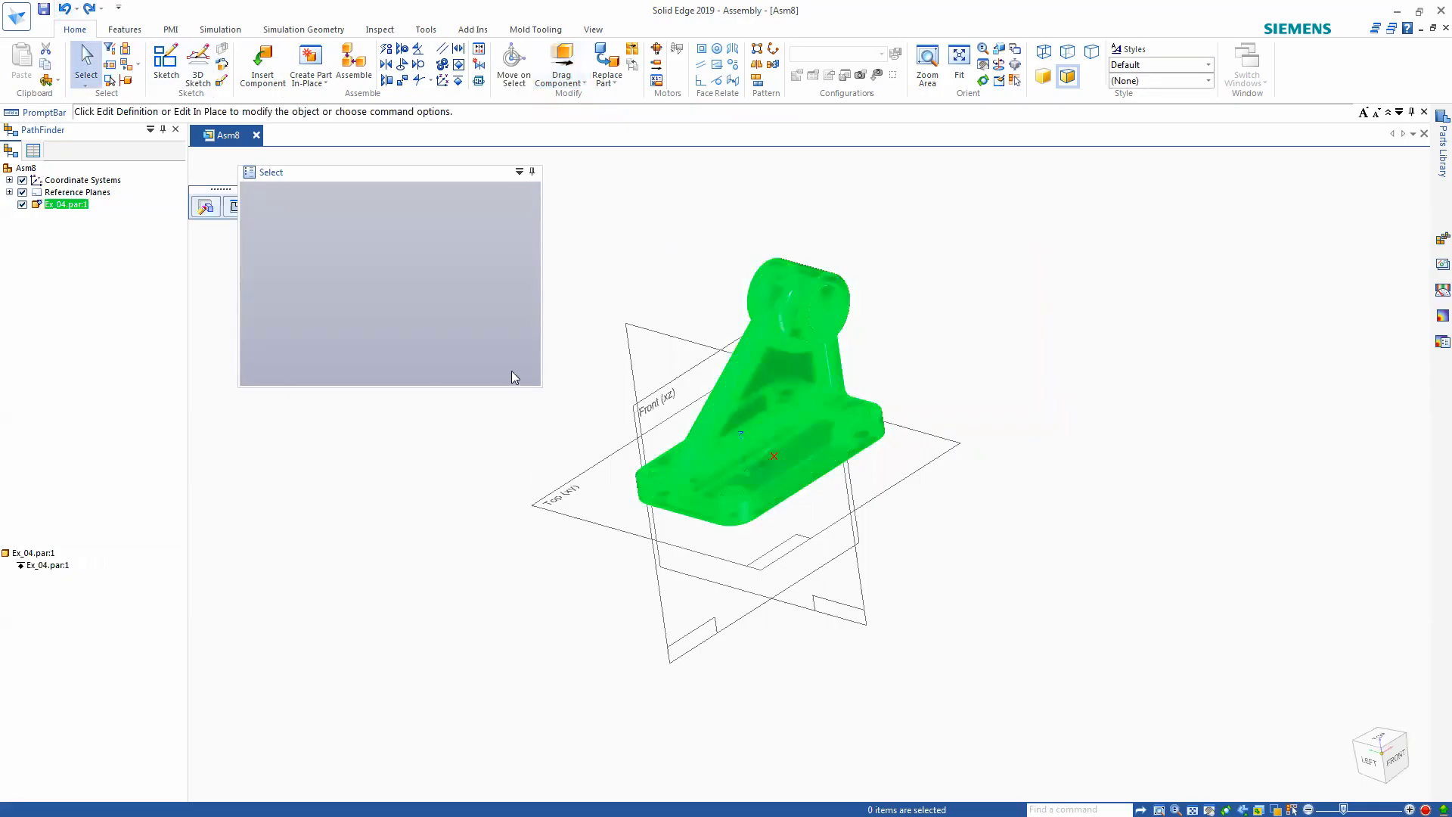
right_click(47, 568)
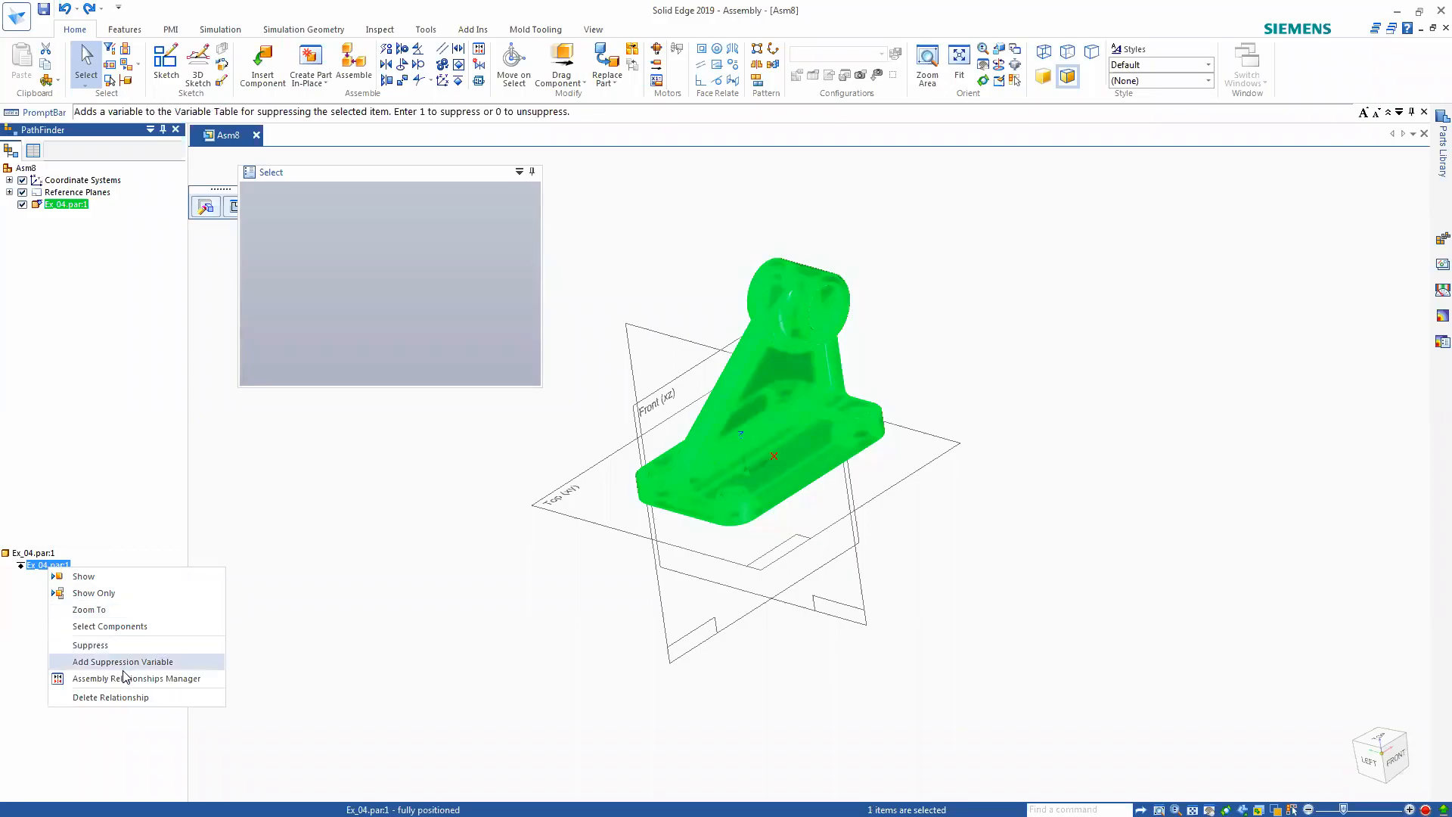
left_click(120, 696)
left_click(356, 489)
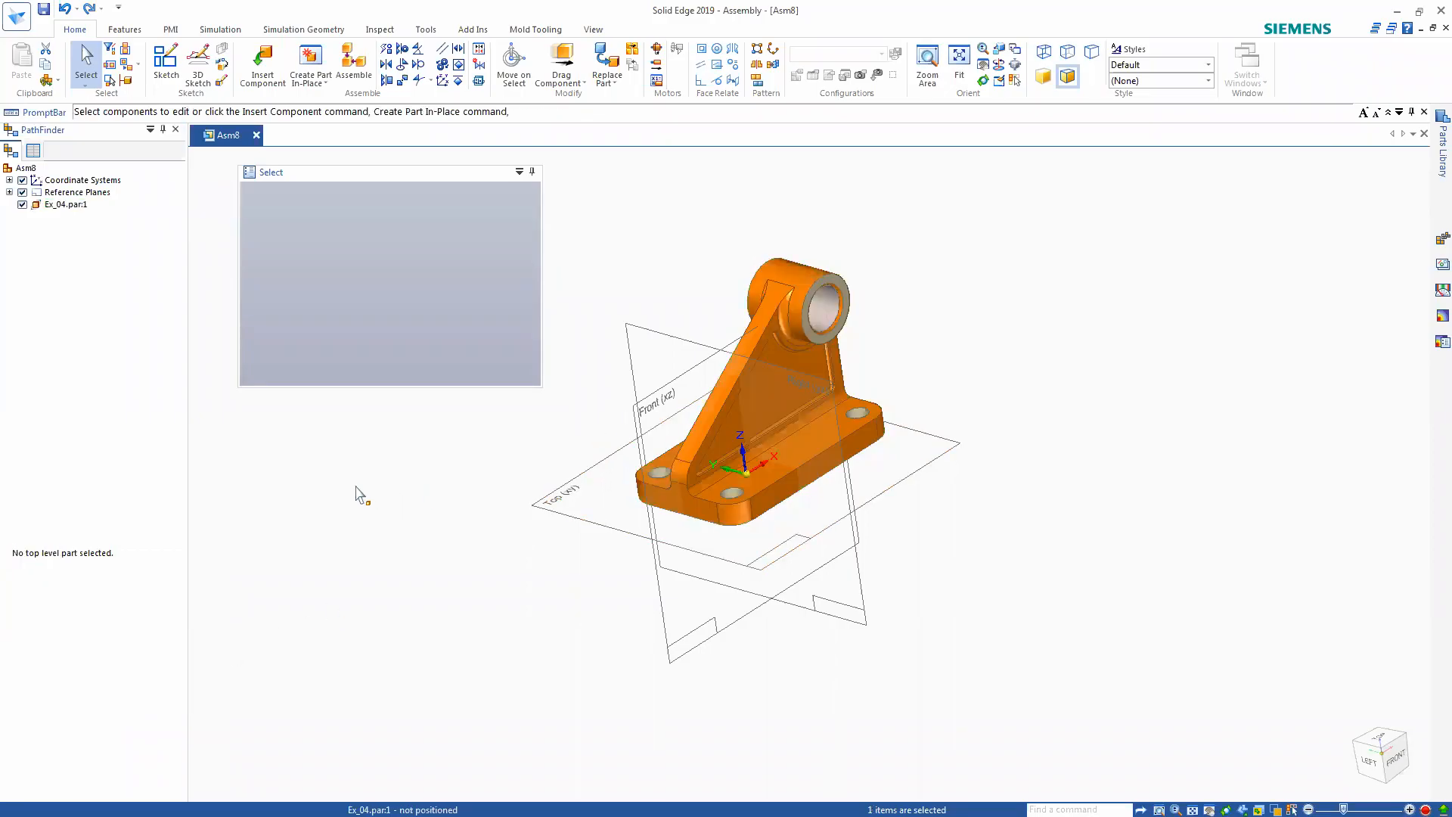
- Move the ungrounded bracket up along the Z axis and away from the assembly origin with Drag Component
left_click(567, 65)
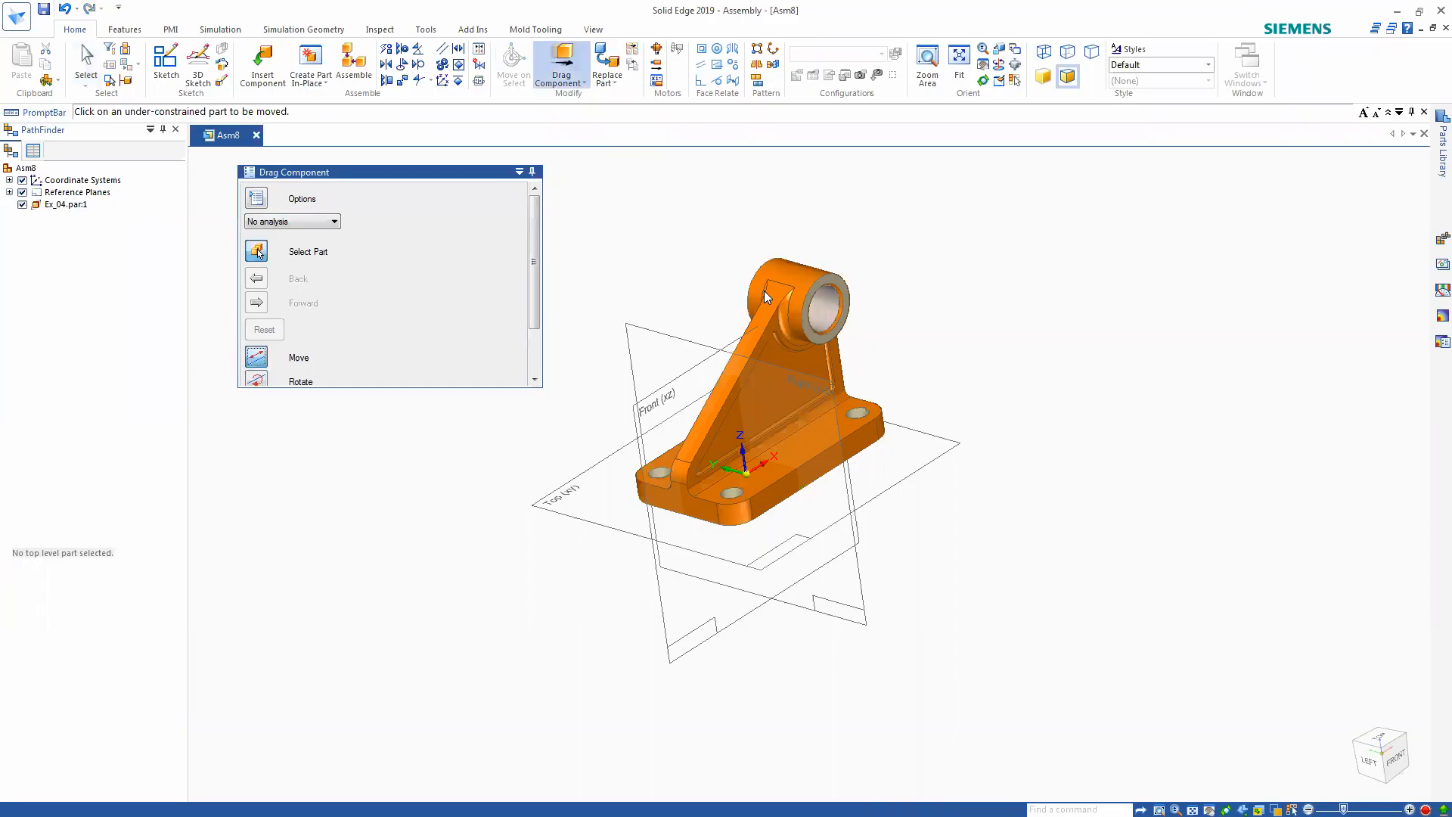
left_click(785, 276)
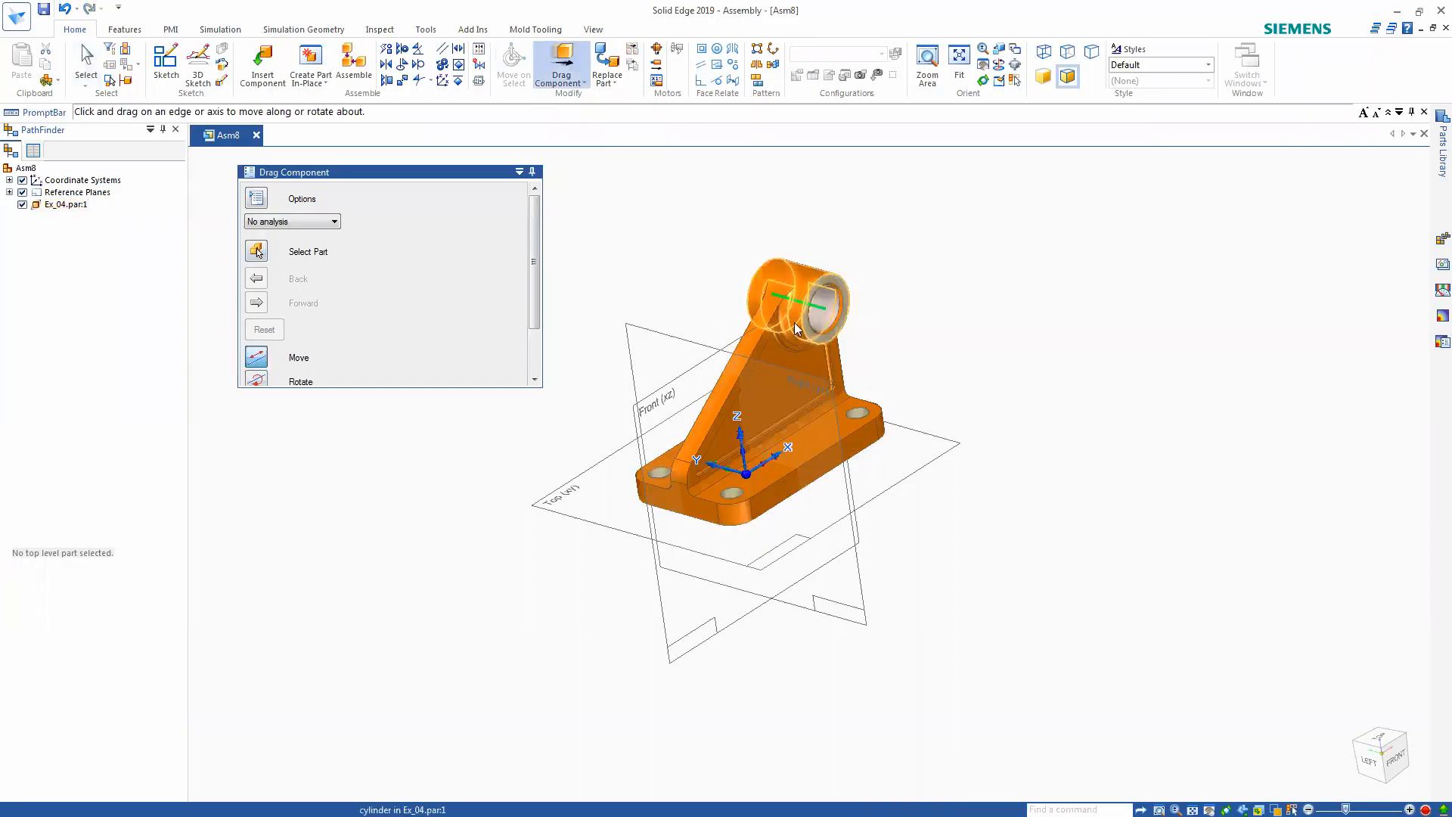
left_click_drag(742, 433, 875, 379)
left_click_drag(764, 317, 729, 296)
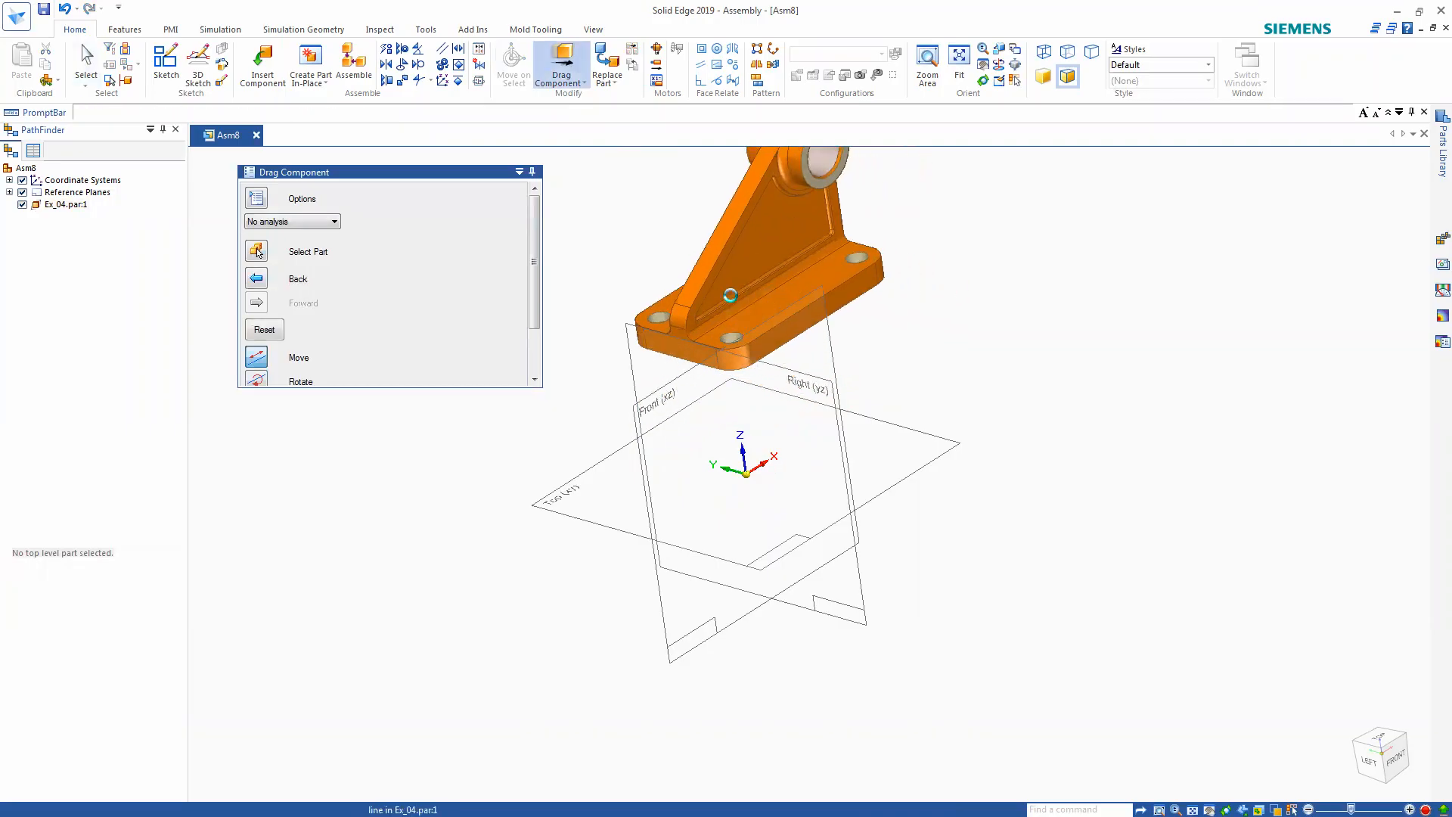
middle_click_drag(983, 384, 919, 405)
left_click(105, 64)
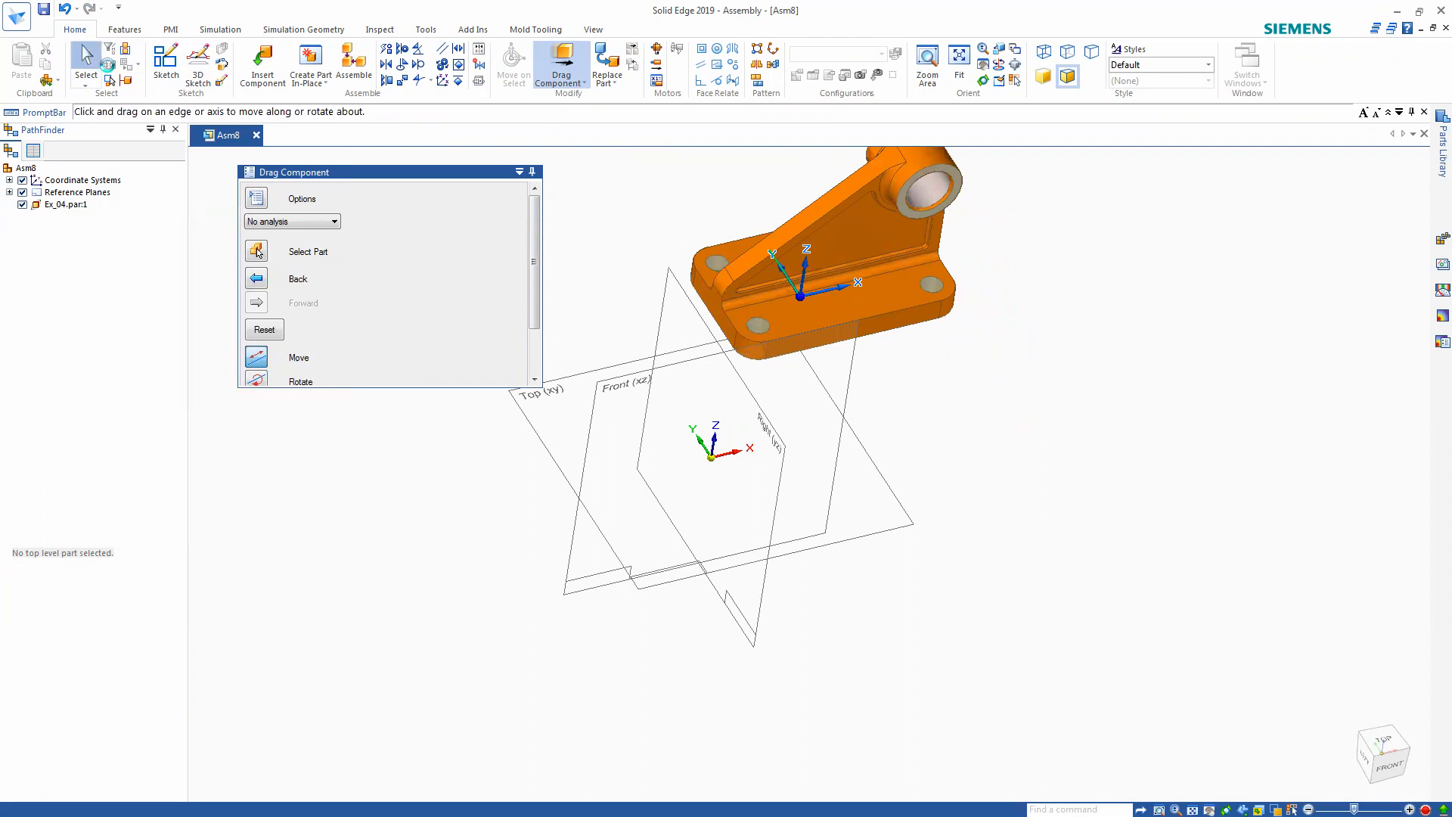
- Examine the displaced bracket from above and below relative to the assembly's reference planes
scroll(599, 256, "down", 2)
scroll(692, 296, "up", 3)
middle_click_drag(752, 321, 664, 330)
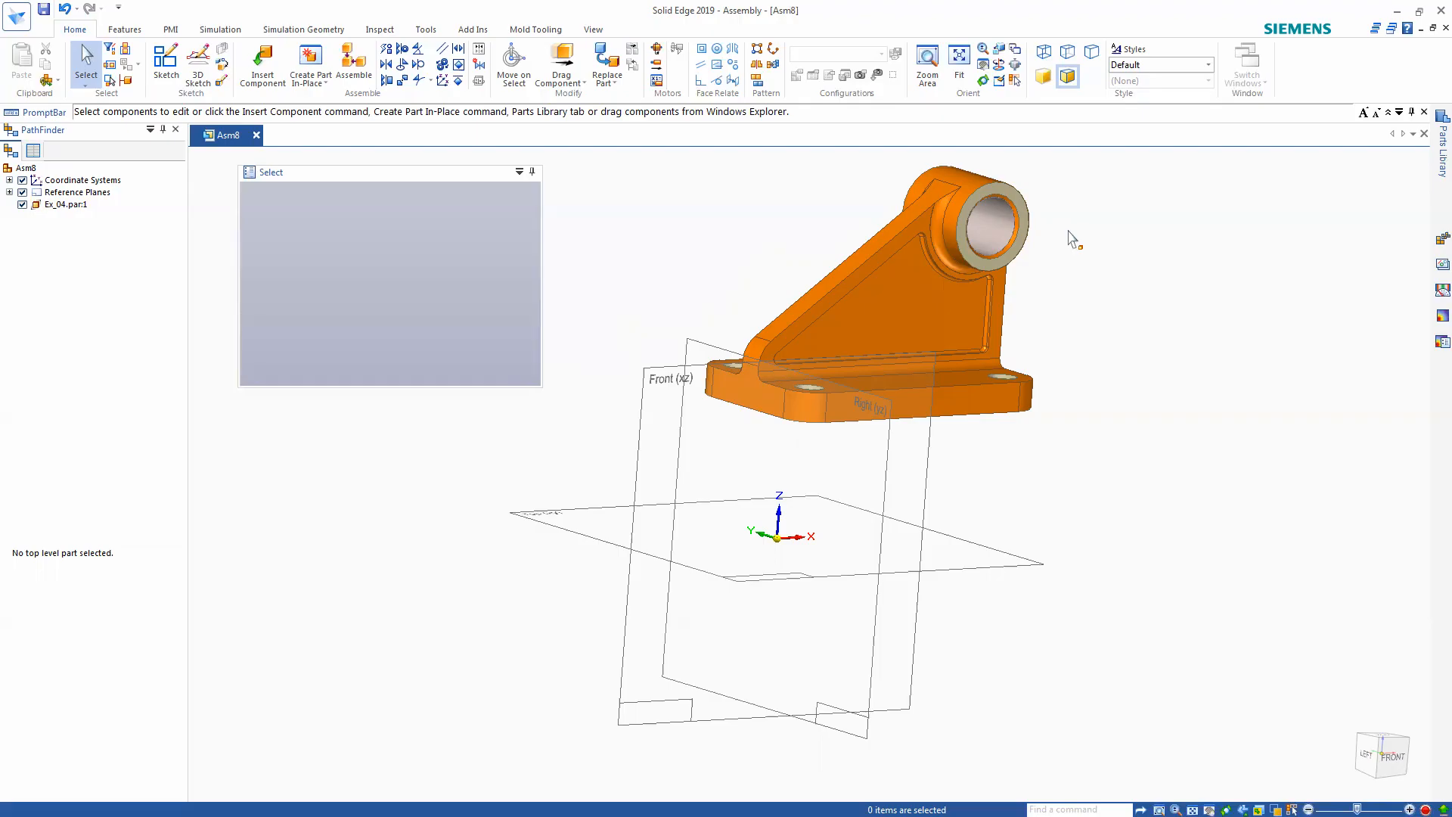
middle_click_drag(719, 248, 695, 288)
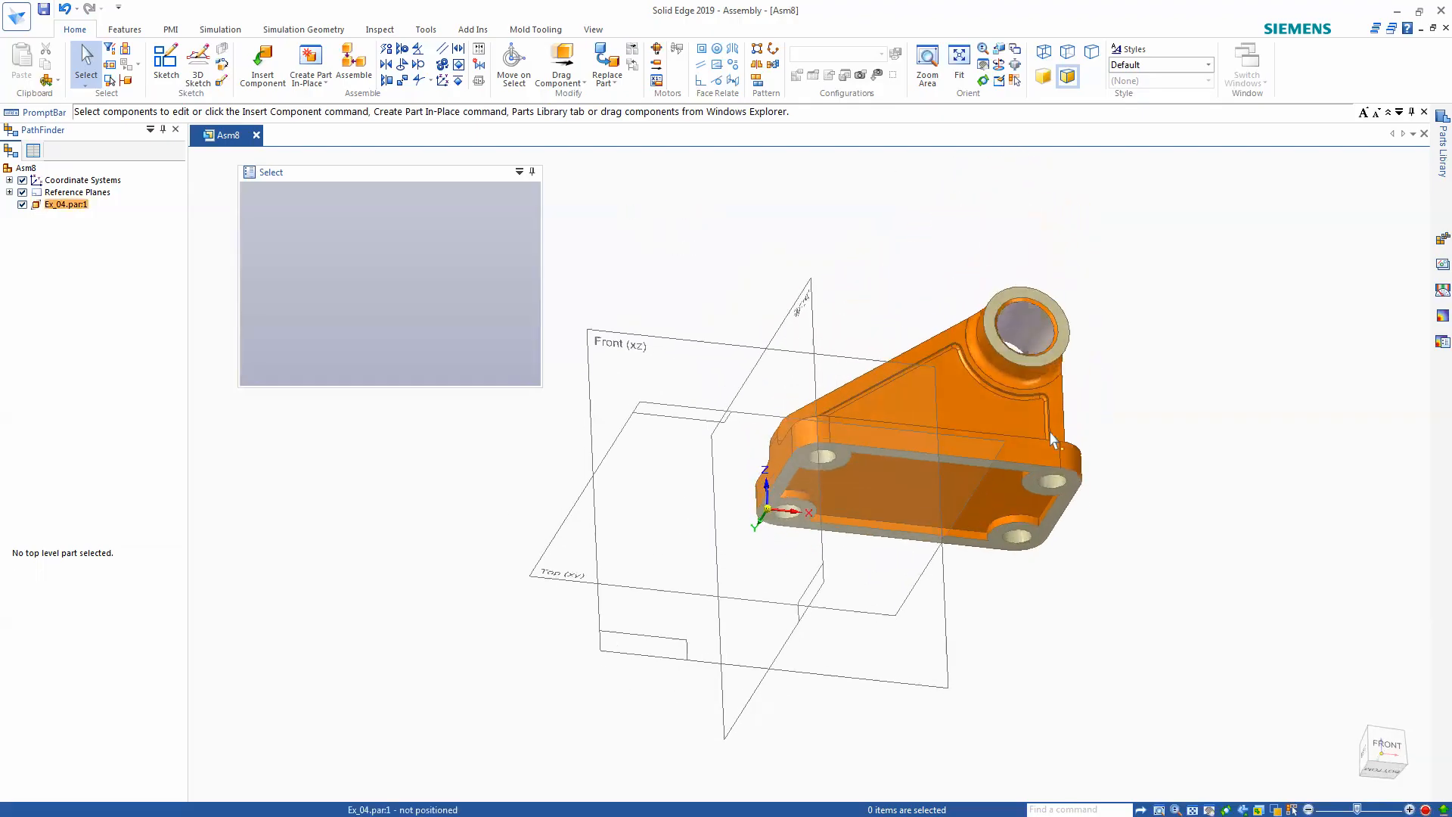
scroll(910, 249, "up", 2)
middle_click_drag(910, 249, 981, 454)
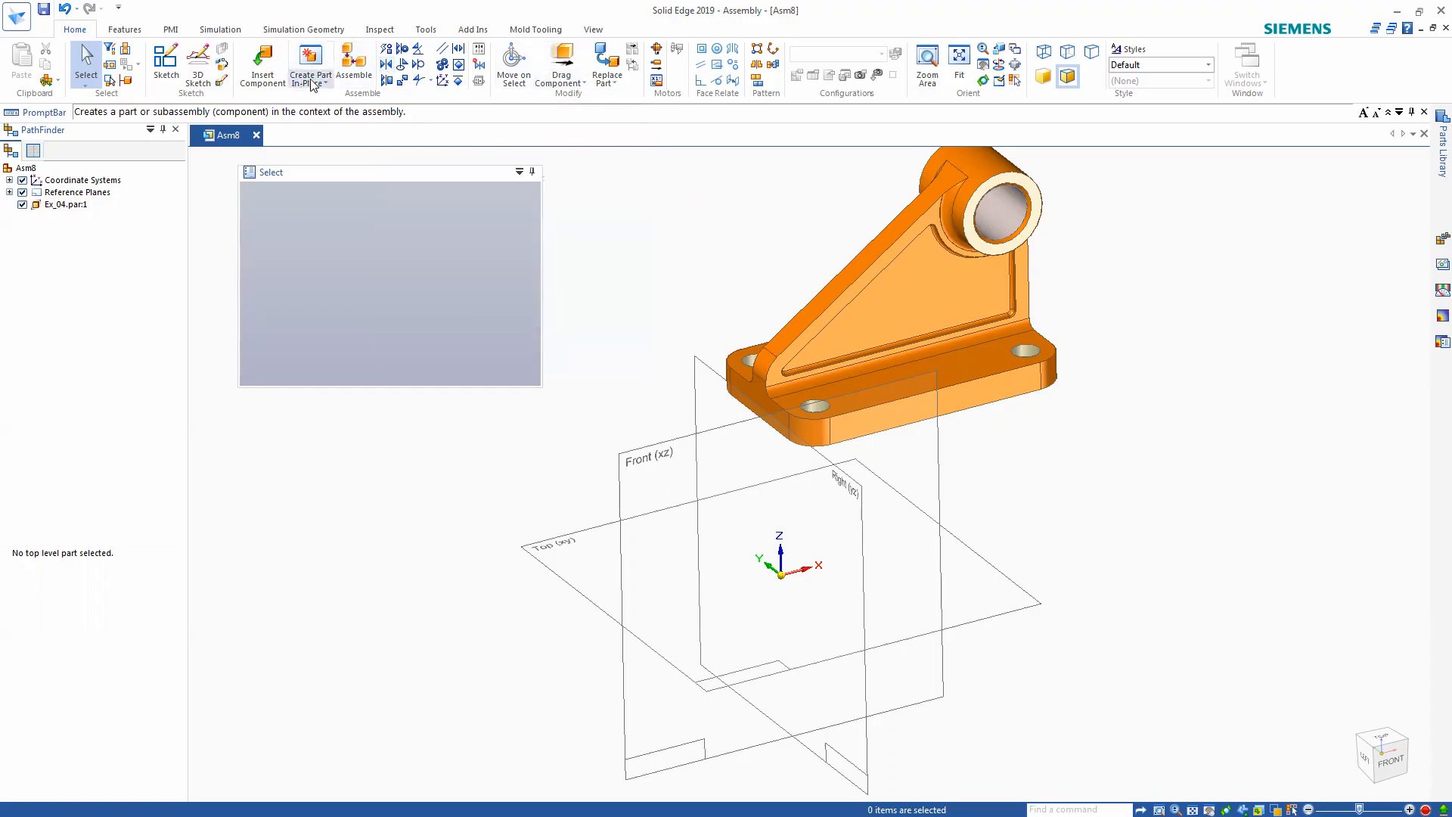
- Mate the underside of the bracket's base to the Top (xy) reference plane with a 0.00 mm offset
left_click(386, 64)
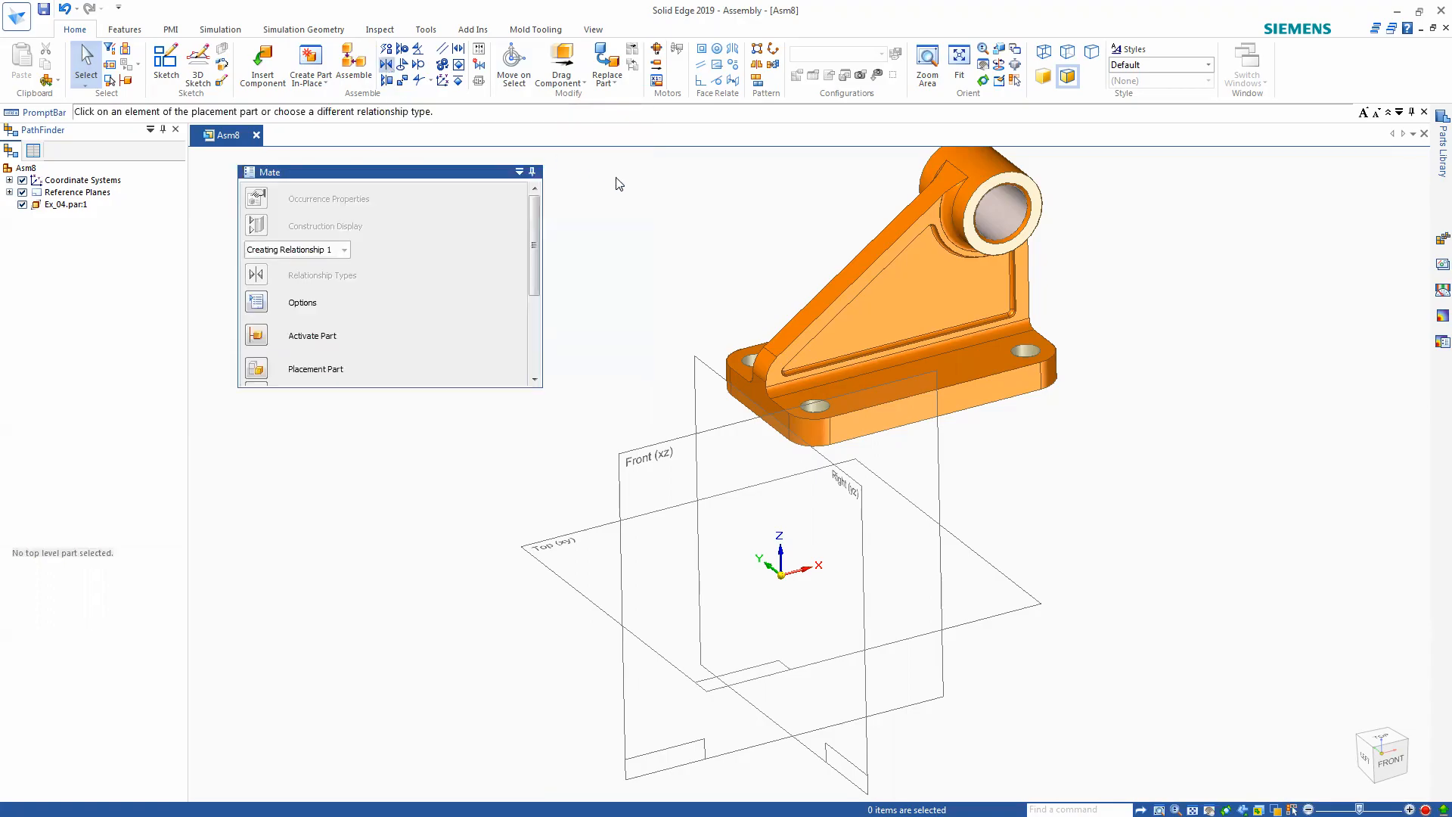
middle_click_drag(1049, 502, 1072, 459)
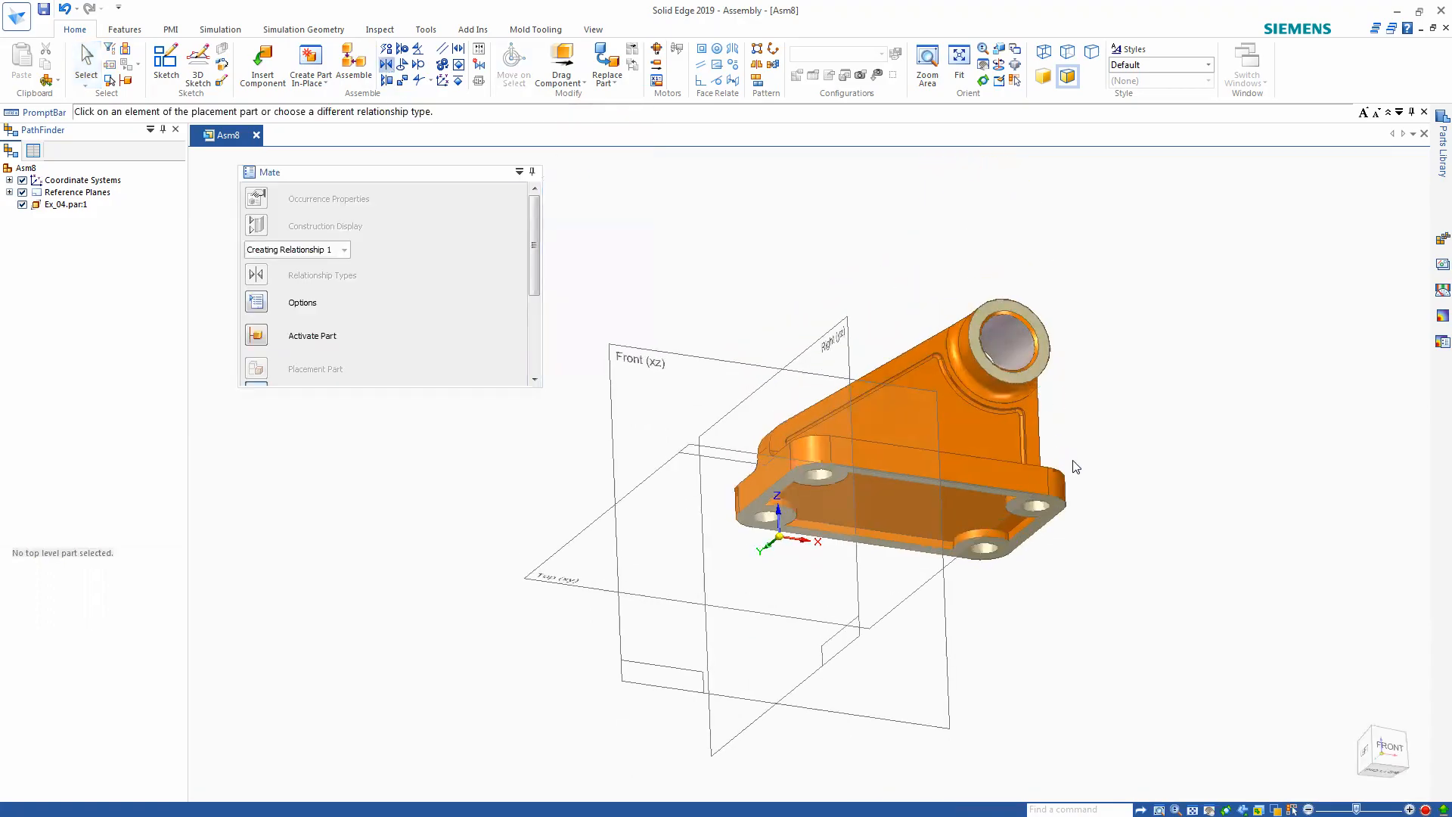
scroll(1052, 511, "up", 5)
left_click(1048, 509)
scroll(1118, 403, "down", 5)
middle_click_drag(1124, 368, 1144, 492)
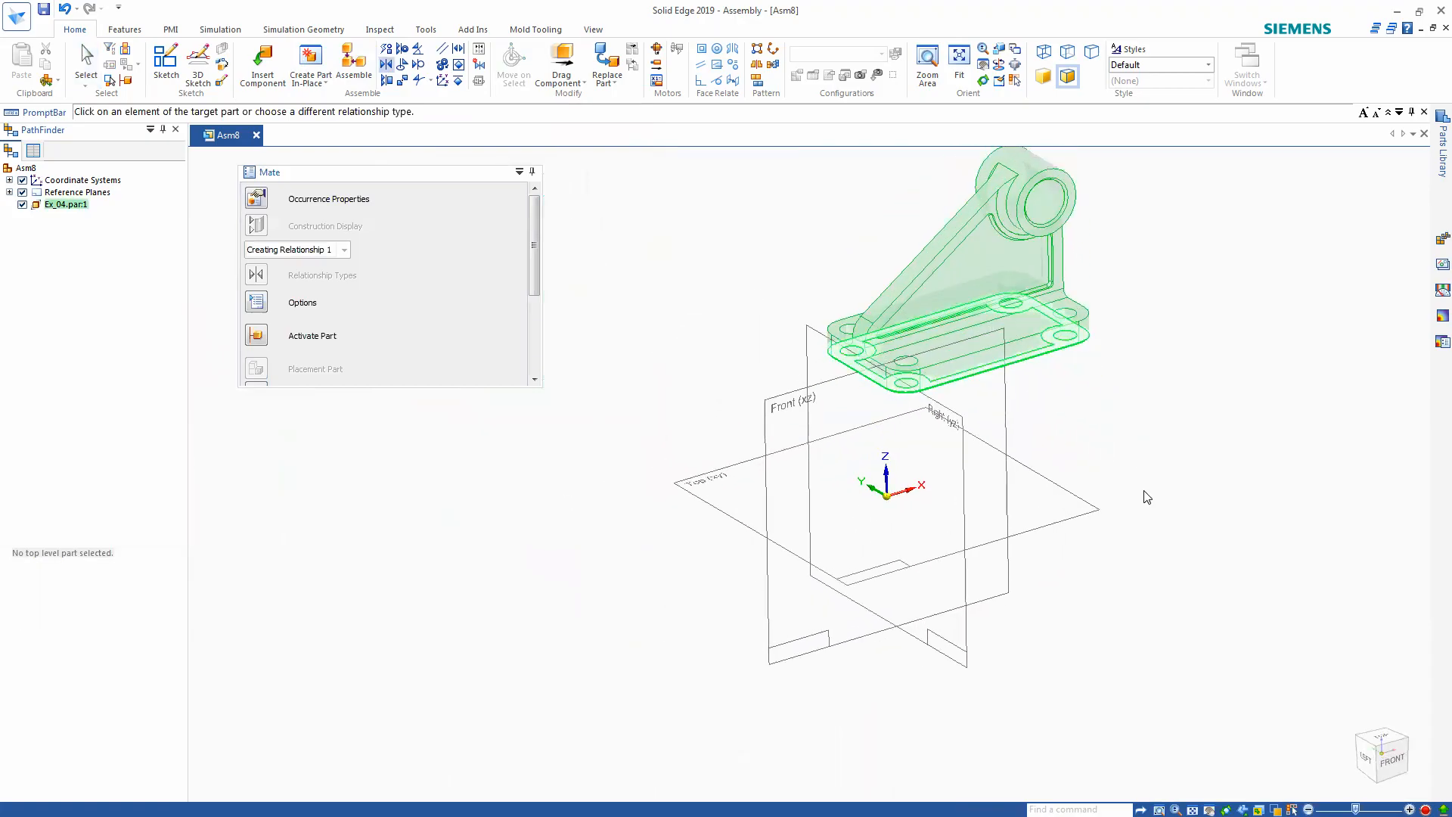
left_click(1088, 514)
mouse_move(1124, 473)
middle_mouse_down()
mouse_move(1101, 455)
mouse_move(1143, 468)
mouse_move(1126, 463)
middle_mouse_up()
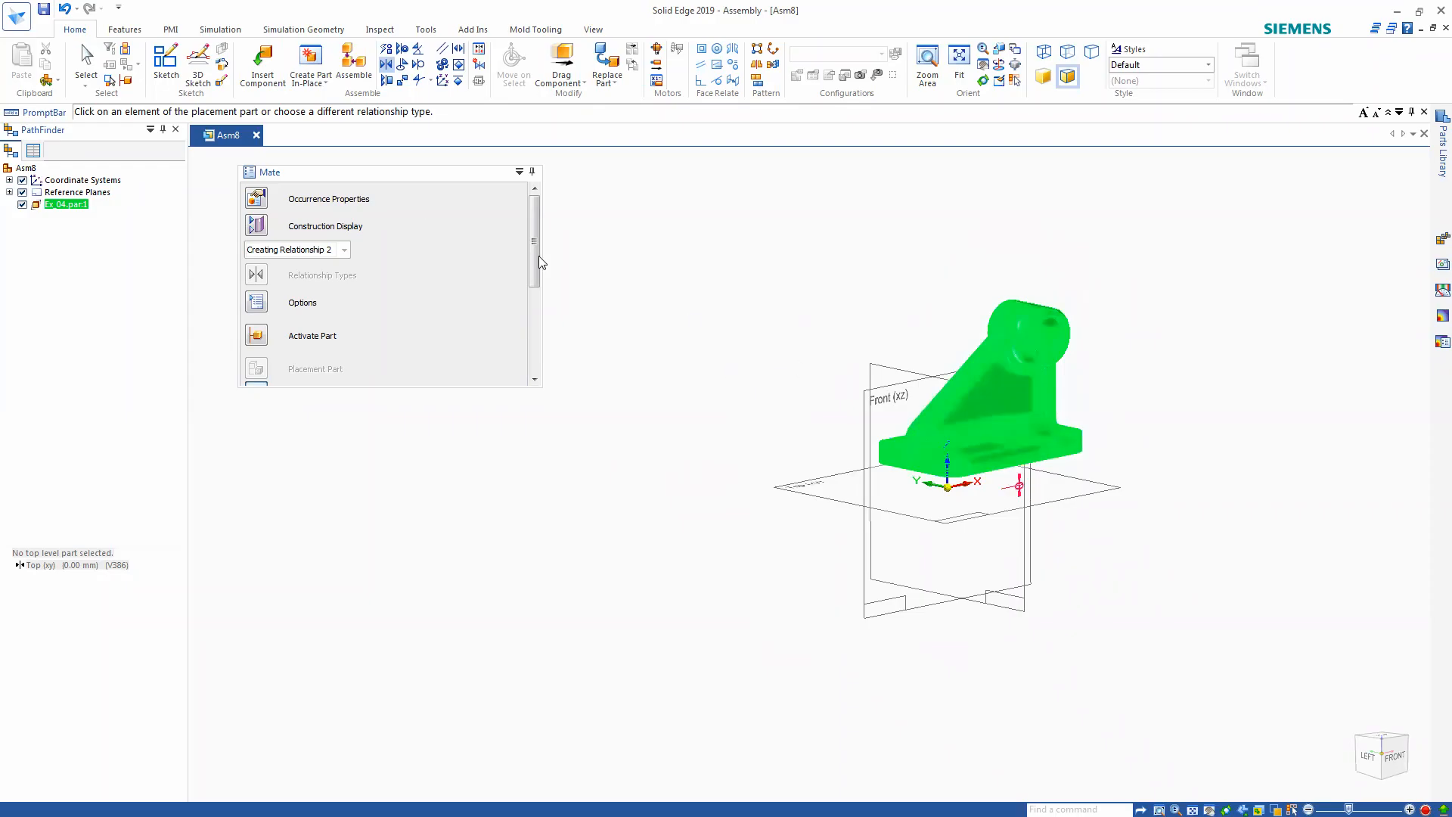
left_click(87, 60)
middle_click_drag(787, 363, 751, 386)
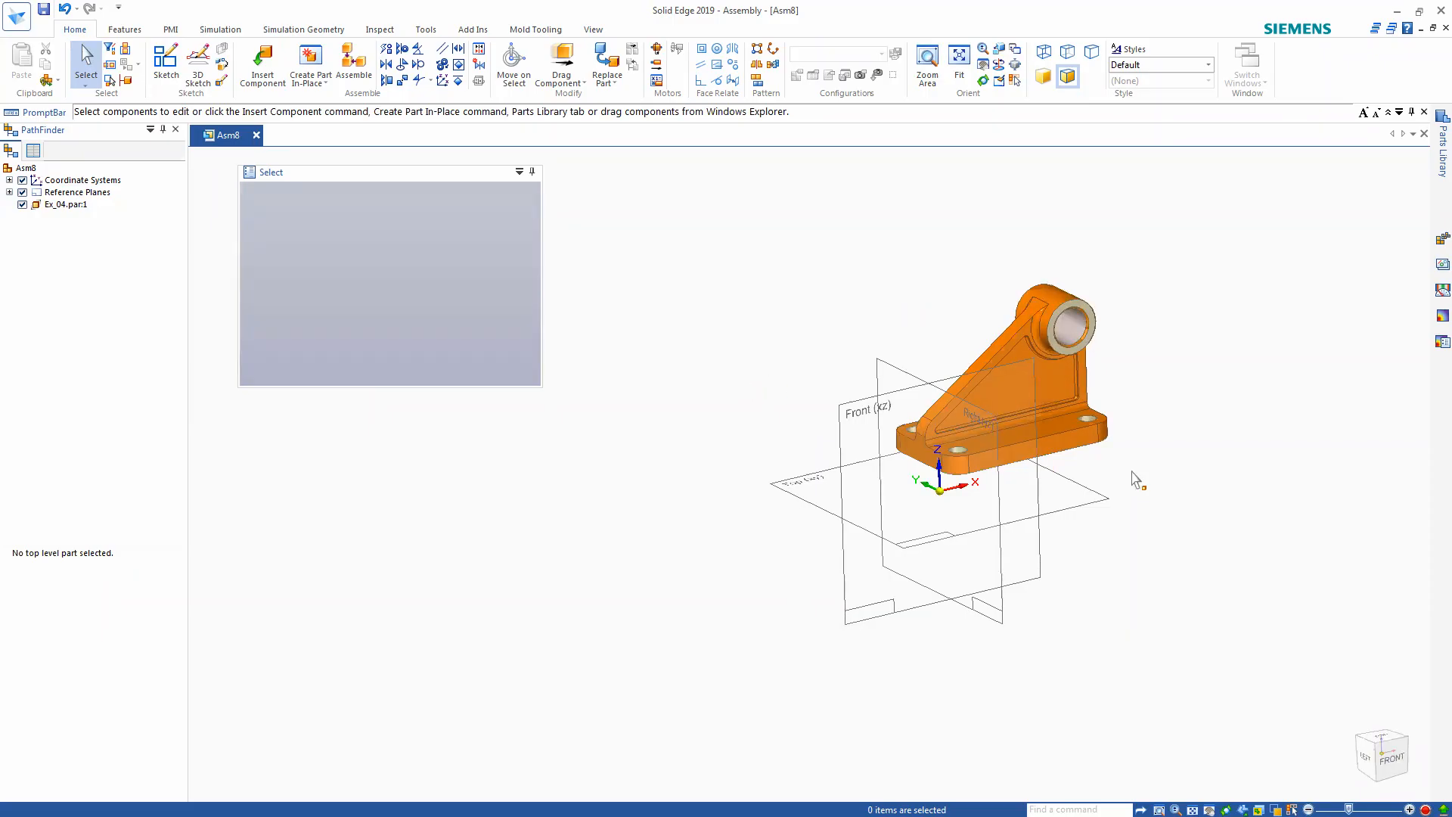
- Mate the long front side face of the bracket's base to the Front (xz) reference plane with a 0.00 mm offset
scroll(1178, 490, "up", 2)
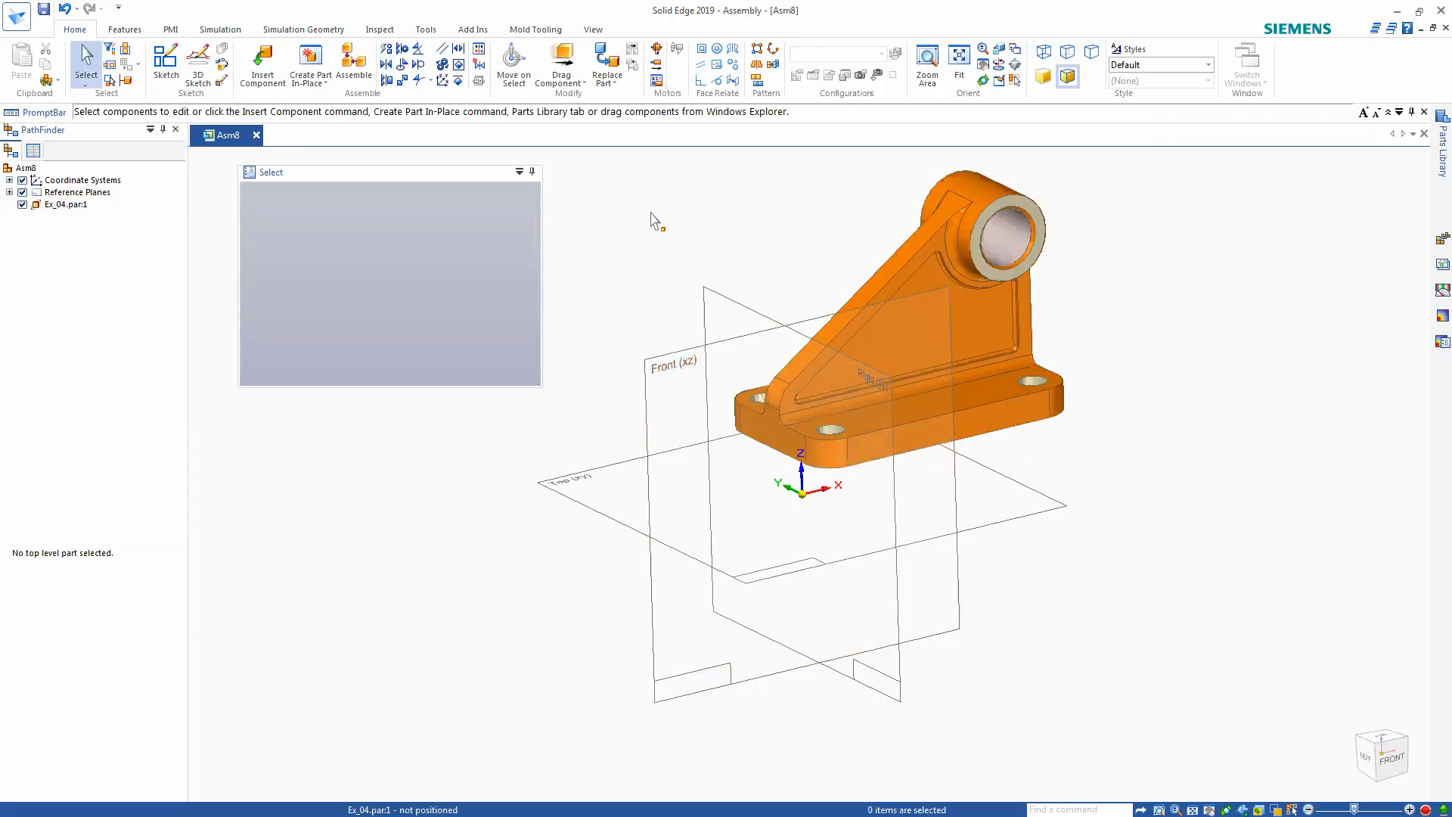
middle_click_drag(775, 273, 756, 250)
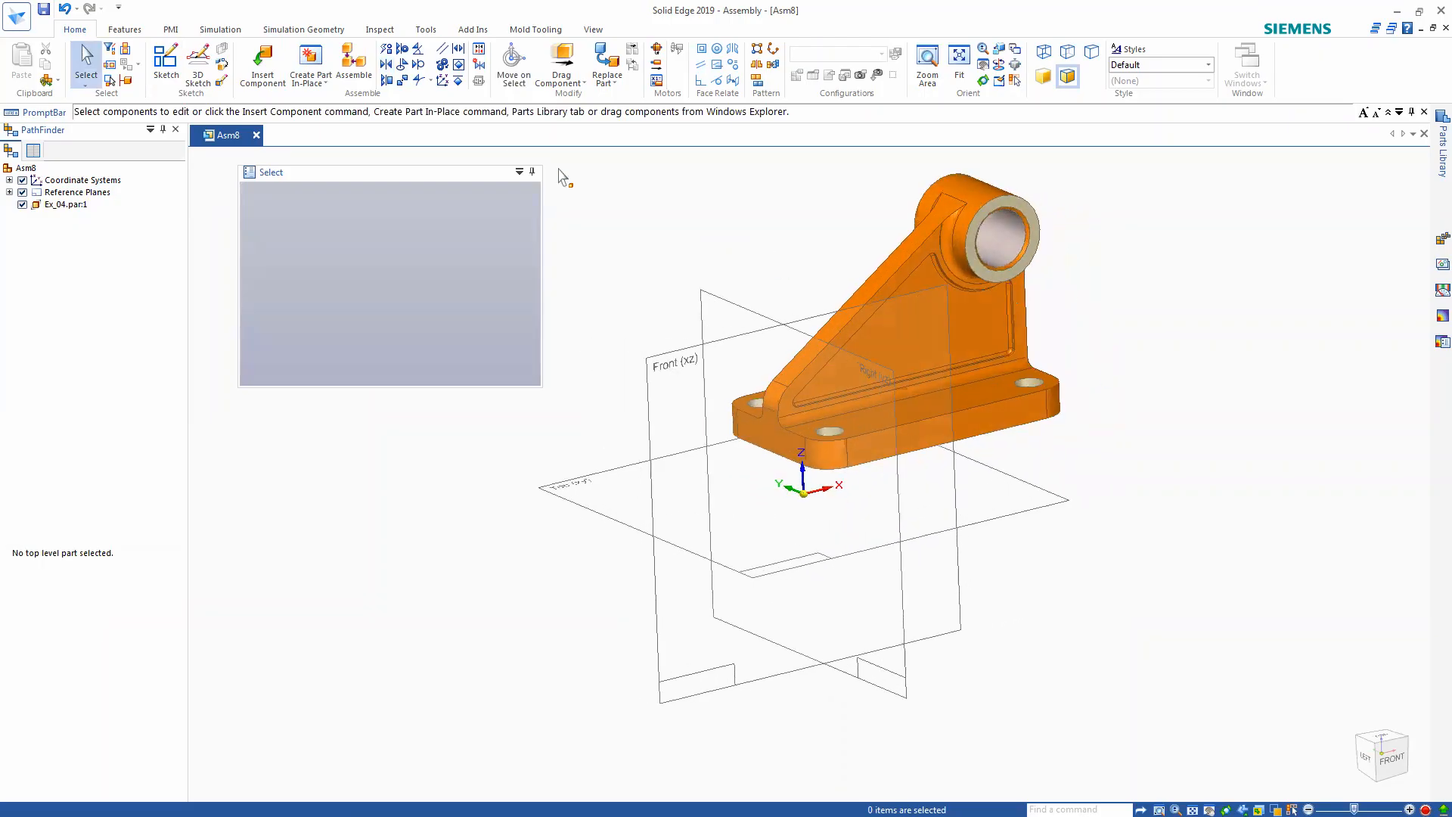
left_click(386, 64)
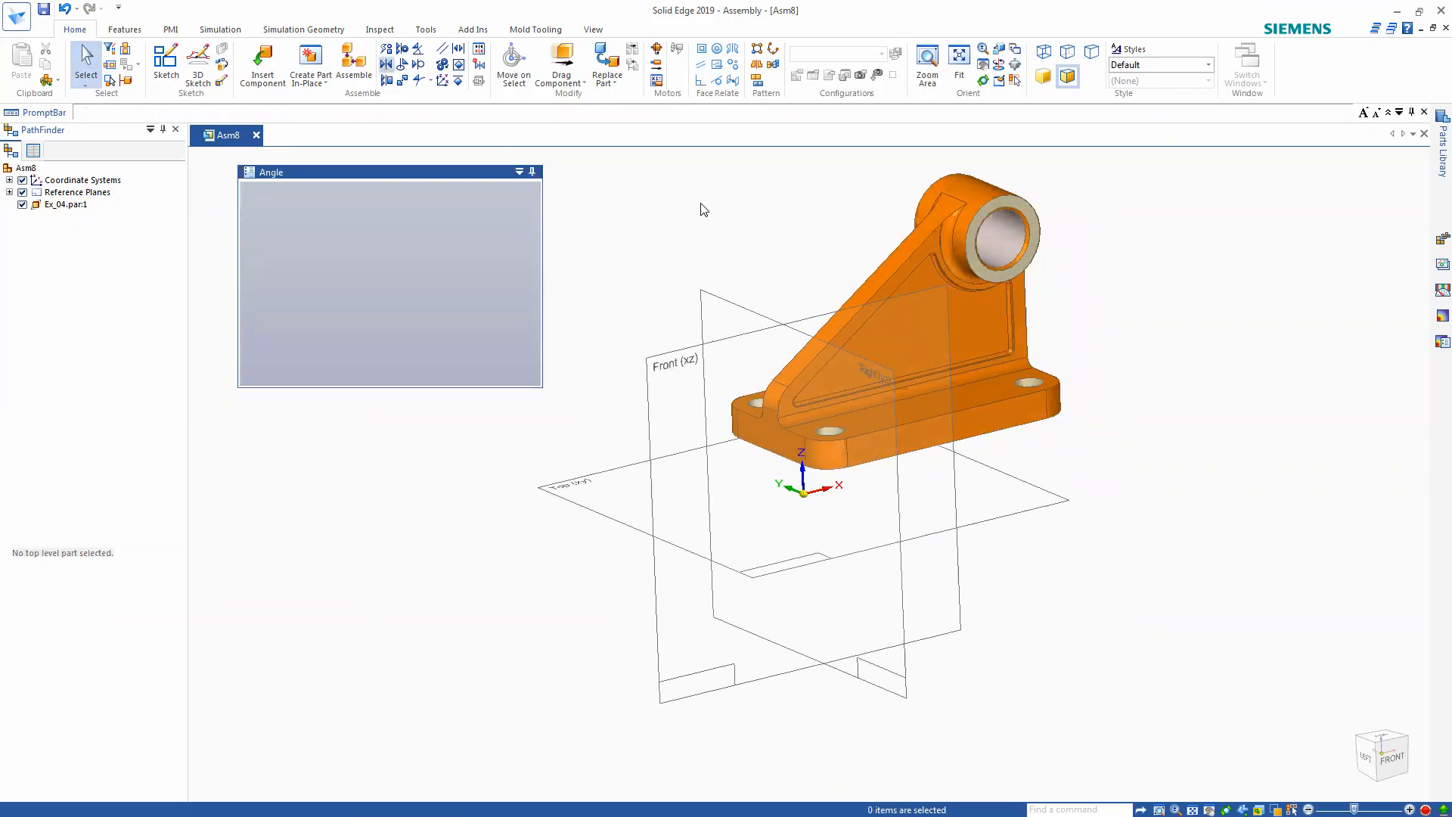
left_click(984, 416)
middle_click_drag(788, 220, 915, 299)
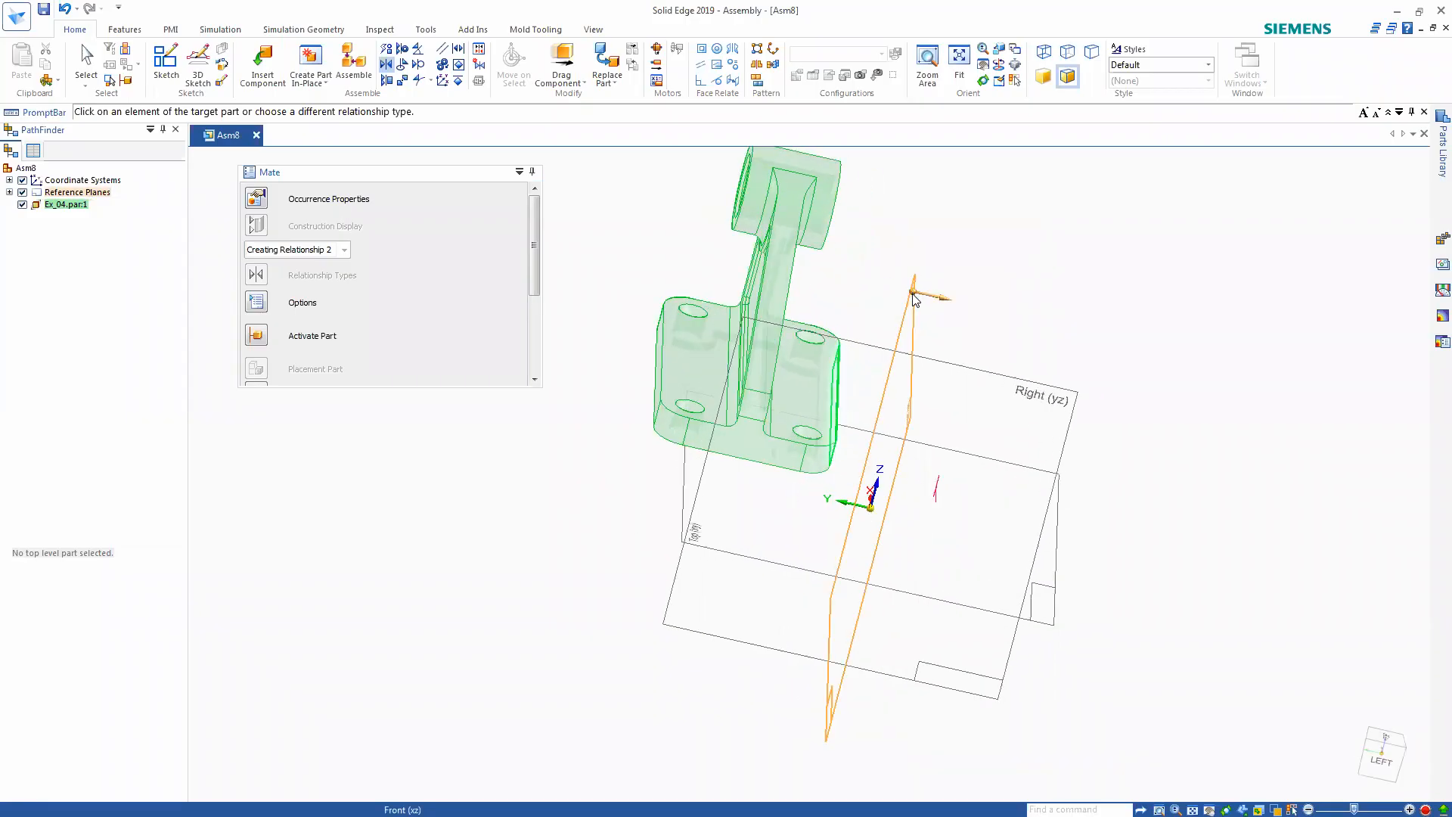
middle_click_drag(967, 297, 920, 292)
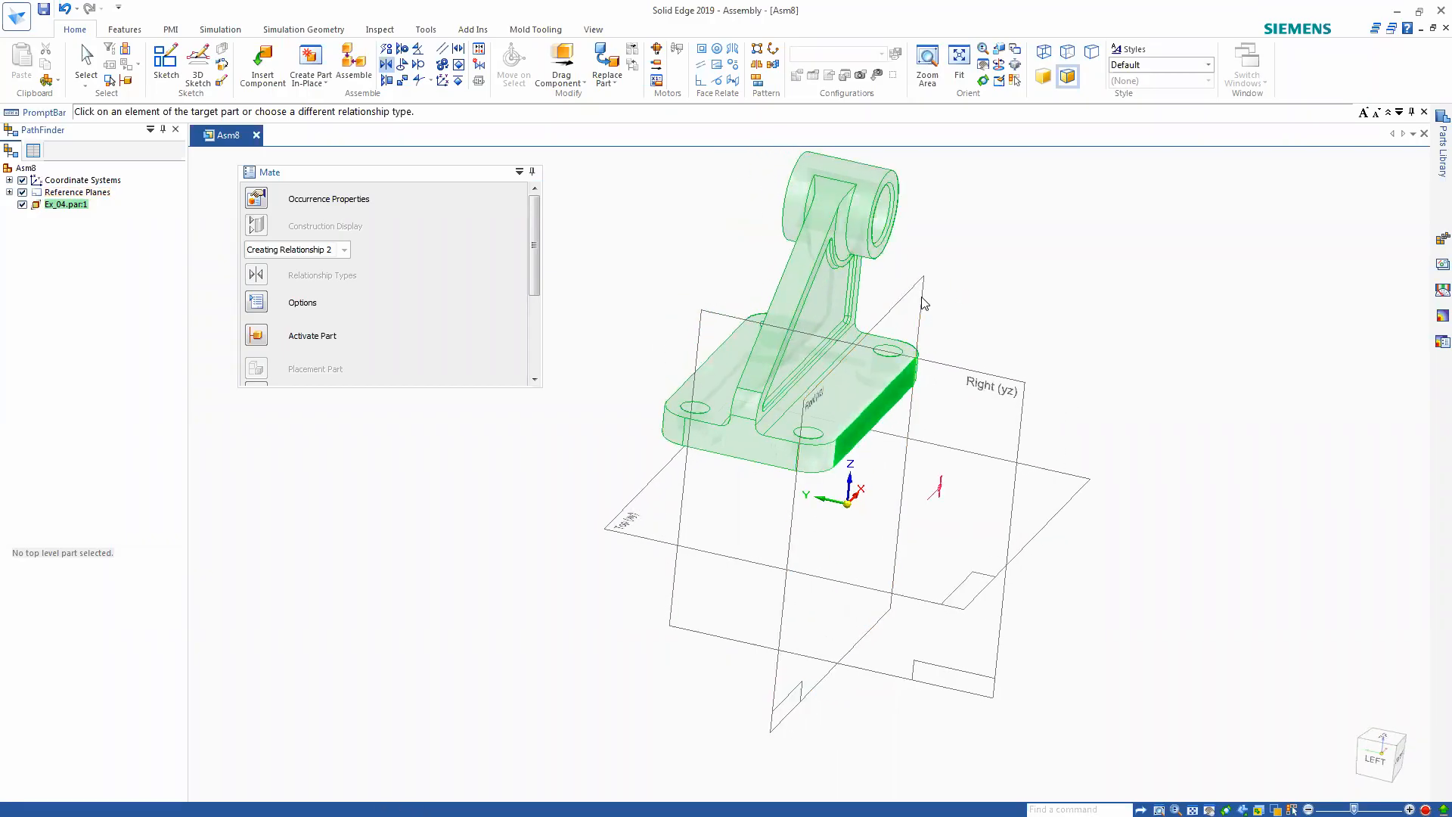
left_click(920, 295)
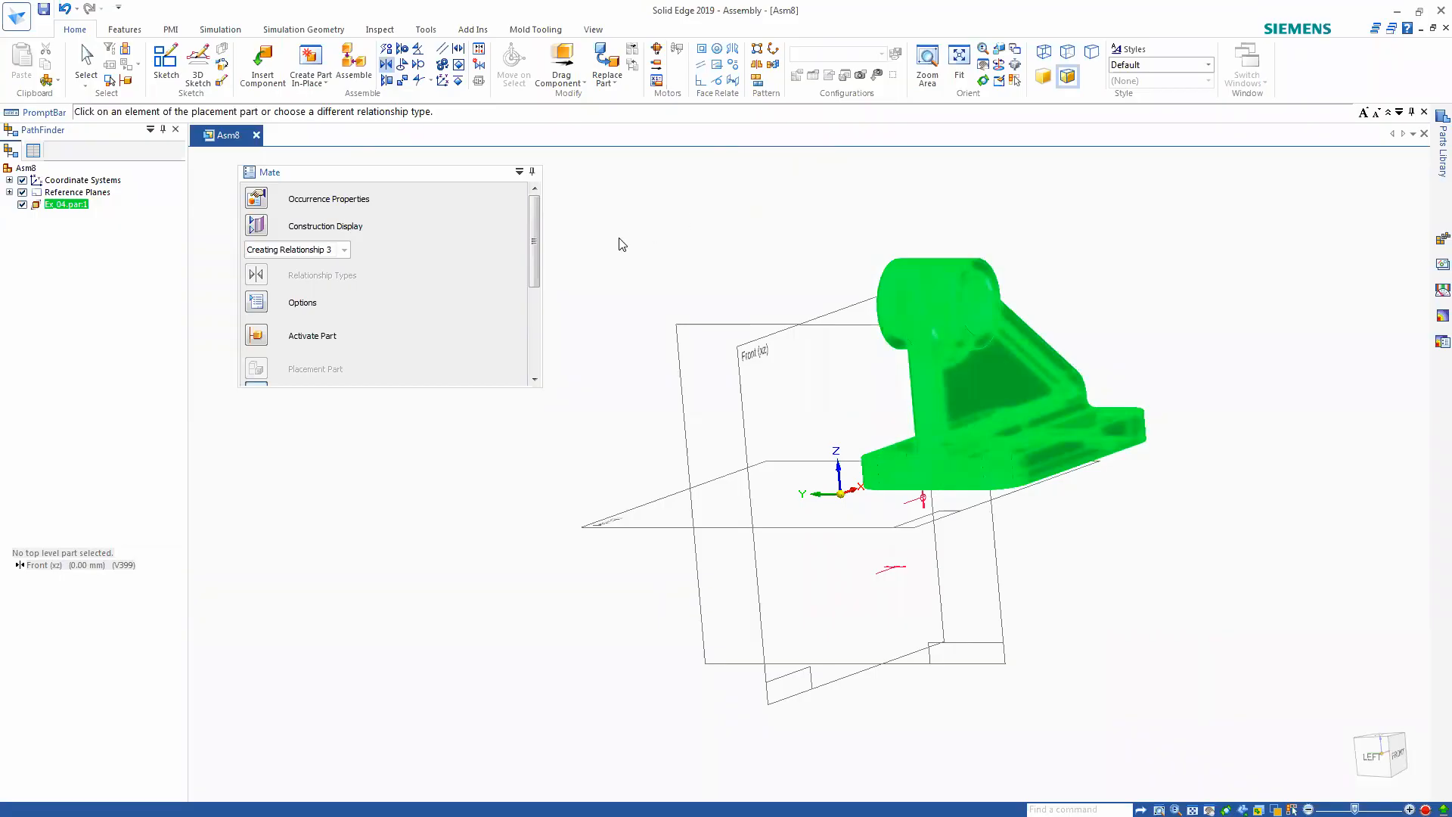
- Flip the relationship between the bracket's side face and the Front (xz) plane to turn the bracket around
left_click_drag(537, 248, 538, 344)
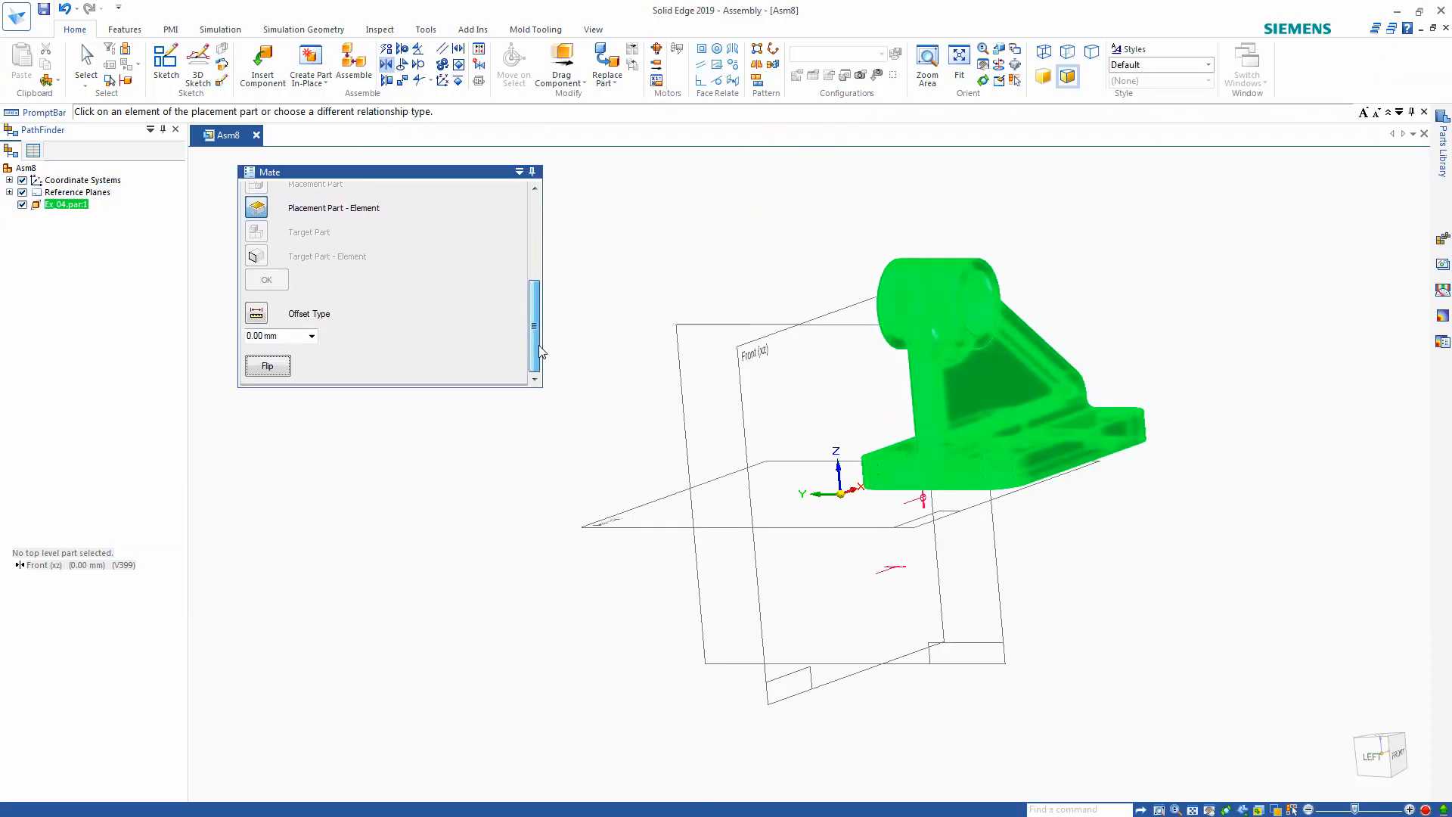
left_click(266, 366)
middle_click_drag(659, 297, 727, 279)
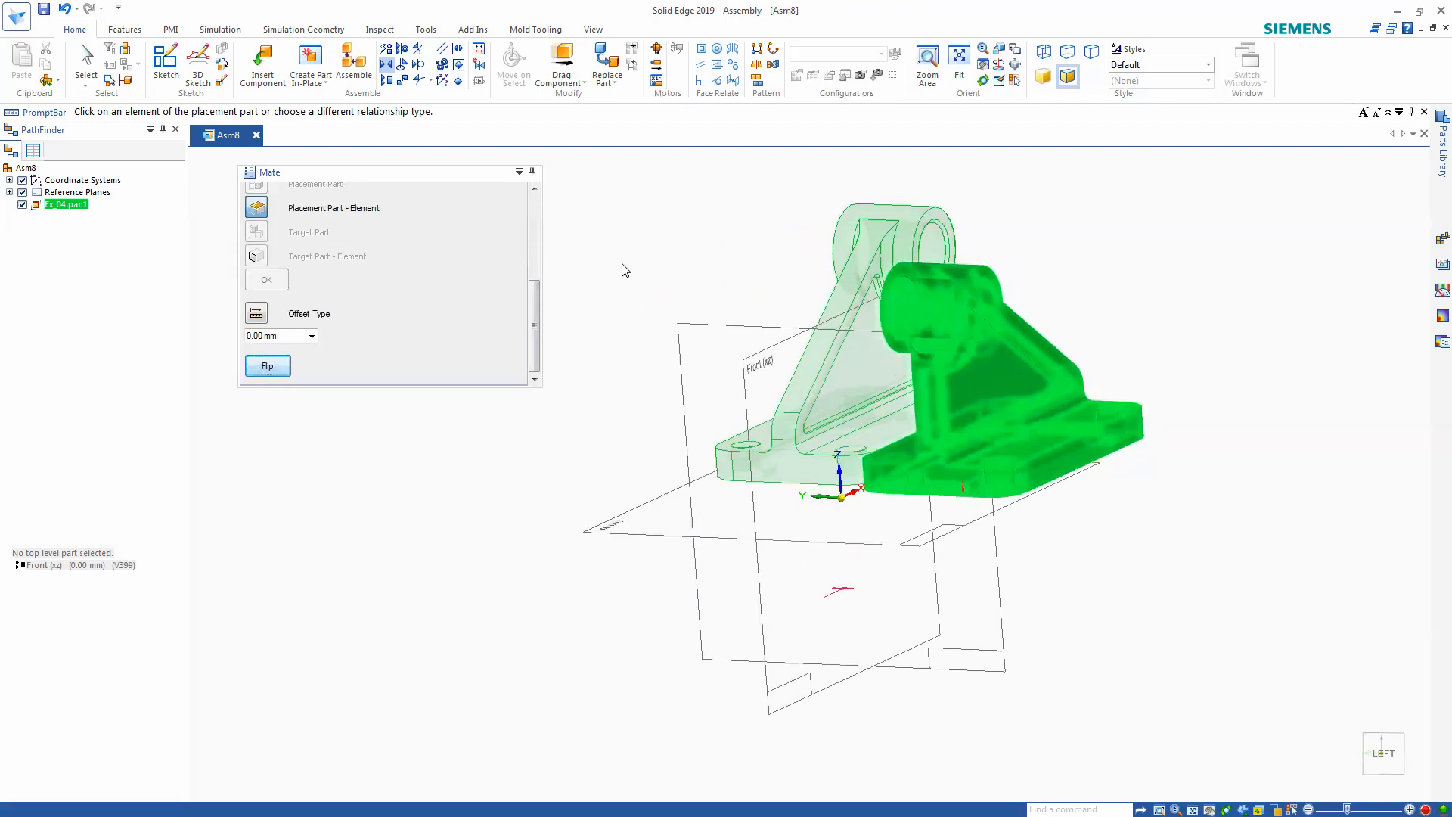
left_click(87, 63)
- Planar align the end face of the bracket's base below the bore with the Right (yz) reference plane
mouse_move(647, 254)
middle_mouse_down()
mouse_move(710, 226)
mouse_move(643, 222)
mouse_move(574, 257)
mouse_move(862, 237)
mouse_move(801, 237)
mouse_move(833, 272)
mouse_move(790, 257)
middle_mouse_up()
scroll(862, 237, "up", 4)
scroll(789, 258, "down", 3)
middle_click_drag(764, 205, 729, 230)
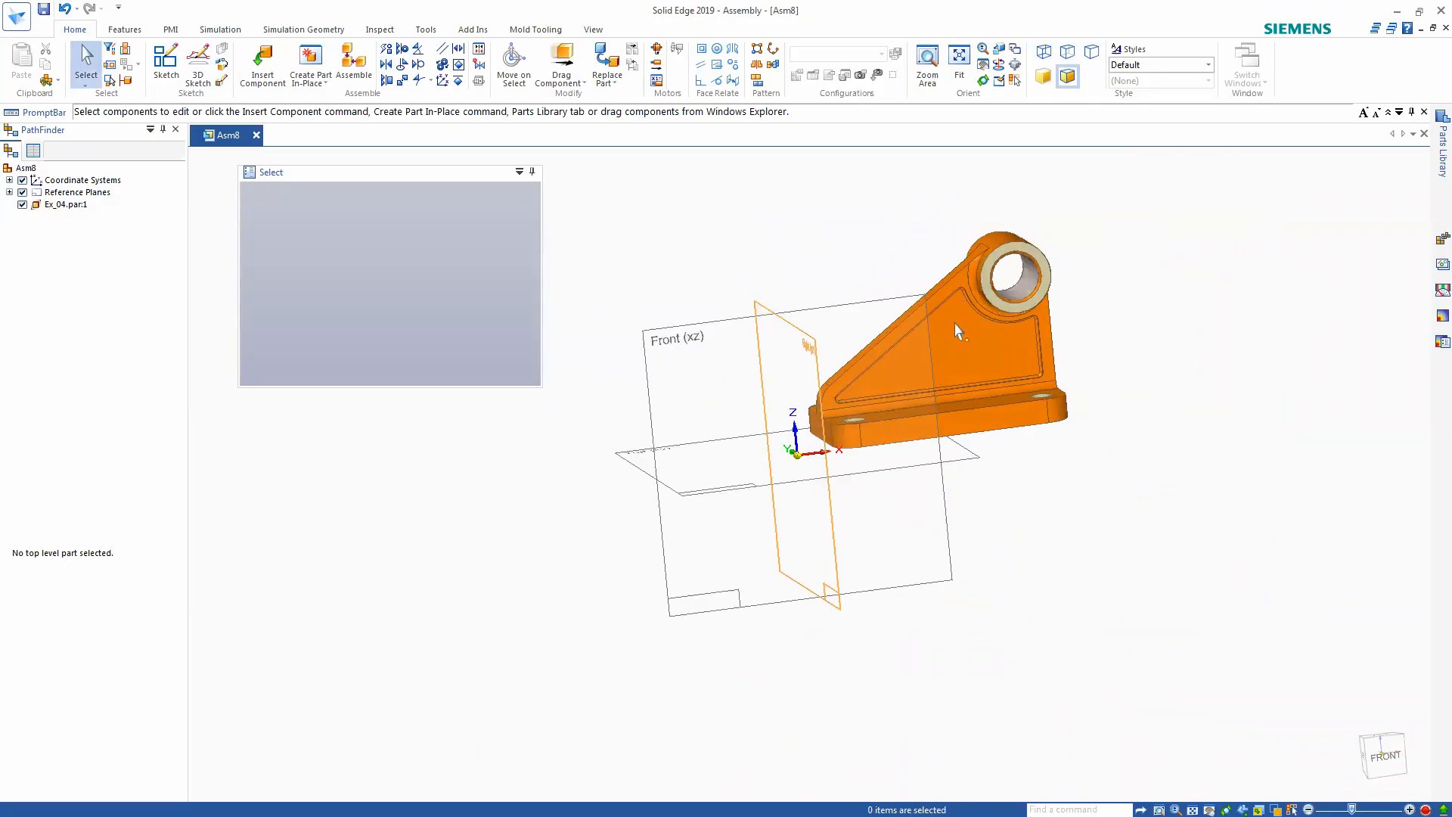
middle_click_drag(1017, 323, 1102, 366)
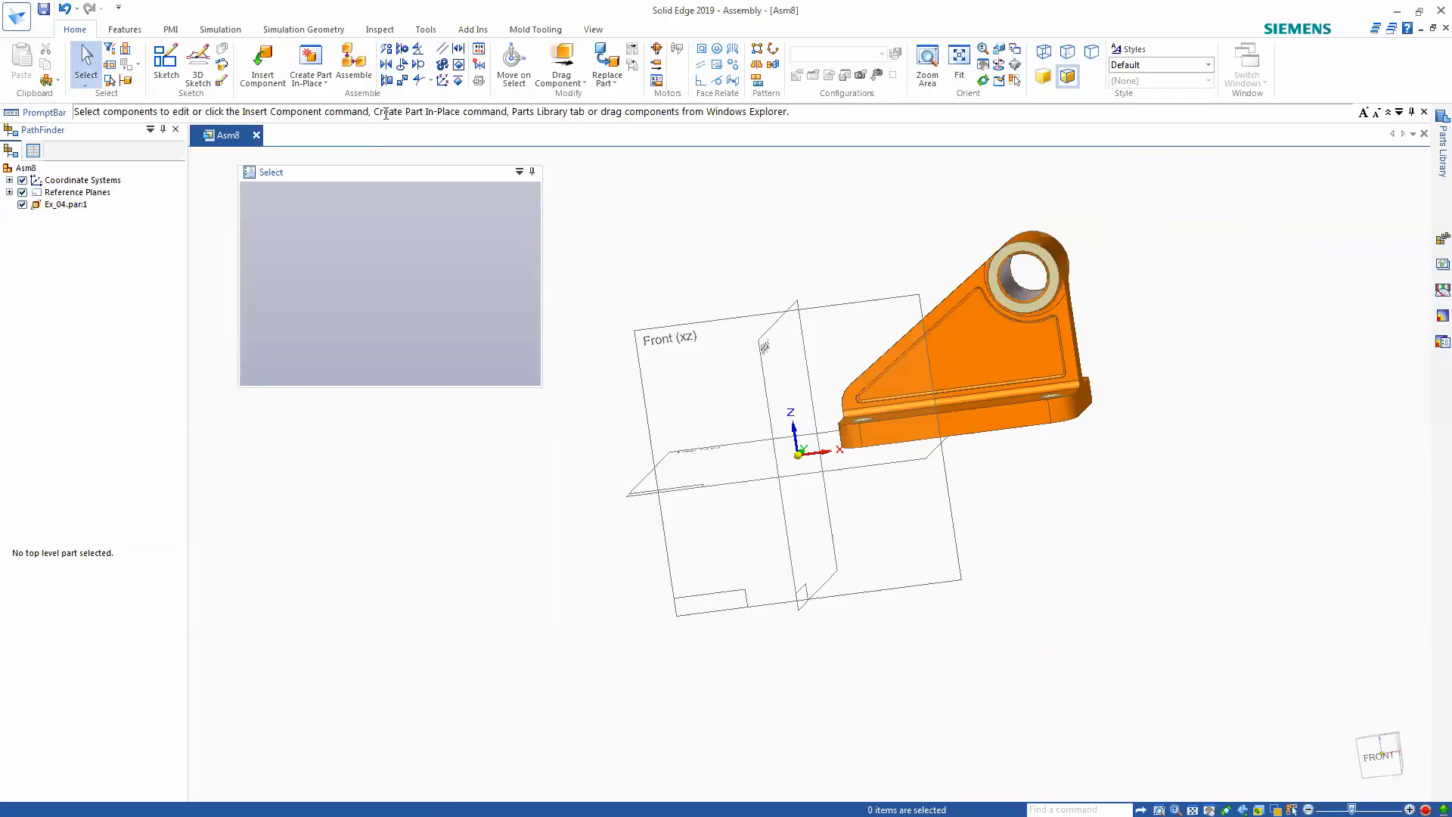
left_click(387, 82)
middle_click_drag(645, 211, 693, 211)
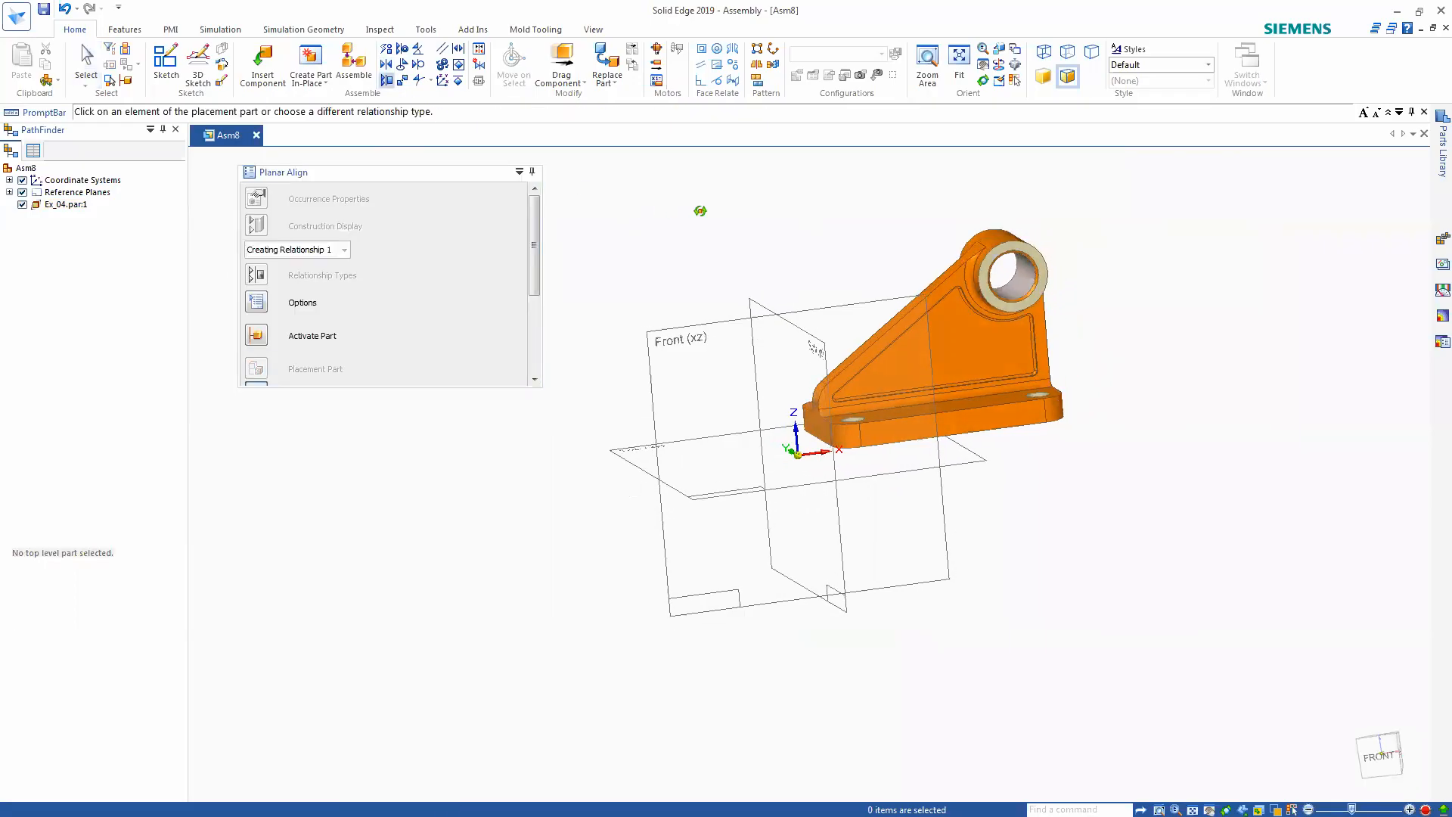
left_click(760, 309)
middle_click_drag(1127, 347, 1116, 384)
left_click(1091, 396)
middle_click_drag(956, 265, 1002, 246)
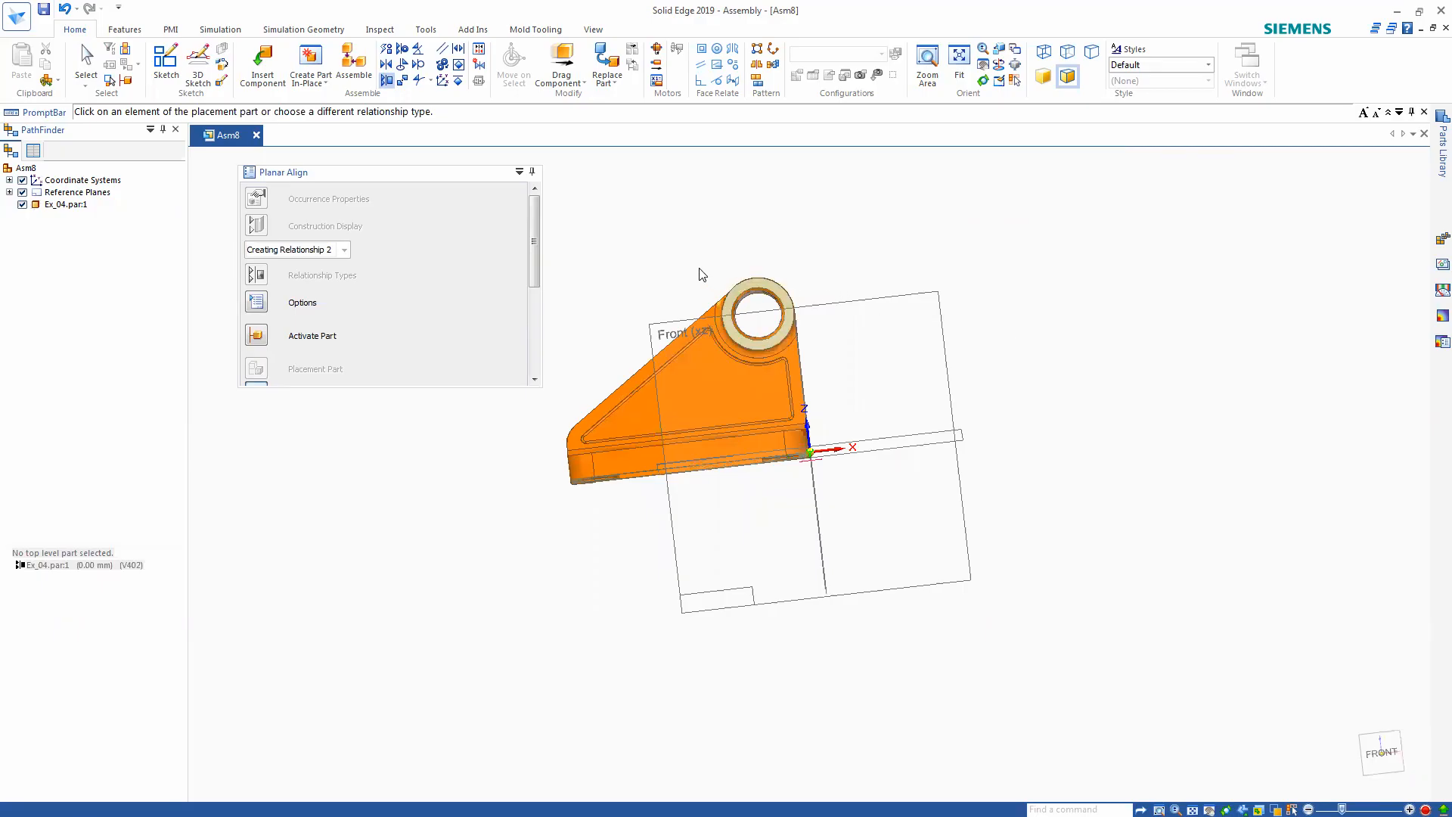
middle_click_drag(701, 274, 1127, 394)
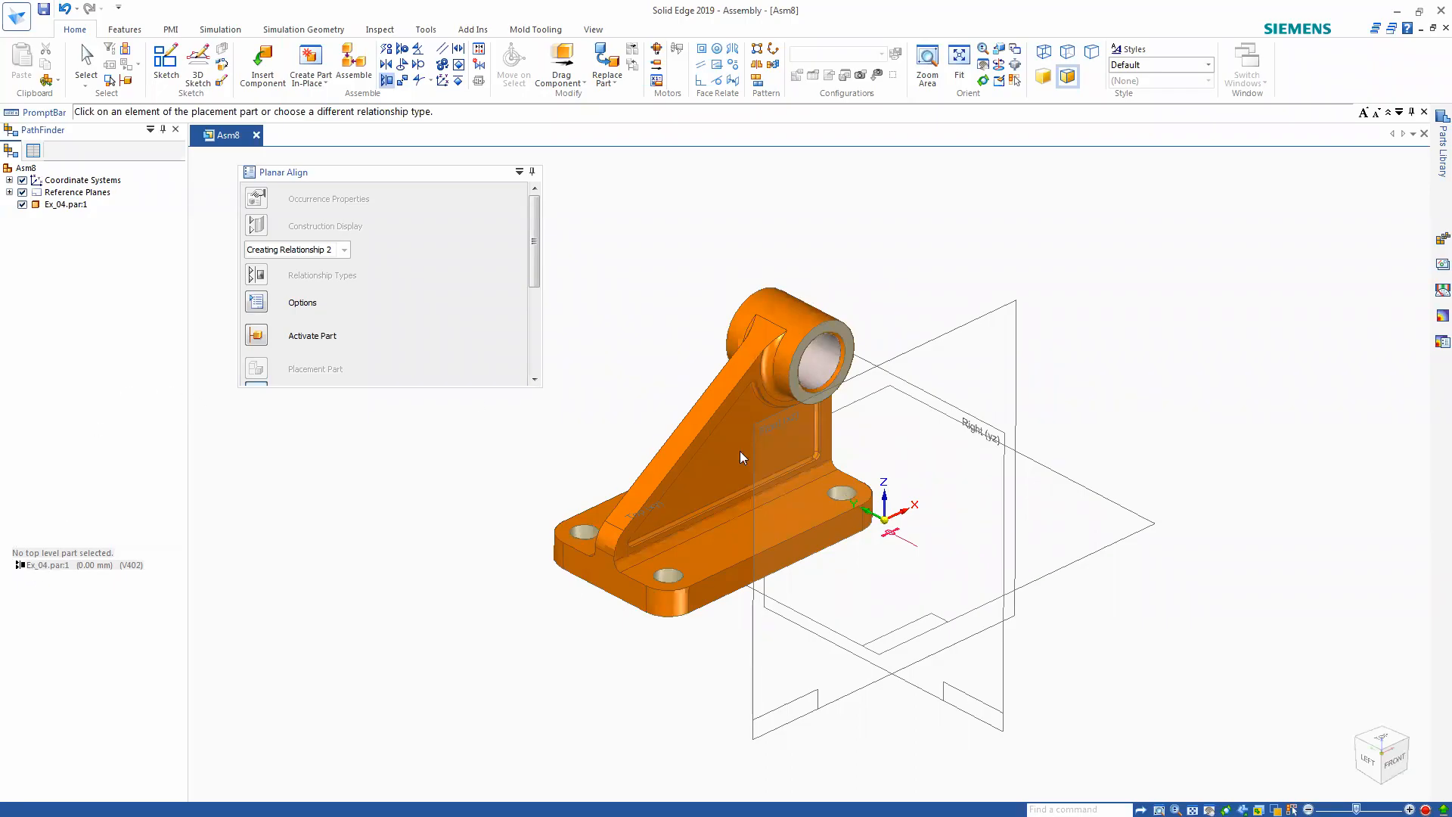
left_click(699, 423)
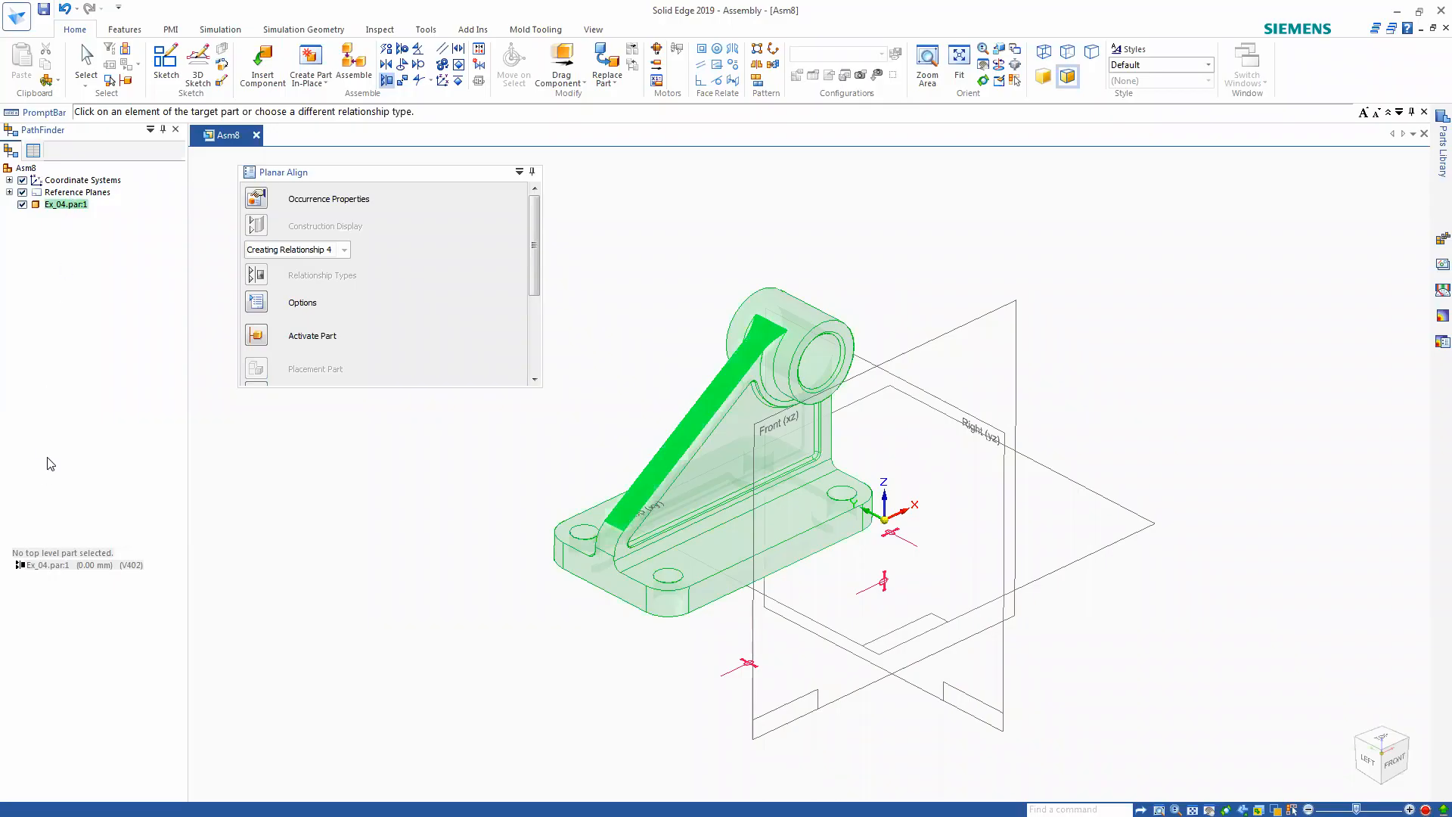
key("Escape")
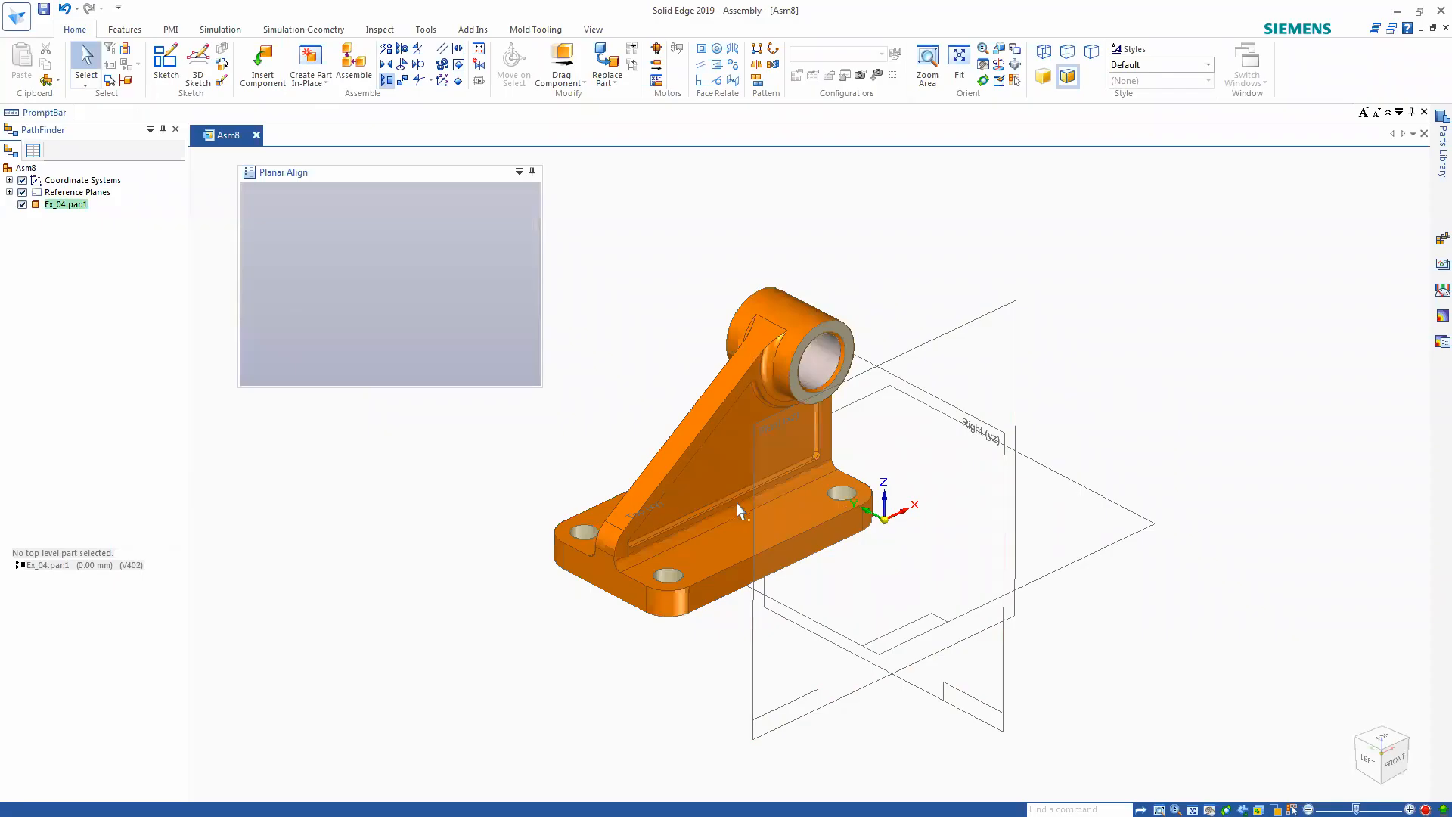
- Set the offset of the bracket's mate to the Top (xy) plane to 10 mm
left_click(673, 463)
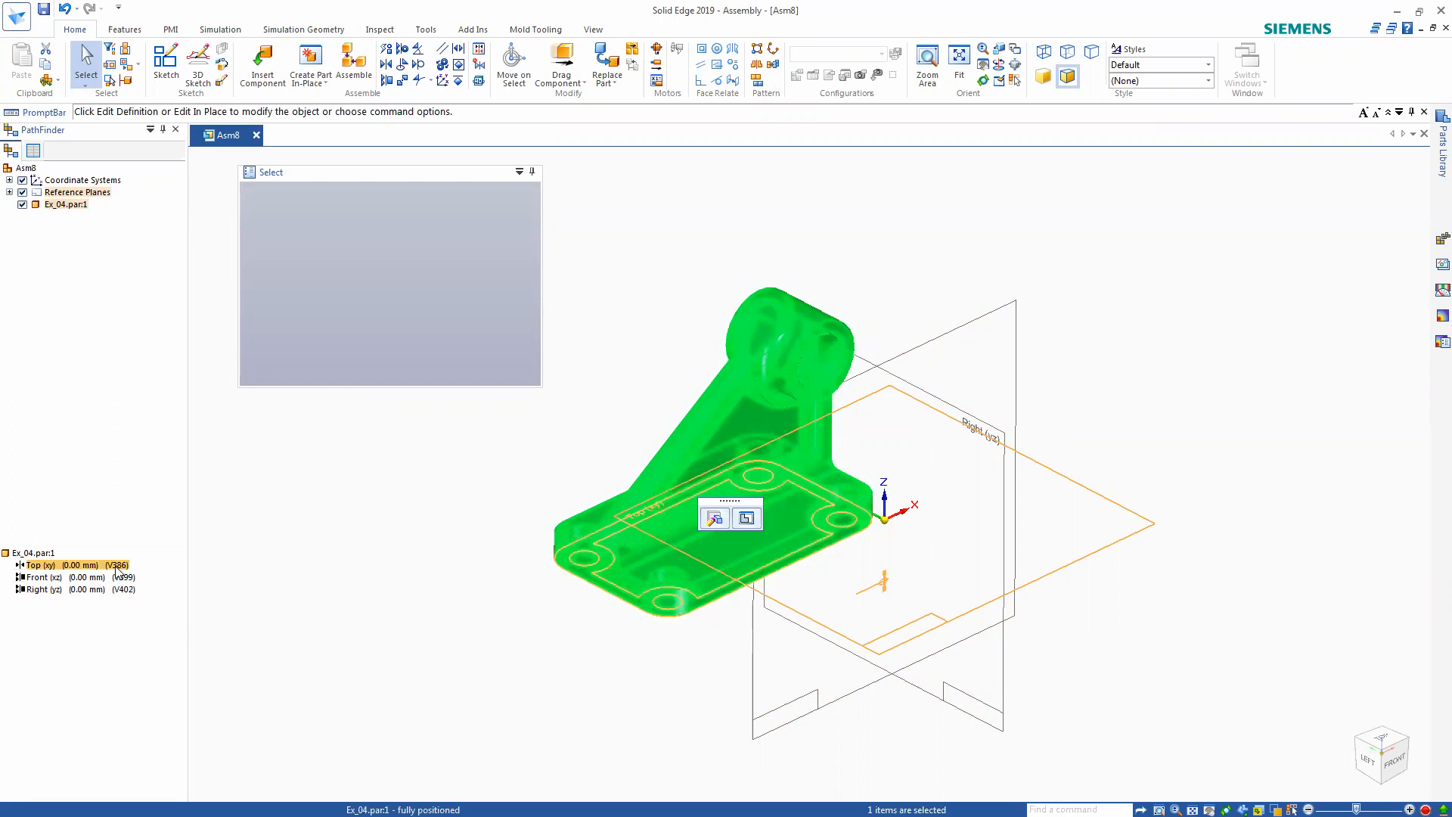
left_click(80, 568)
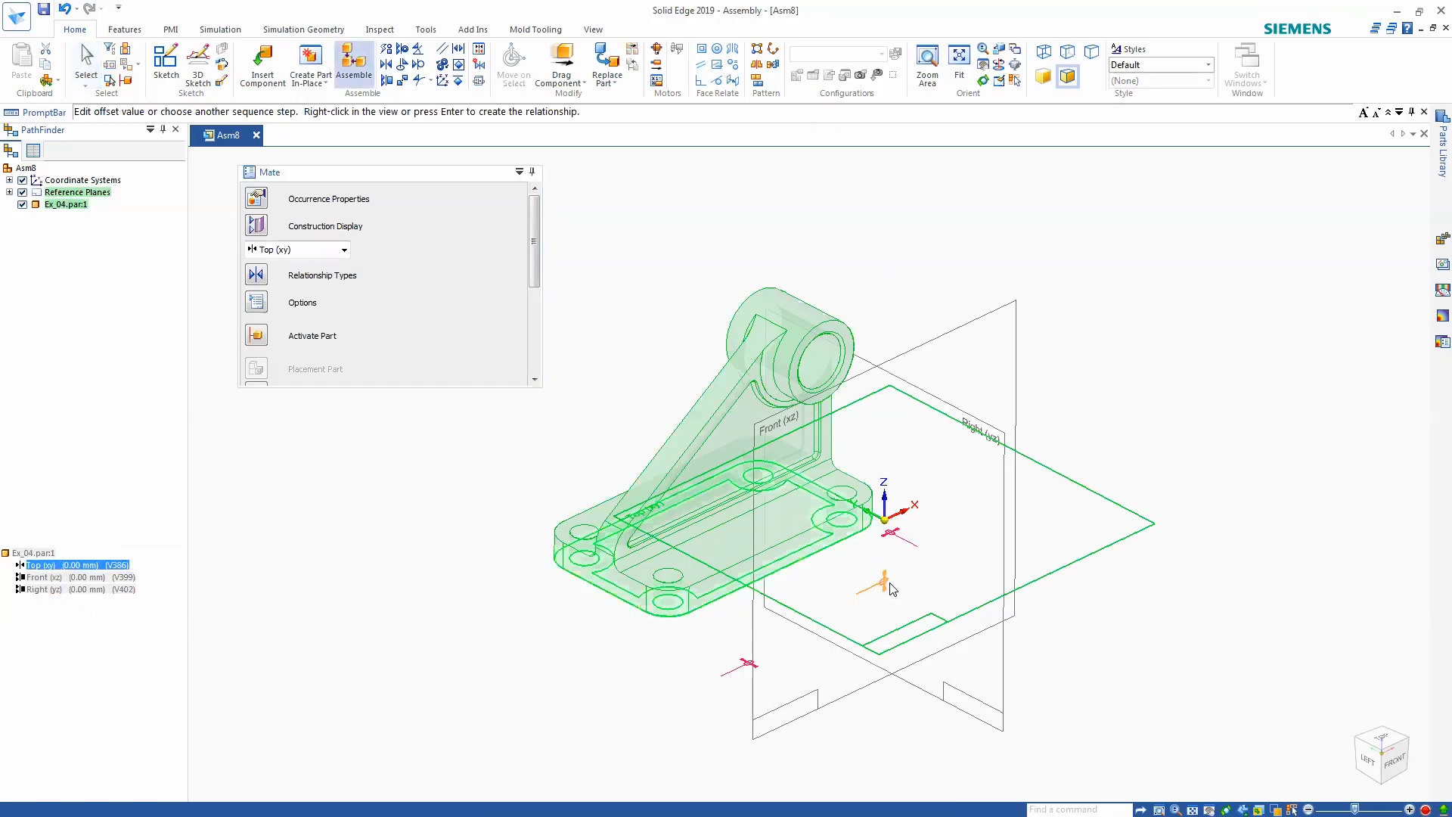
left_click_drag(533, 266, 534, 356)
left_click(277, 342)
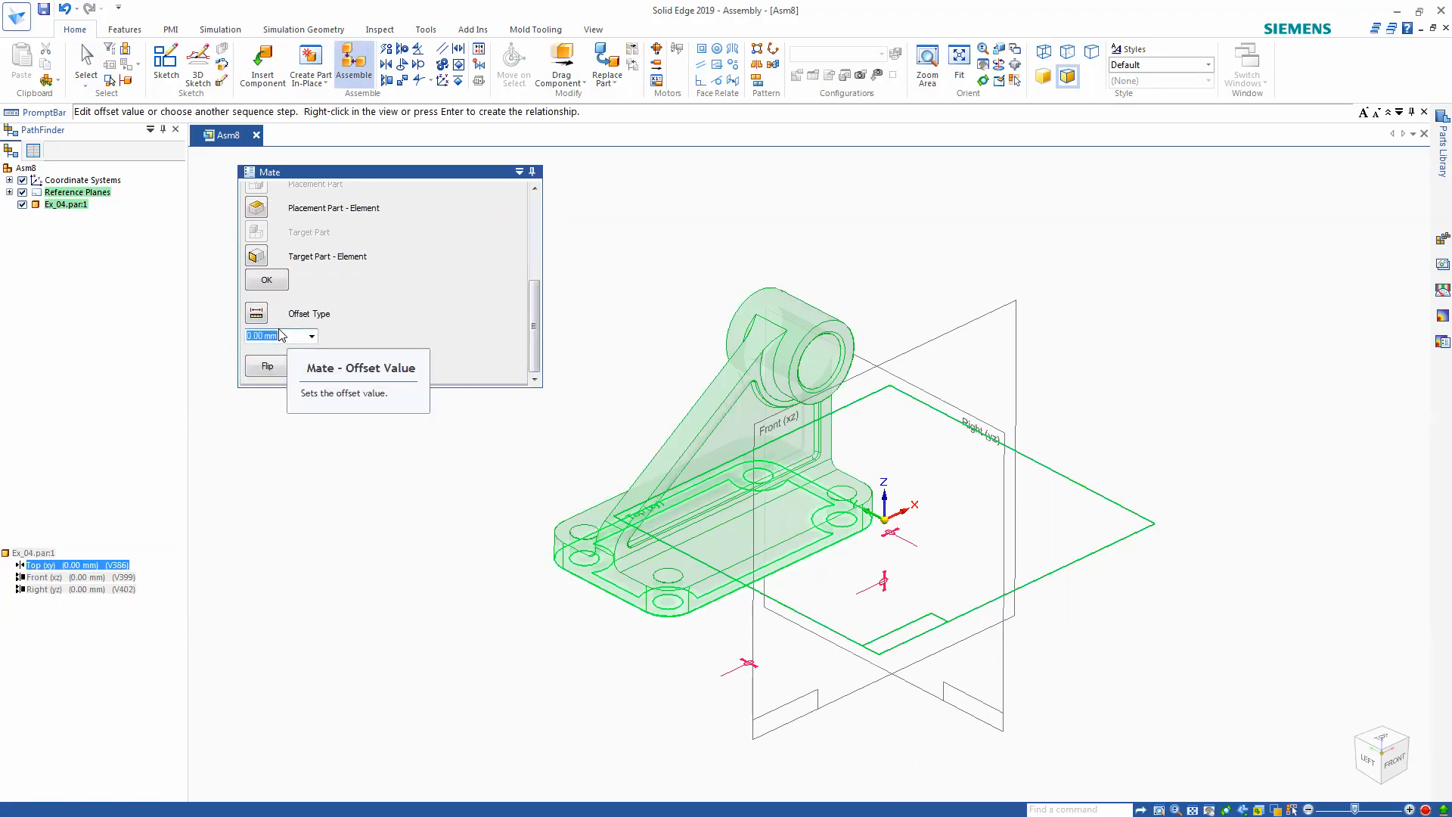
type("10")
key("Return")
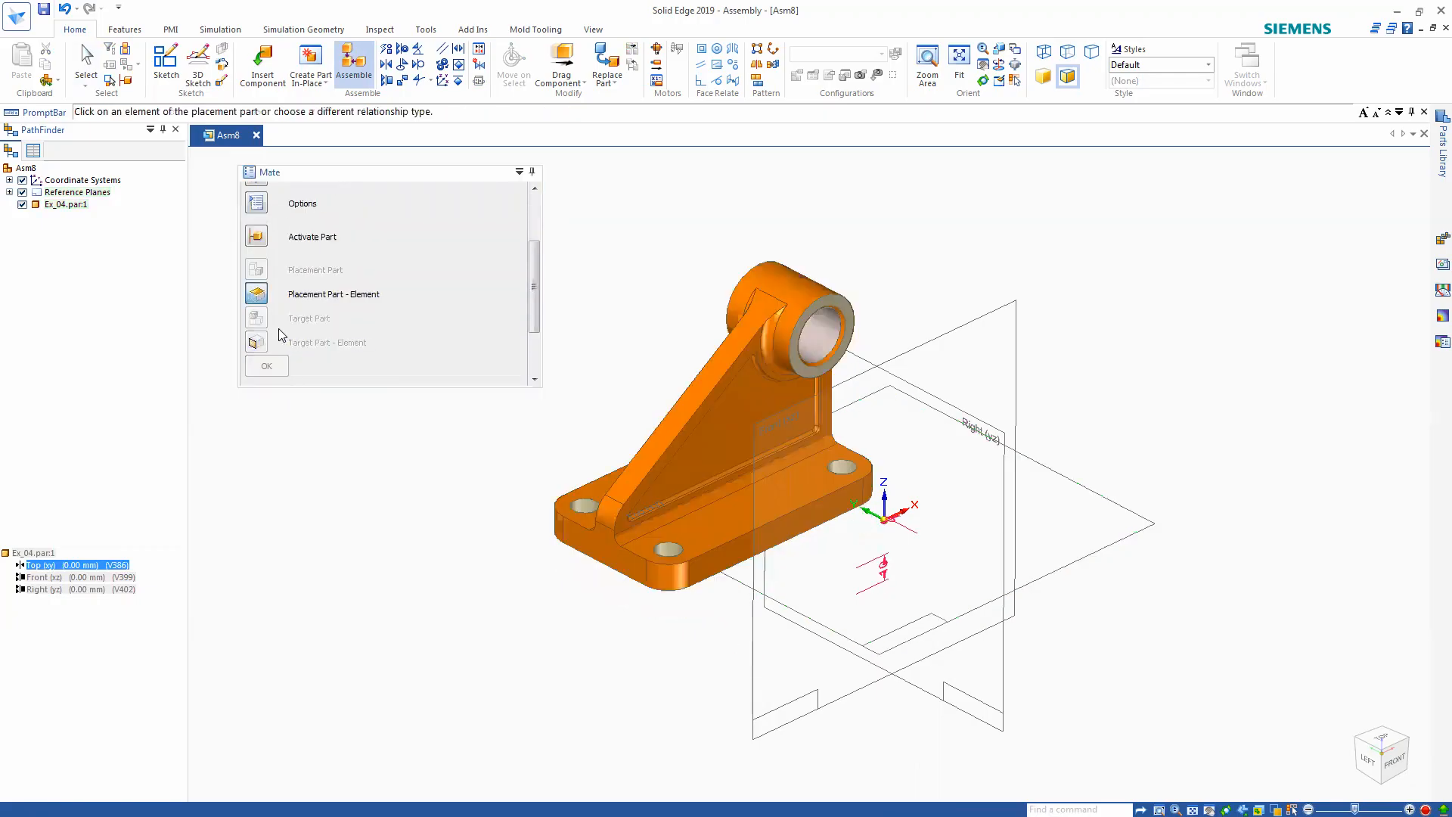
middle_click_drag(602, 537, 592, 439)
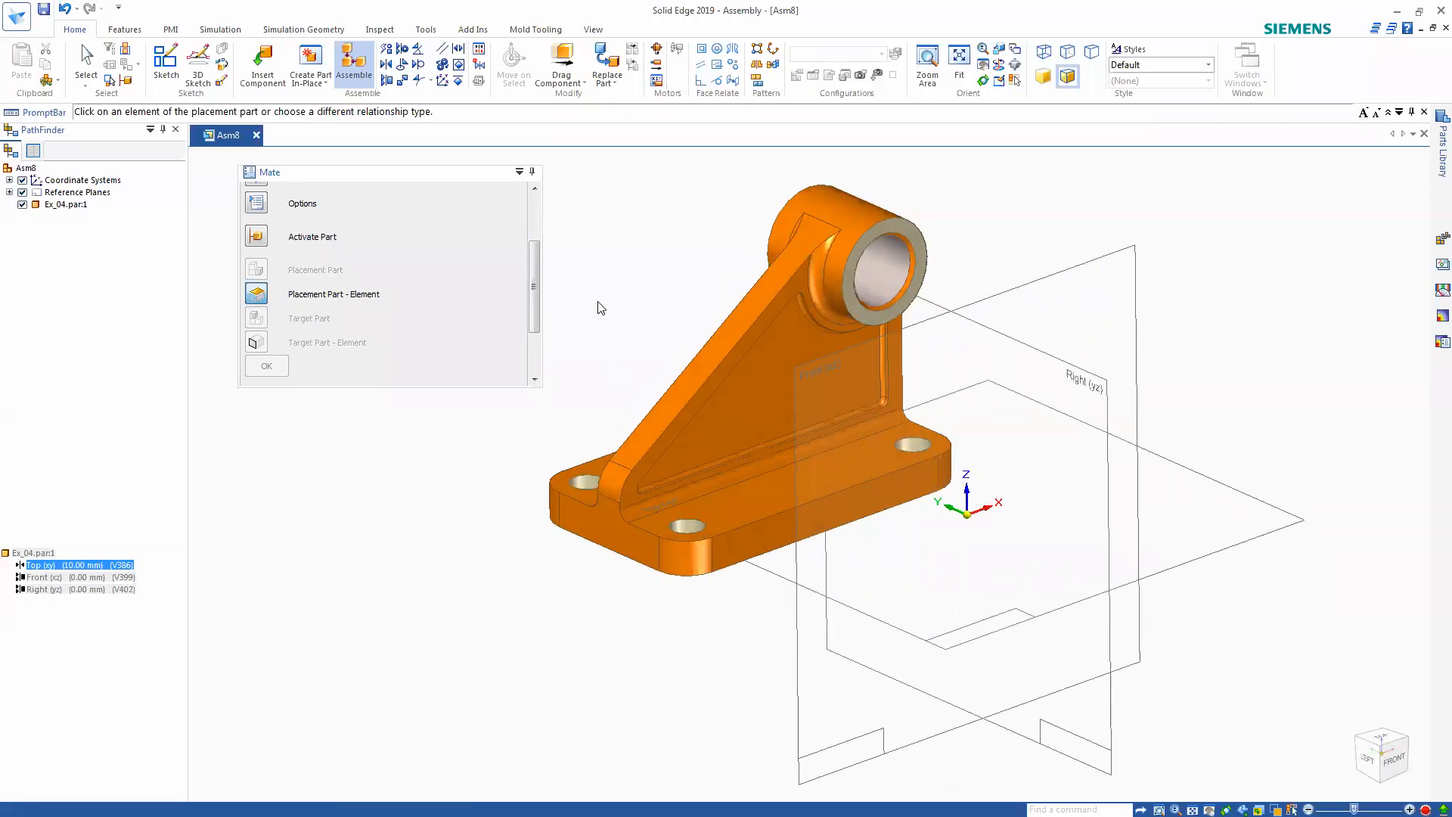
- Preview the models in the parts library and insert S2_Example Case 2A.par into the assembly beside the bracket
left_click(262, 62)
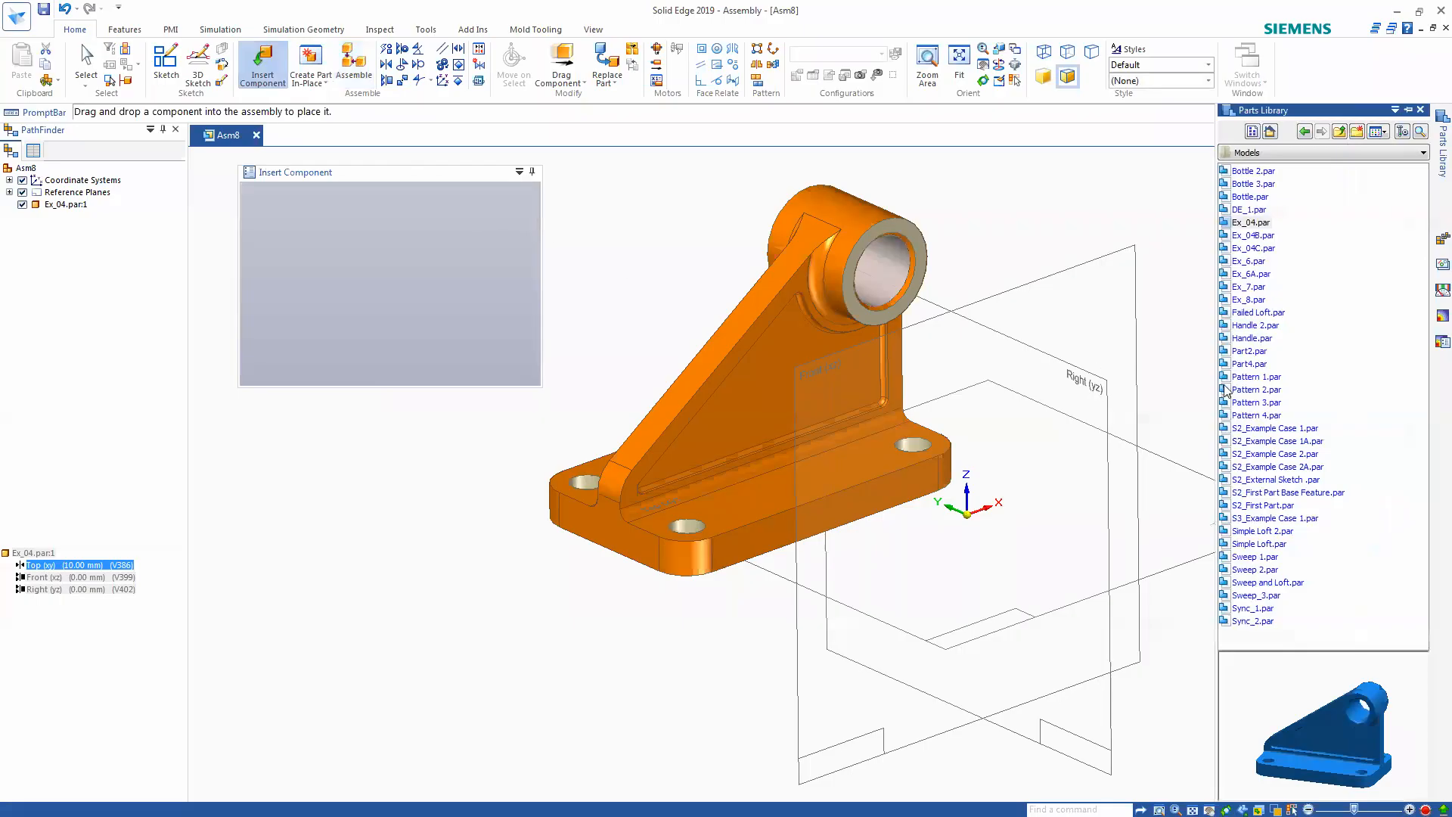
left_click(1242, 185)
left_click(1240, 273)
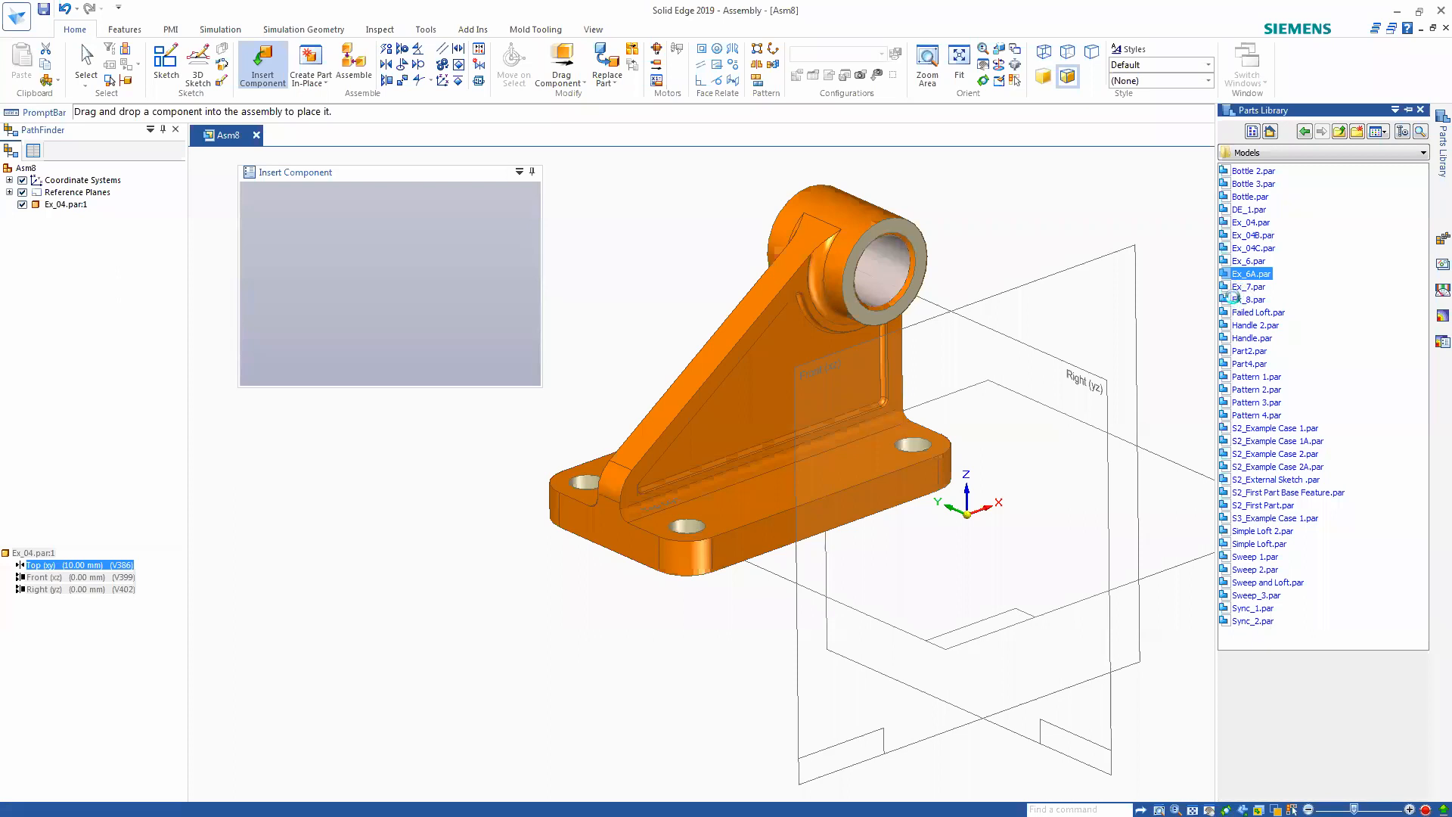
left_click(1235, 289)
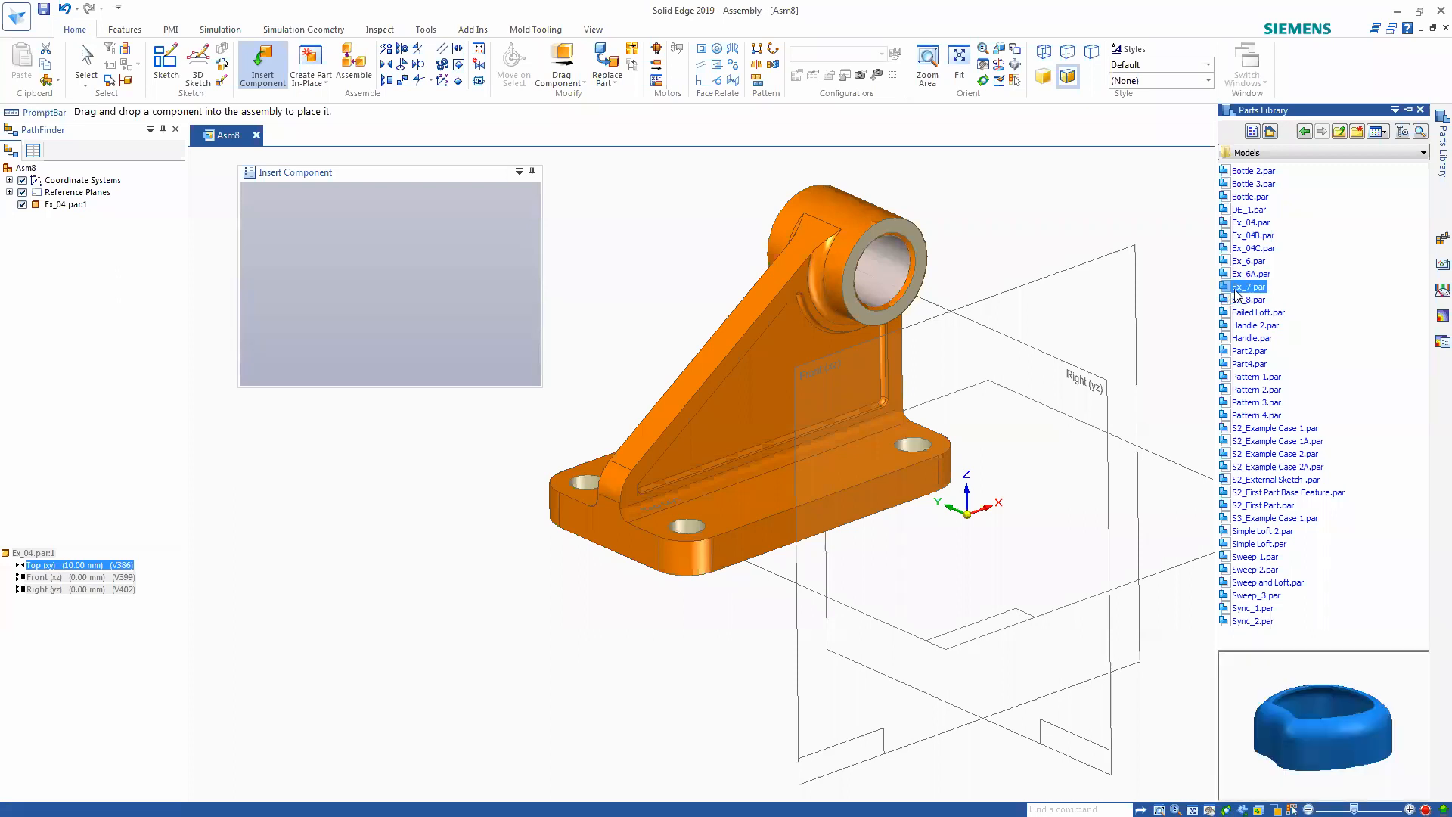
left_click(1244, 339)
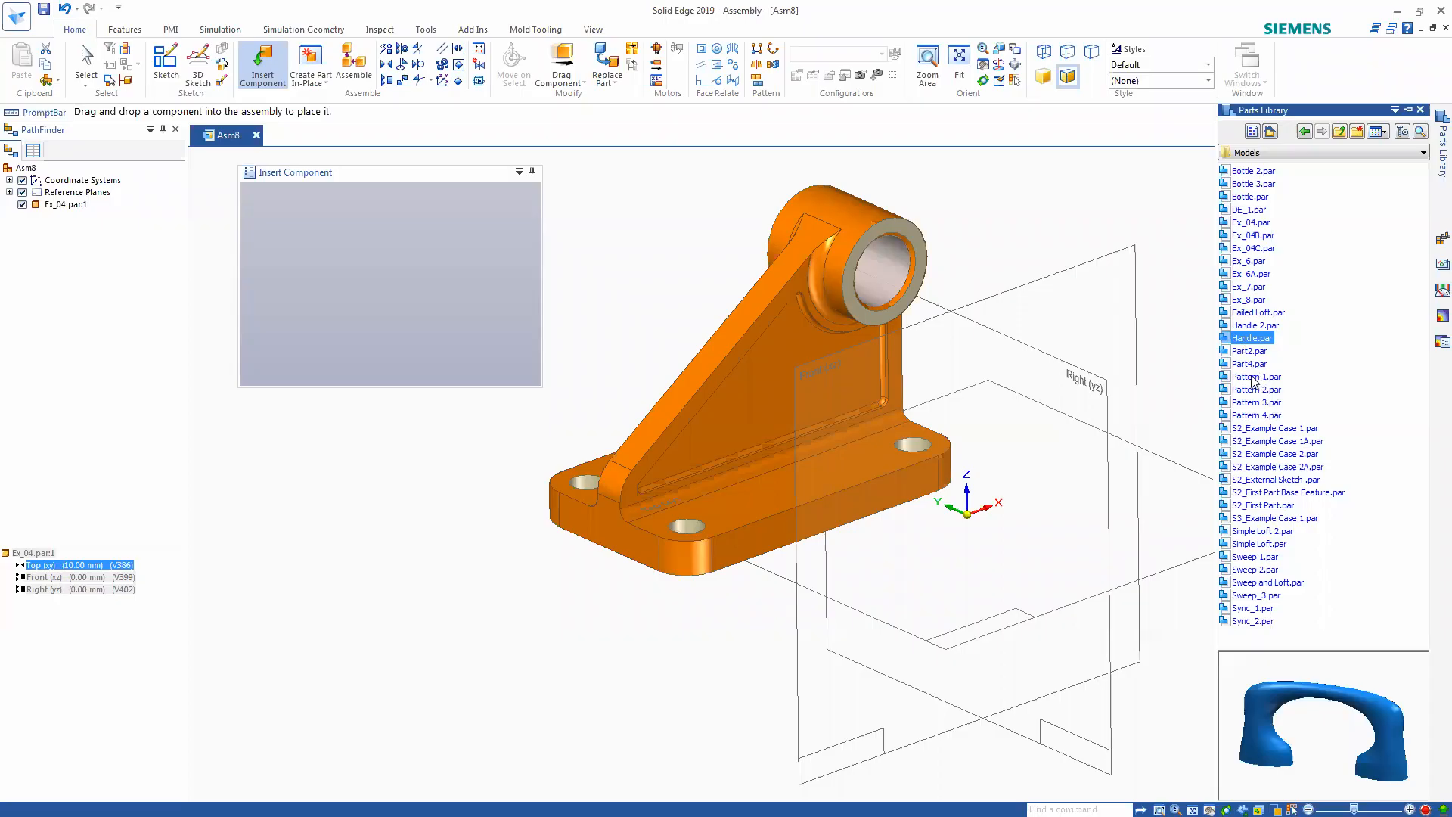
left_click(1252, 378)
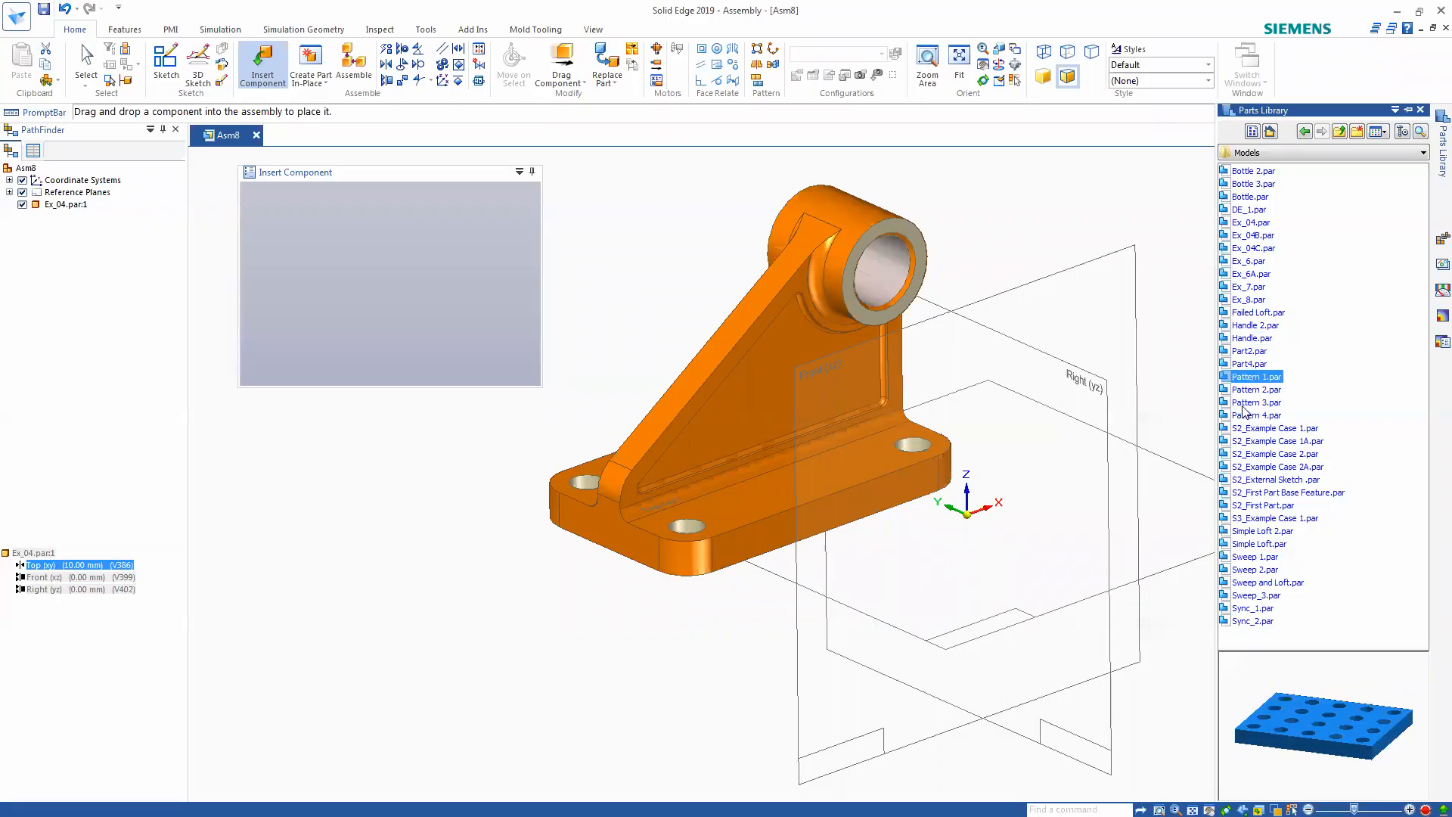
left_click(1240, 442)
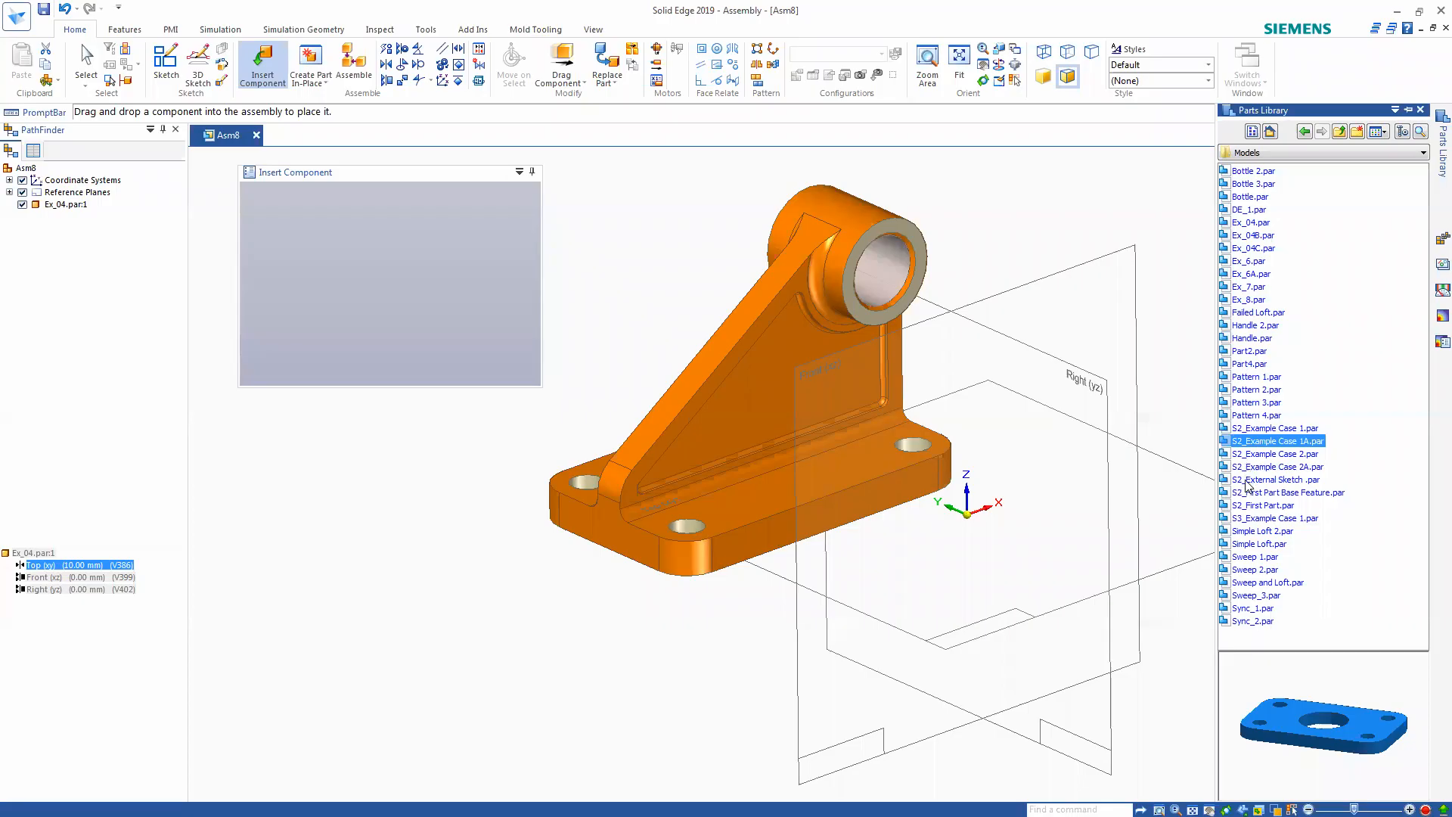
left_click(1240, 467)
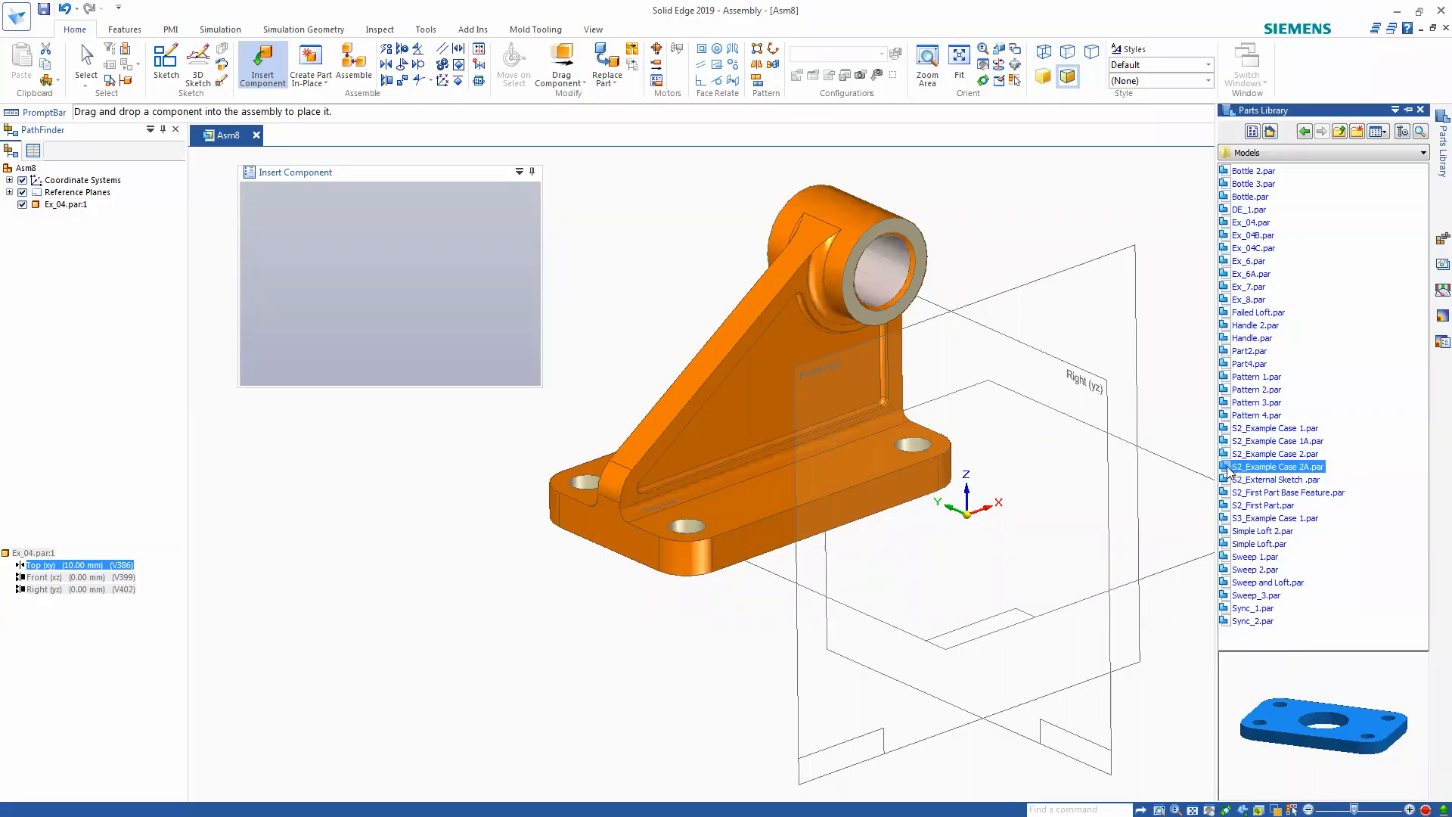
left_click_drag(1230, 472, 1035, 394)
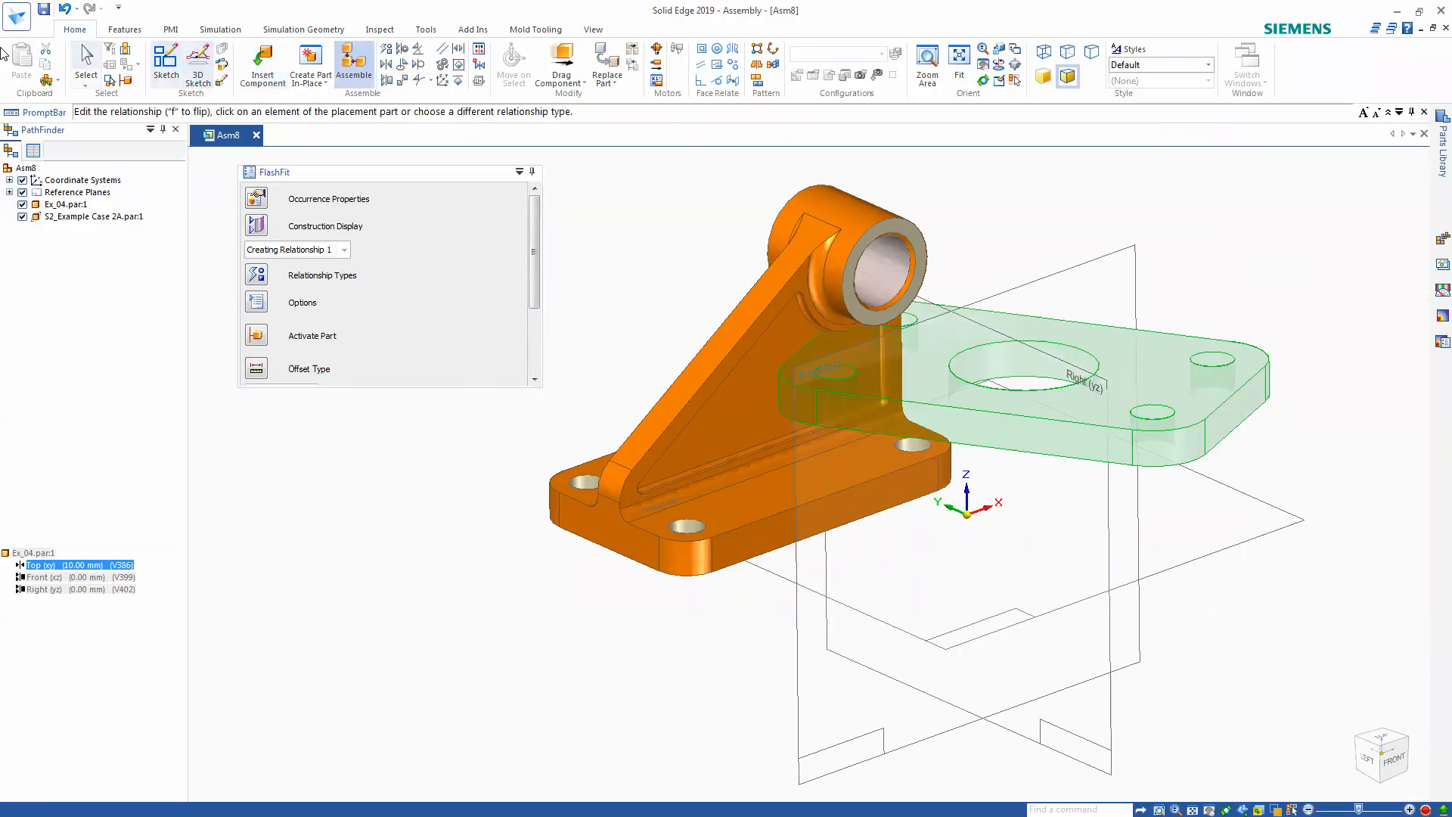
left_click(85, 64)
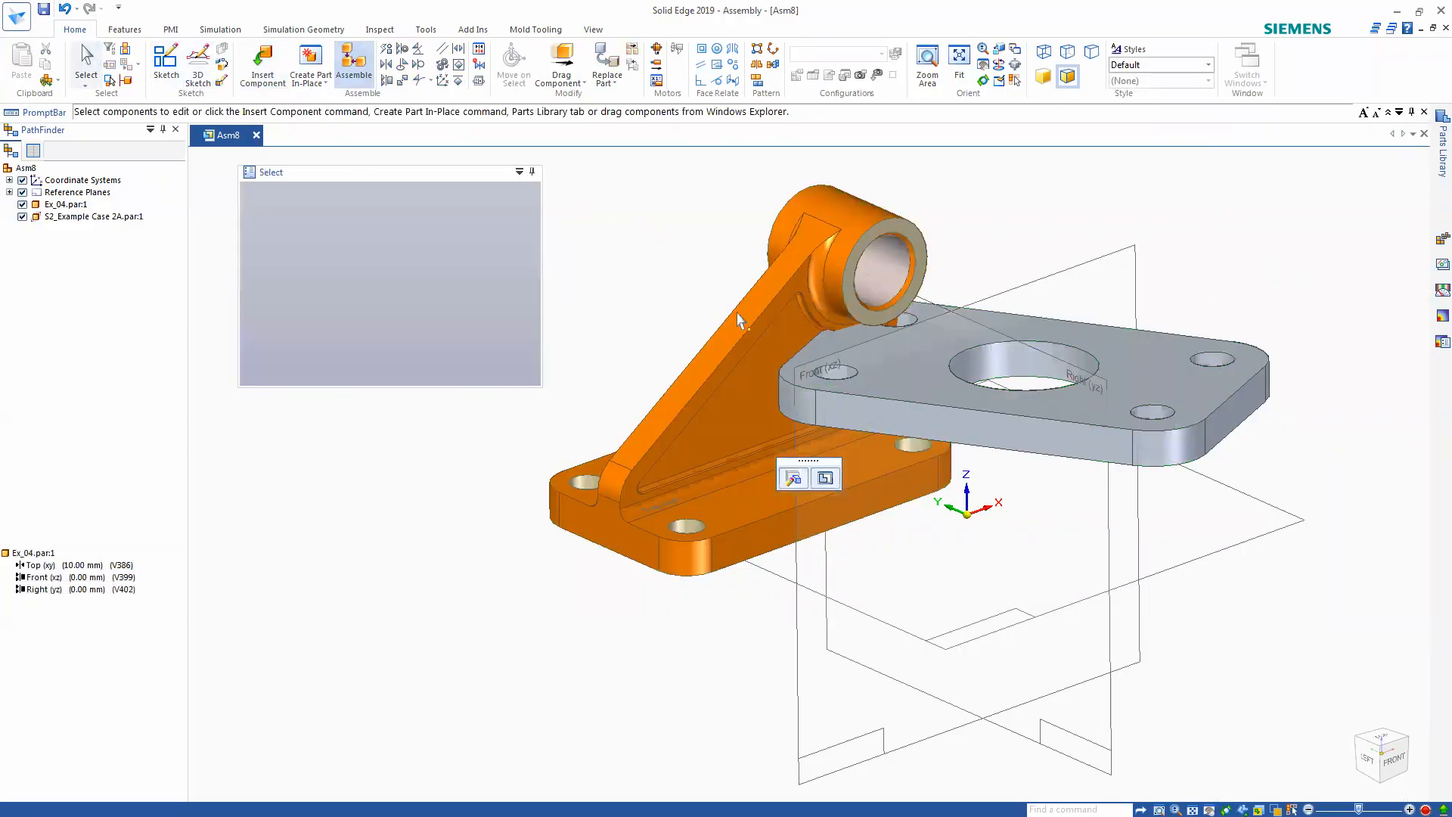
- Hide the assembly's reference planes
middle_click_drag(868, 263, 756, 496)
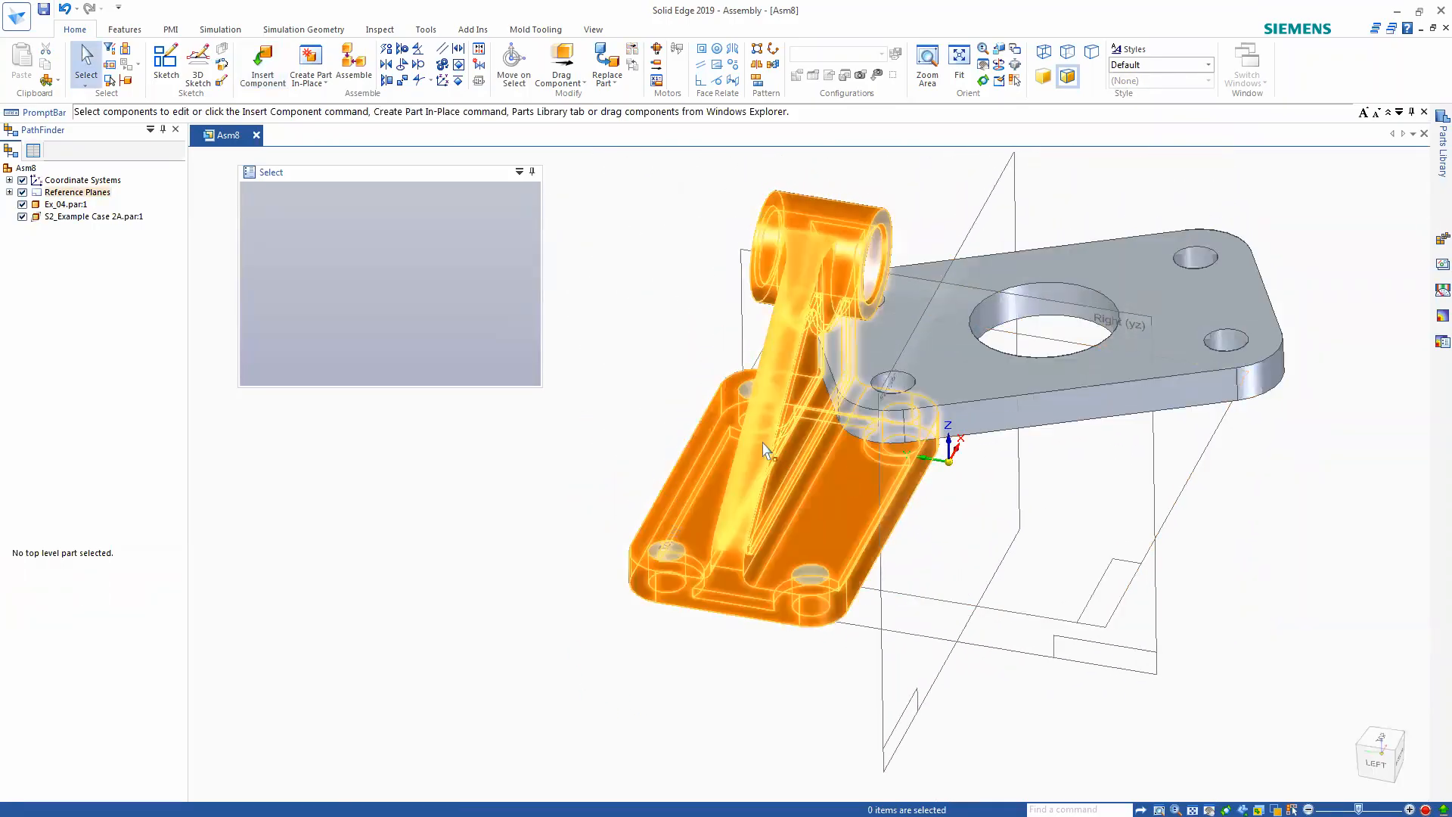
middle_click_drag(557, 535, 508, 528)
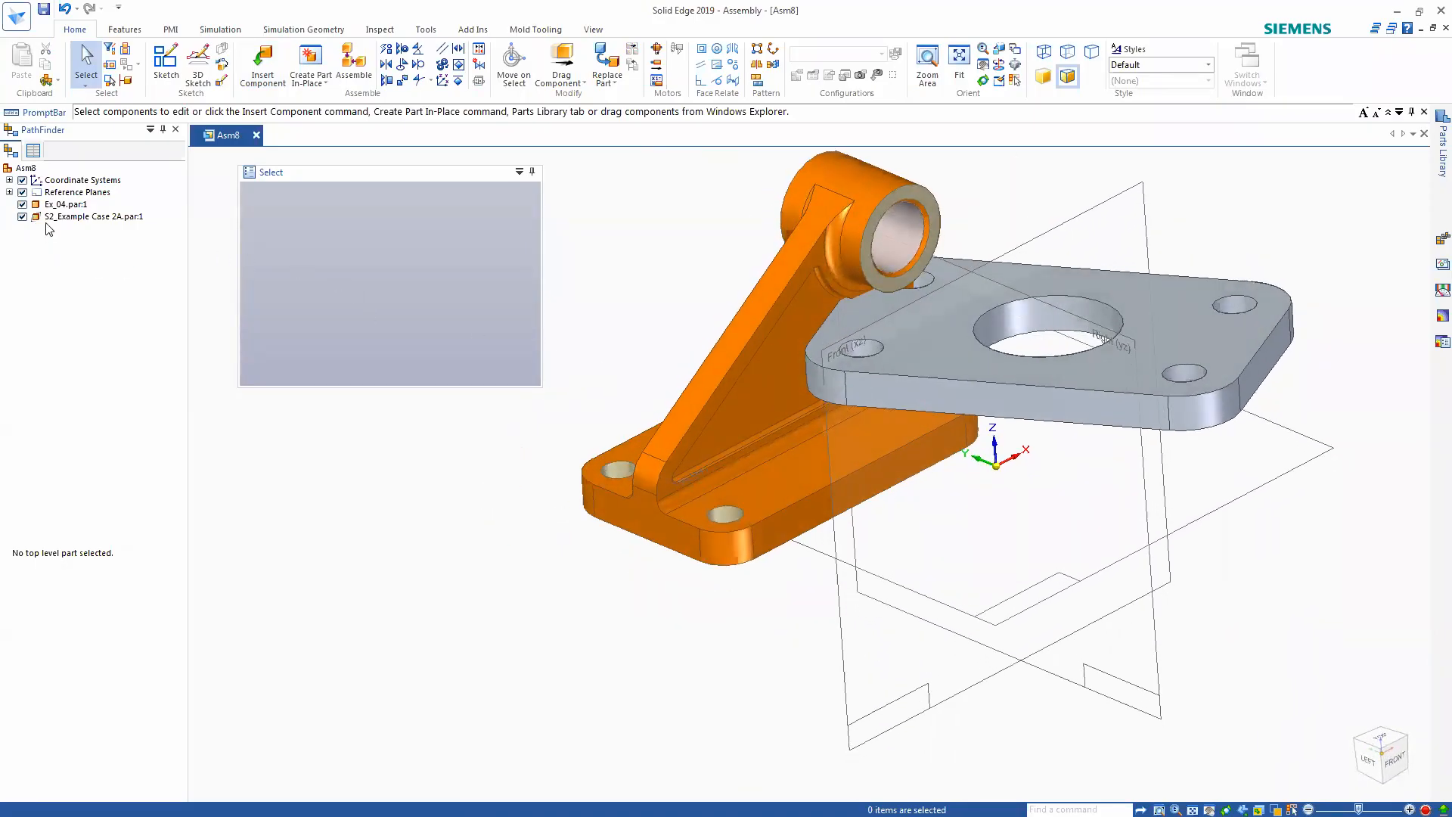
left_click(22, 192)
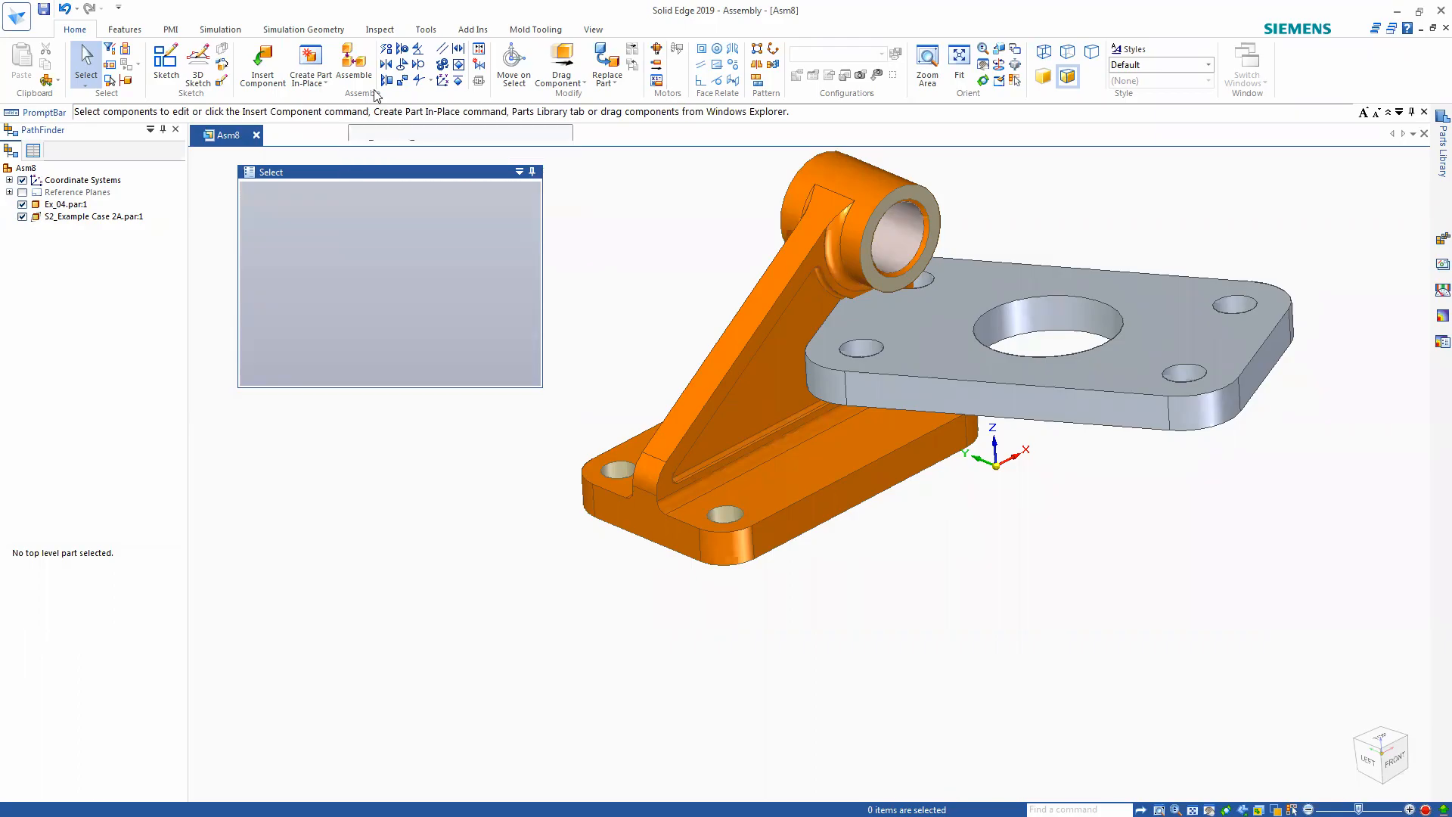
- Mate the upper face of the plate to the underside of the bracket's base
left_click(386, 65)
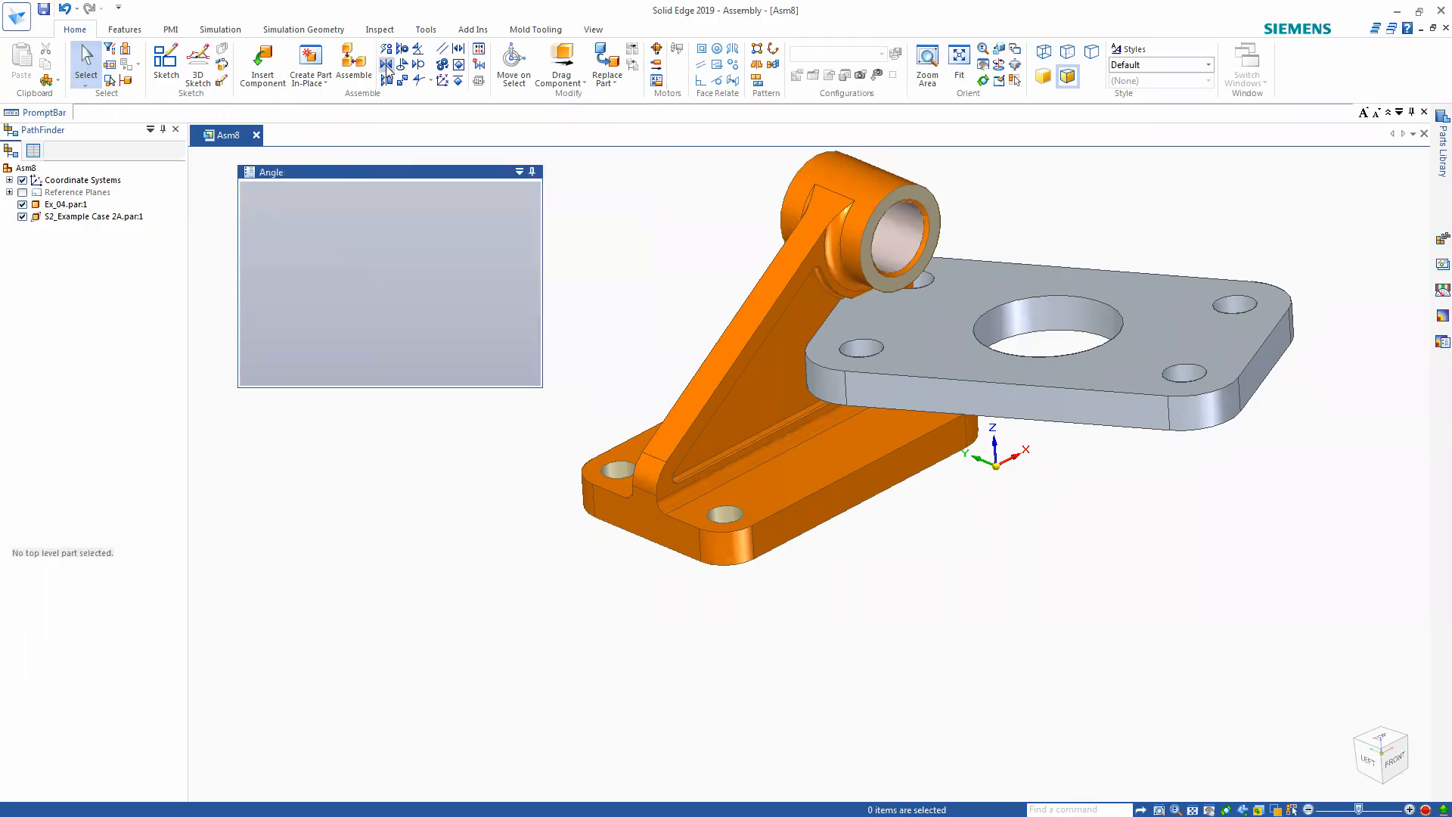
left_click(940, 341)
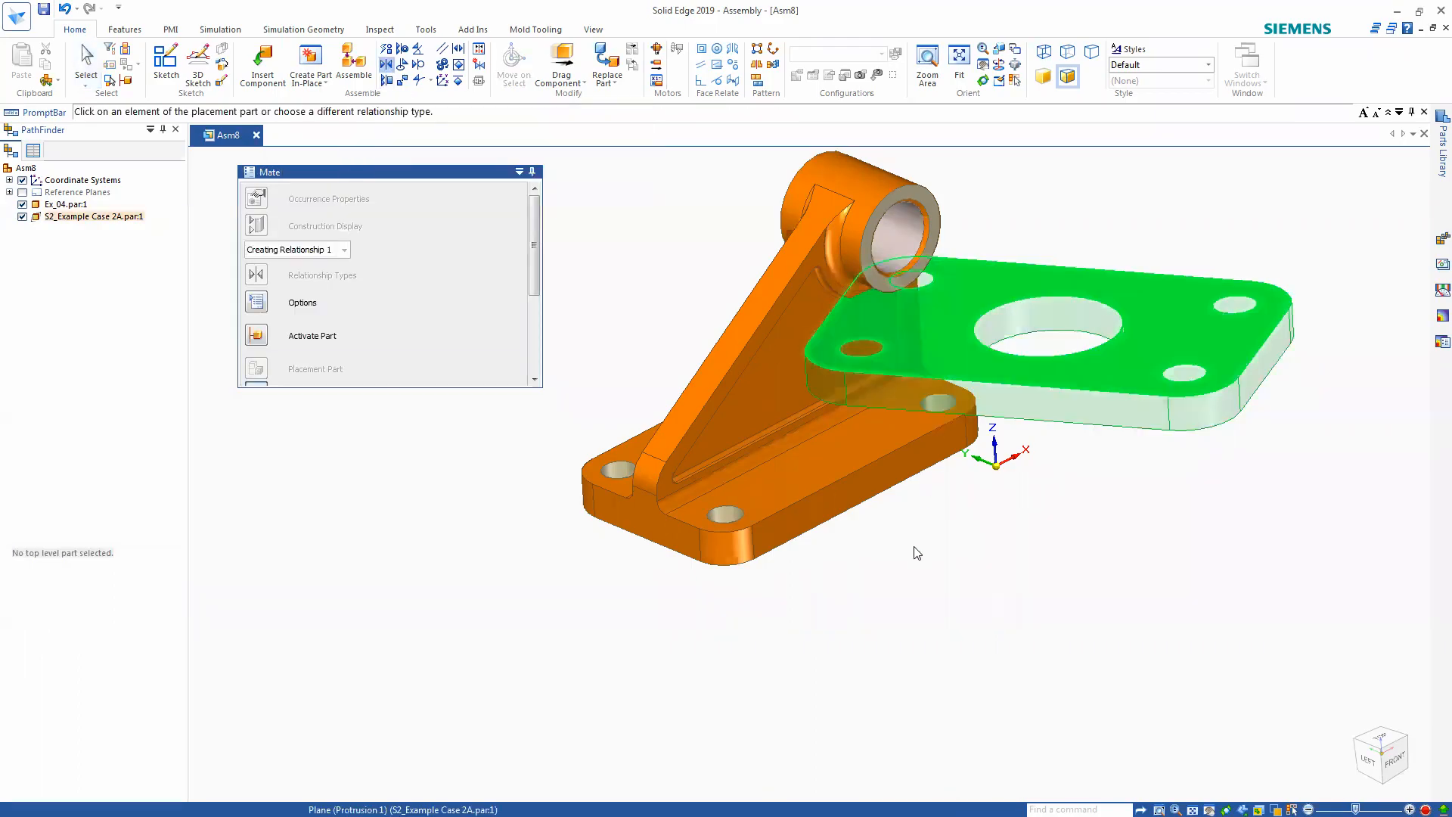
left_click(755, 474)
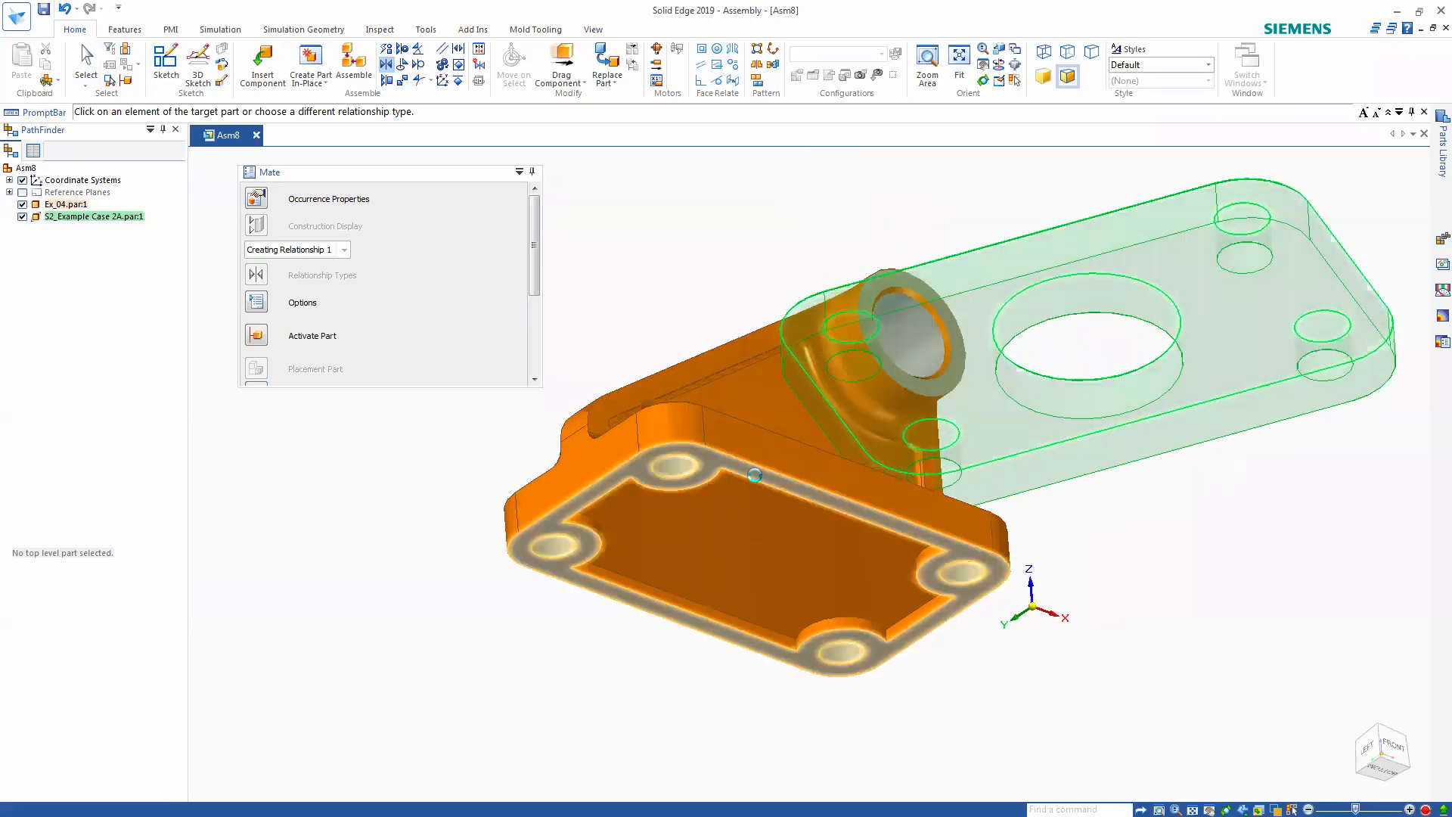
- Planar-align the long side face of the bracket's base with the matching side face of the plate
middle_click_drag(732, 291, 746, 434)
left_click(87, 64)
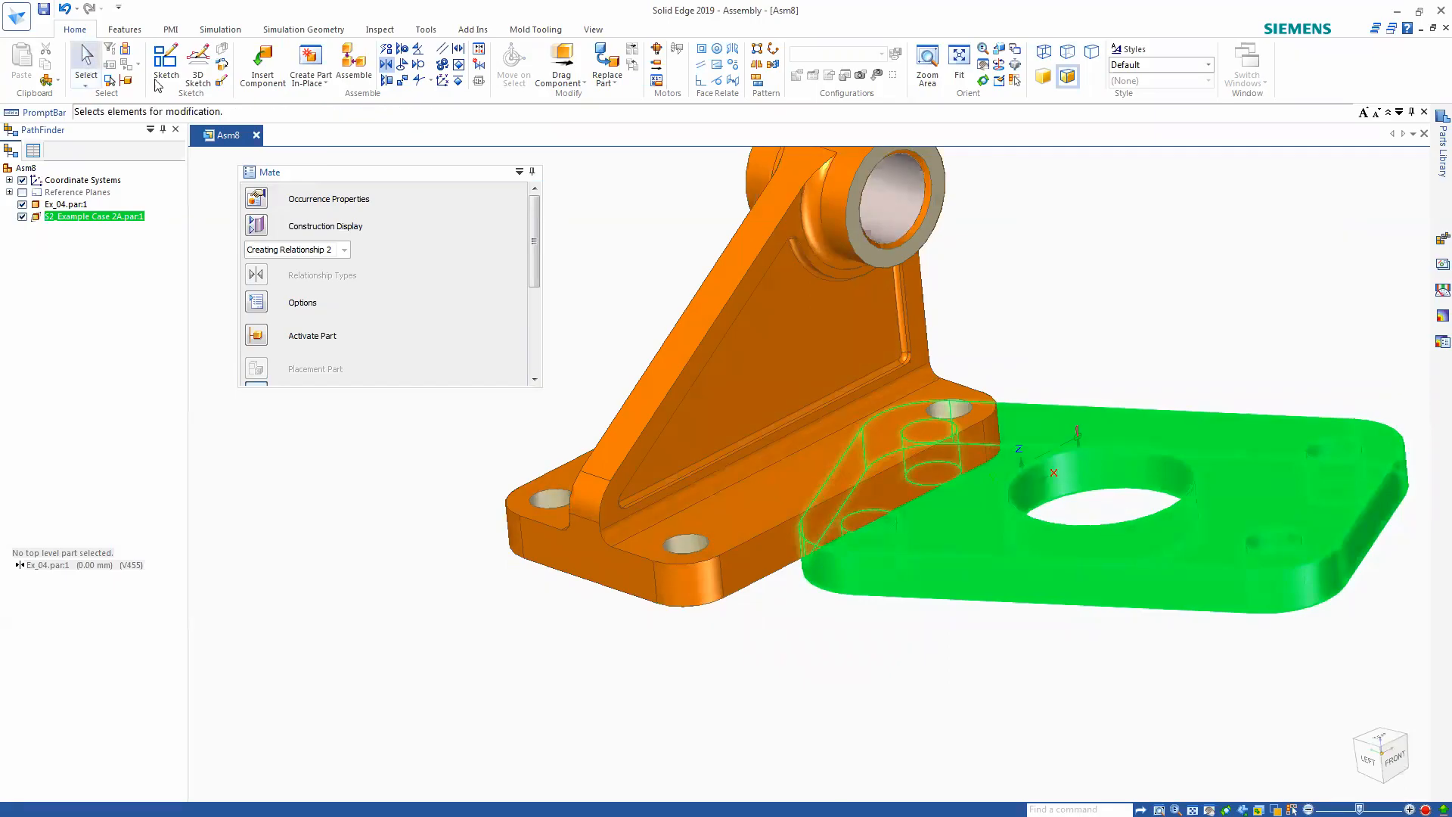
middle_click_drag(938, 464, 955, 553)
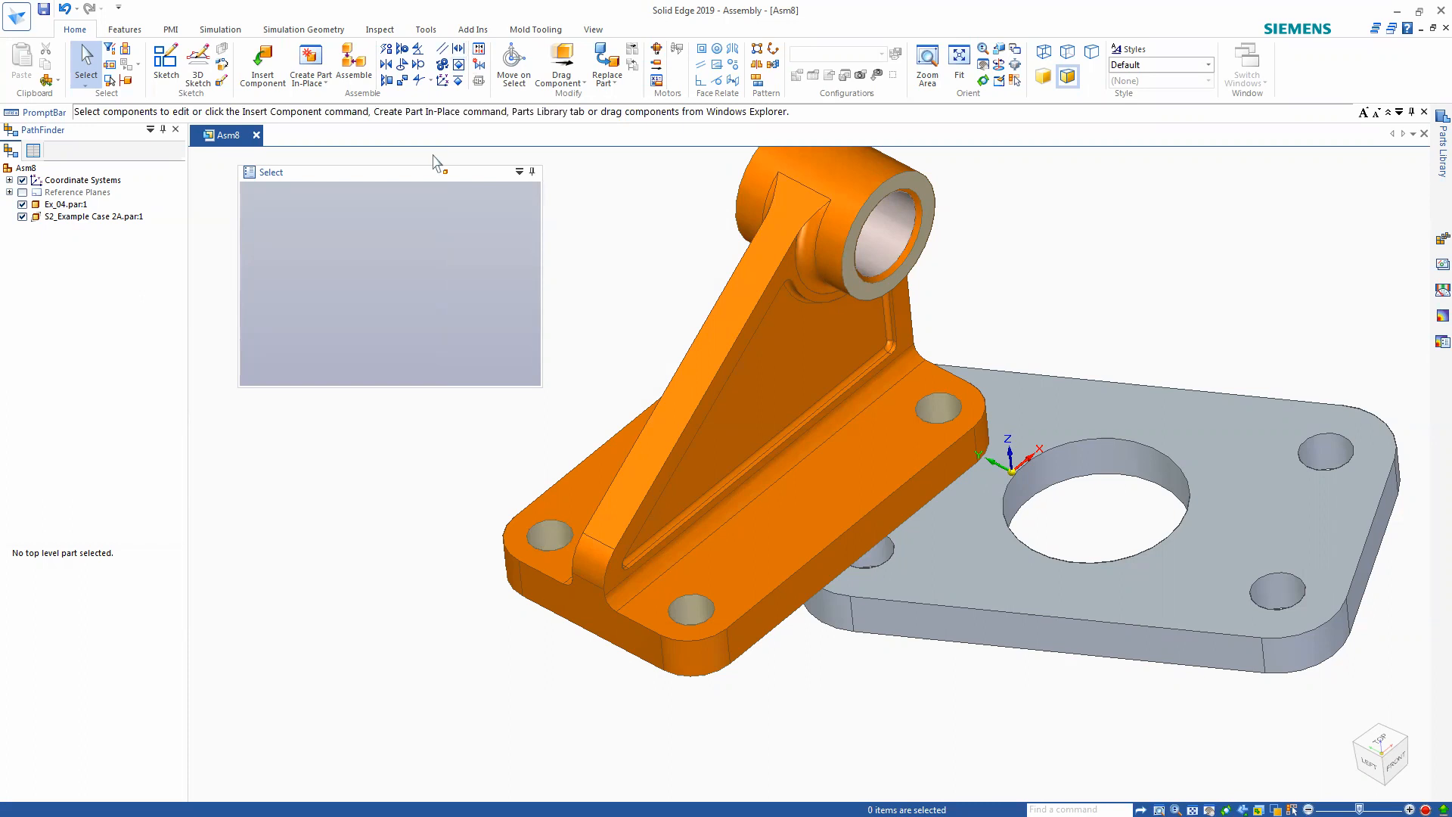
left_click(387, 80)
left_click(909, 499)
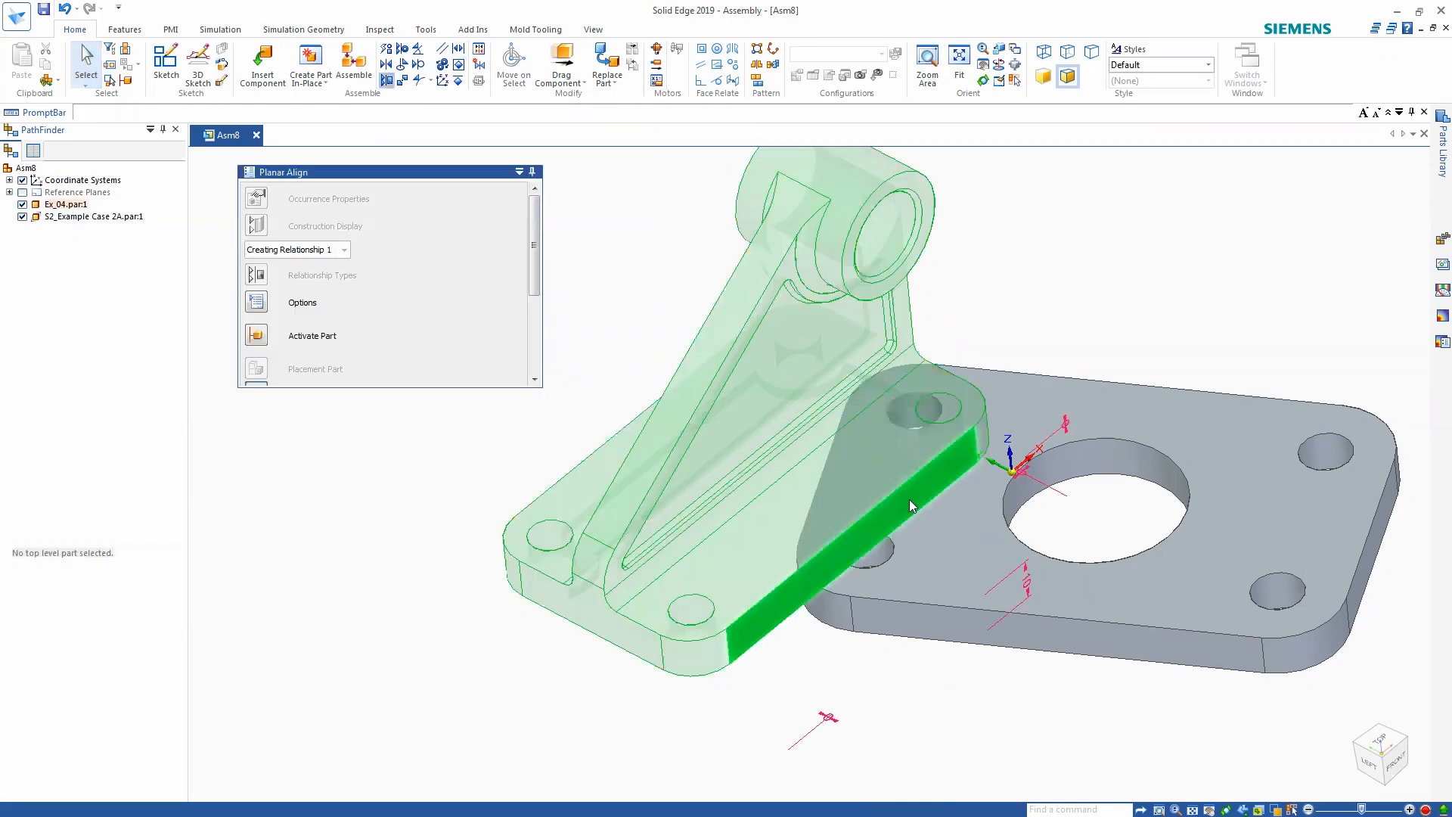
left_click(982, 629)
right_click(982, 629)
middle_click_drag(985, 633, 579, 583)
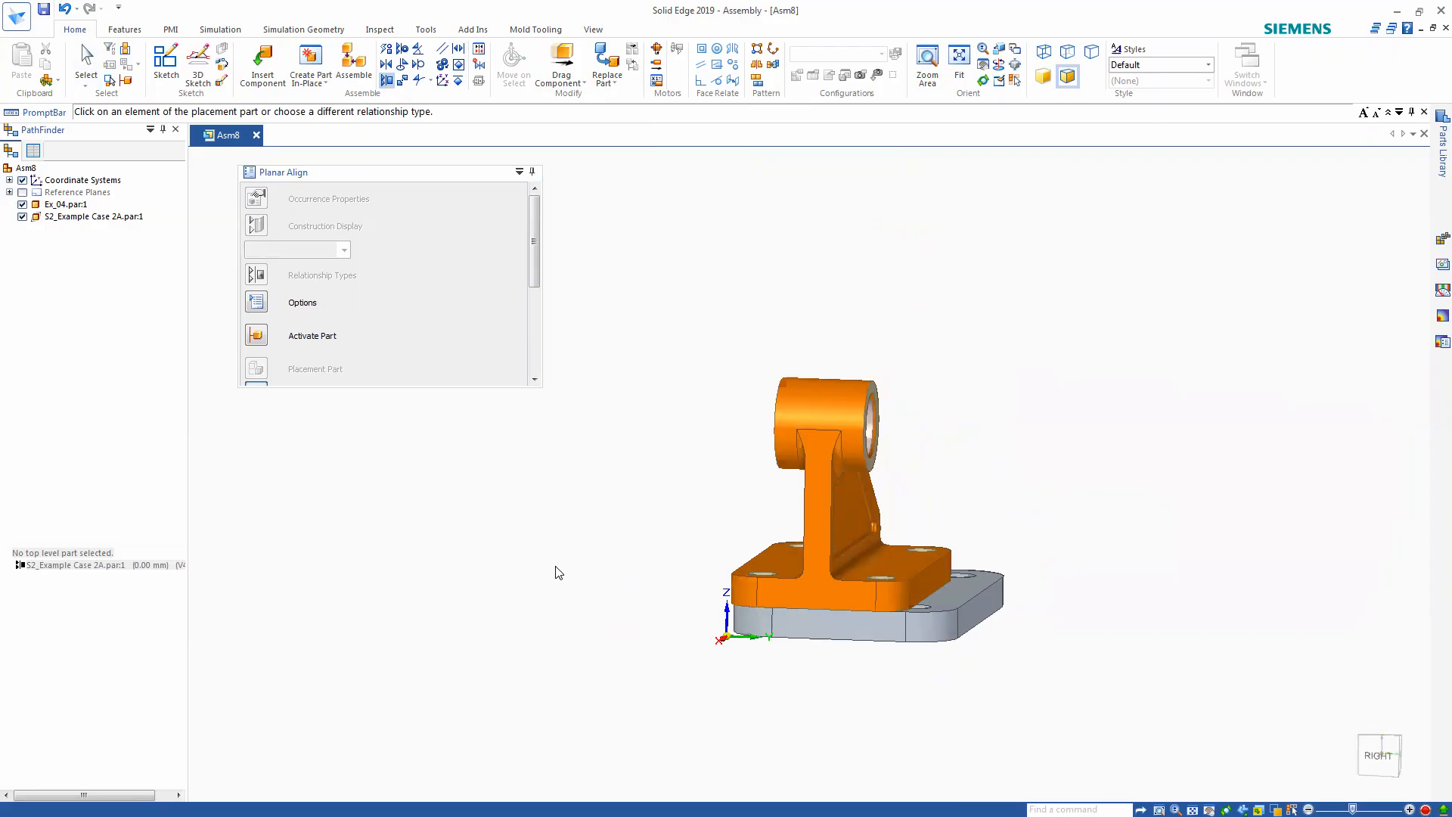
middle_click_drag(543, 555, 508, 403)
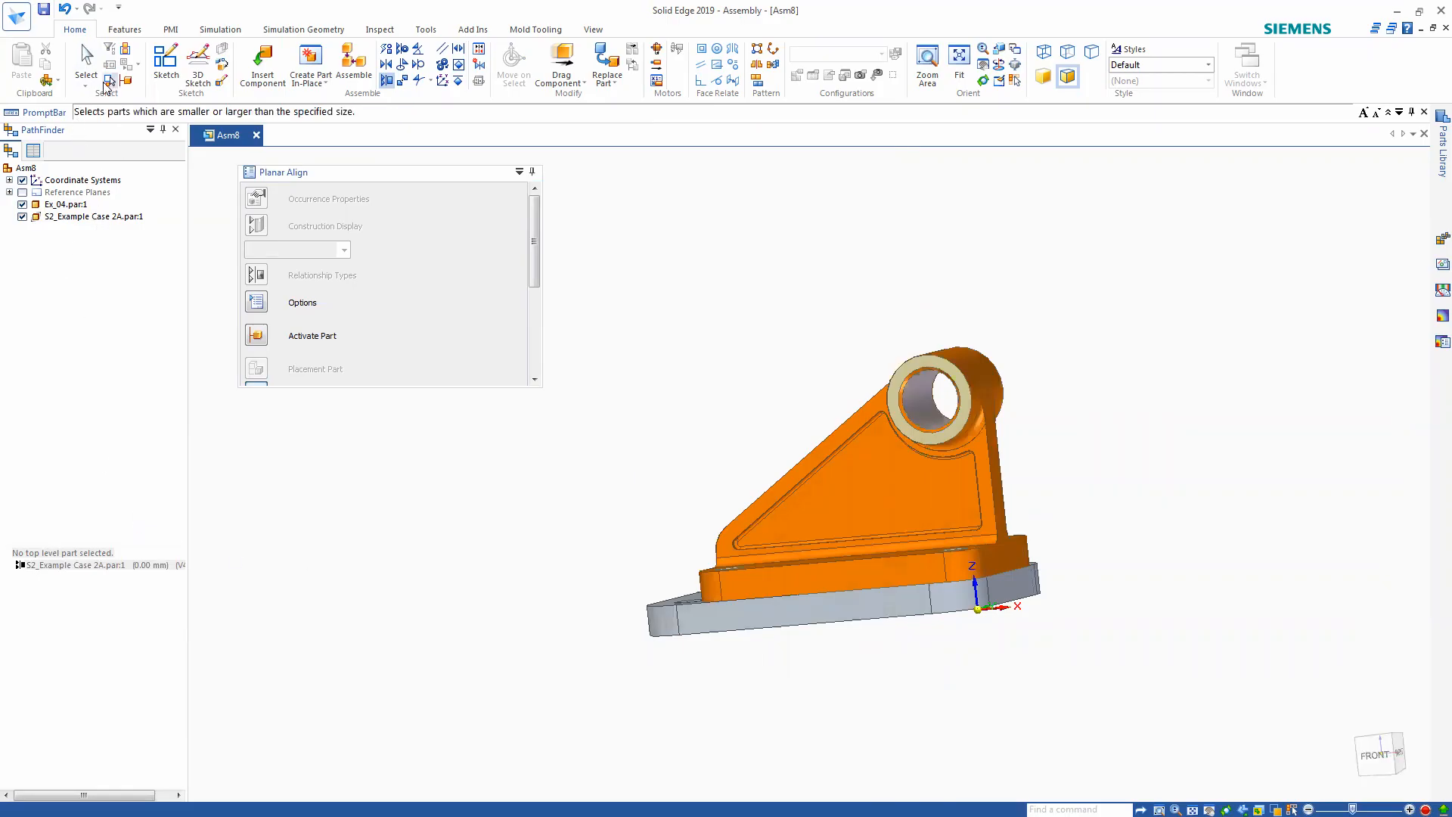
- Delete the planar align relationship between the plate and the bracket
left_click(86, 62)
left_click(103, 219)
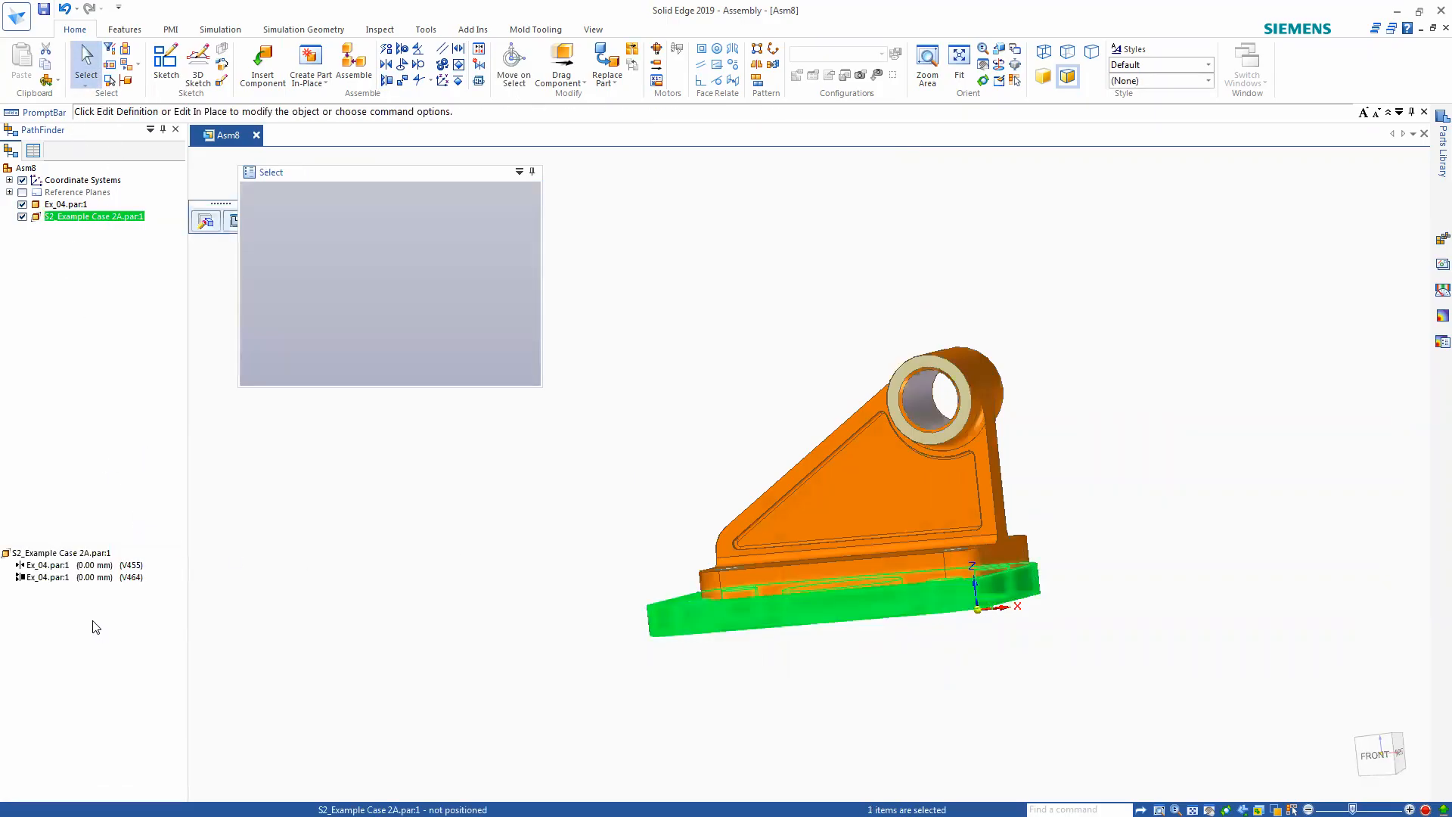
left_click(90, 578)
right_click(90, 578)
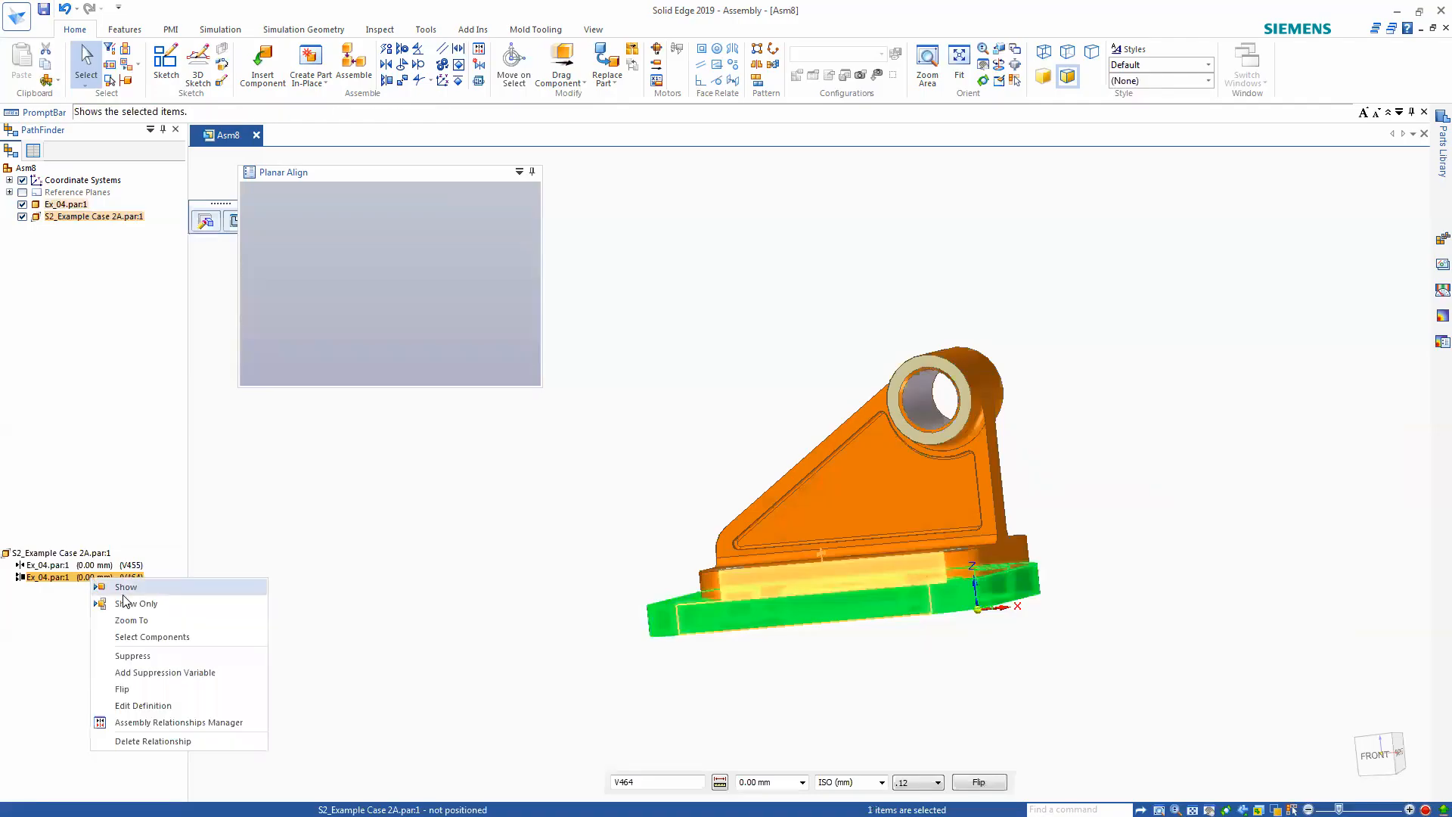
left_click(140, 741)
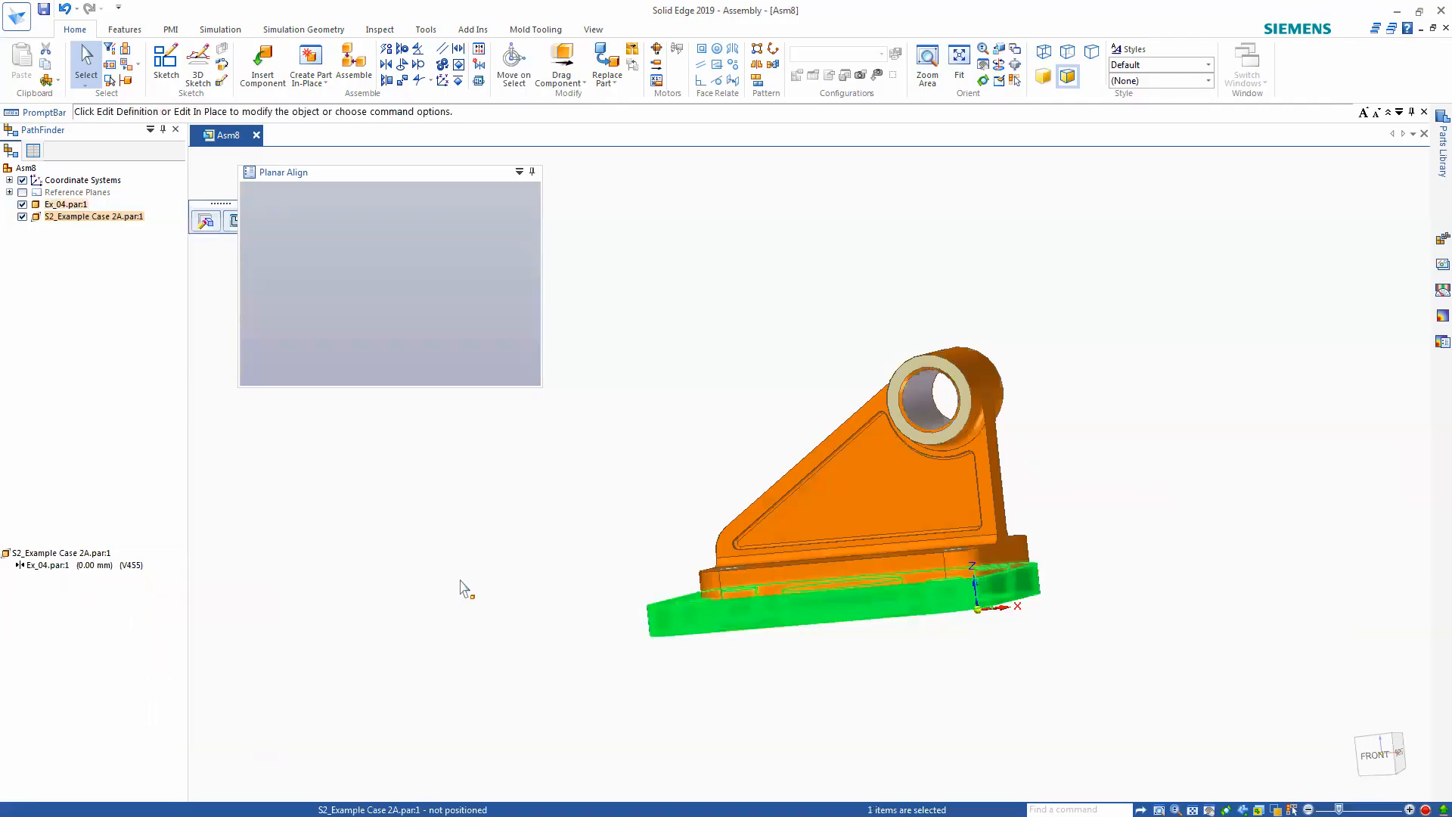
left_click(507, 546)
middle_click_drag(507, 546, 684, 567)
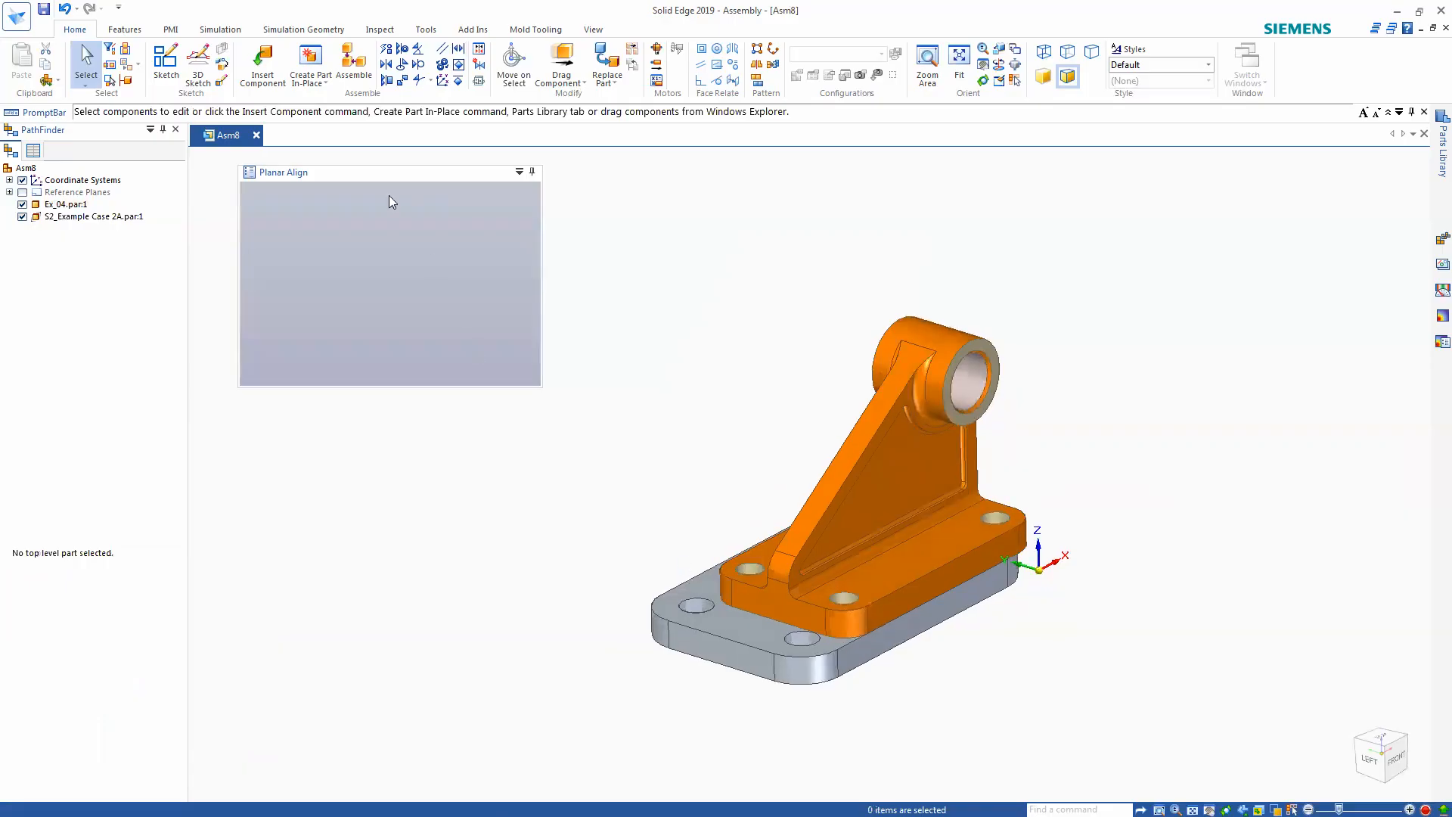
left_click(443, 52)
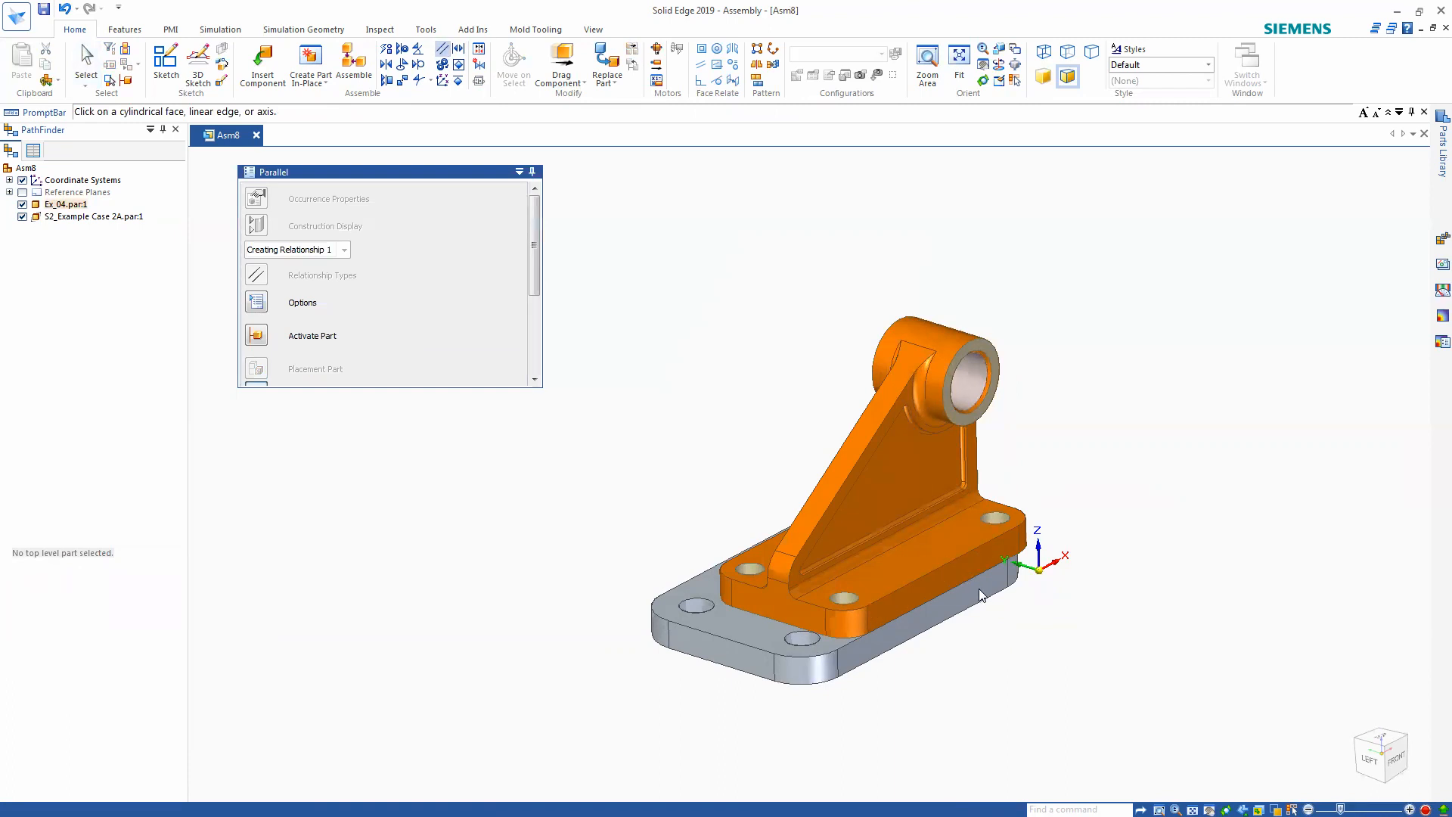
scroll(978, 588, "up", 5)
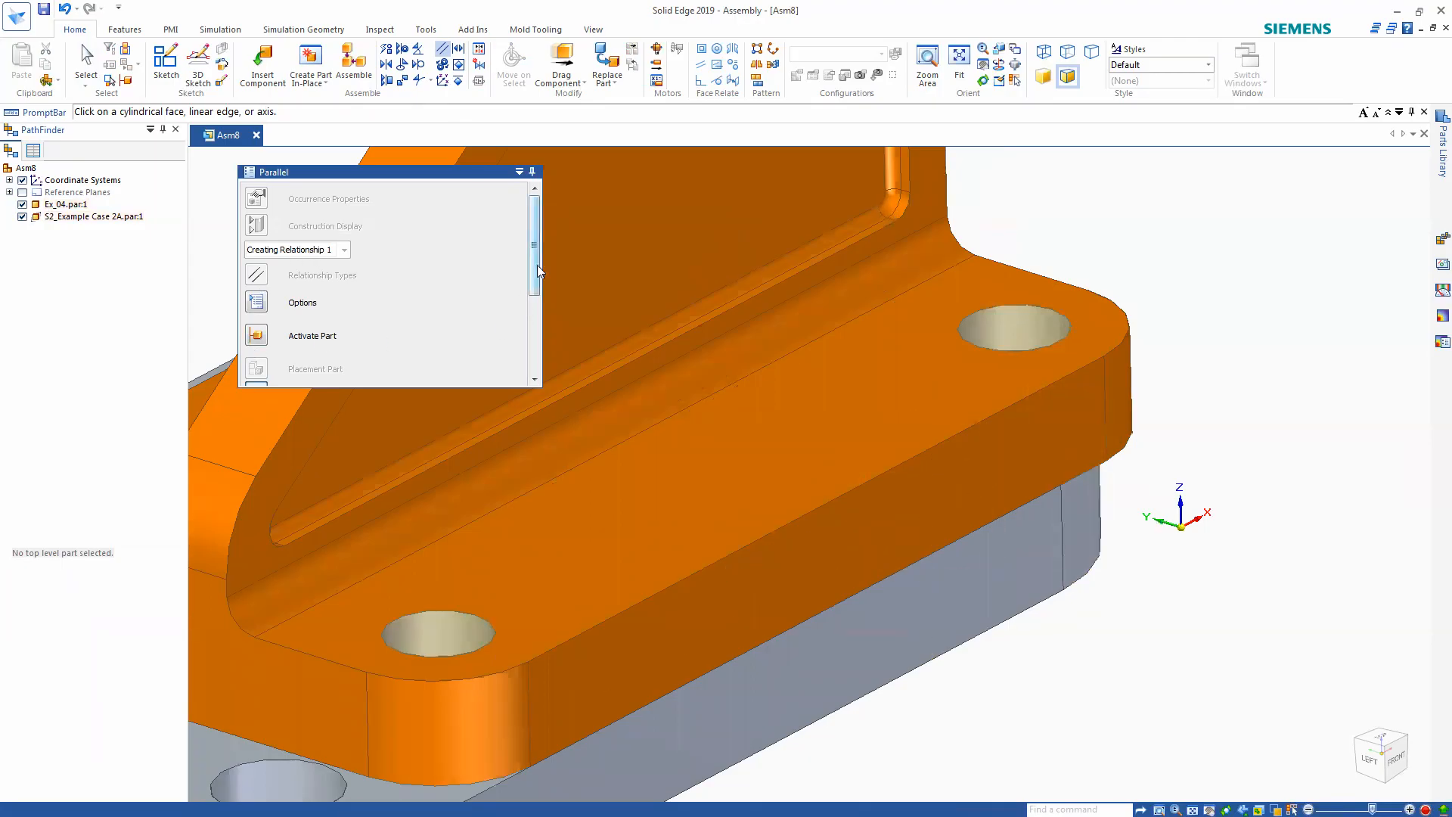
left_click_drag(537, 269, 538, 324)
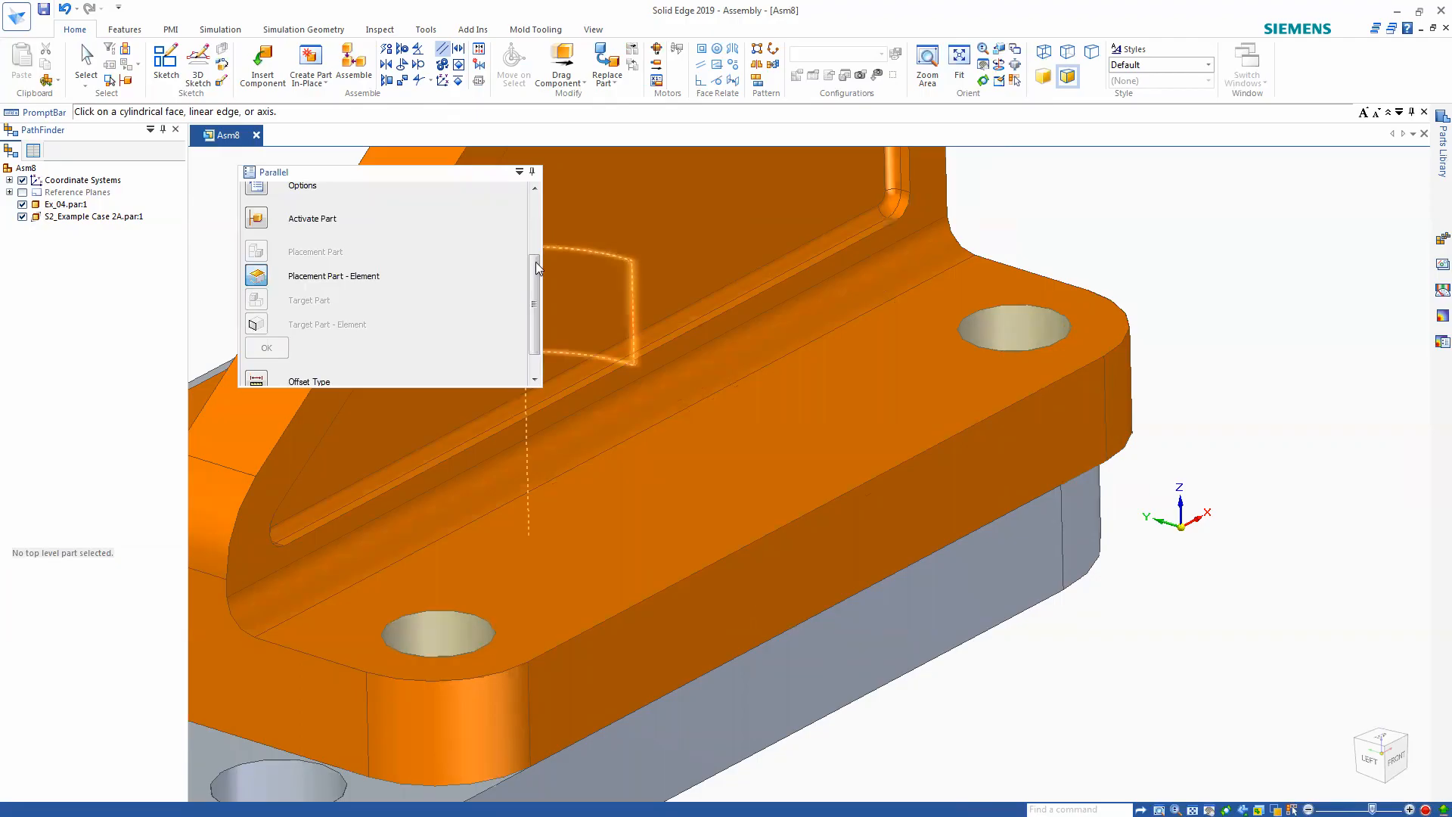
left_click_drag(535, 261, 535, 203)
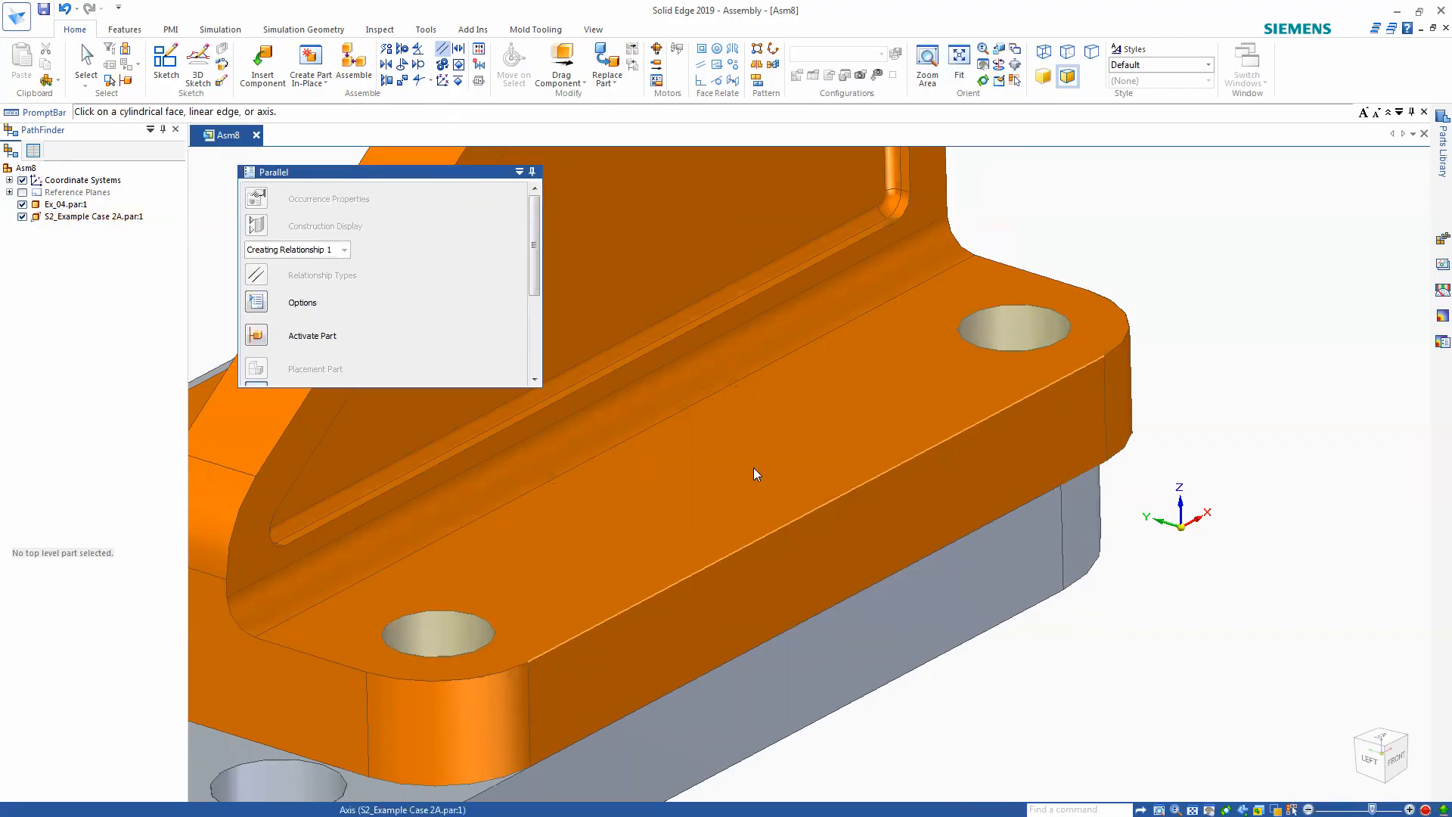
- Apply Planar Align again between the long side faces of the bracket's base and the plate
left_click(386, 81)
left_click(974, 449)
left_click(980, 572)
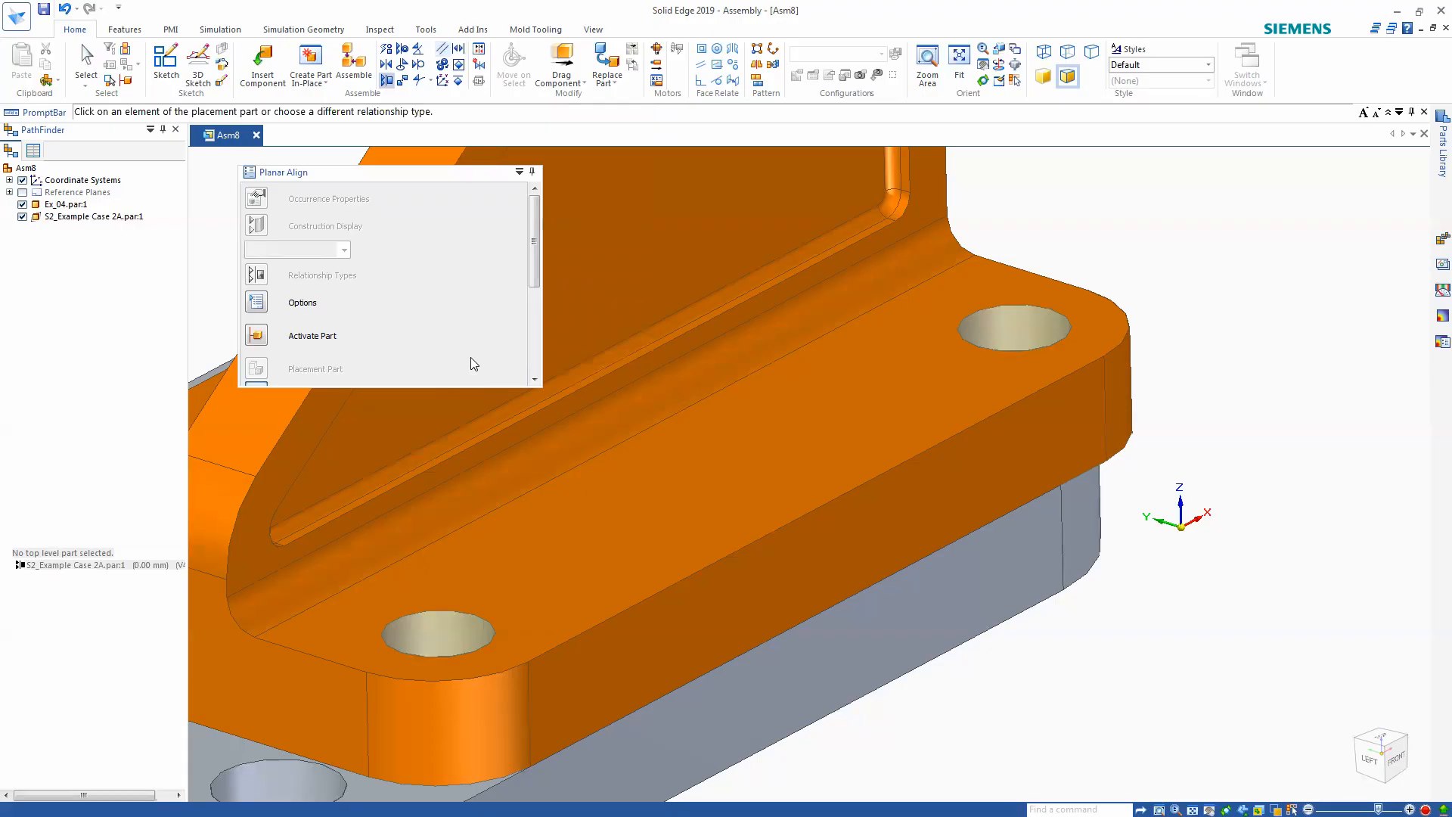
- Set the planar alignment's offset to 5 mm
left_click_drag(539, 257, 539, 341)
left_click(282, 336)
scroll(714, 337, "down", 3)
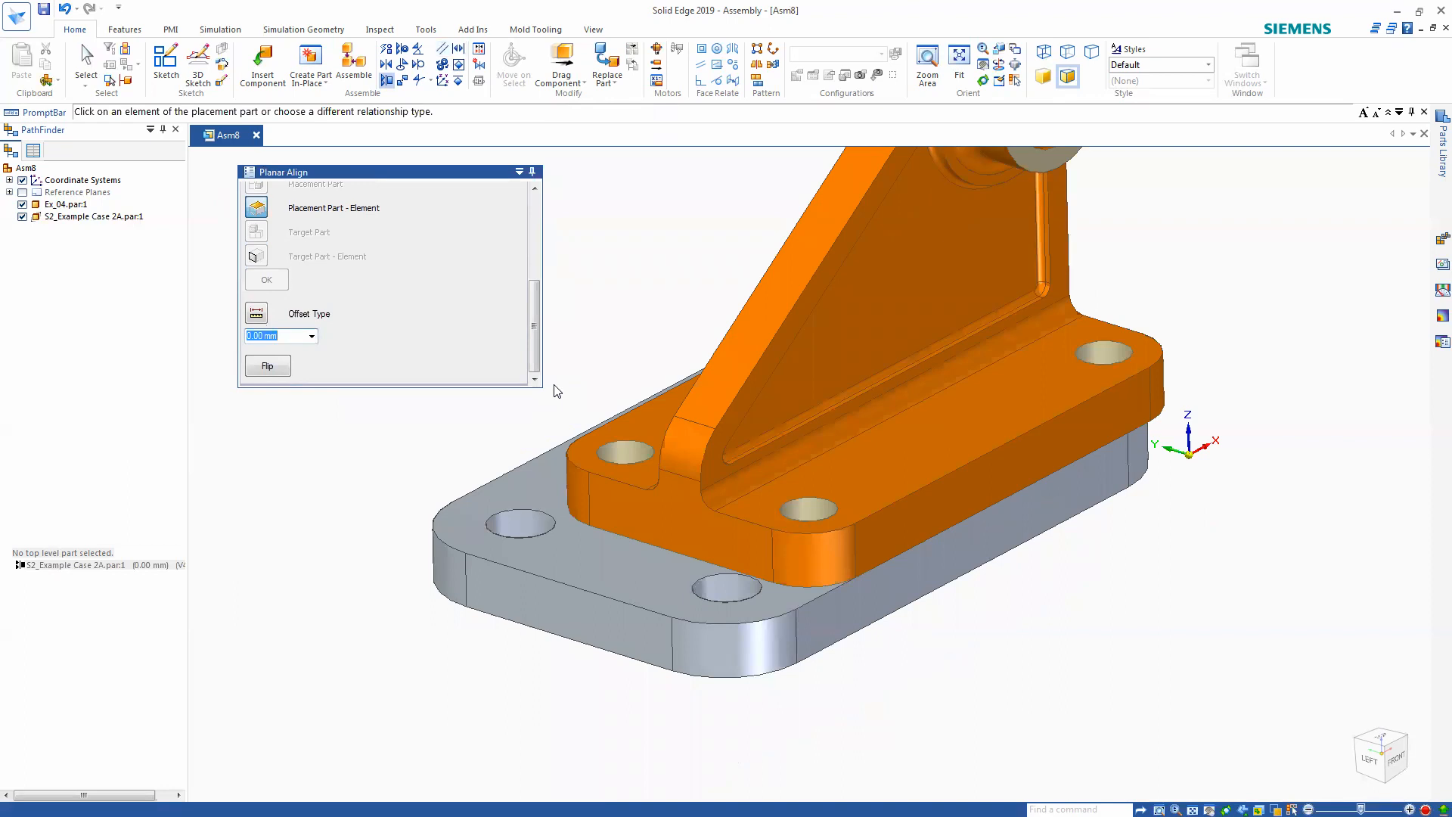
type("5")
key("Return")
middle_click_drag(752, 543, 889, 488)
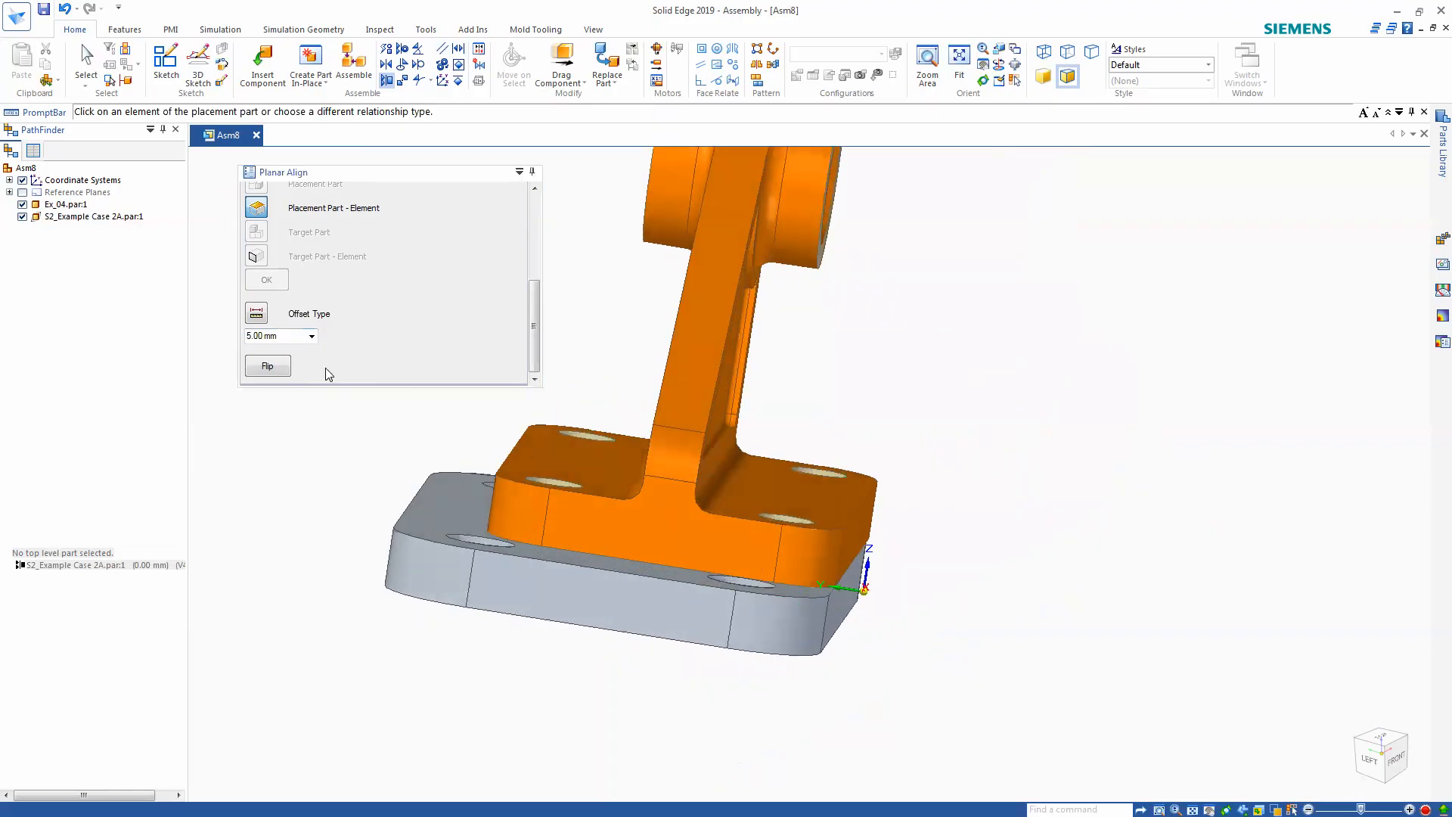
- Examine the Fixed, Float and Range offset types offered for the planar alignment
left_click(297, 342)
left_click(256, 314)
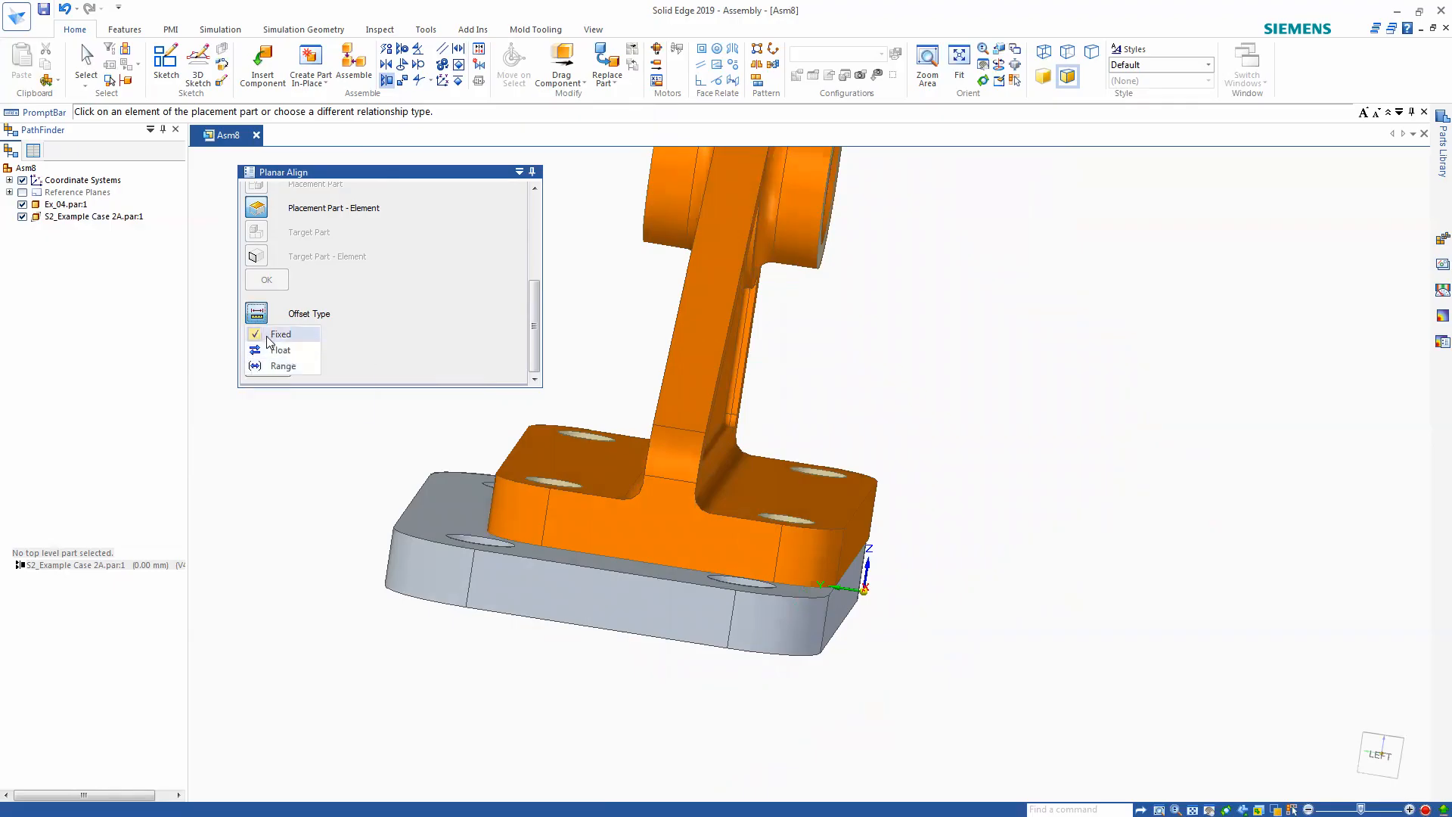
left_click(288, 331)
left_click(291, 341)
left_click(280, 365)
left_click(278, 364)
left_click(280, 365)
left_click(281, 366)
left_click(284, 367)
- Set the planar alignment's offset to 10 mm and leave the command
left_click(285, 342)
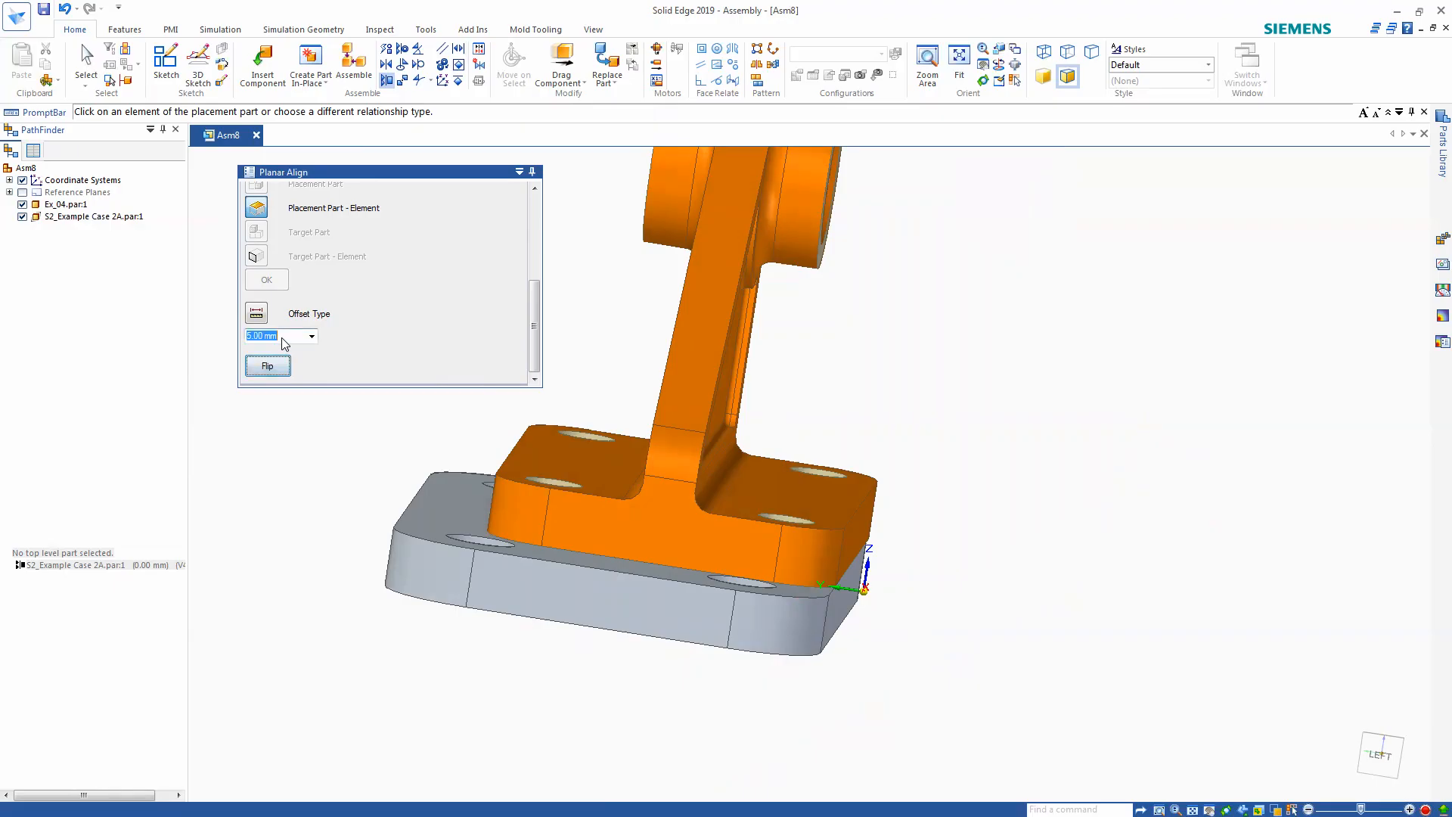
mouse_move(538, 326)
left_mouse_down()
mouse_move(542, 246)
mouse_move(537, 334)
left_mouse_up()
type("10")
key("Return")
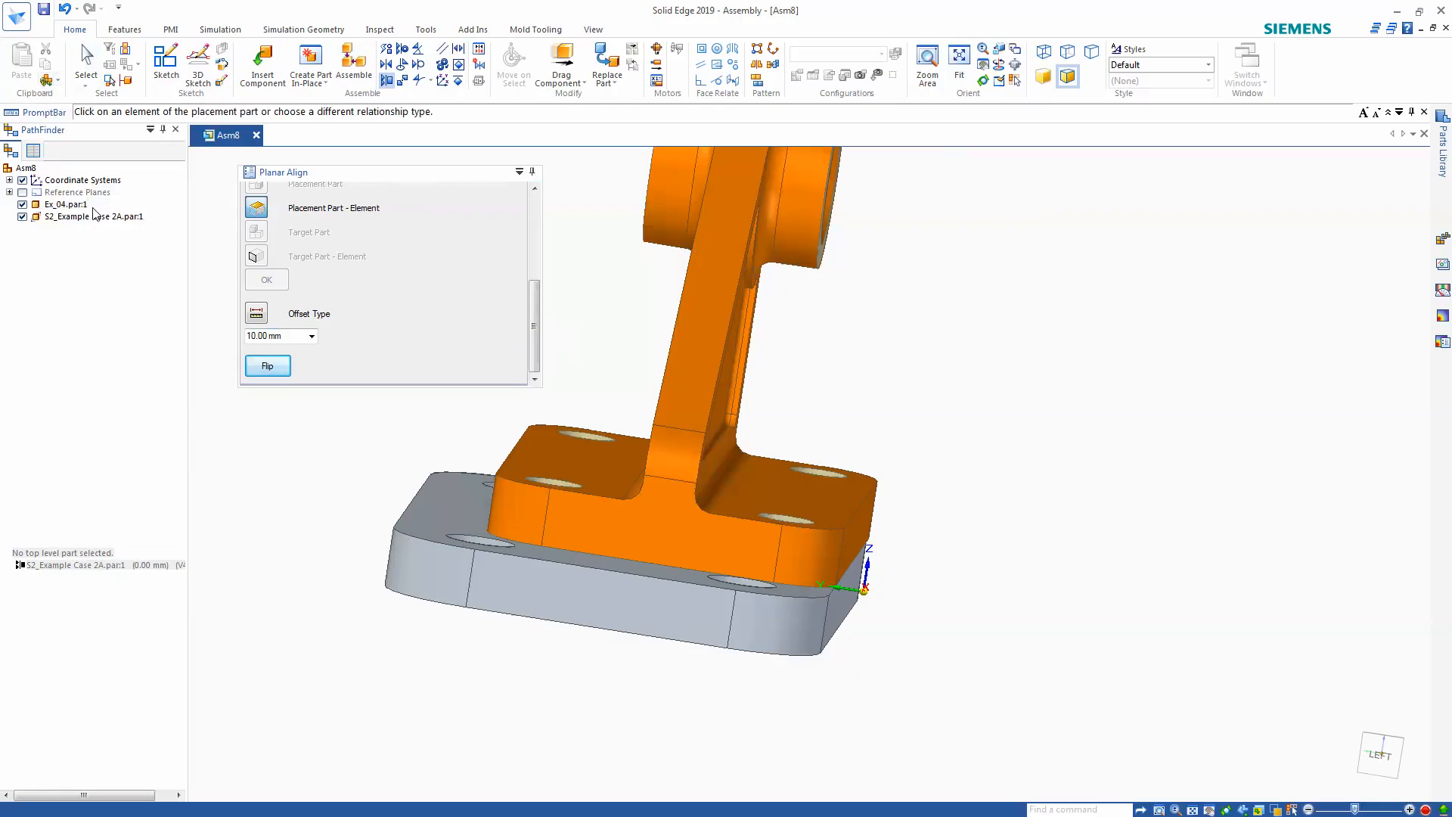
key("Escape")
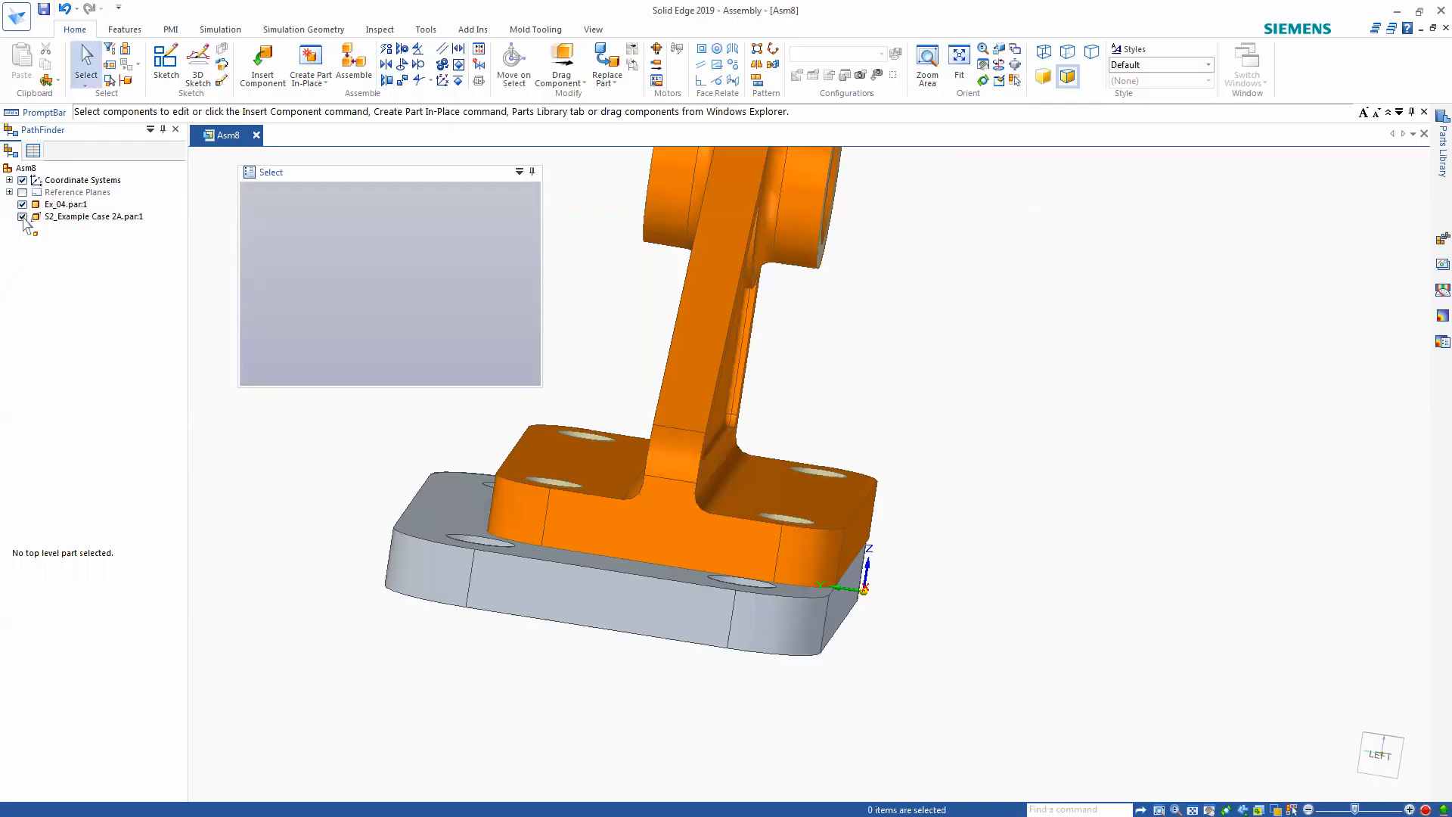
- Delete the second planar alignment between the side faces of the plate and the bracket's base
left_click(51, 217)
left_click(67, 579)
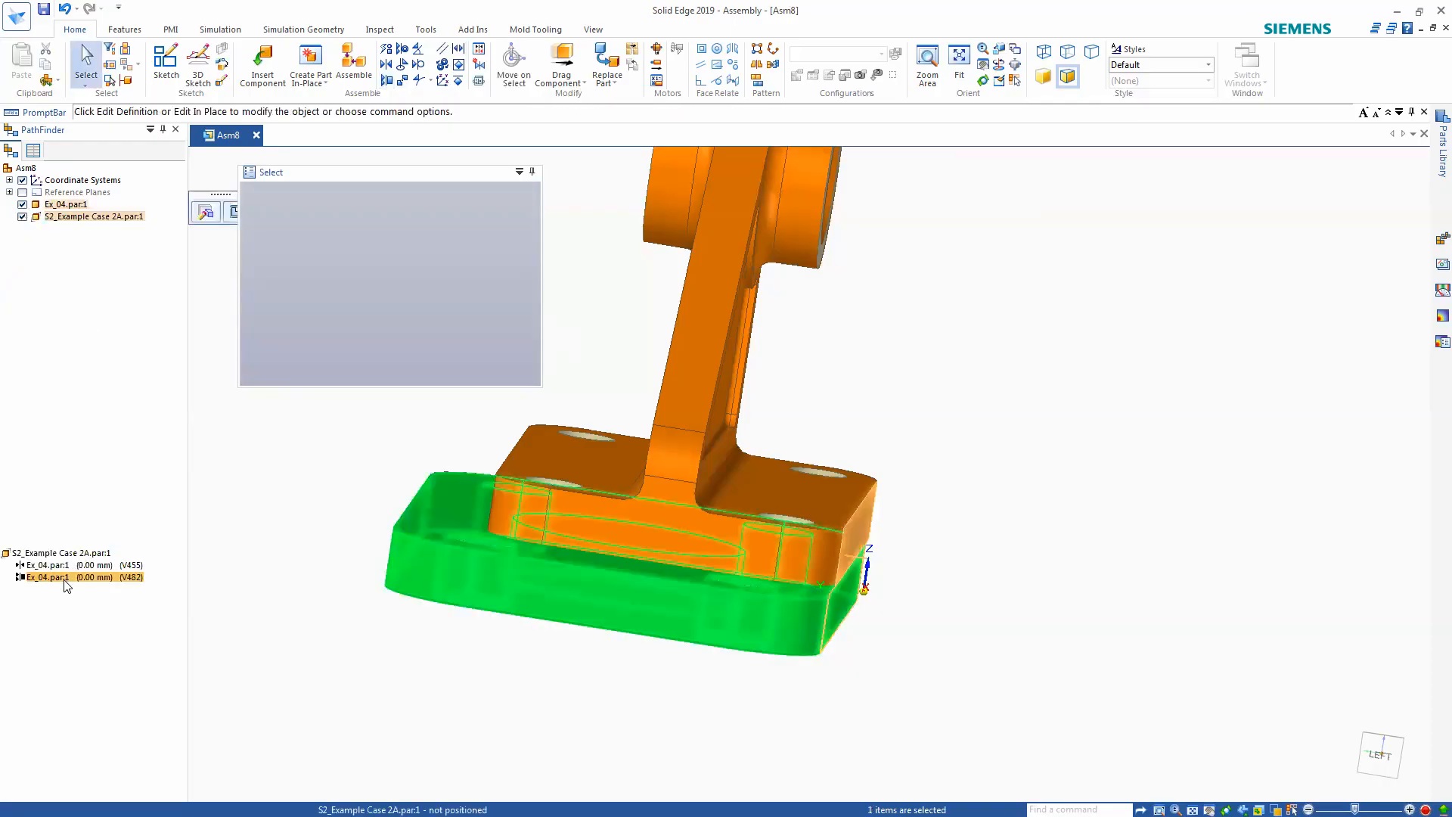
right_click(66, 580)
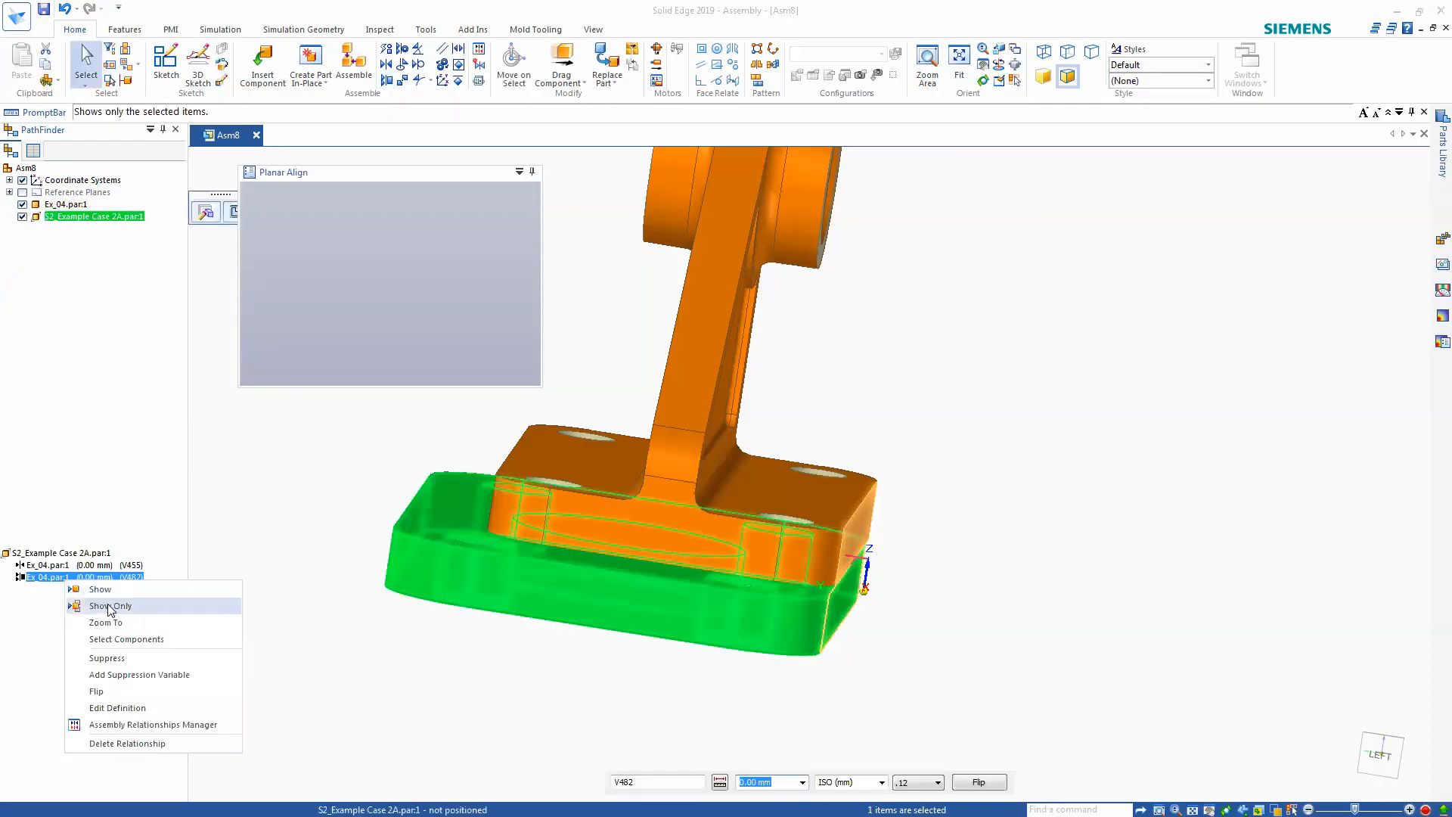
left_click(129, 743)
left_click(910, 472)
middle_click_drag(989, 468, 560, 325)
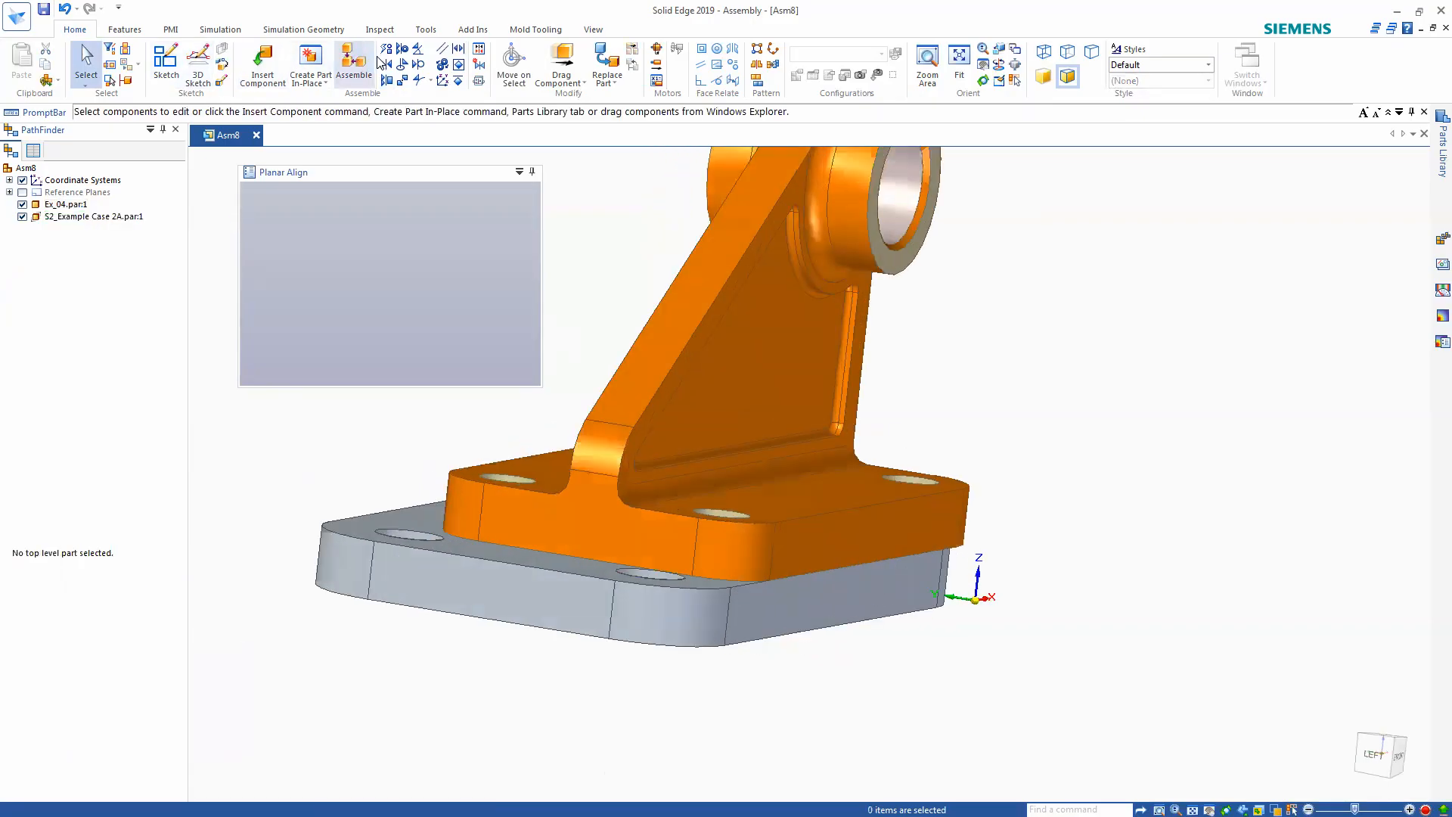
- Mate the long side face of the bracket's base to the plate's side face and flip the relationship's direction
left_click(353, 63)
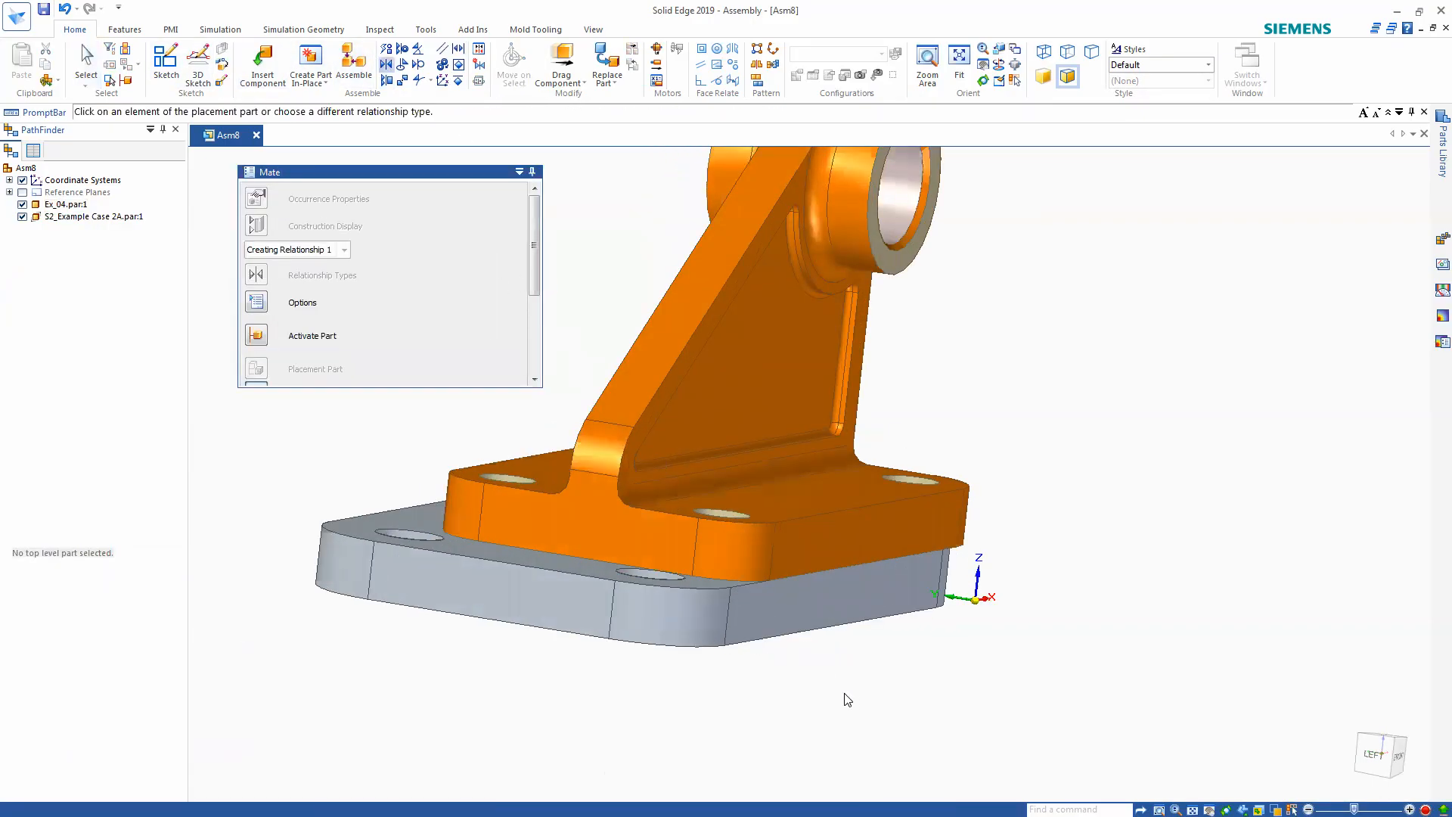
left_click(841, 534)
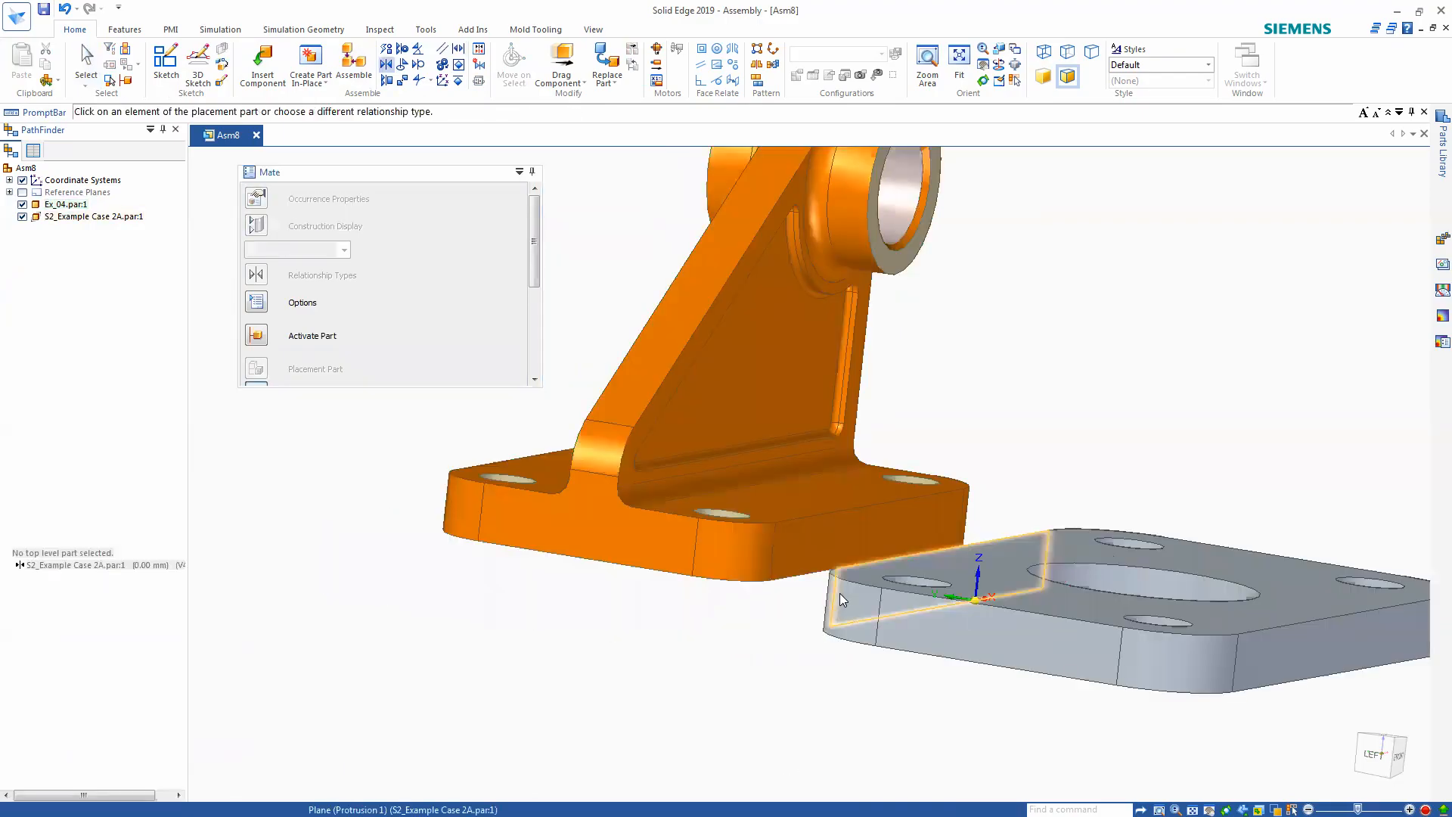
left_click_drag(533, 282, 534, 364)
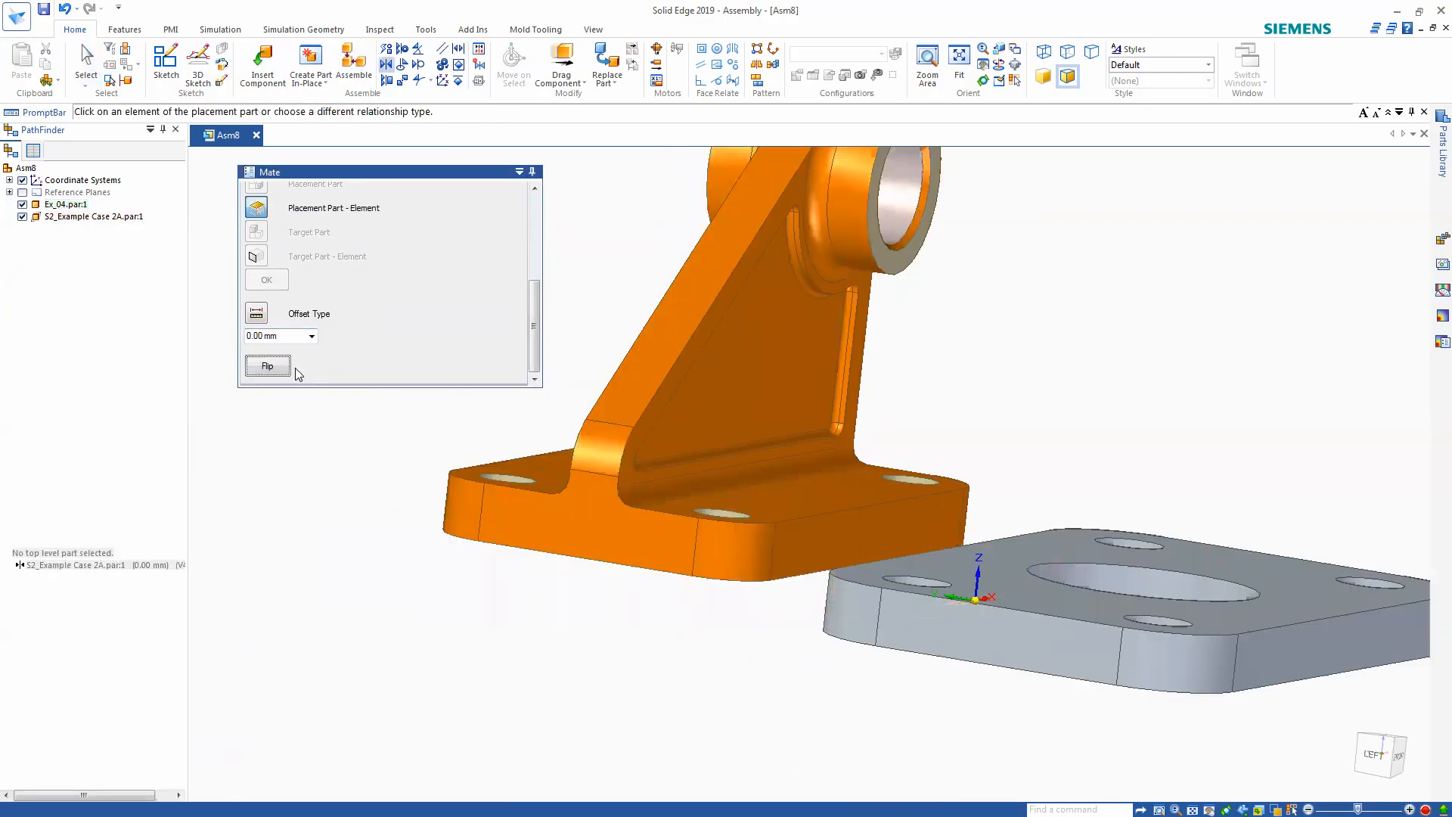
left_click(268, 366)
- Set the flipped side-face relationship's offset to 10 mm
left_click(286, 338)
type("10")
key("Return")
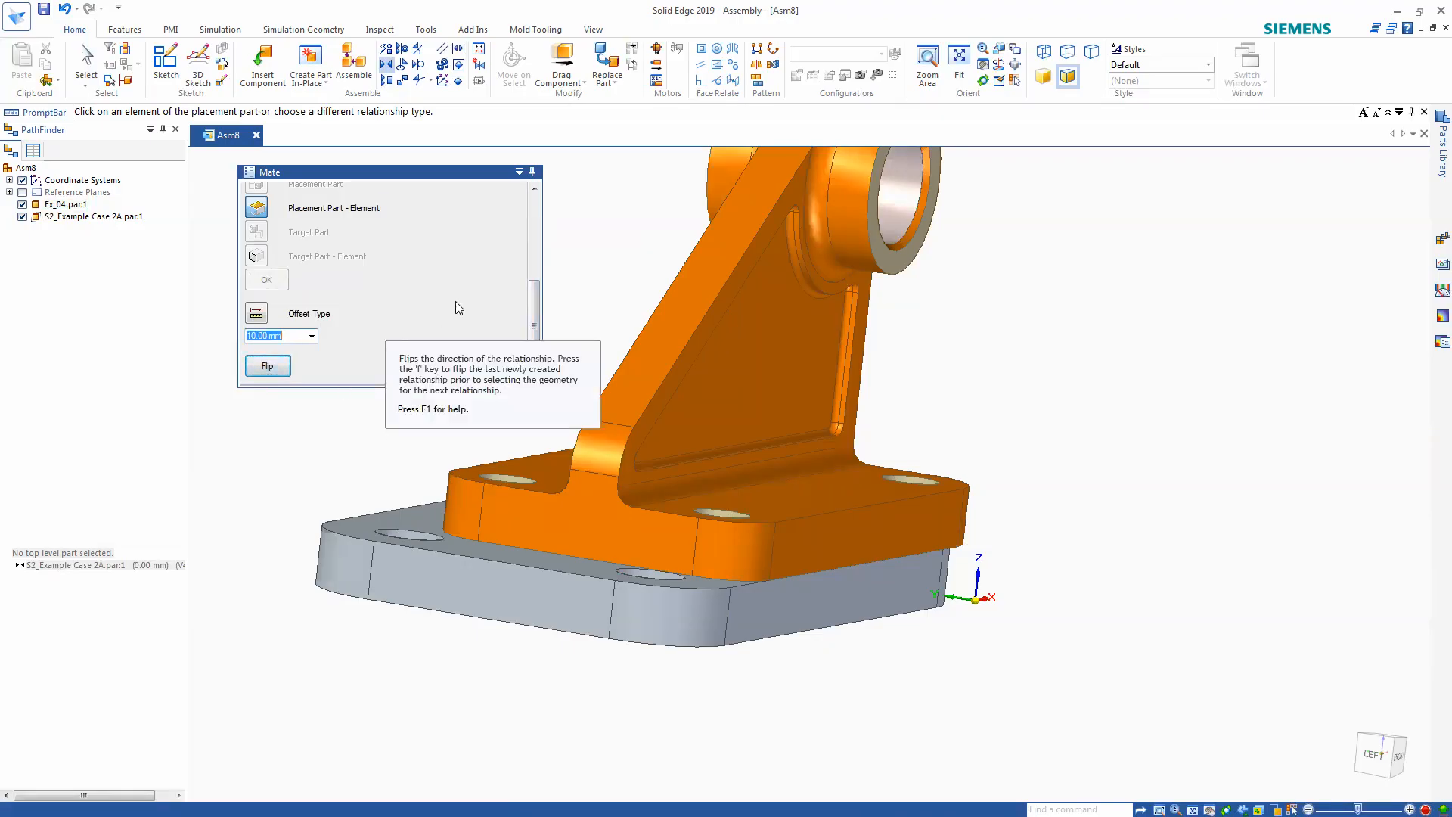
- Examine the part placement, FlashFit and dimension settings in the relationship options, and close them without changes
left_click_drag(534, 337, 534, 273)
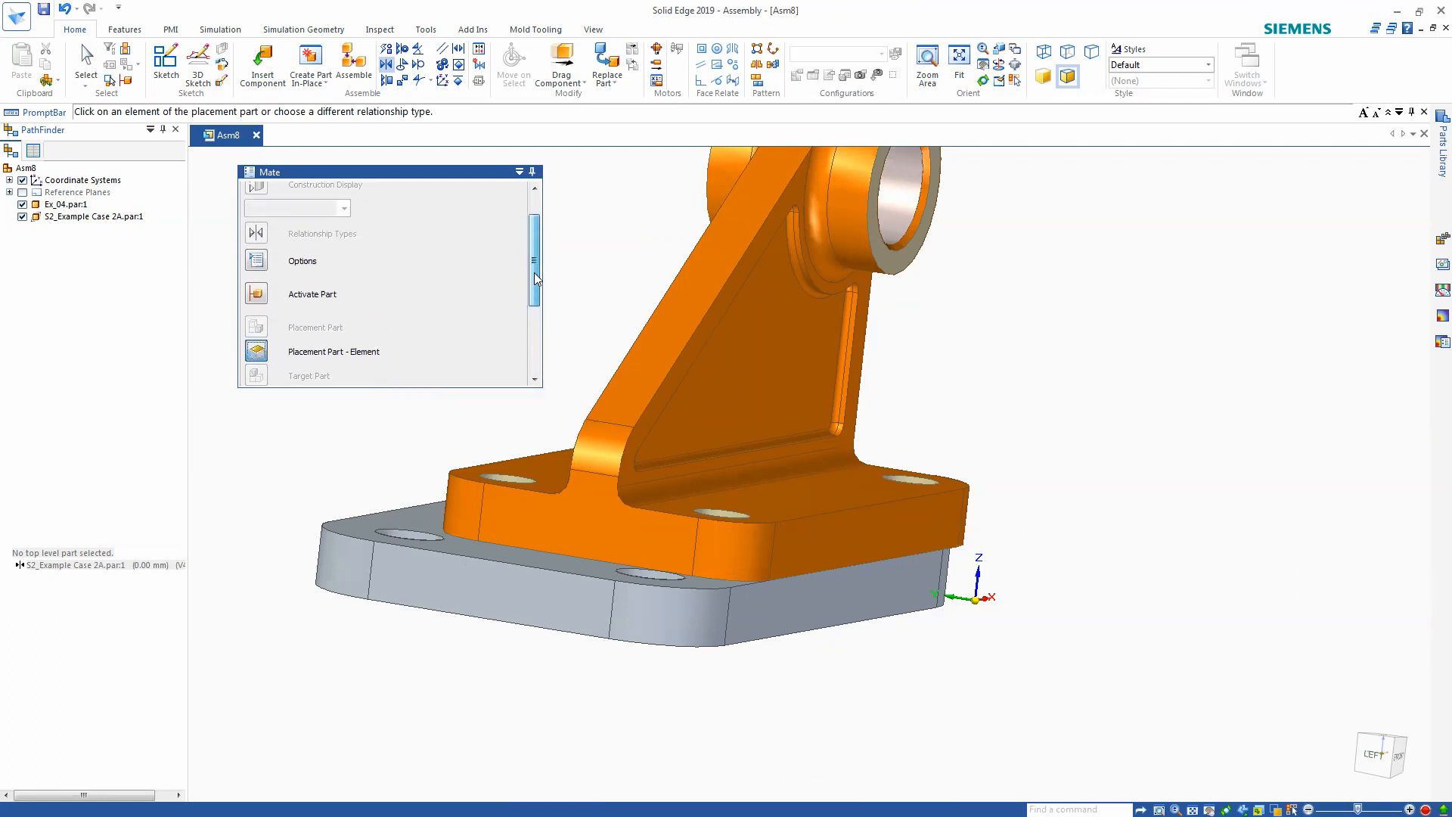
left_click(255, 260)
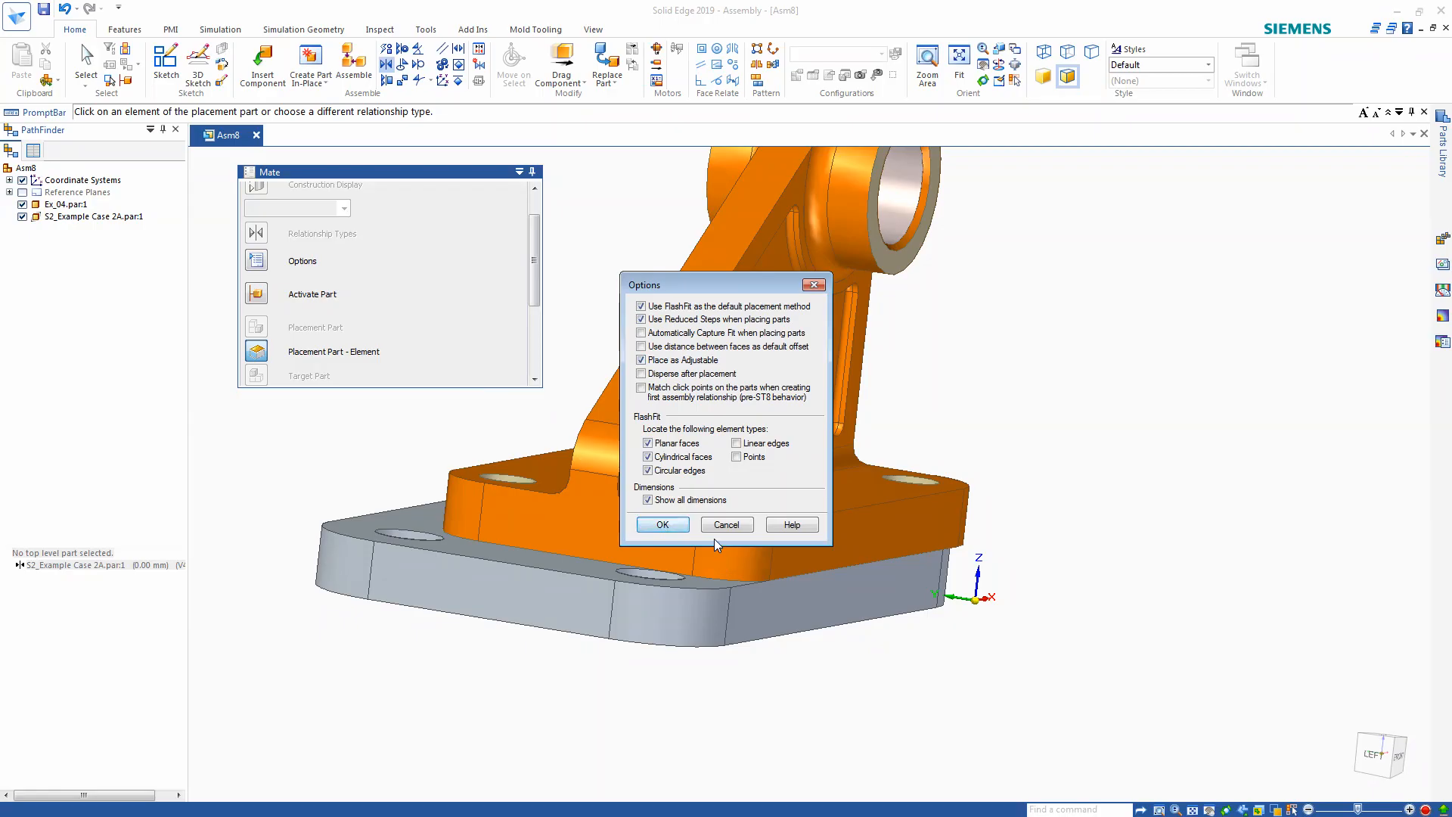
left_click(663, 524)
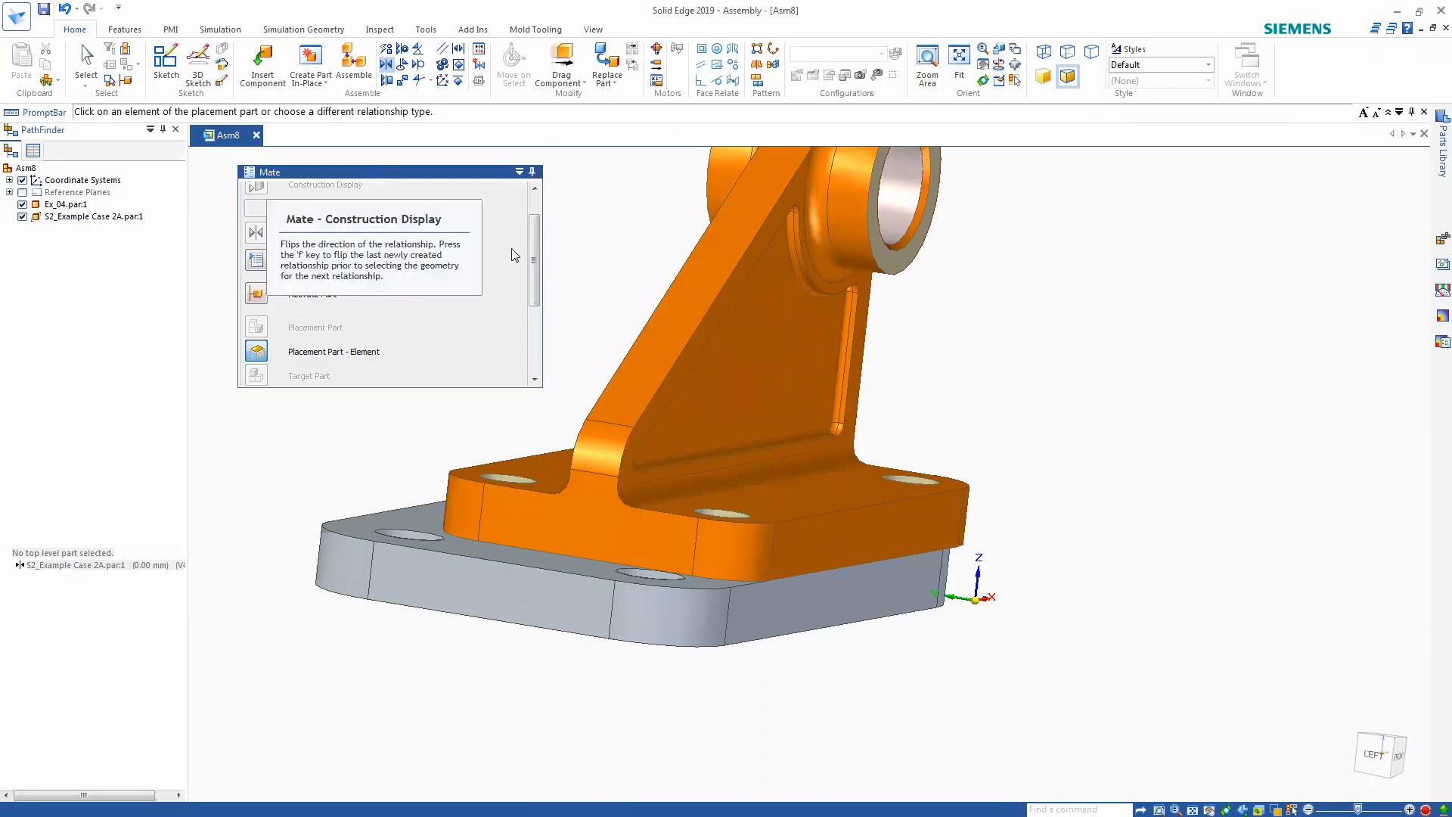
left_click_drag(535, 260, 536, 230)
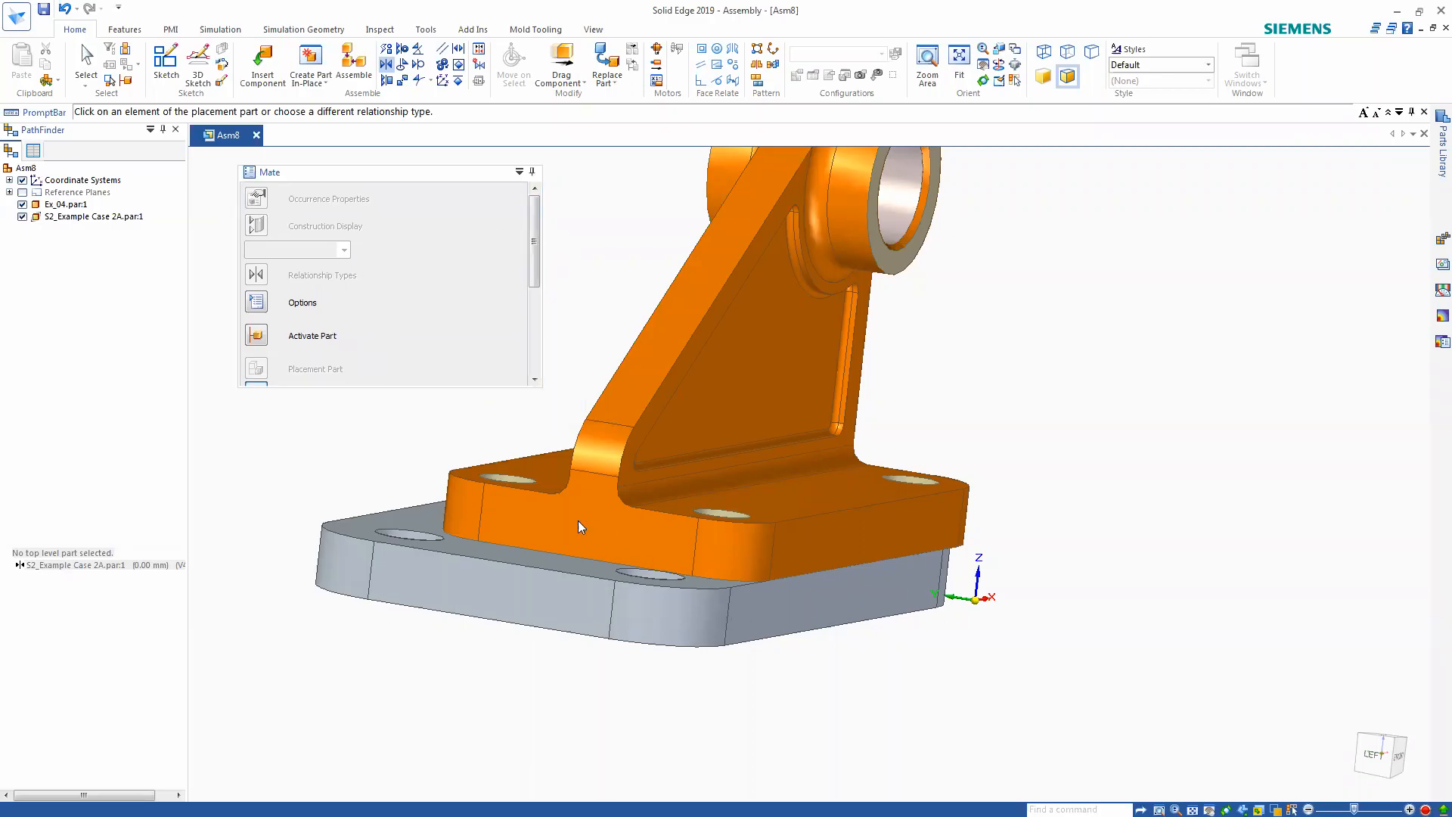
- Try the Float offset type for a mate on the plate's short end face, and set the type back to Fixed
mouse_move(380, 452)
middle_mouse_down()
mouse_move(422, 467)
mouse_move(393, 447)
middle_mouse_up()
left_click_drag(535, 278, 534, 360)
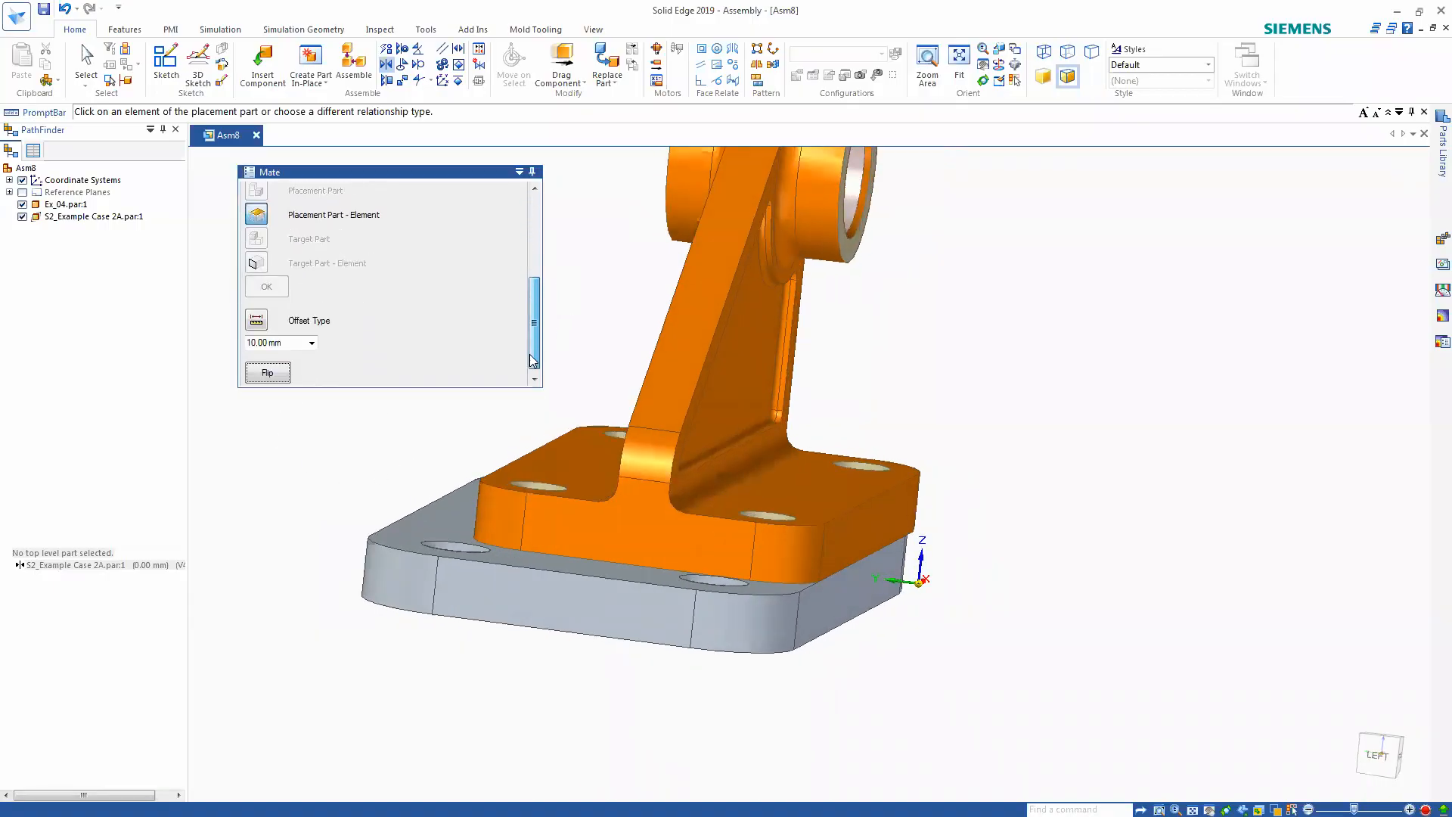
left_click(257, 321)
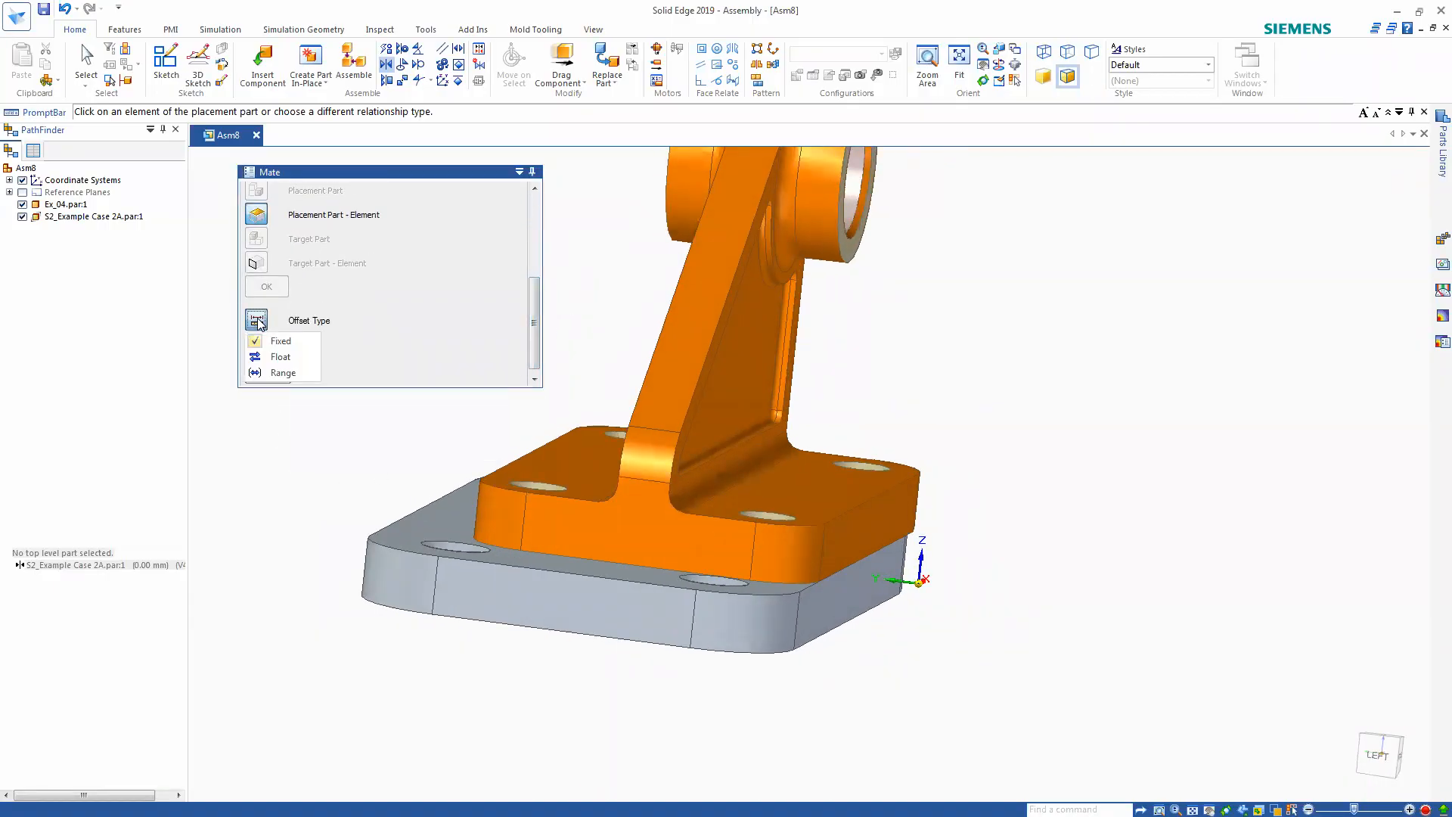
left_click(258, 358)
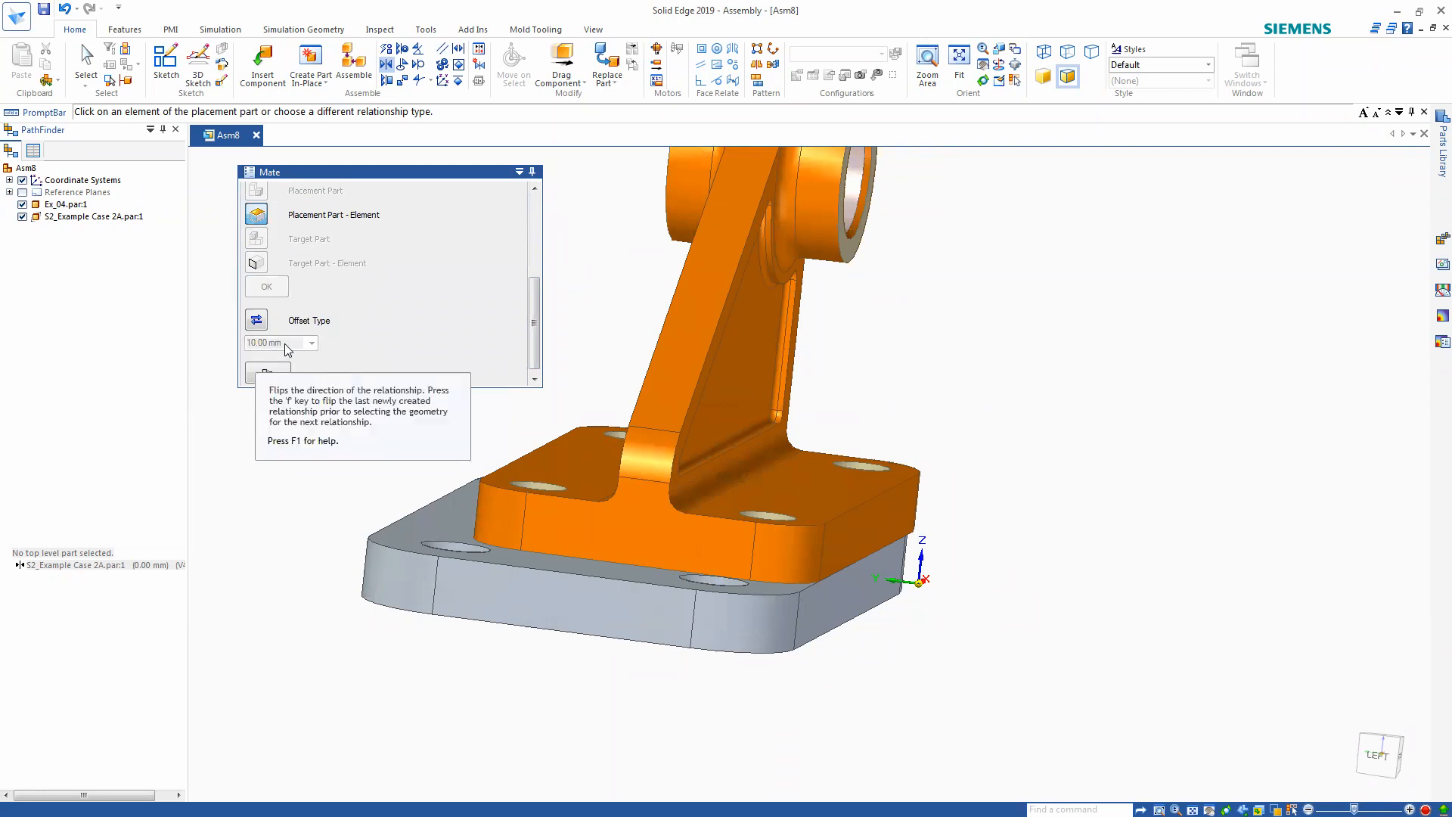
left_click(653, 556)
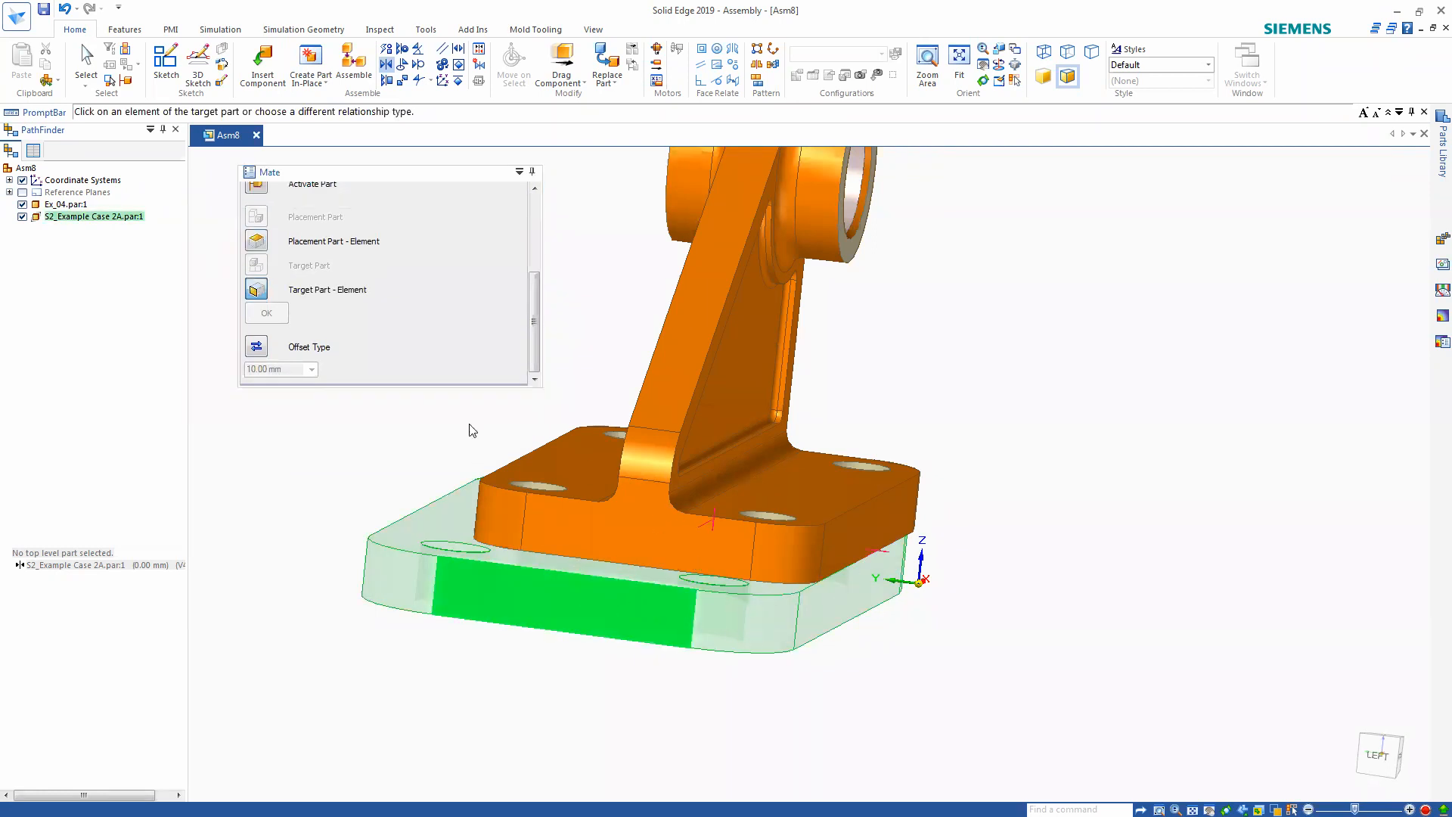
left_click(256, 347)
left_click(264, 371)
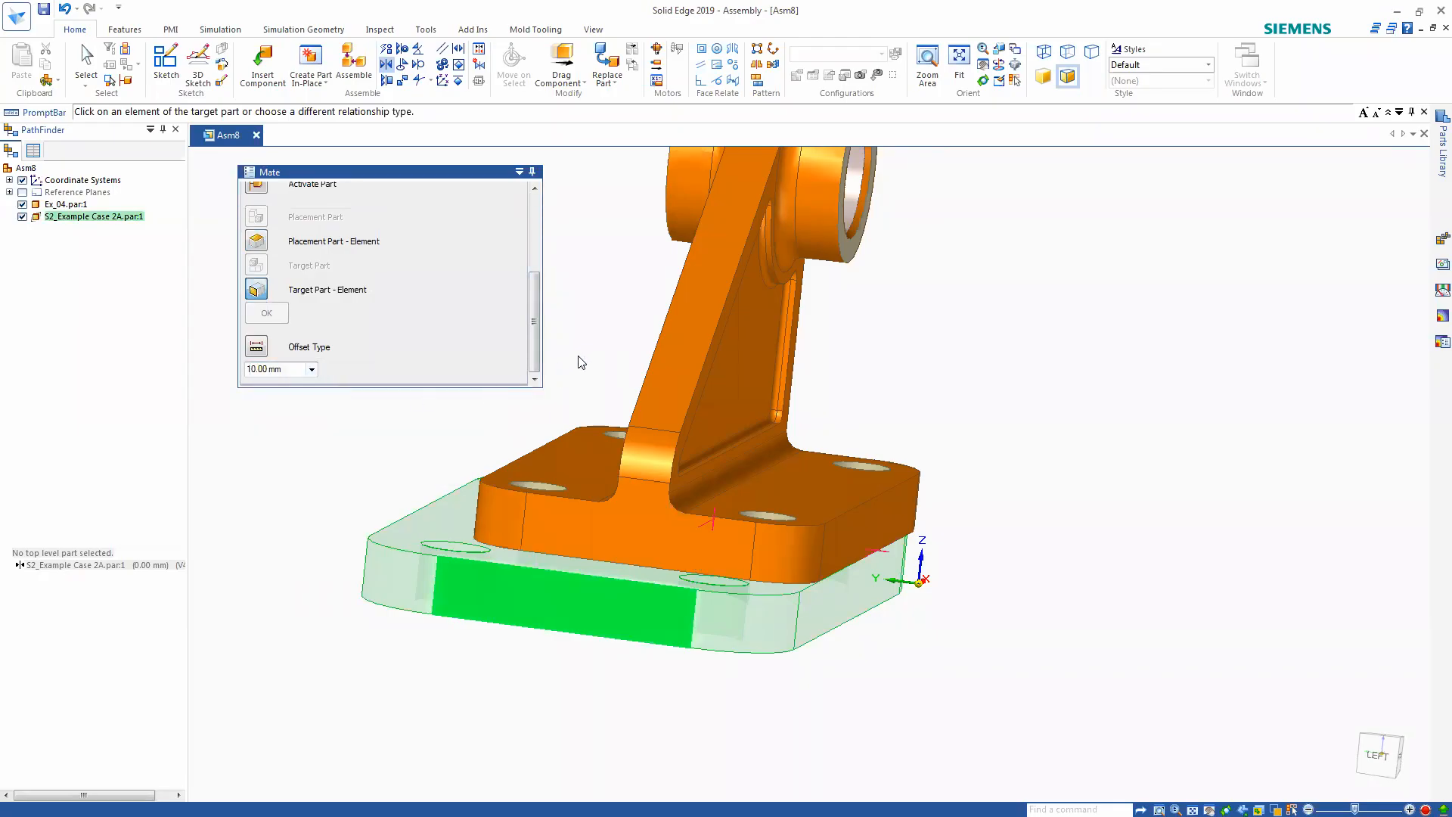
- Try the Range offset type for the mate on the plate's end face and enlarge the command window to show its limits
left_click(311, 369)
left_click(362, 354)
left_click(253, 350)
left_click(259, 399)
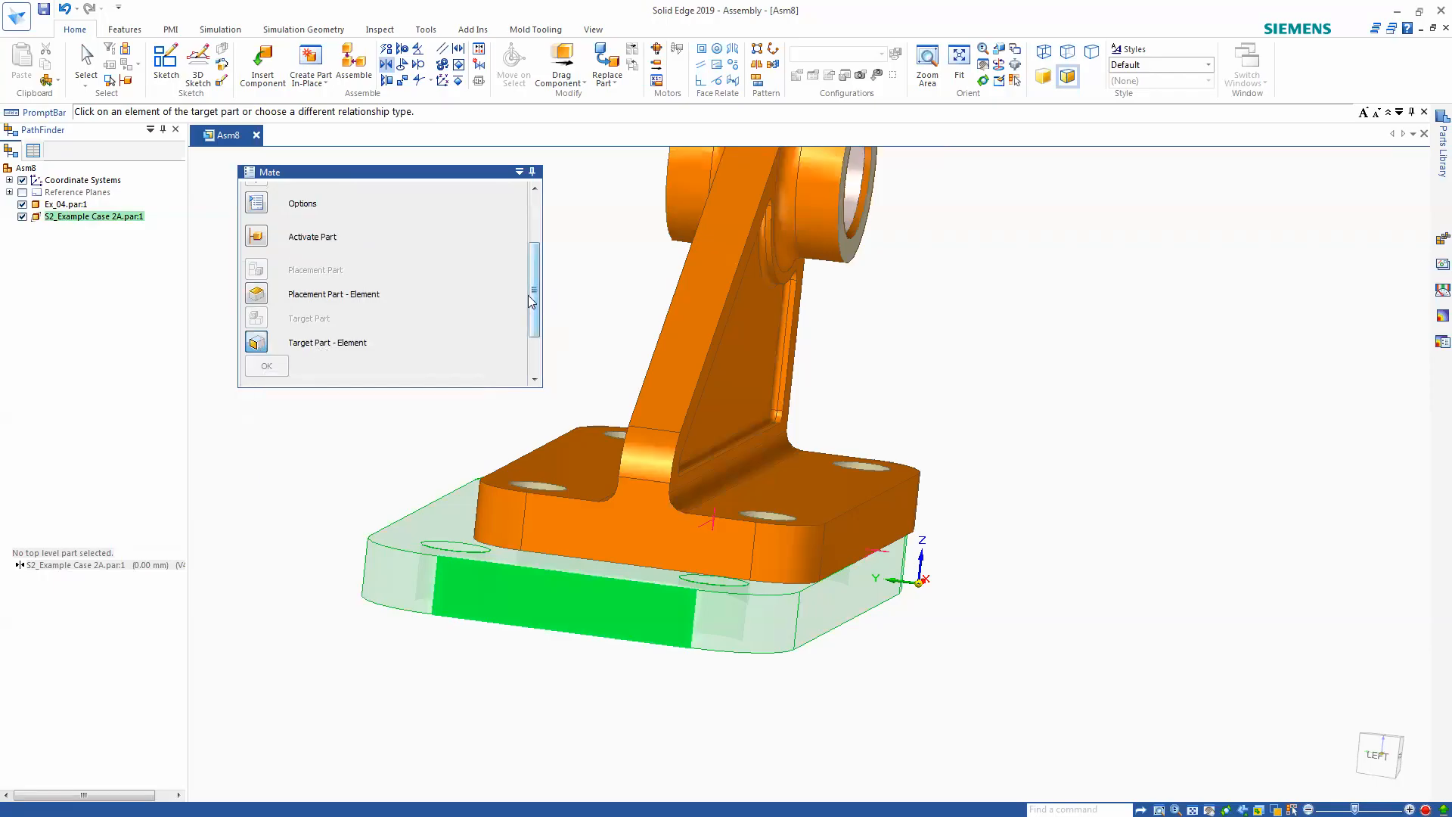
scroll(534, 308, "down", 3)
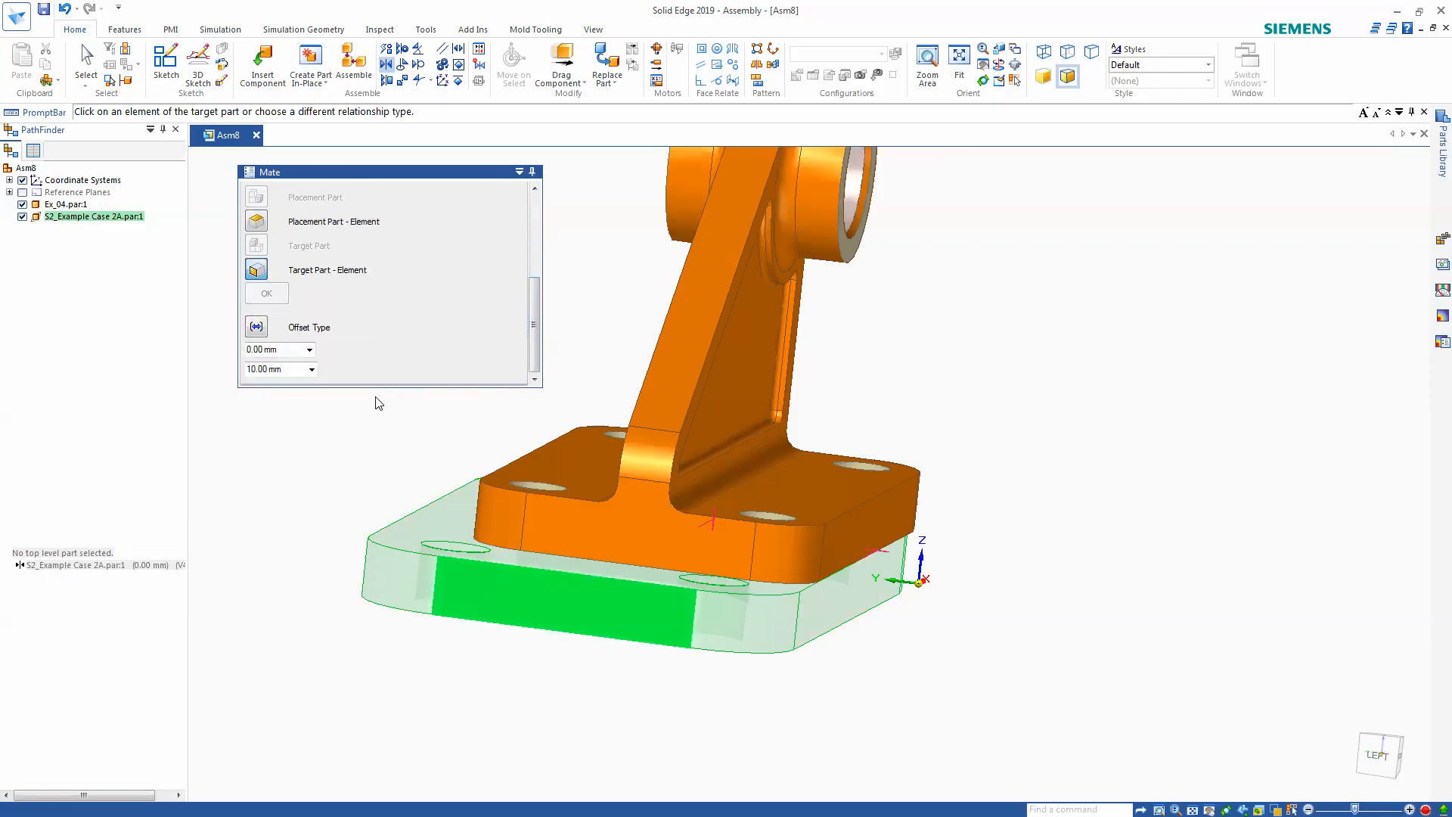
left_click_drag(371, 386, 370, 426)
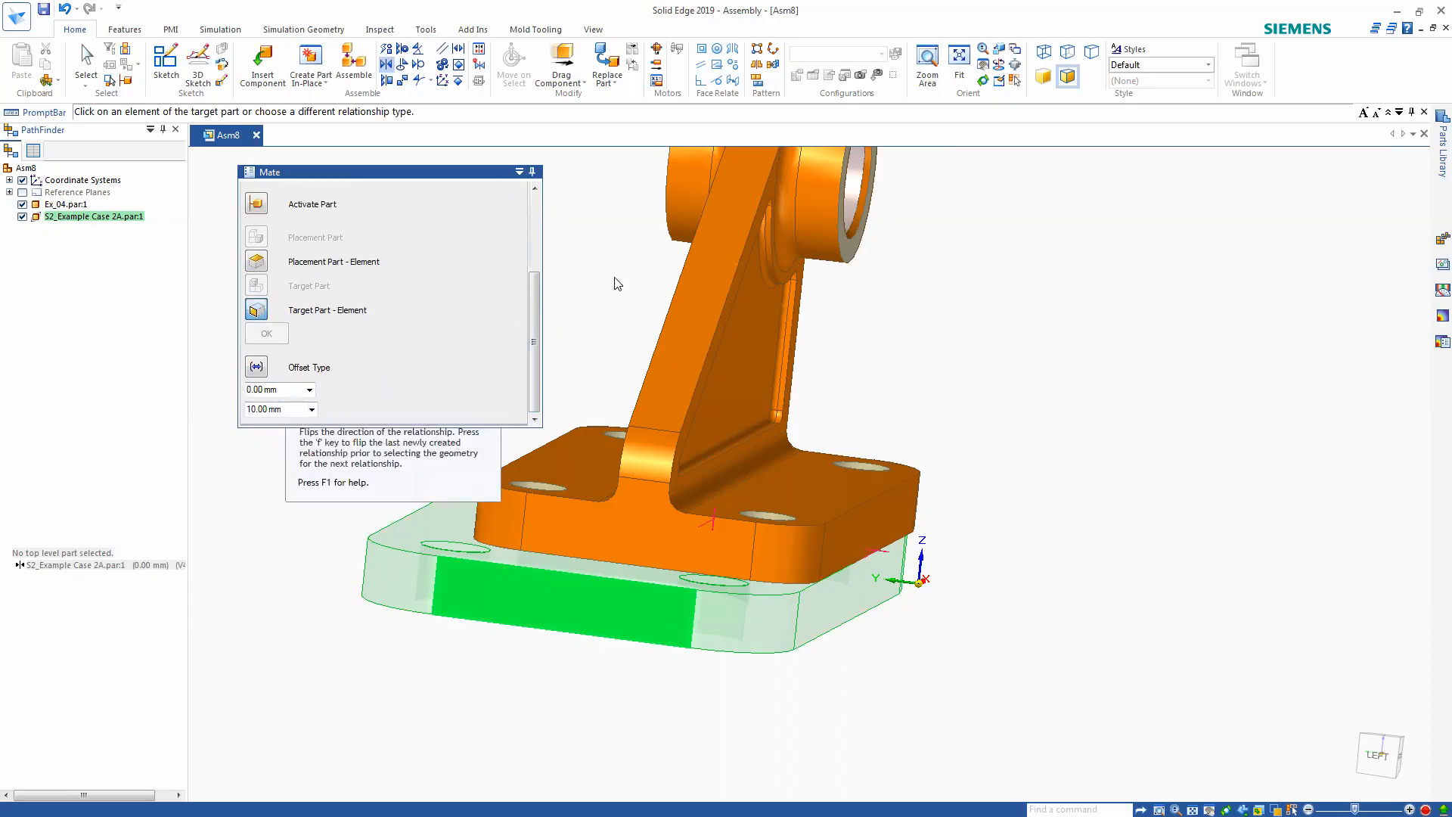
- Try moving the plate along its Y and X axes with Drag Component
left_click(561, 61)
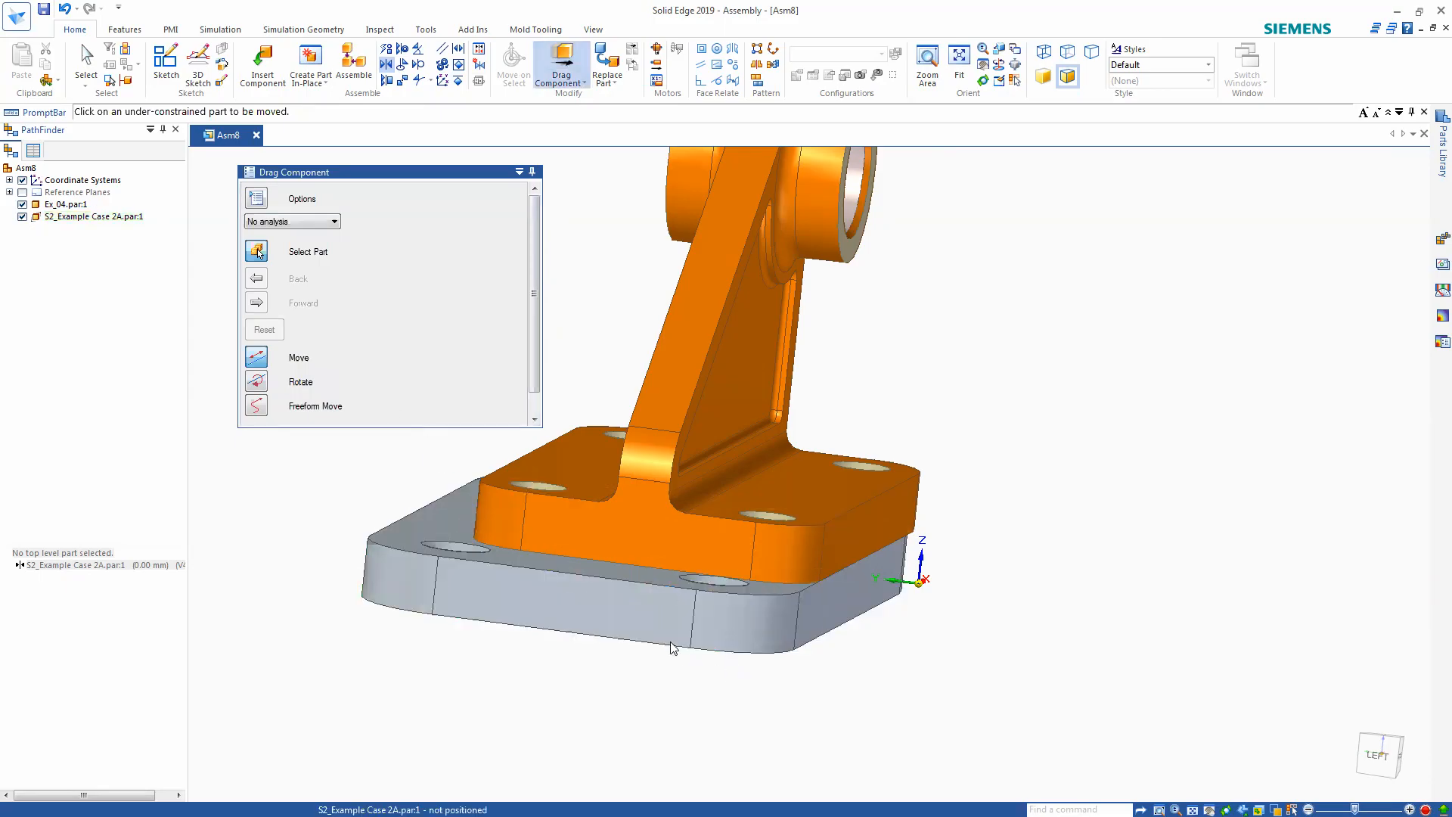
left_click(643, 619)
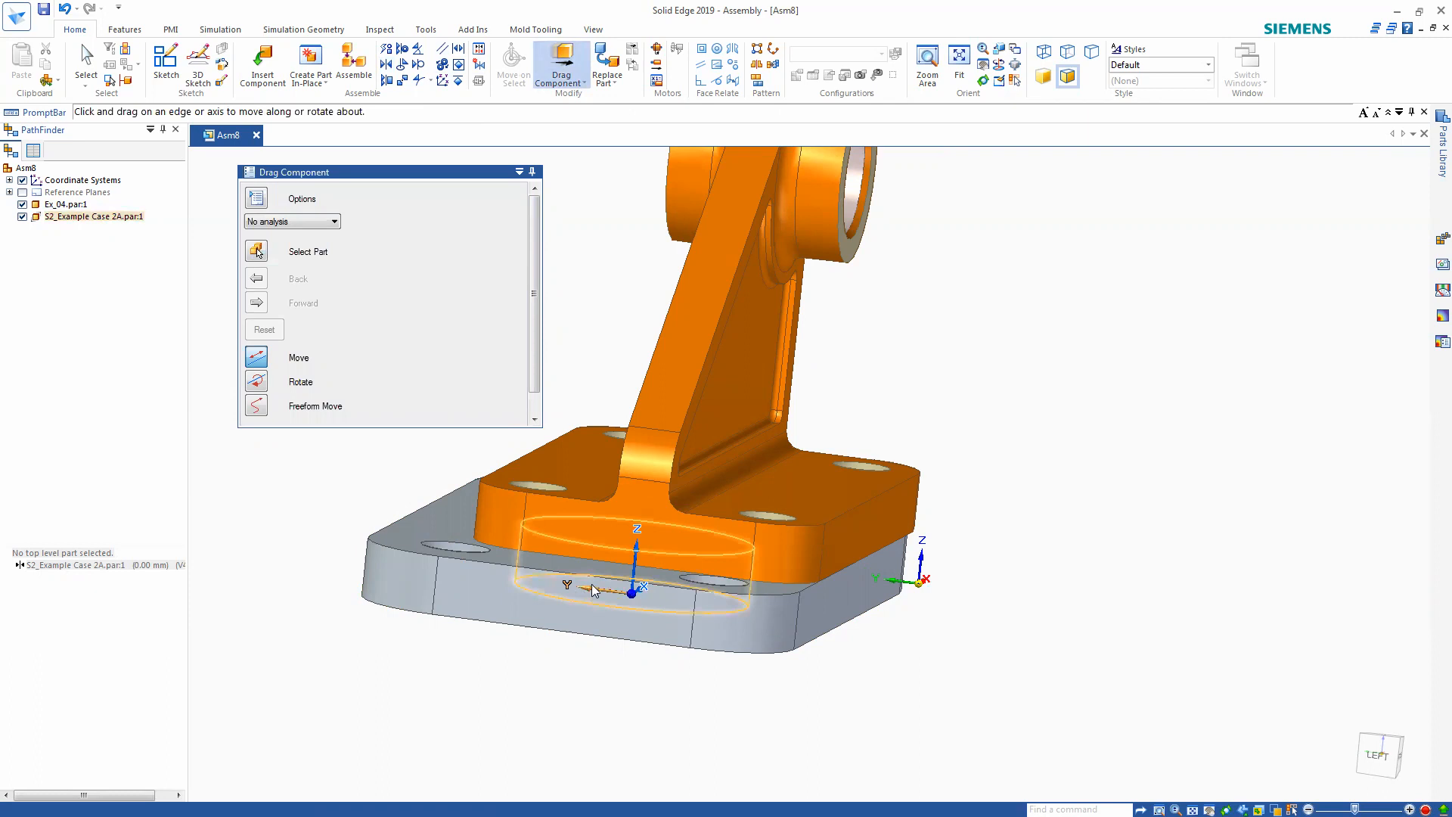
left_click_drag(595, 591, 543, 588)
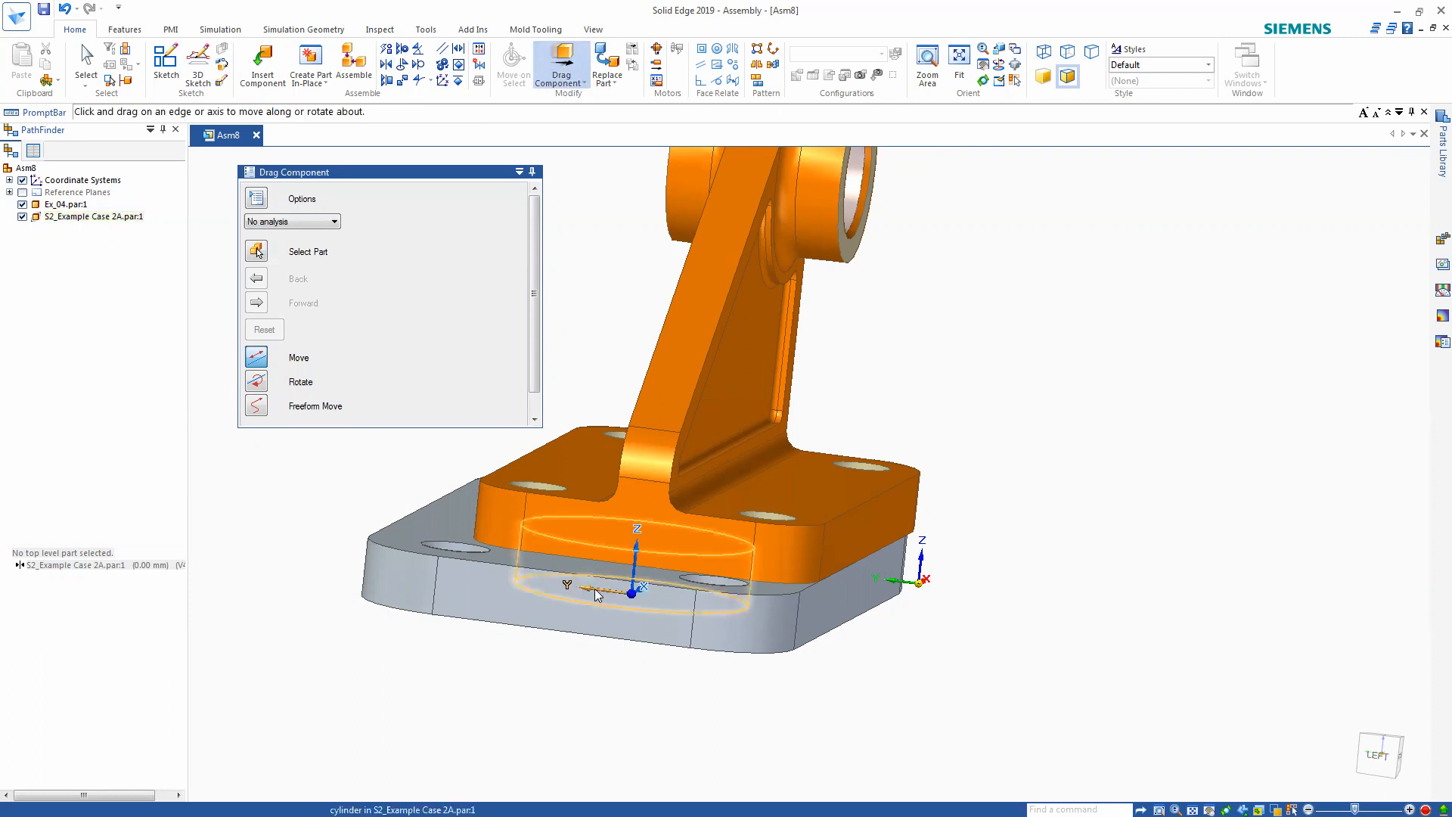
middle_click_drag(762, 614, 684, 632)
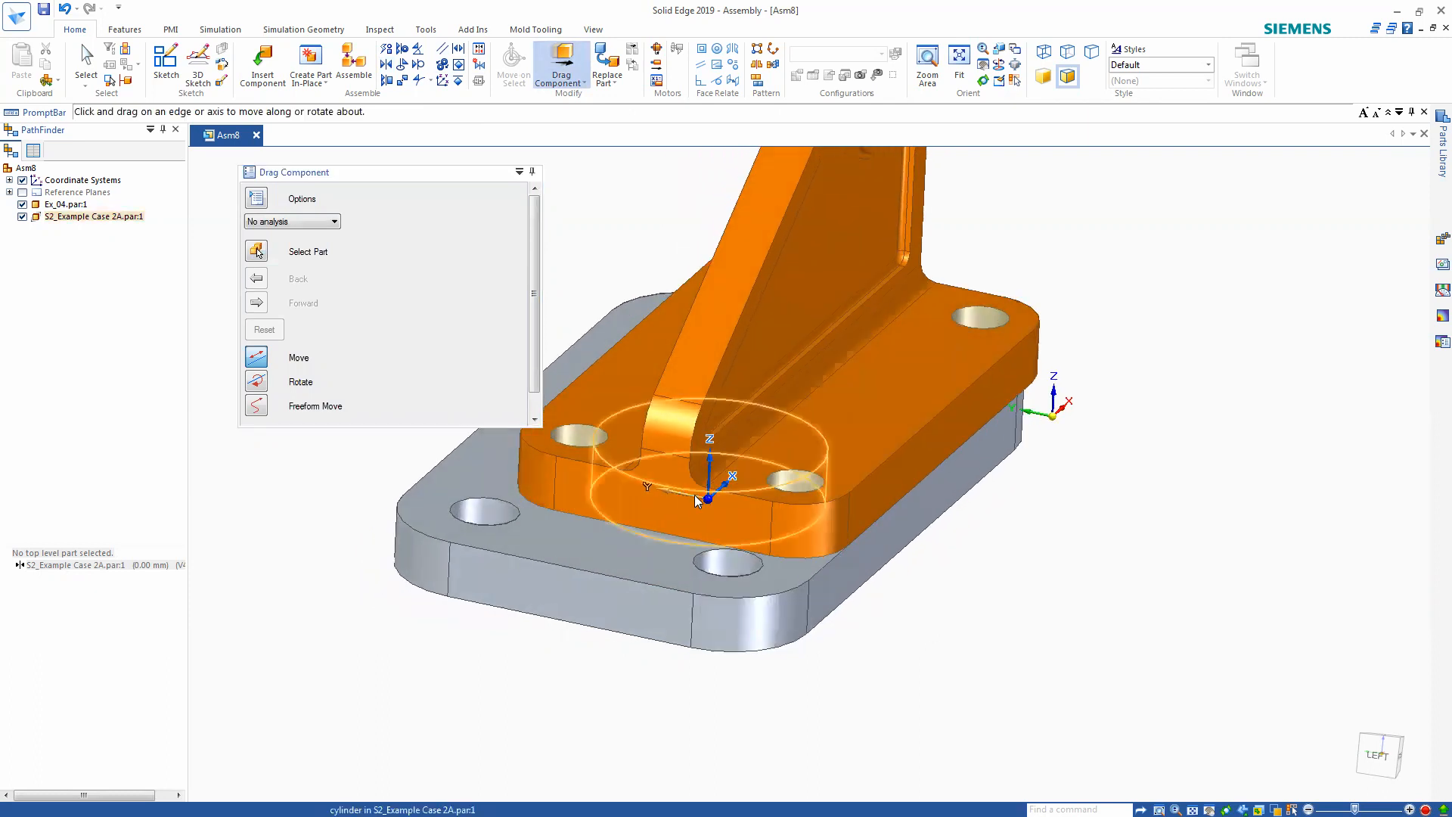
left_click_drag(696, 495, 720, 512)
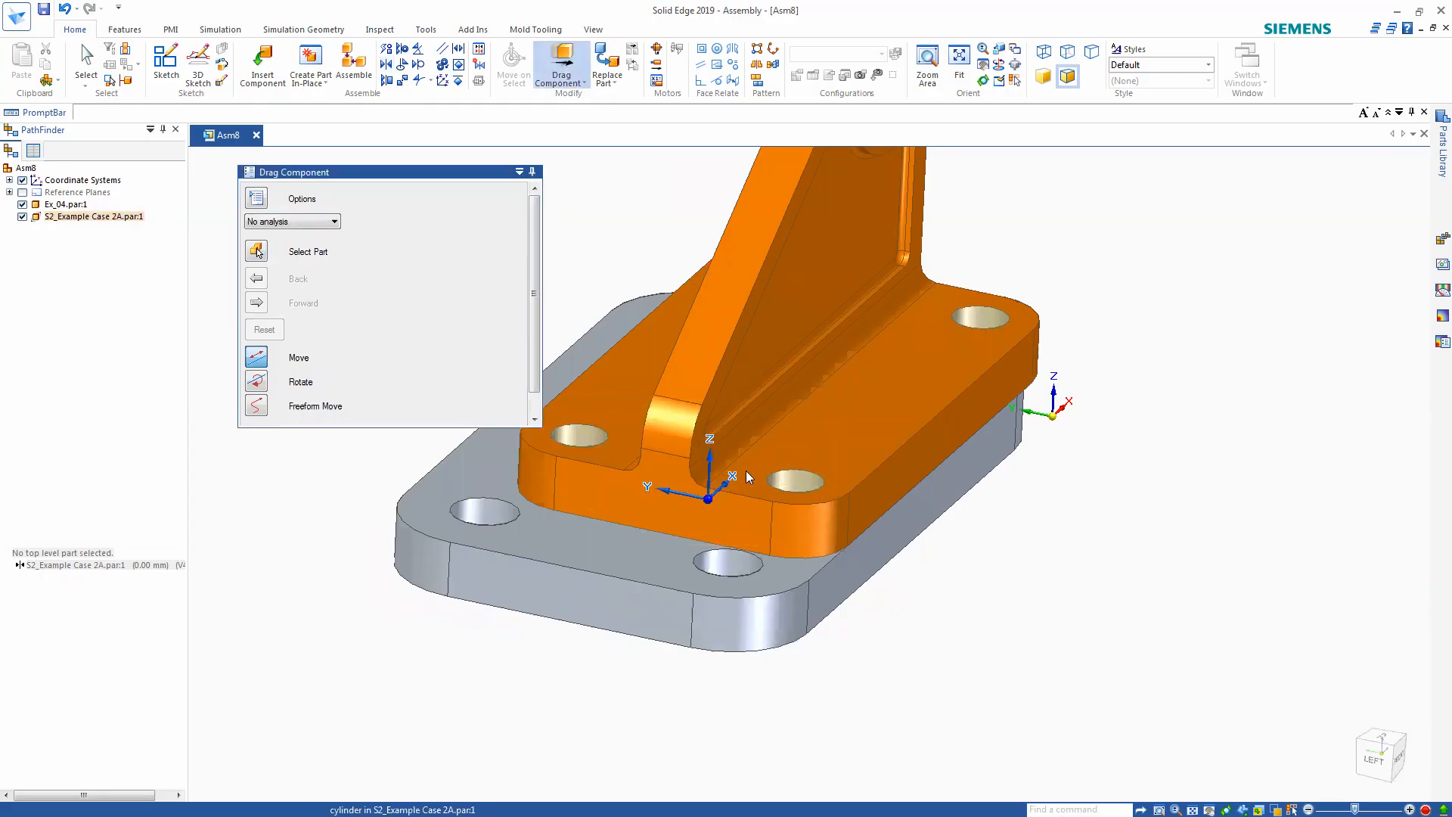
left_click_drag(725, 489, 756, 539)
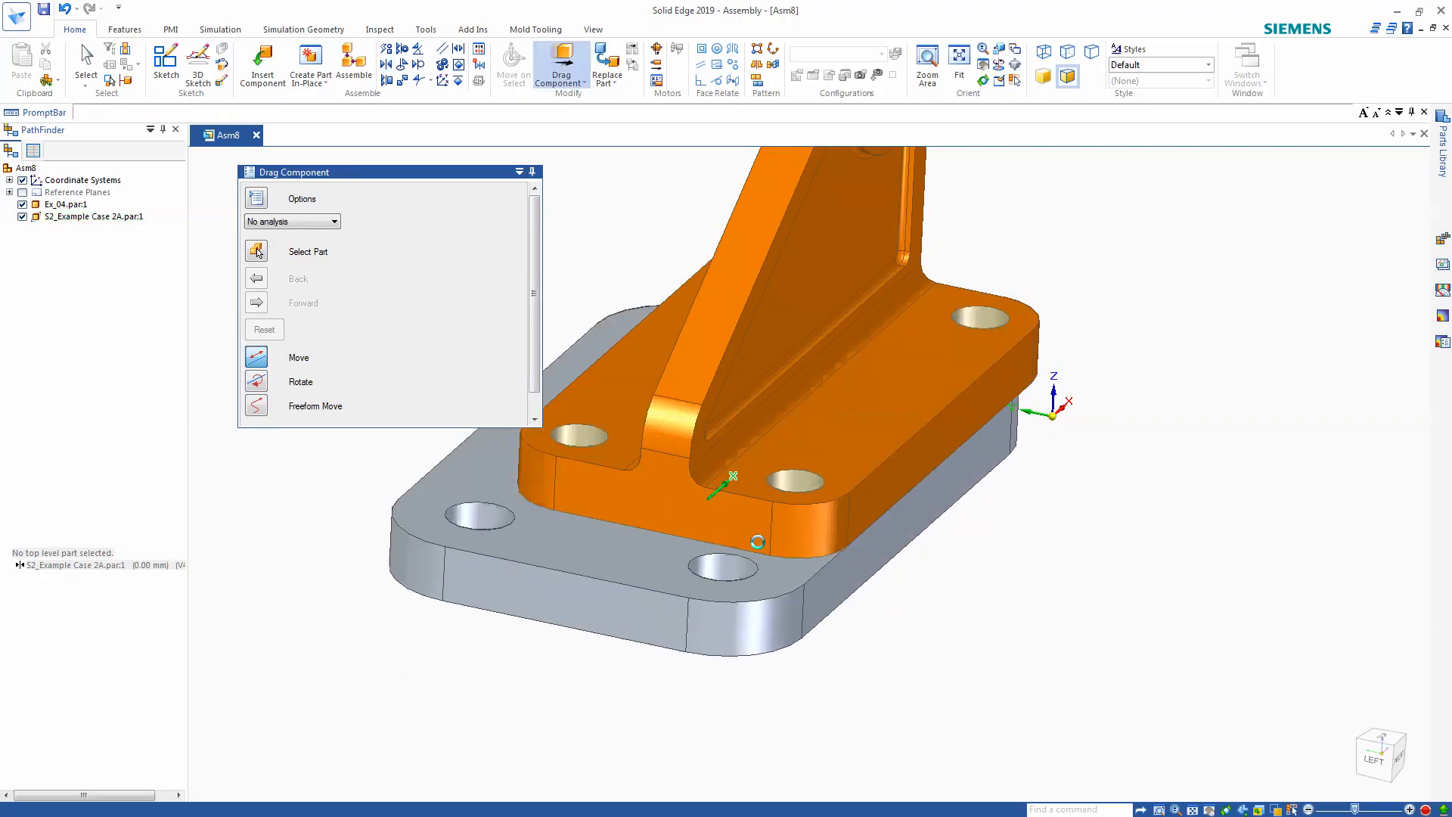
- Reset the plate to its position before the drag and leave Drag Component
middle_click_drag(935, 606, 897, 610)
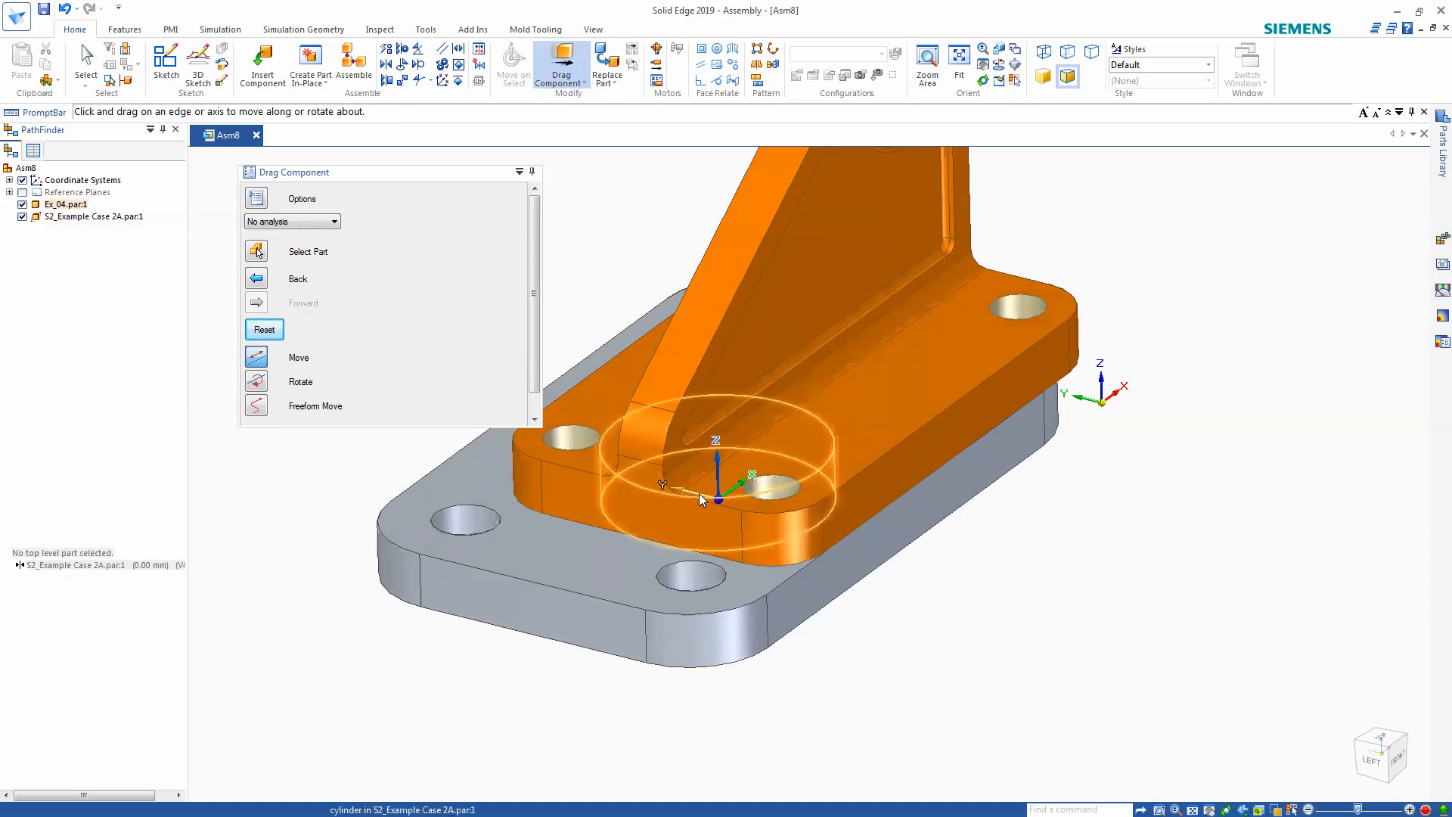
scroll(684, 505, "up", 3)
scroll(739, 488, "up", 3)
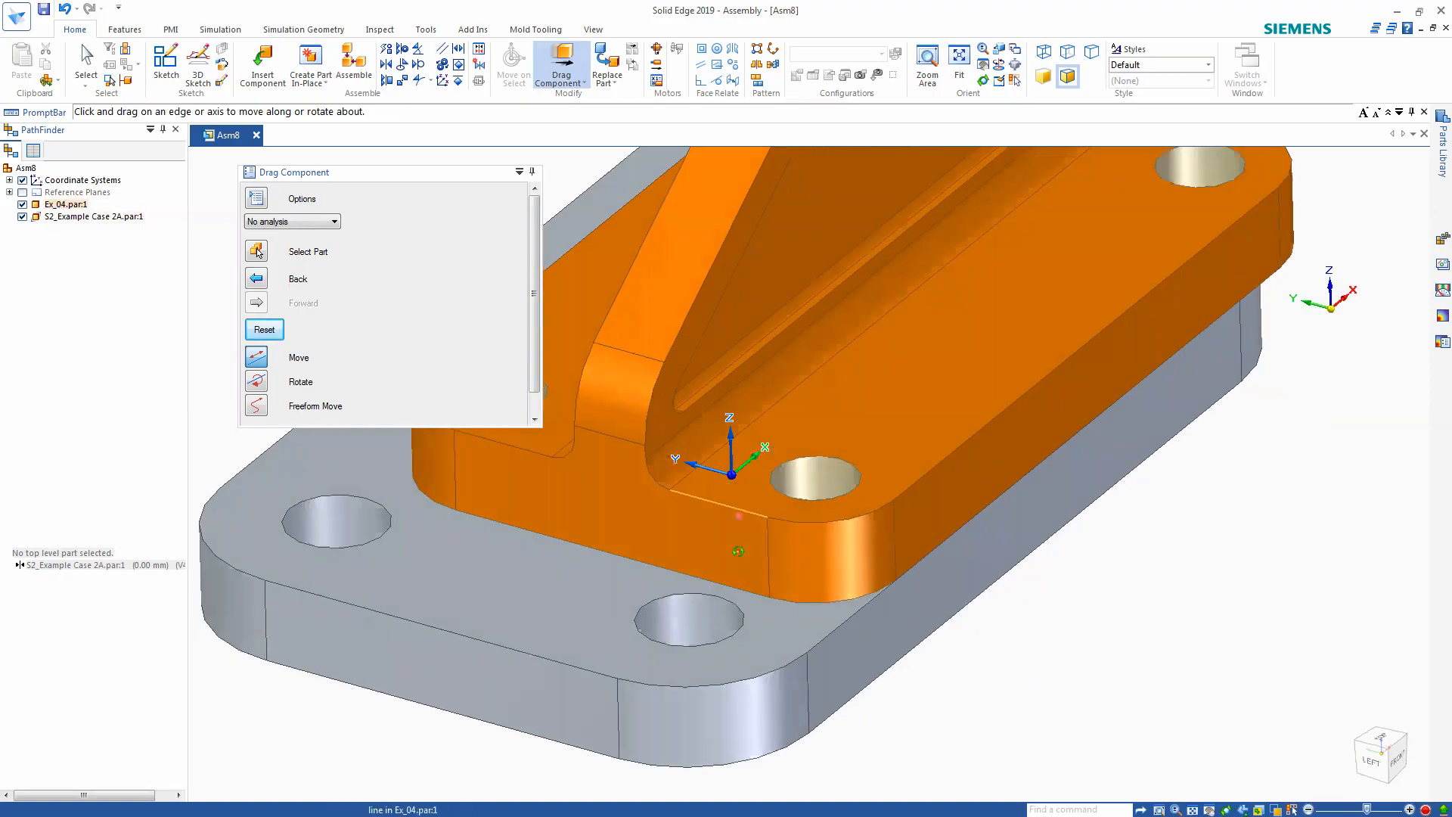
middle_click_drag(729, 428, 723, 375)
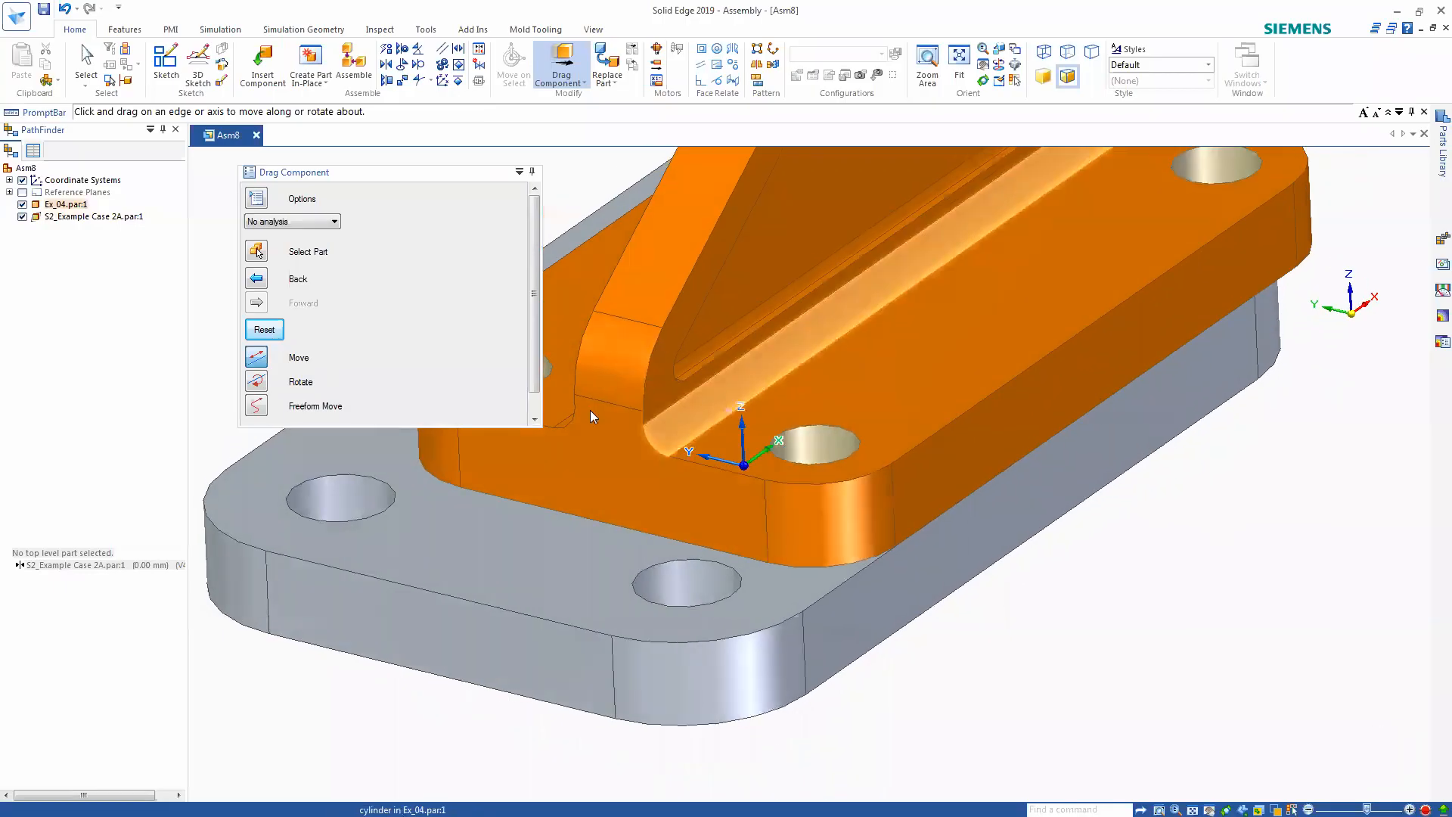
left_click(263, 330)
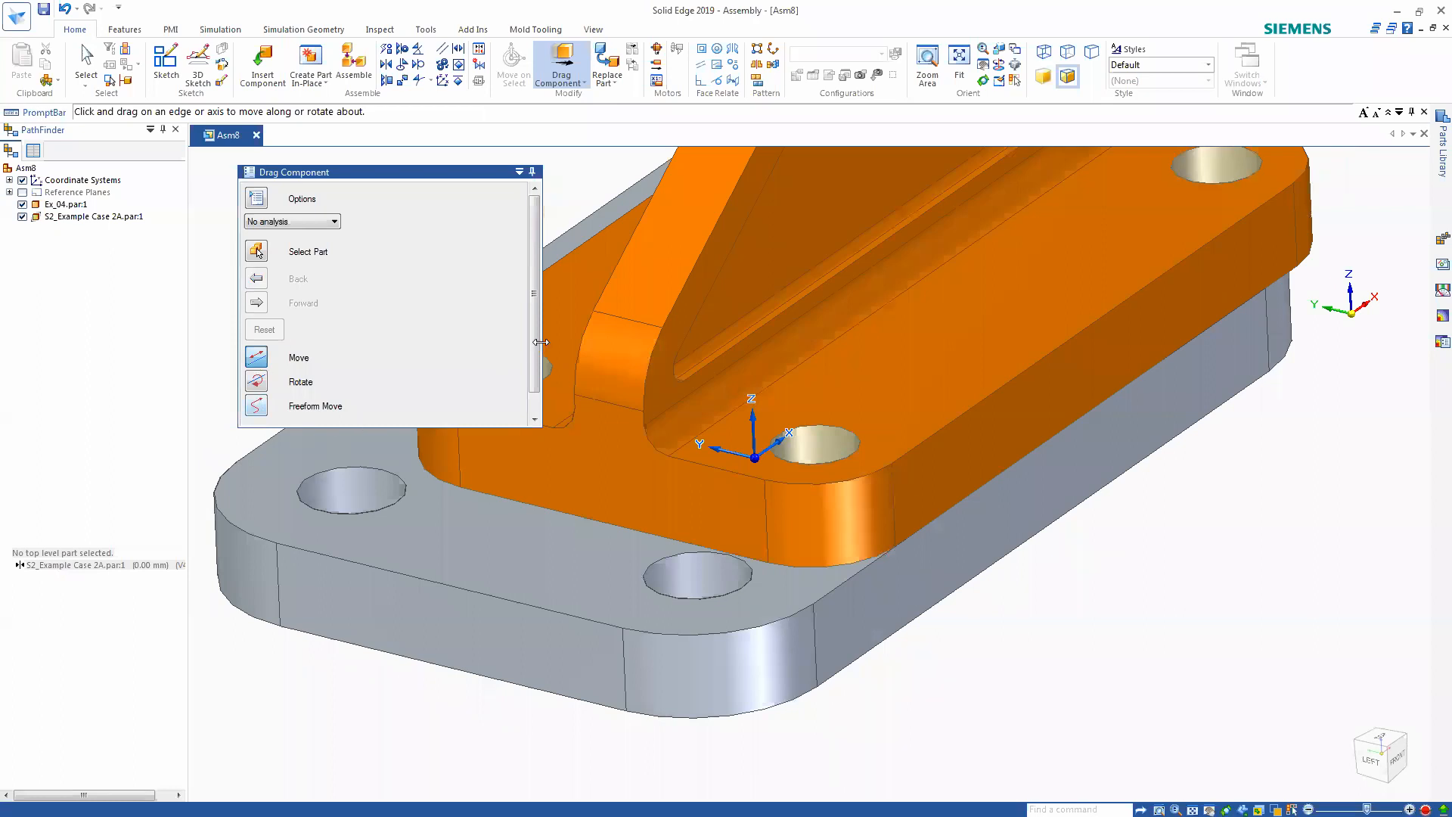
scroll(311, 416, "down", 2)
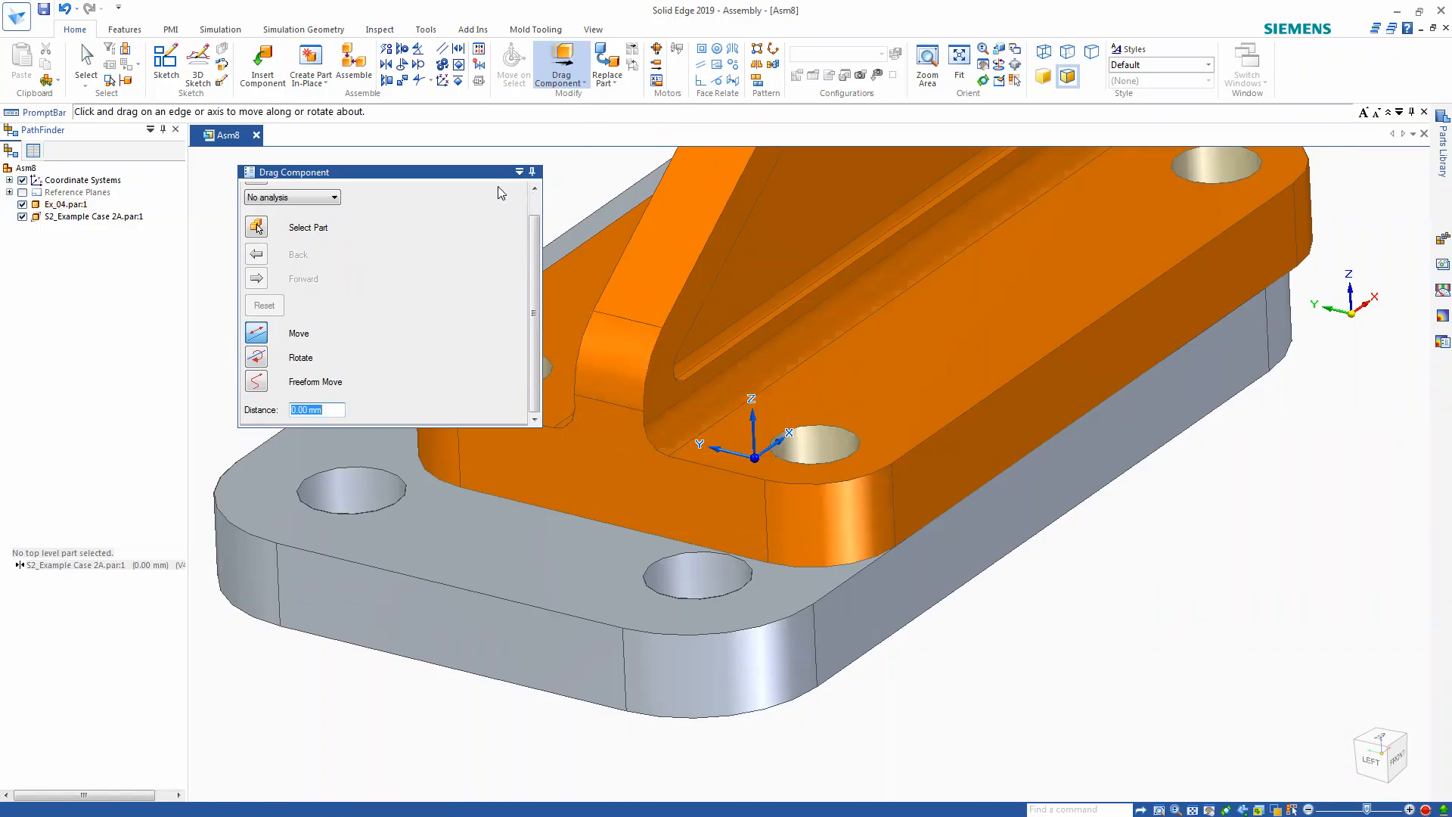
key("Escape")
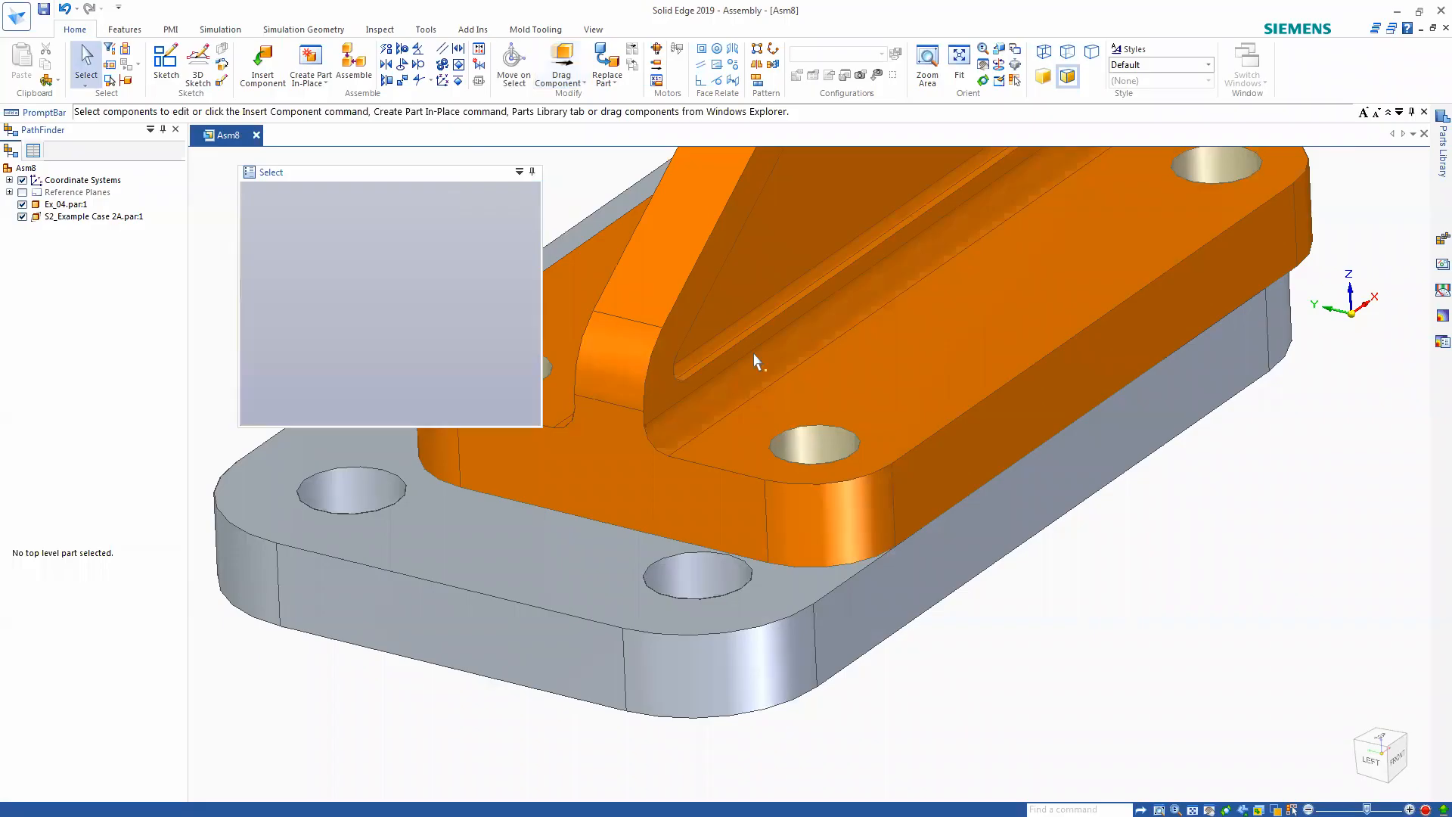
- Delete the plate's planar align relationship with the side face of the bracket's base
scroll(1034, 583, "down", 2)
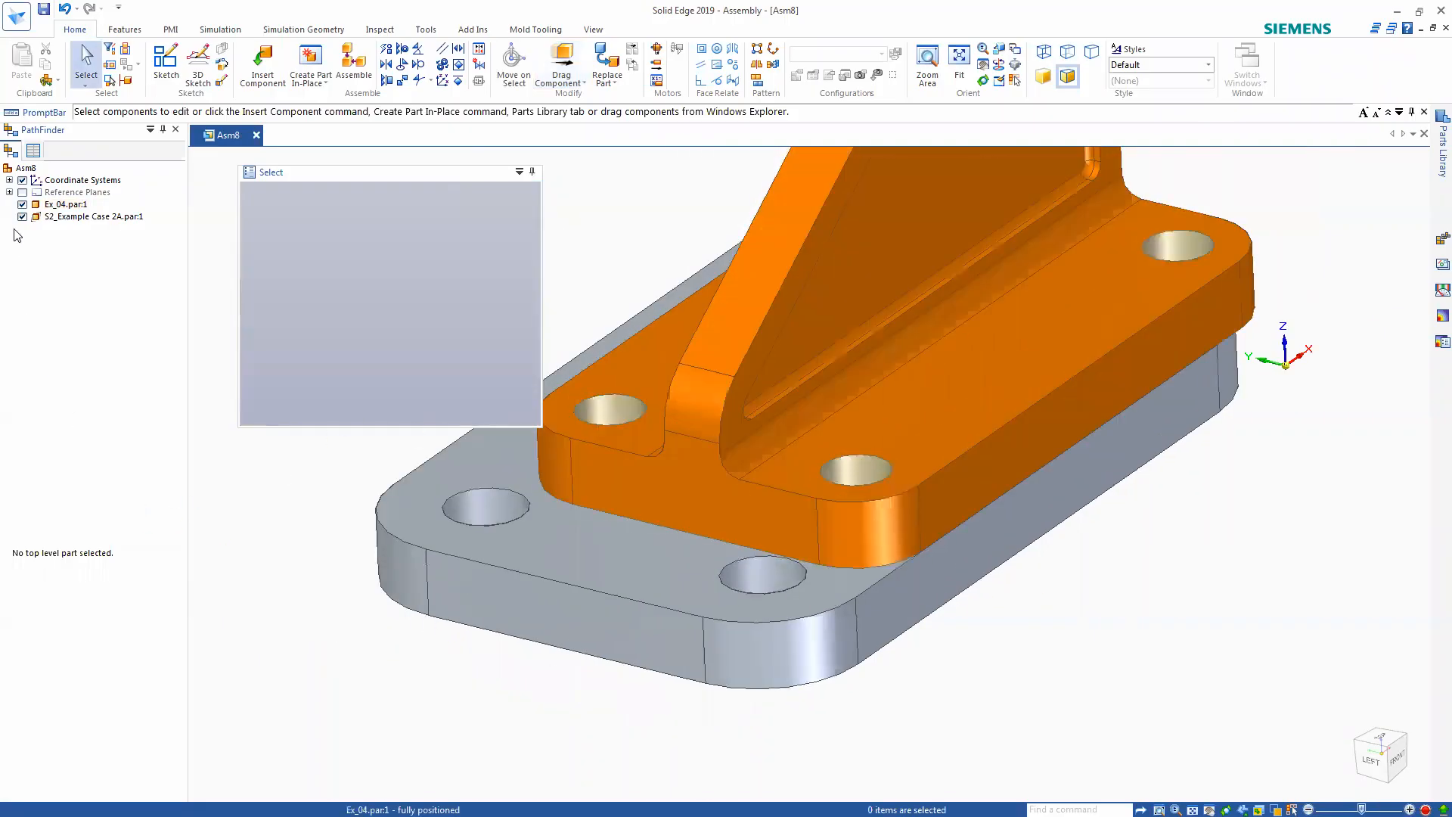
left_click(83, 216)
left_click(68, 576)
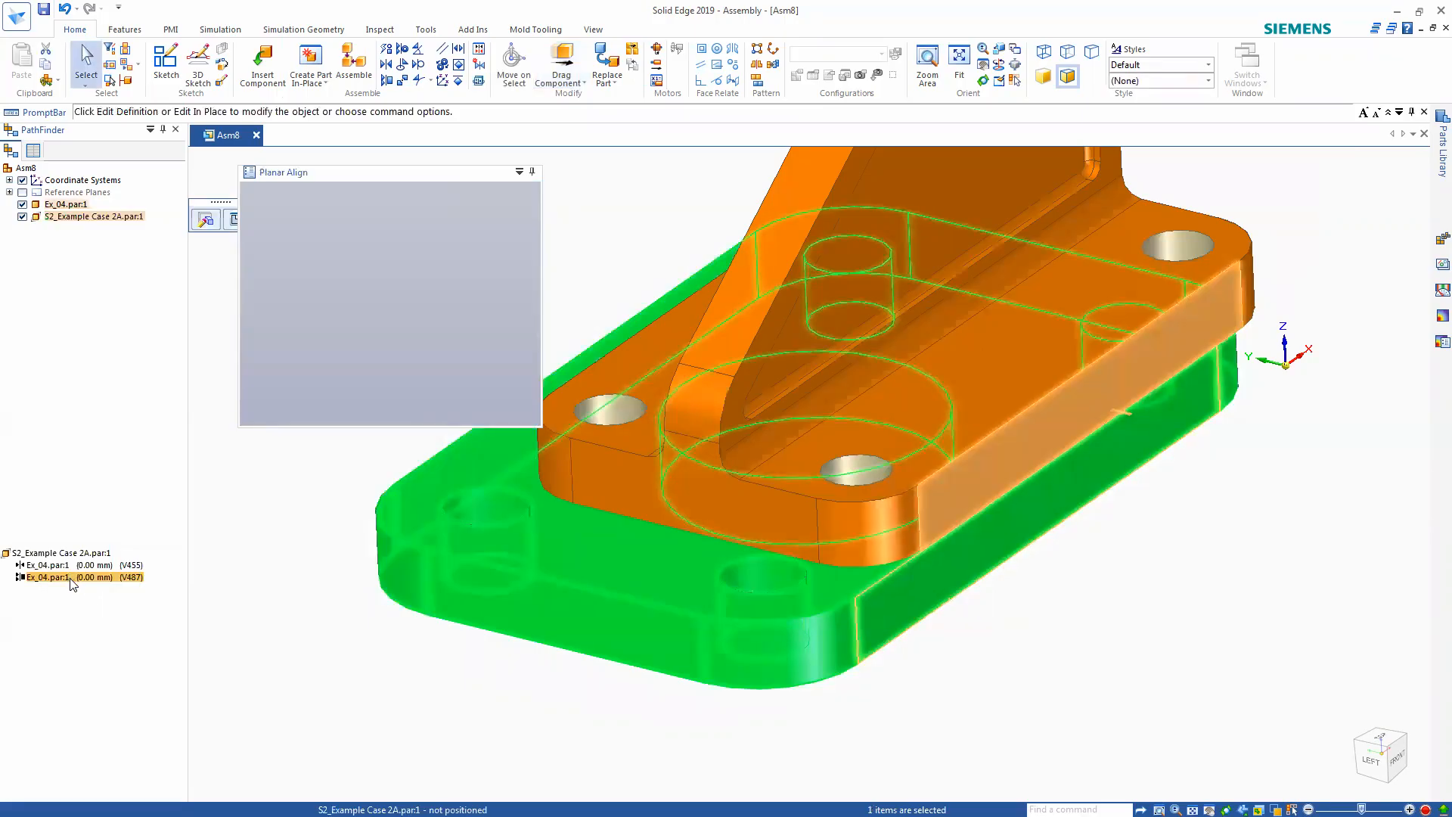
right_click(70, 579)
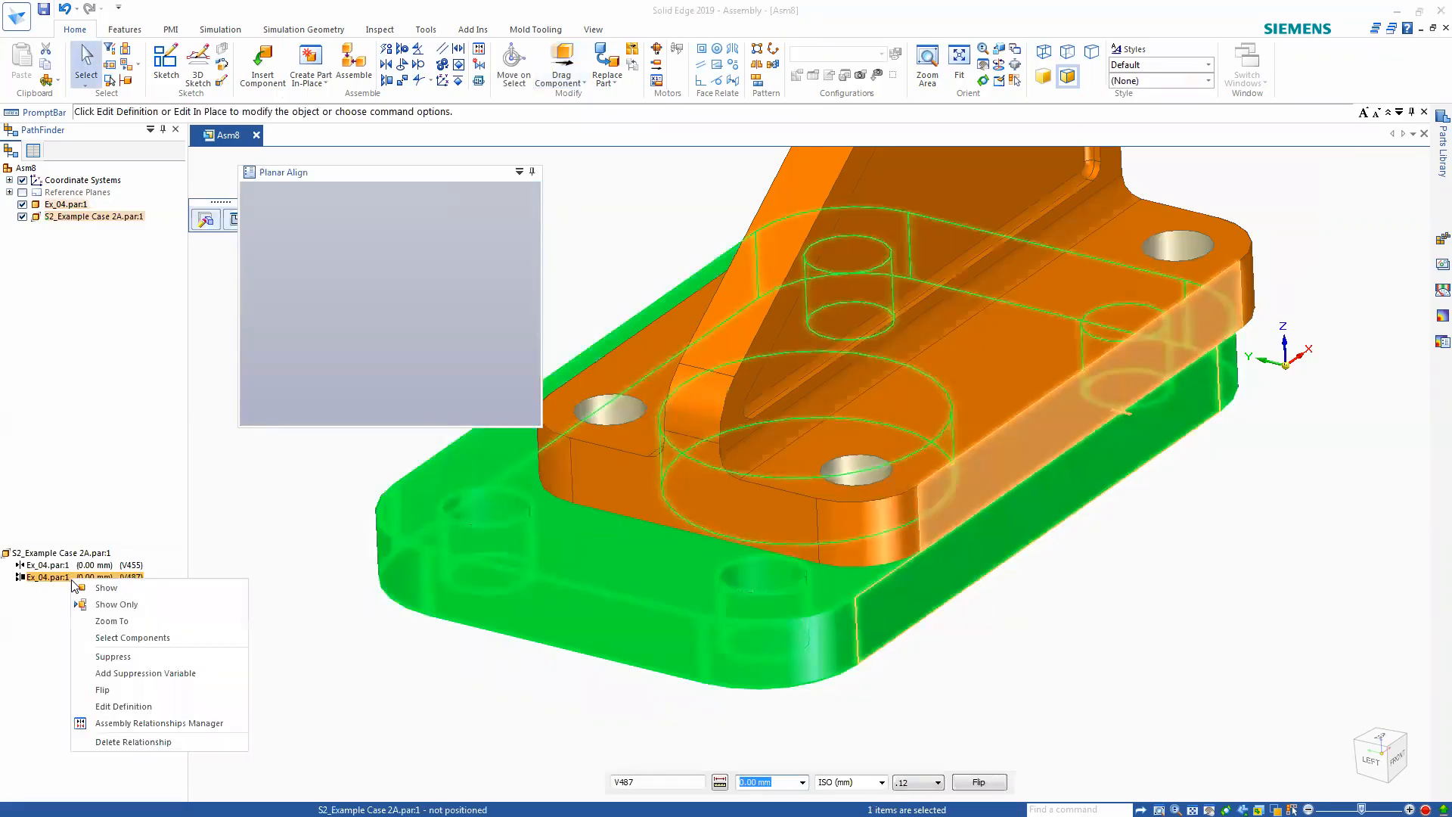
left_click(138, 741)
left_click(587, 264)
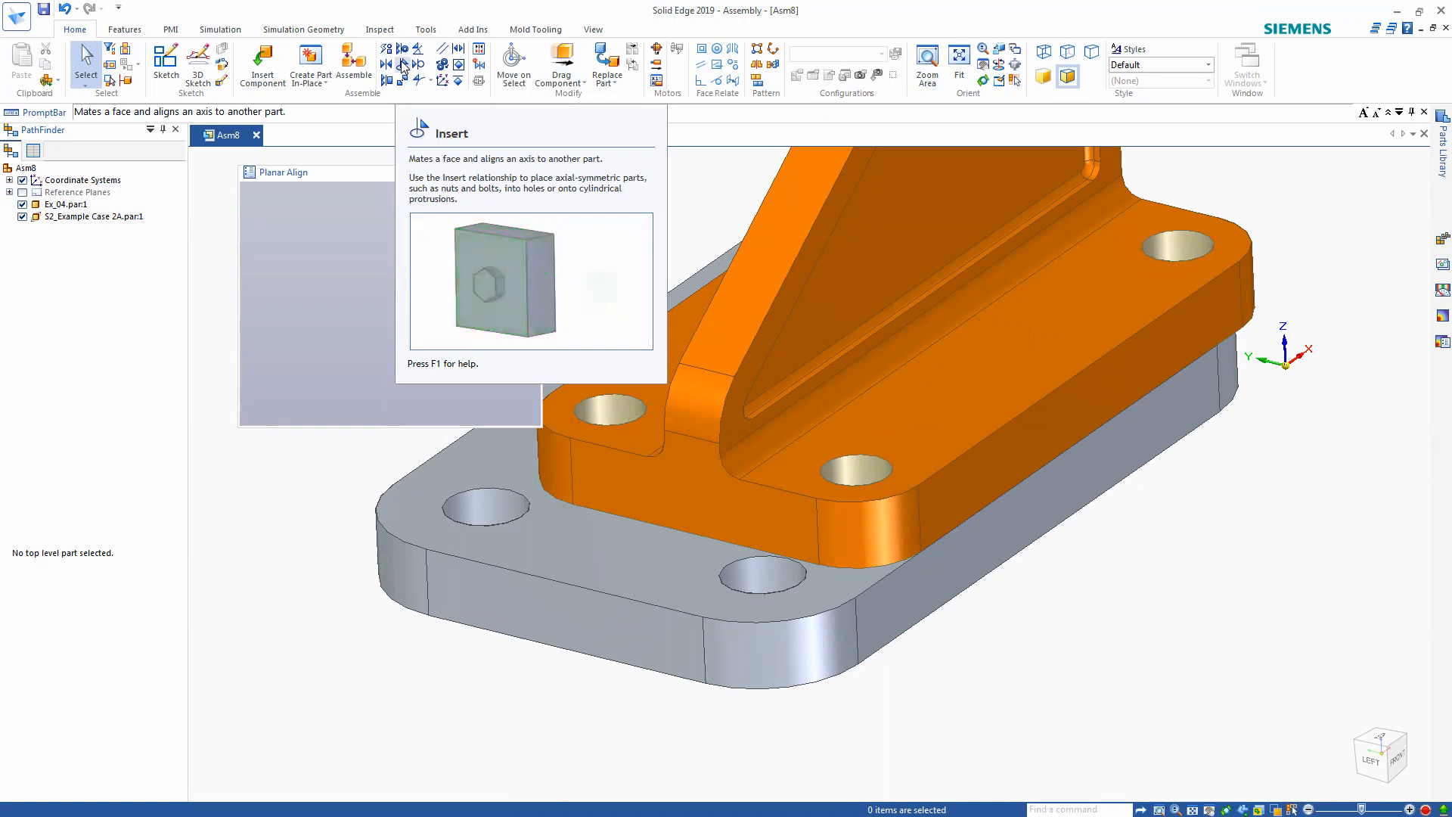
- Try an Insert relationship between the bracket base's front corner hole and the matching plate hole
left_click(404, 67)
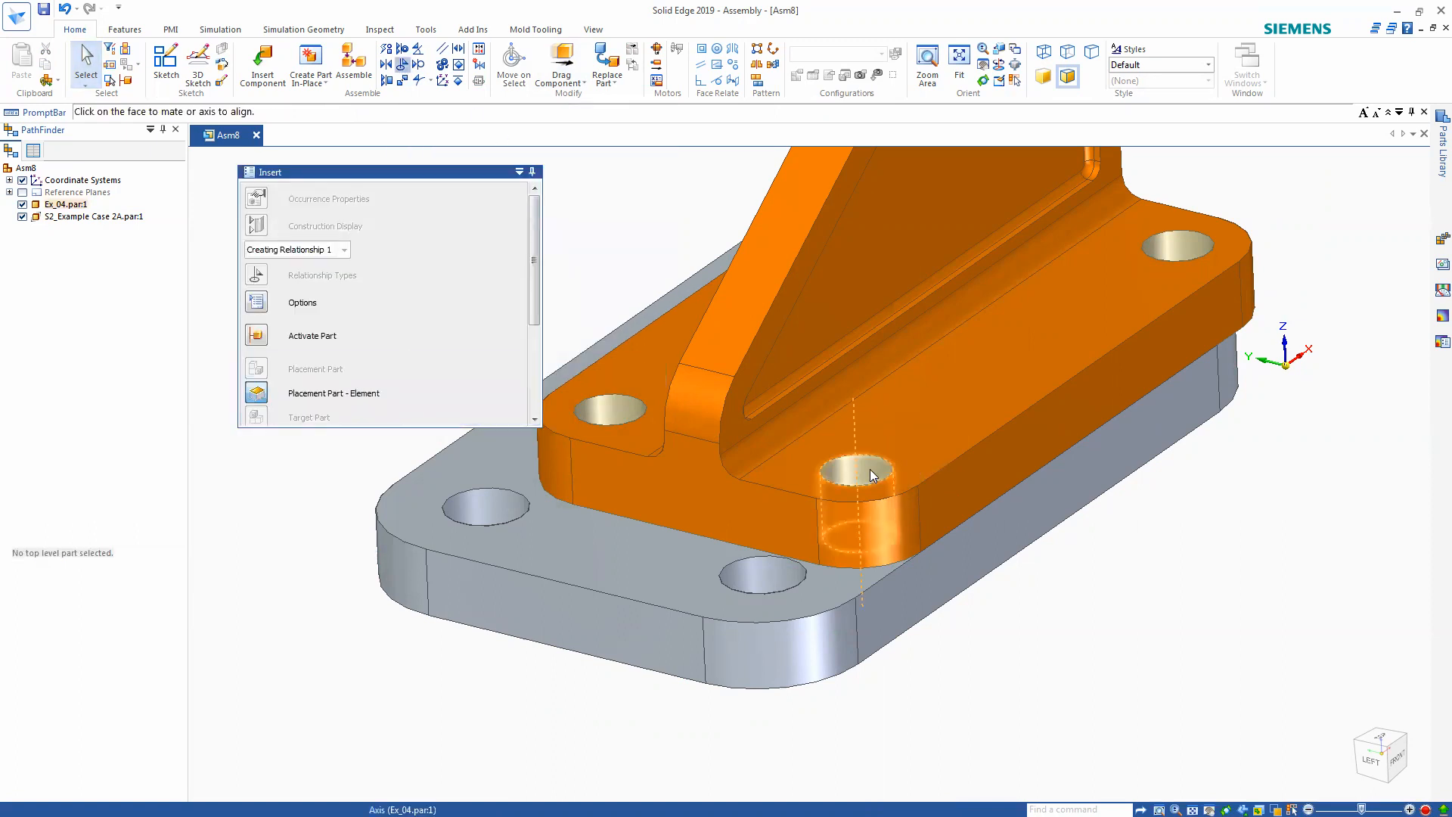
left_click(869, 469)
left_click(775, 568)
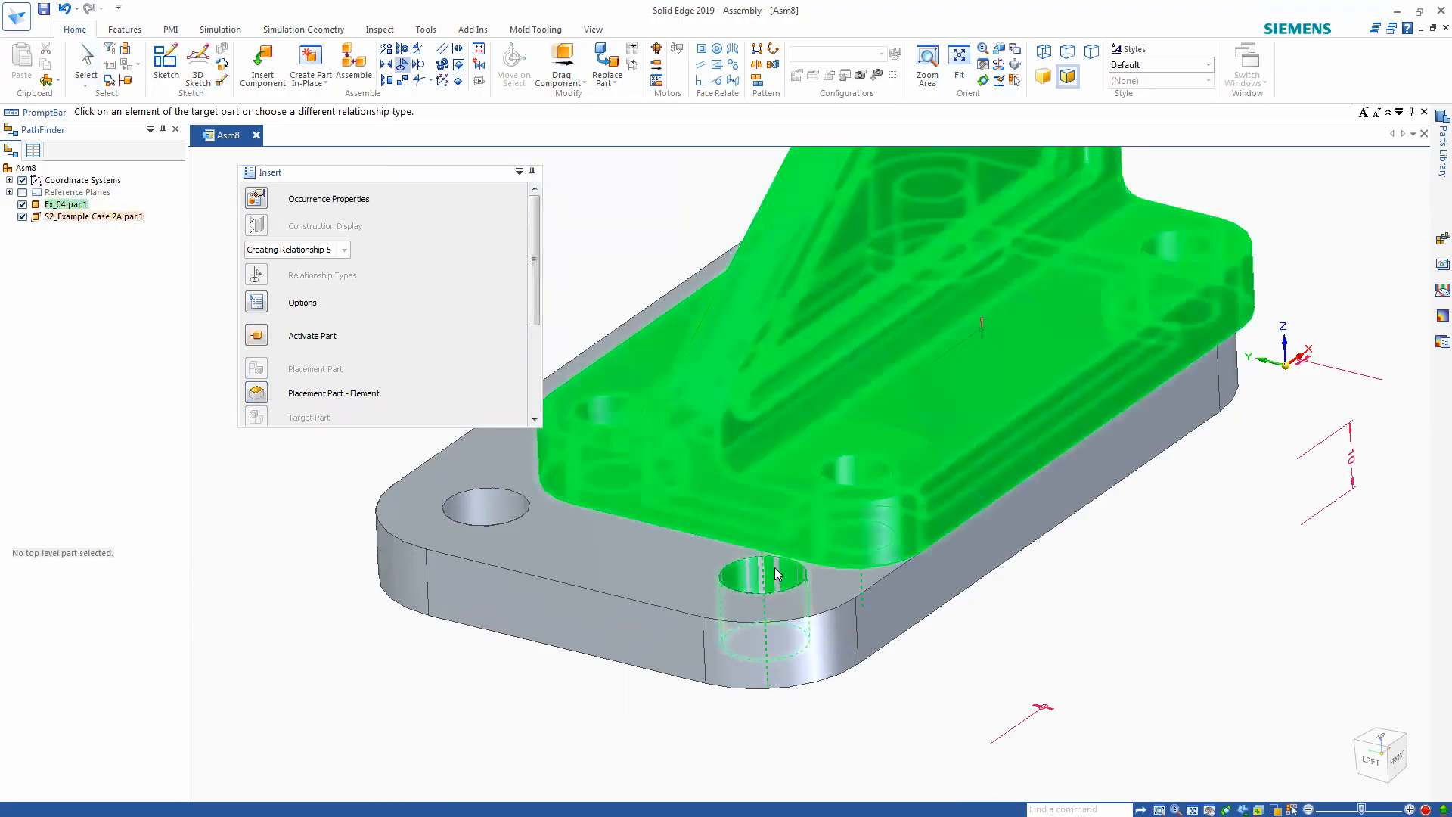
middle_click_drag(930, 604, 536, 388)
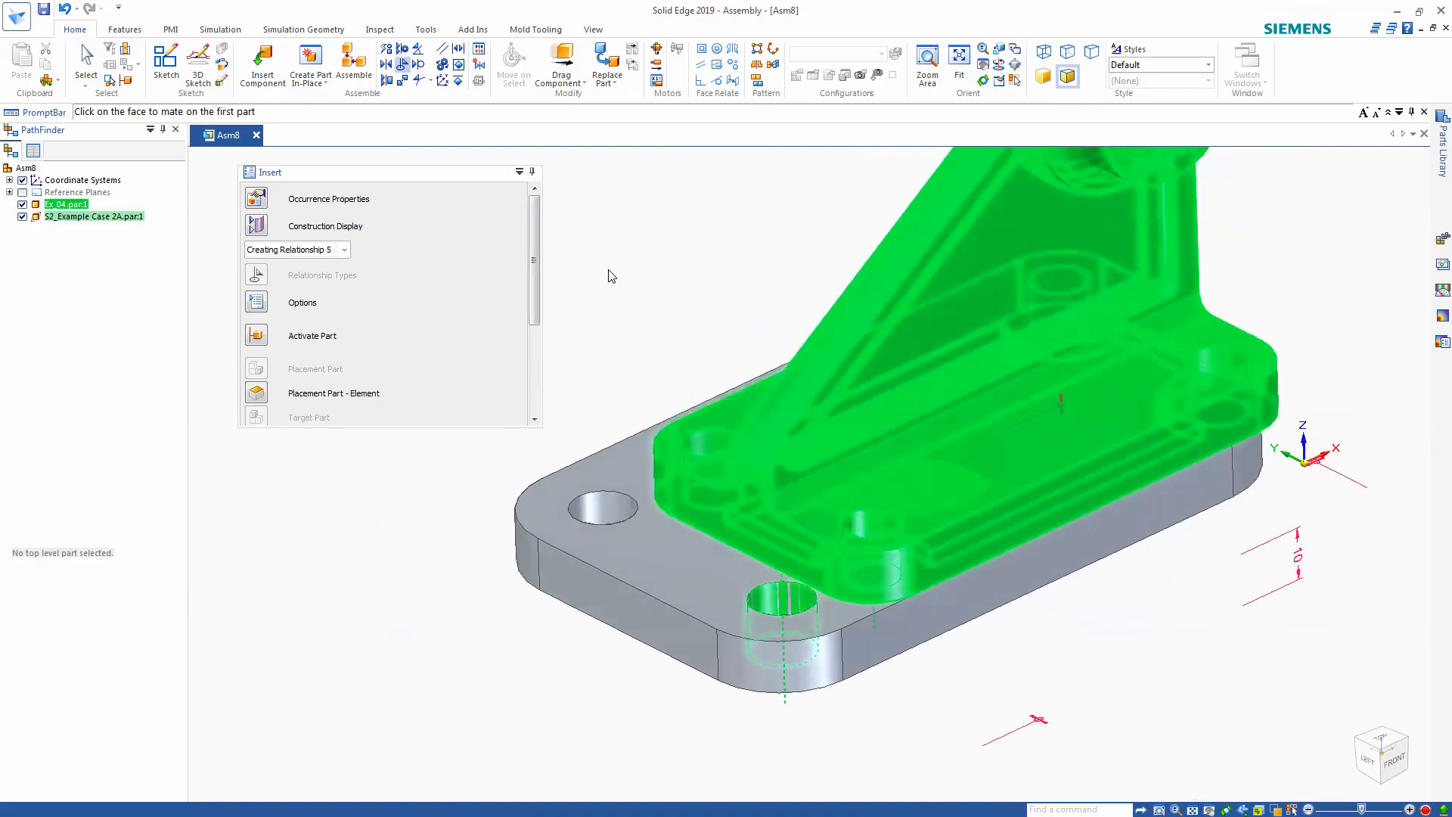
key("Escape")
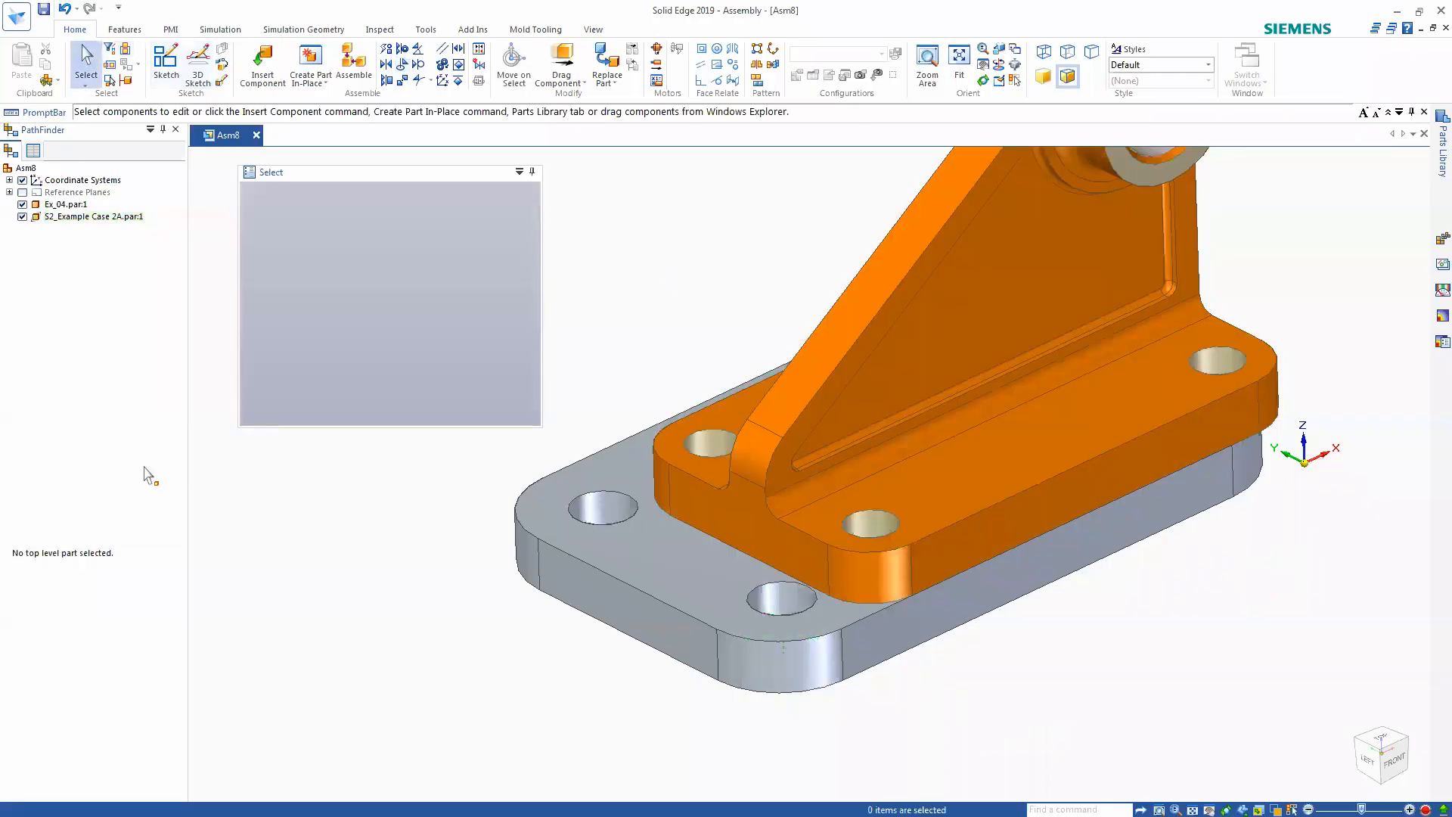
- Axially align the bracket base's front corner hole with the plate's matching corner hole
left_click(72, 217)
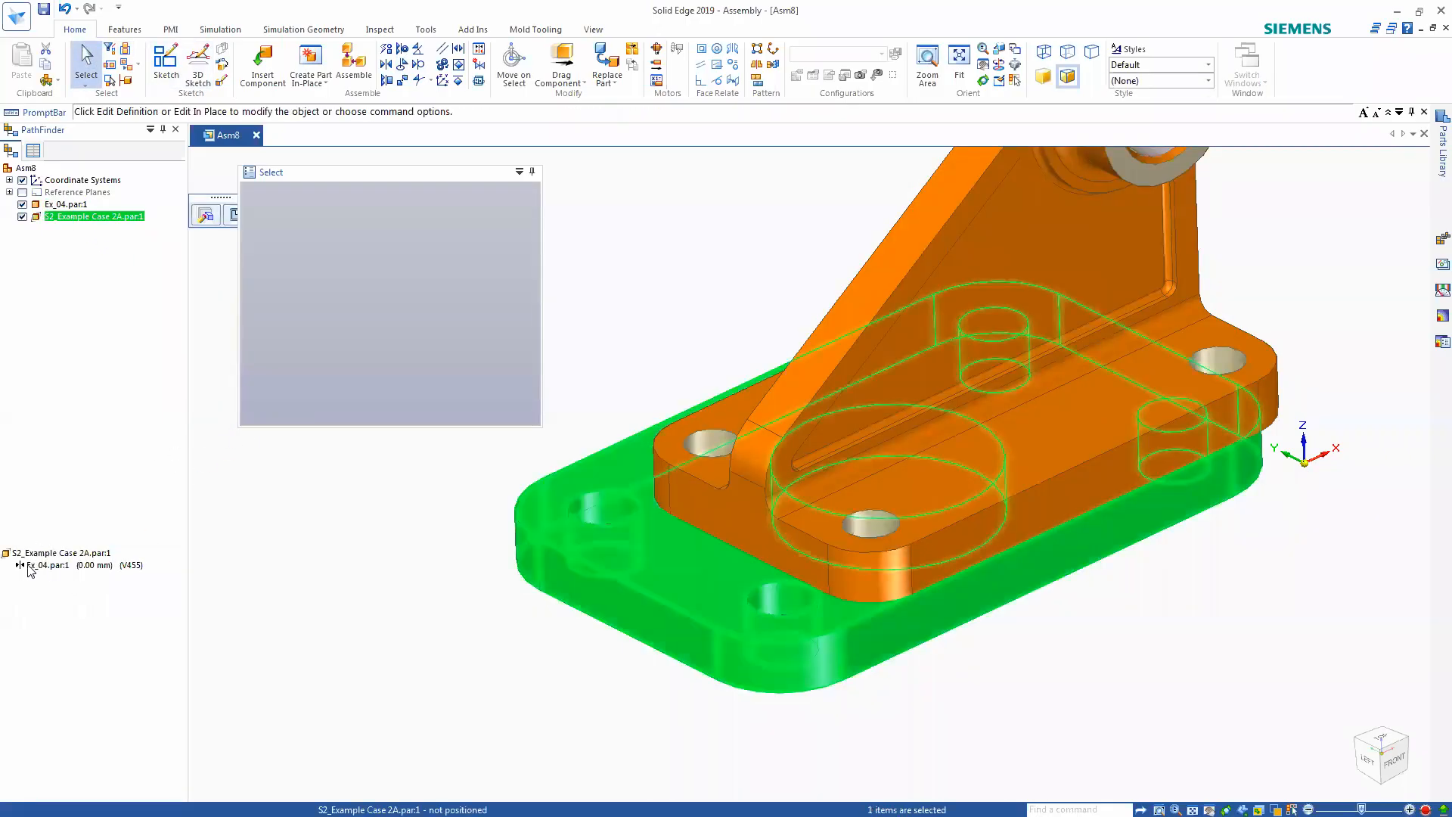
left_click(402, 49)
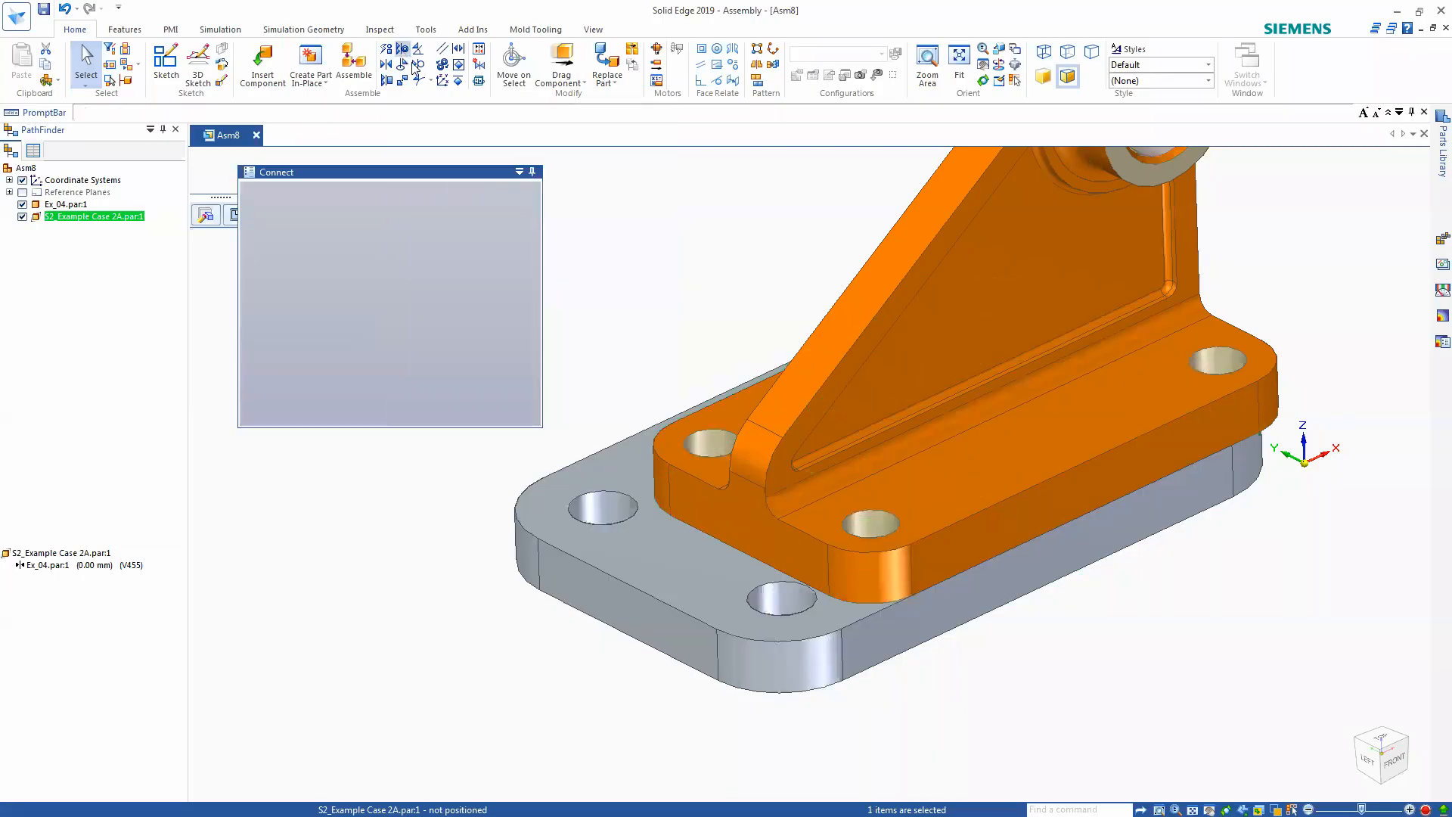
left_click(866, 525)
left_click(781, 597)
middle_click_drag(260, 482, 305, 453)
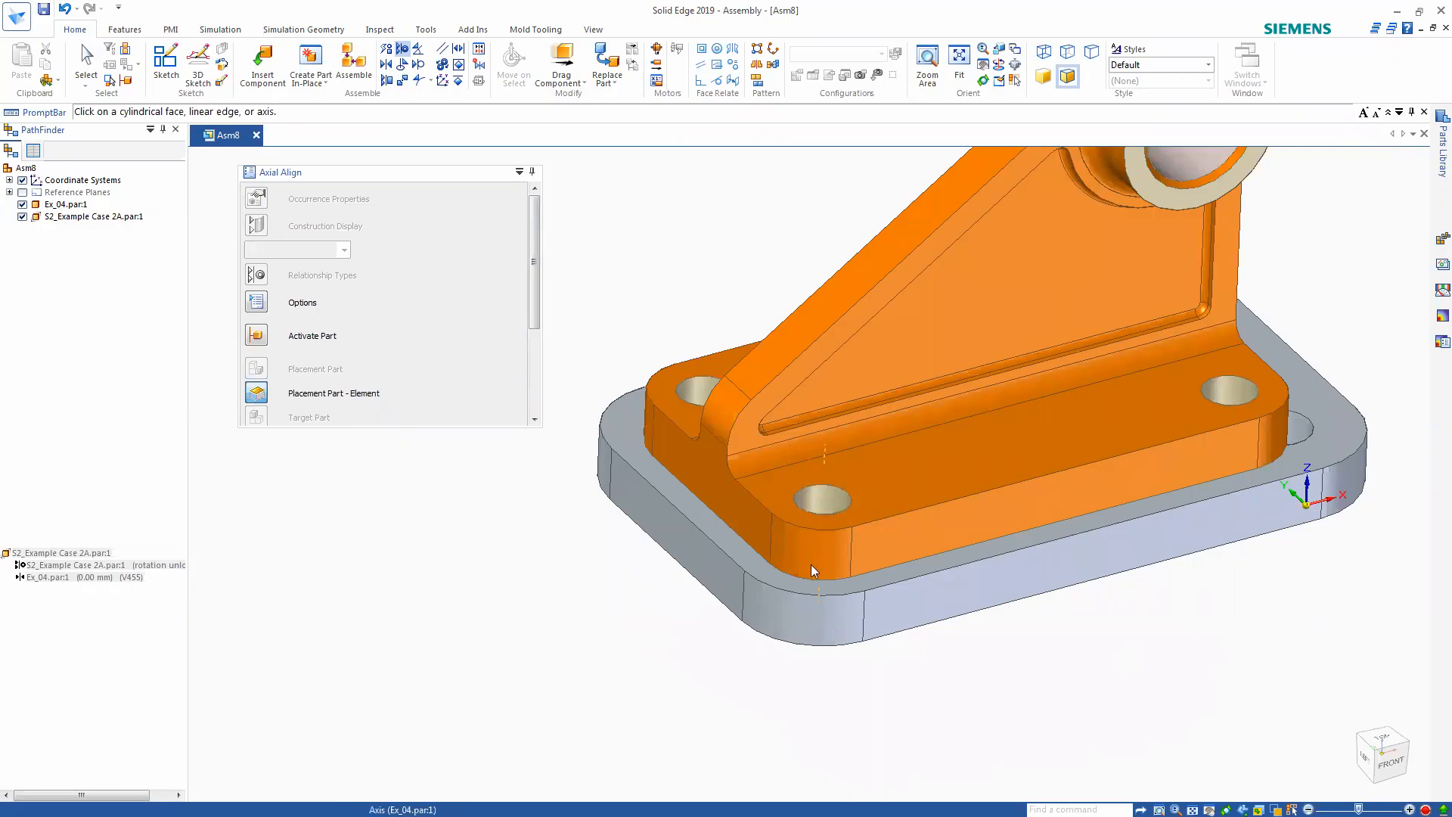
scroll(557, 514, "down", 2)
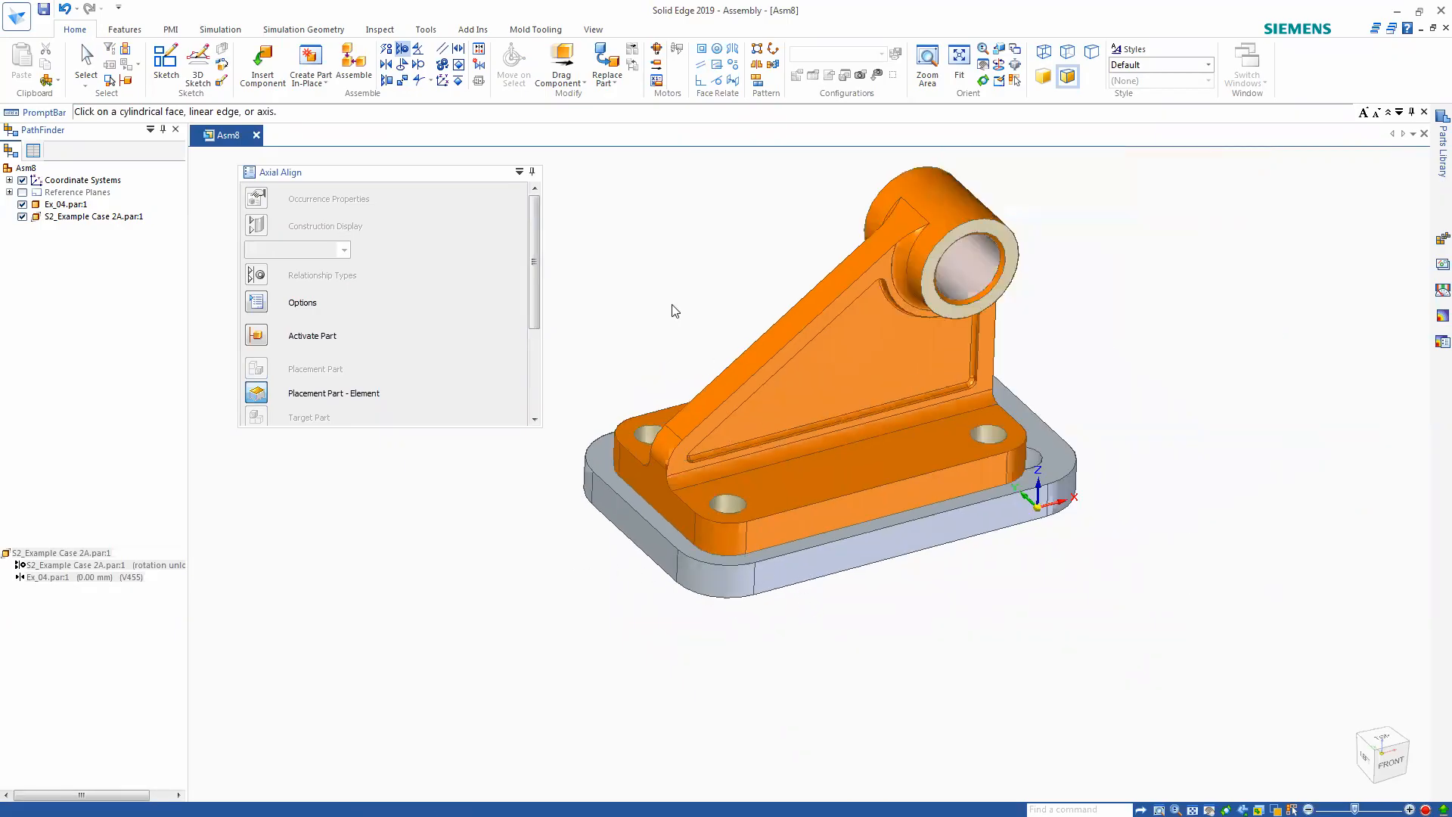
- Try rotating the plate with Drag Component
left_click(563, 80)
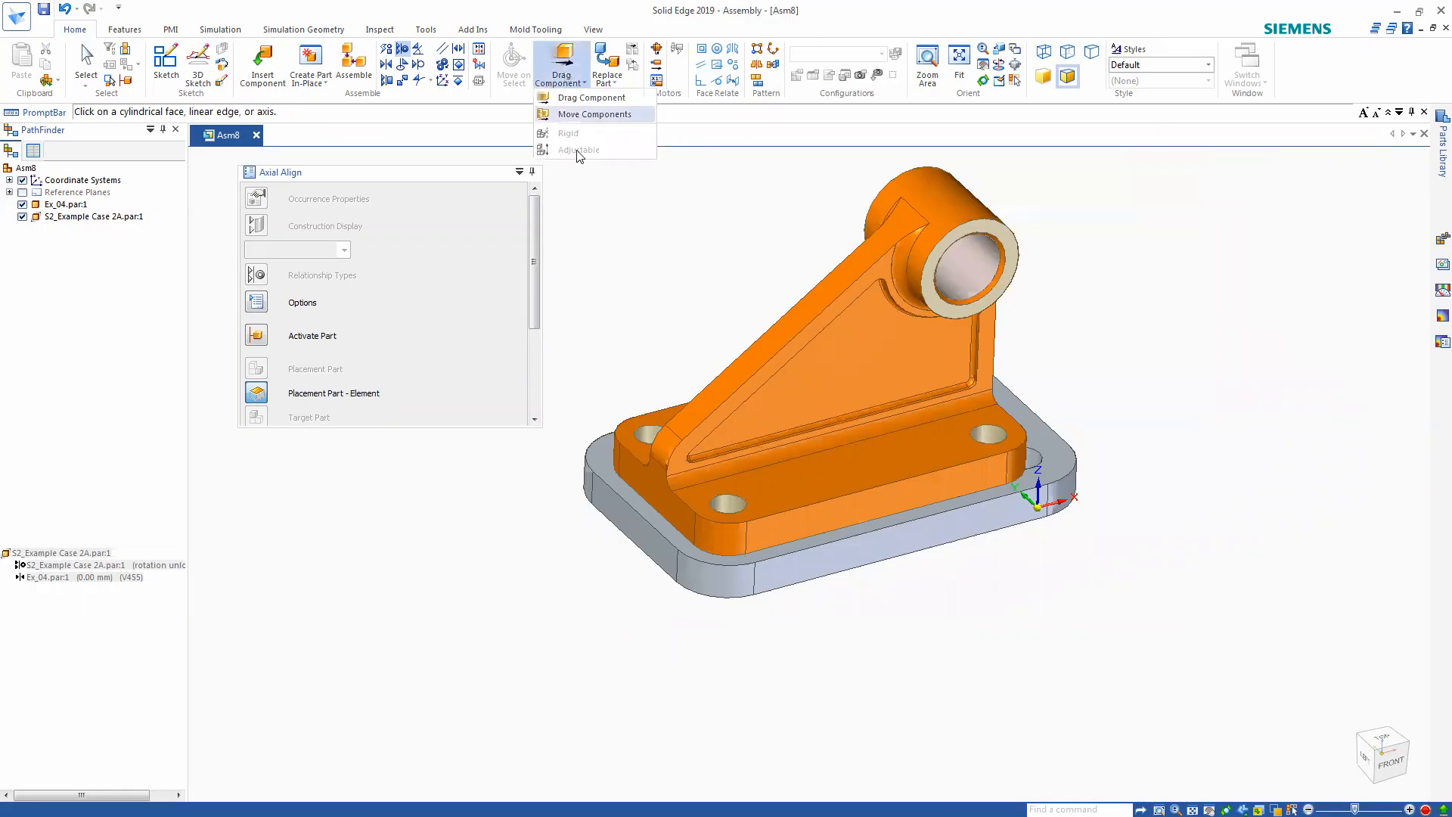
left_click(569, 97)
left_click(255, 381)
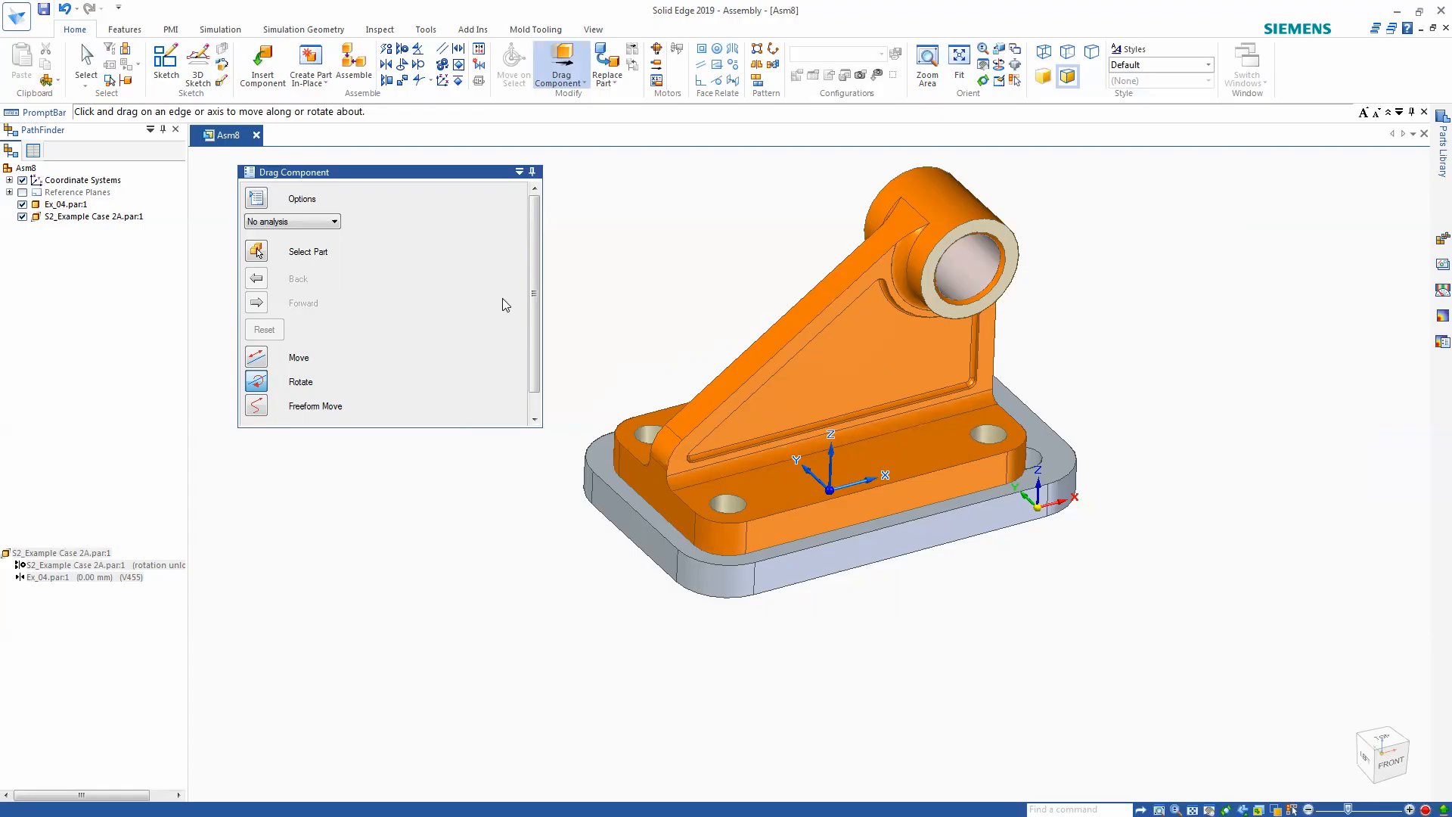
key("Escape")
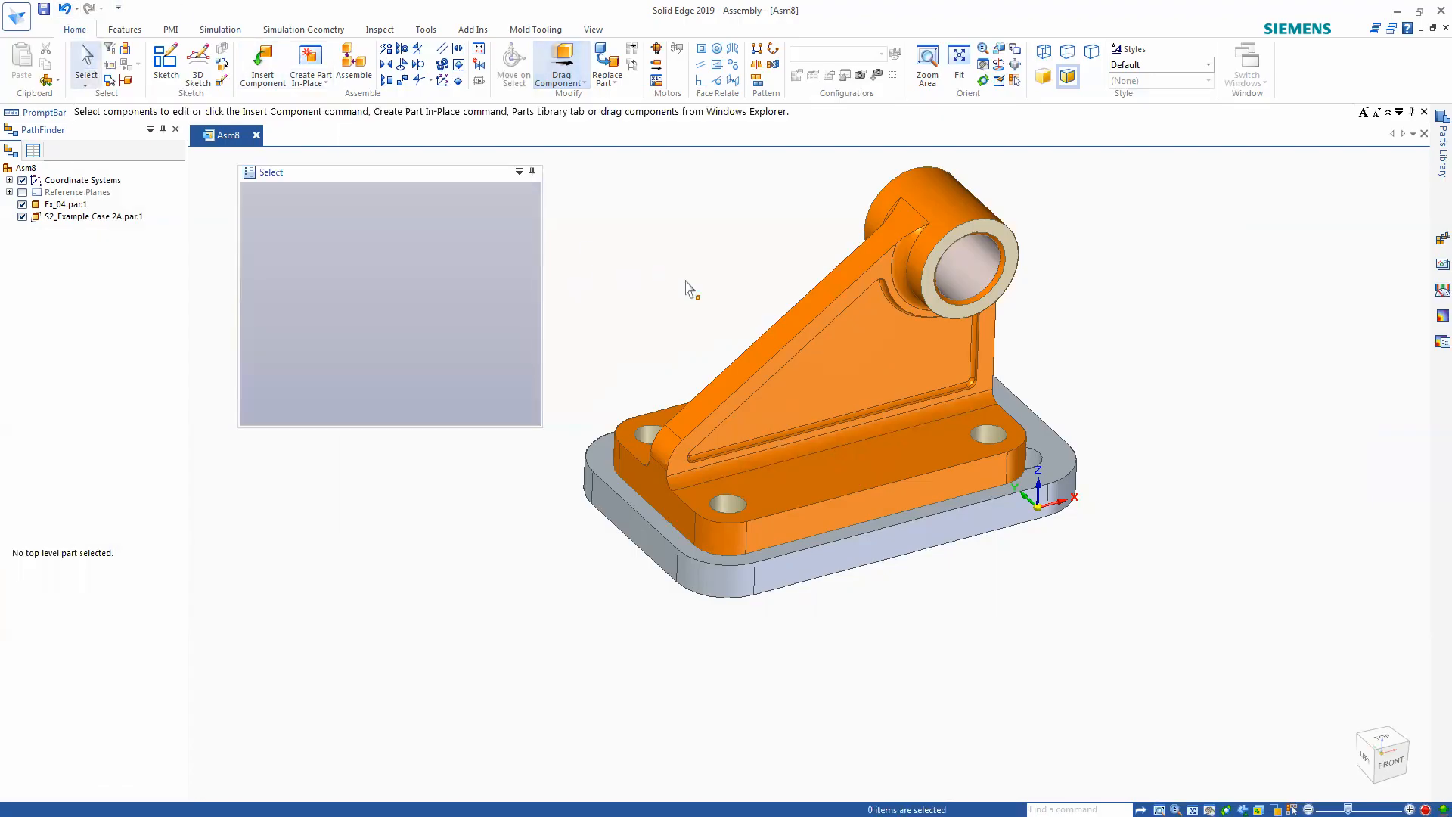
- Rotate the plate about the axially aligned corner hole with Drag Component so it swings out from under the bracket
left_click(561, 62)
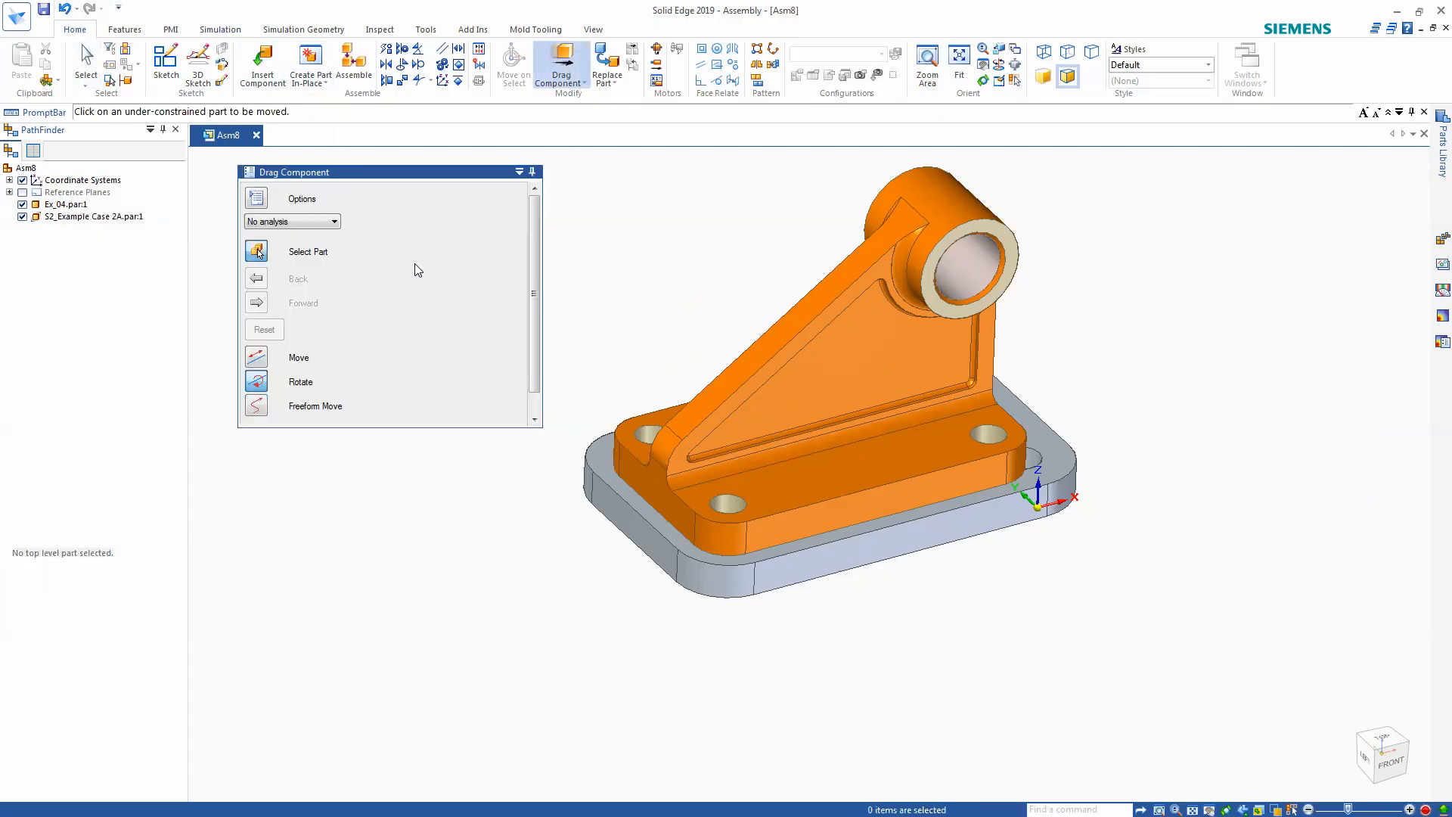
left_click(857, 539)
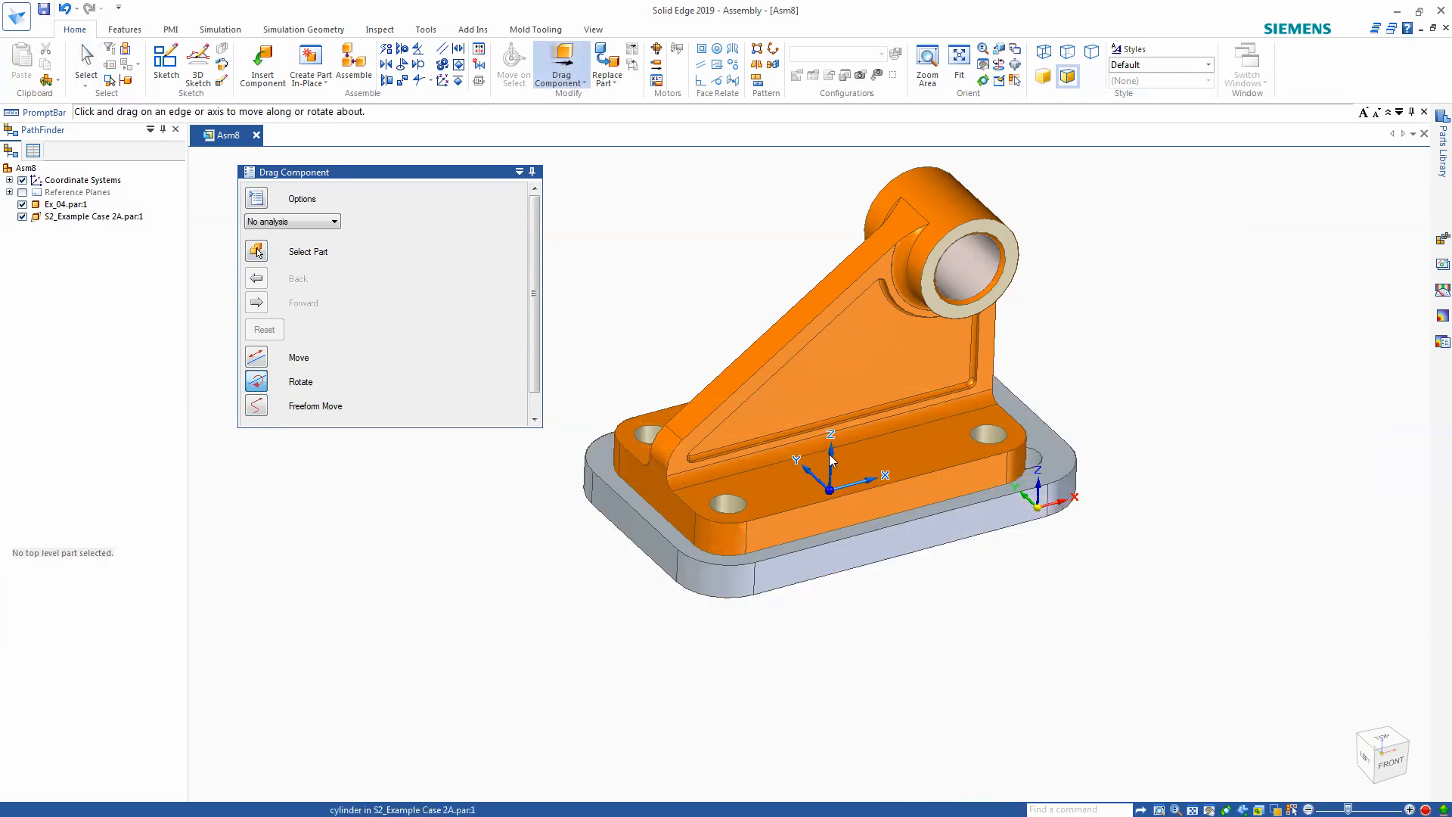
left_click_drag(999, 520, 737, 622)
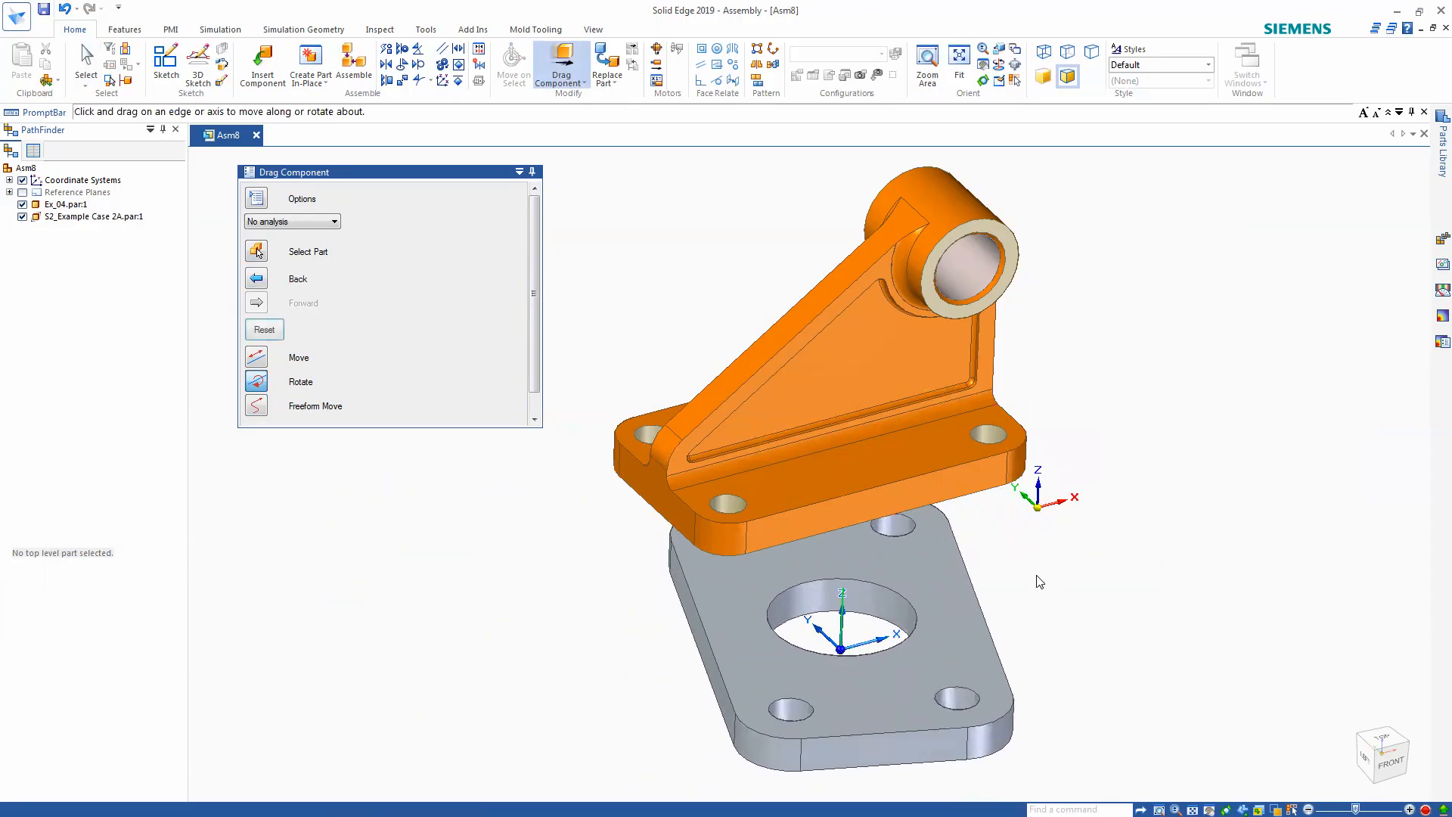
middle_click_drag(528, 548, 655, 562)
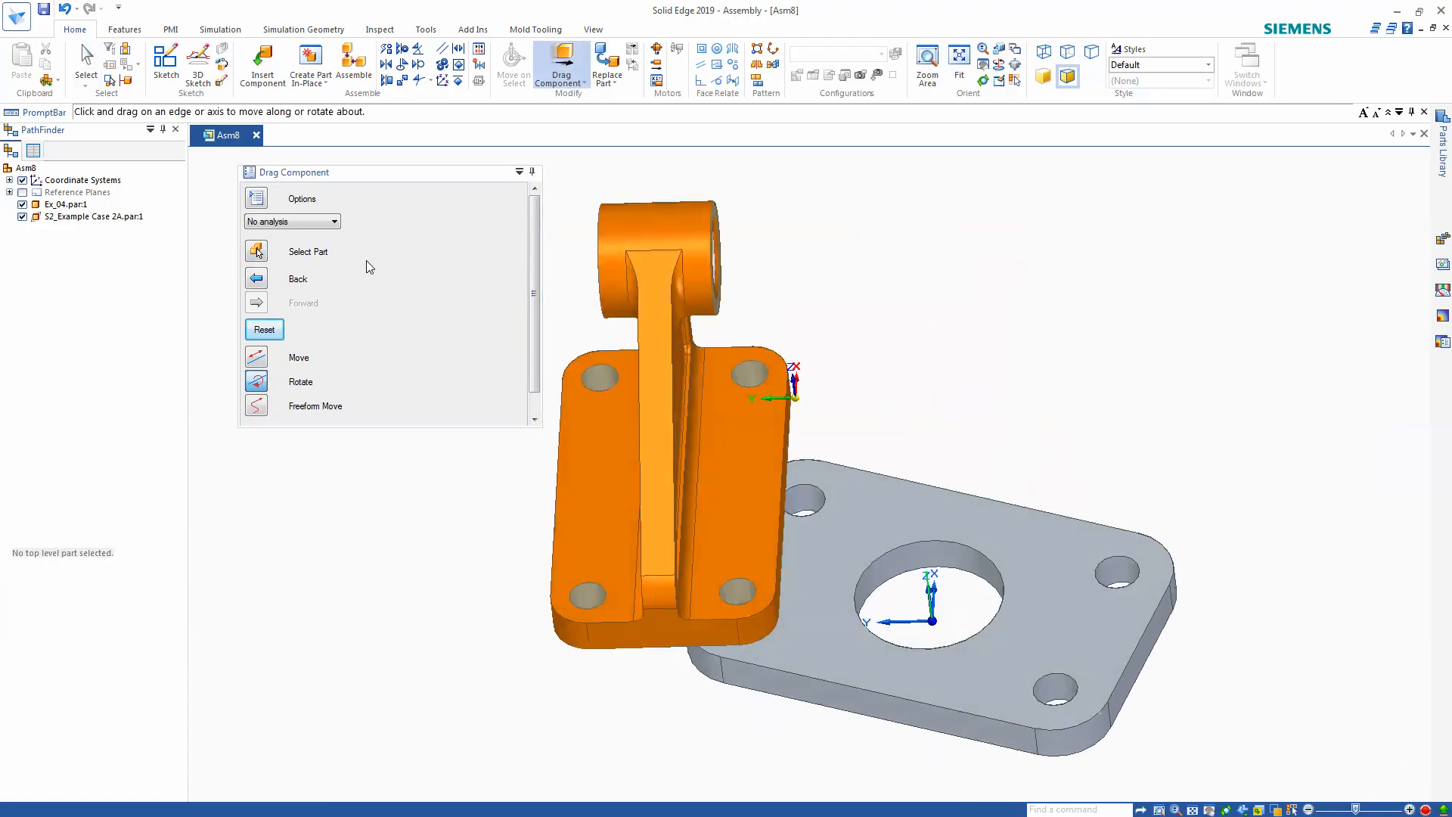
left_click(87, 60)
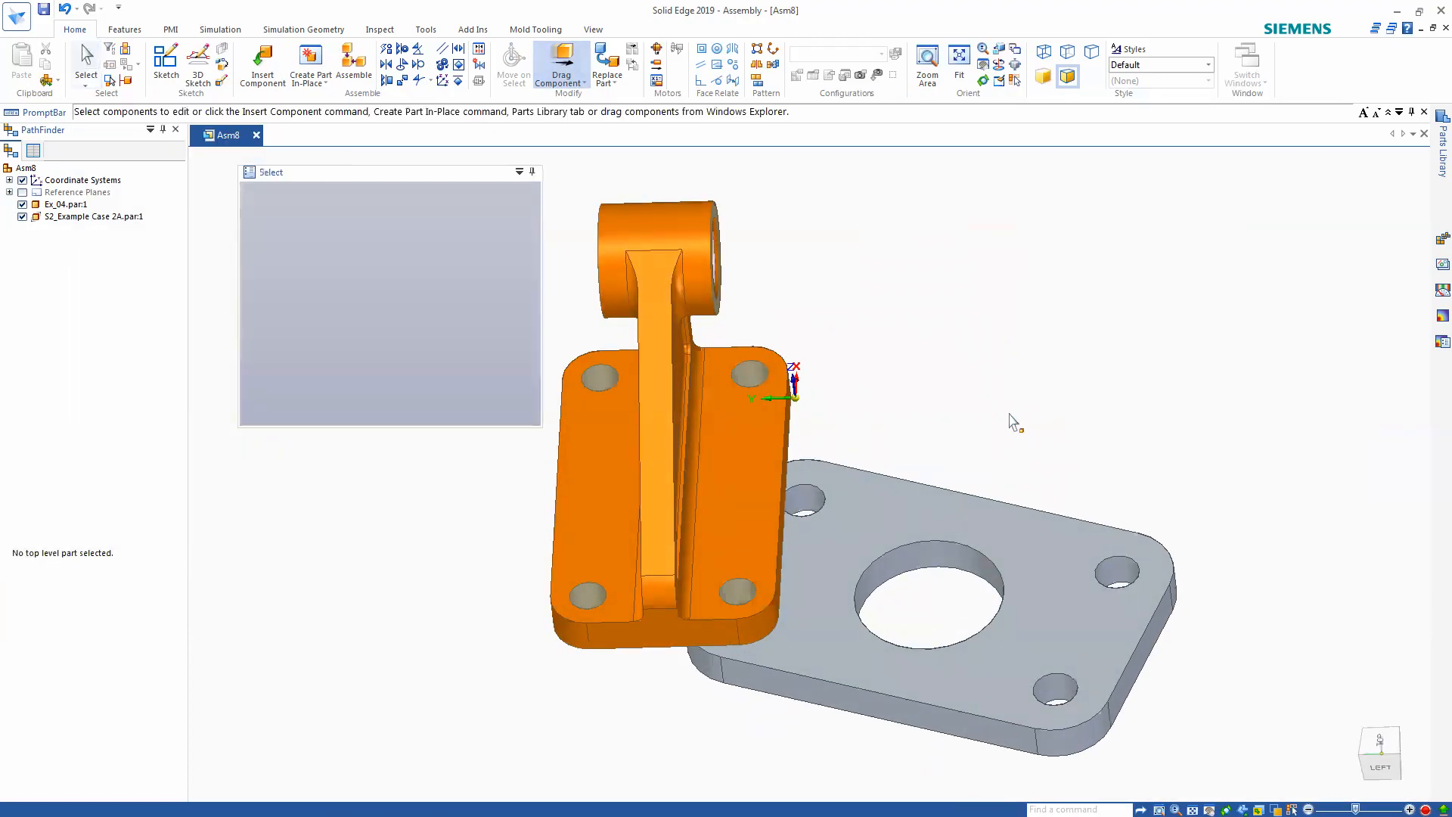
- Try a Parallel relationship between the bracket base's side edge and the plate's long edge
middle_click_drag(942, 429, 866, 364)
scroll(971, 413, "down", 2)
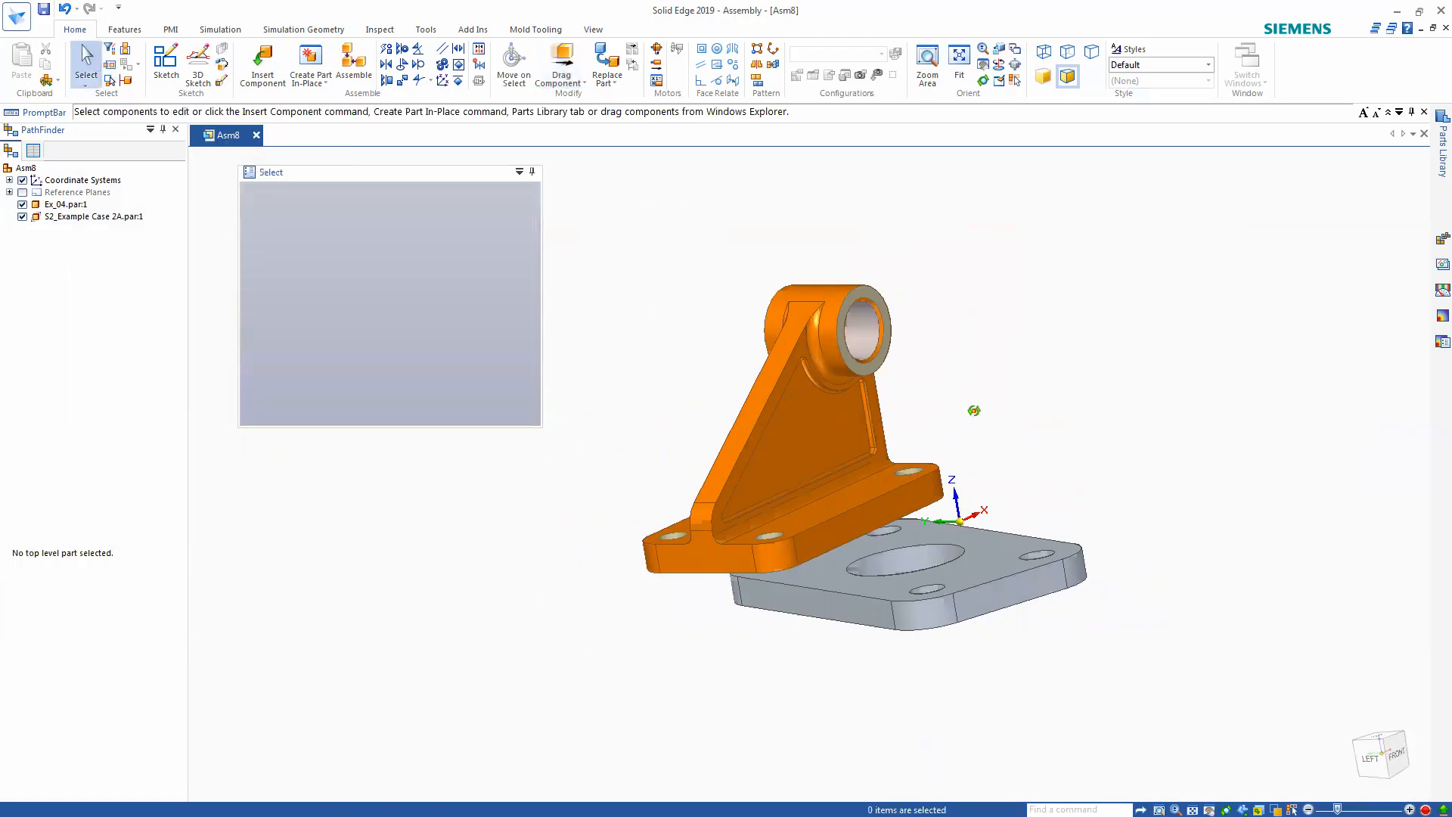
middle_click_drag(973, 413, 1002, 427)
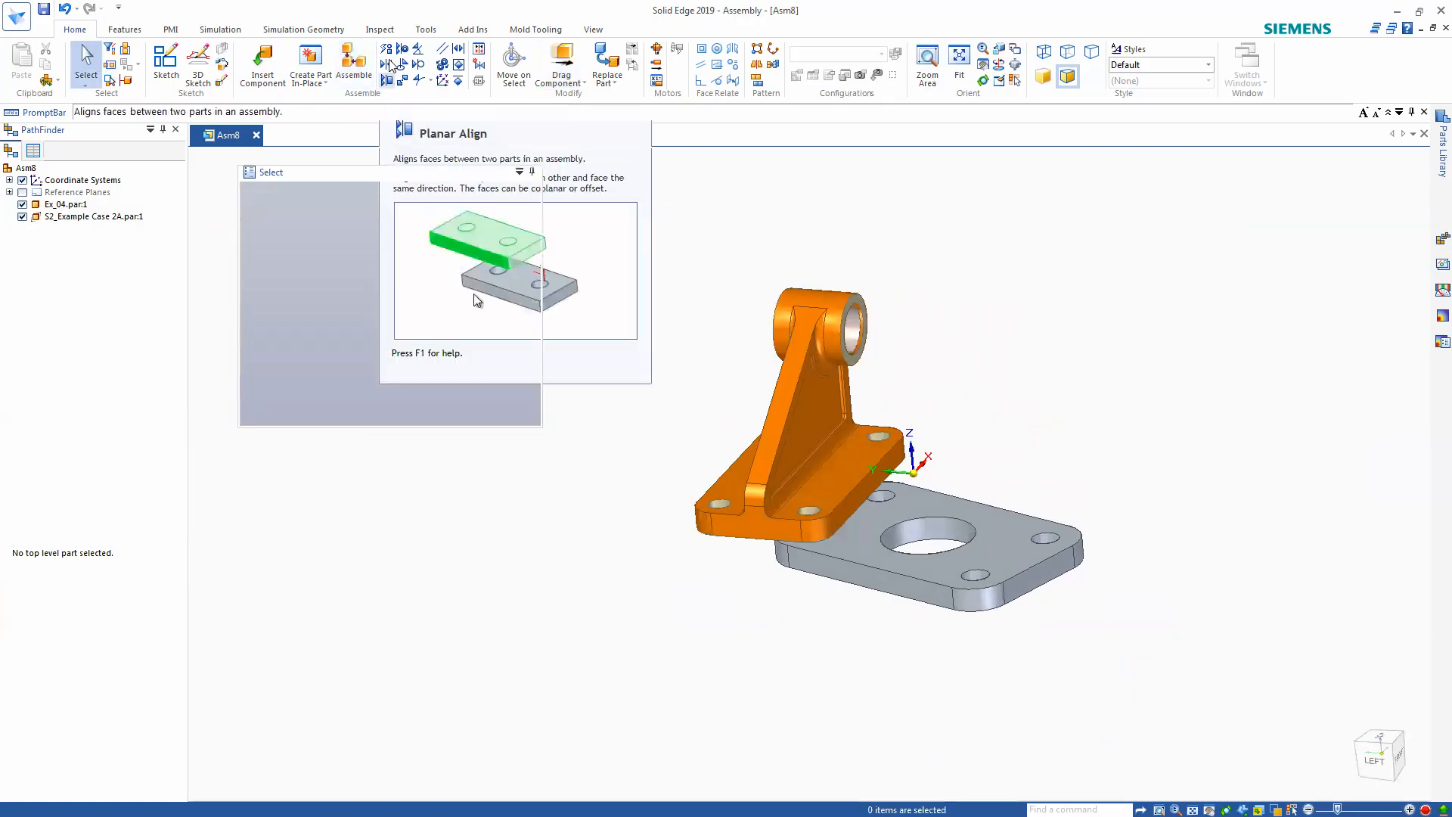
left_click(442, 49)
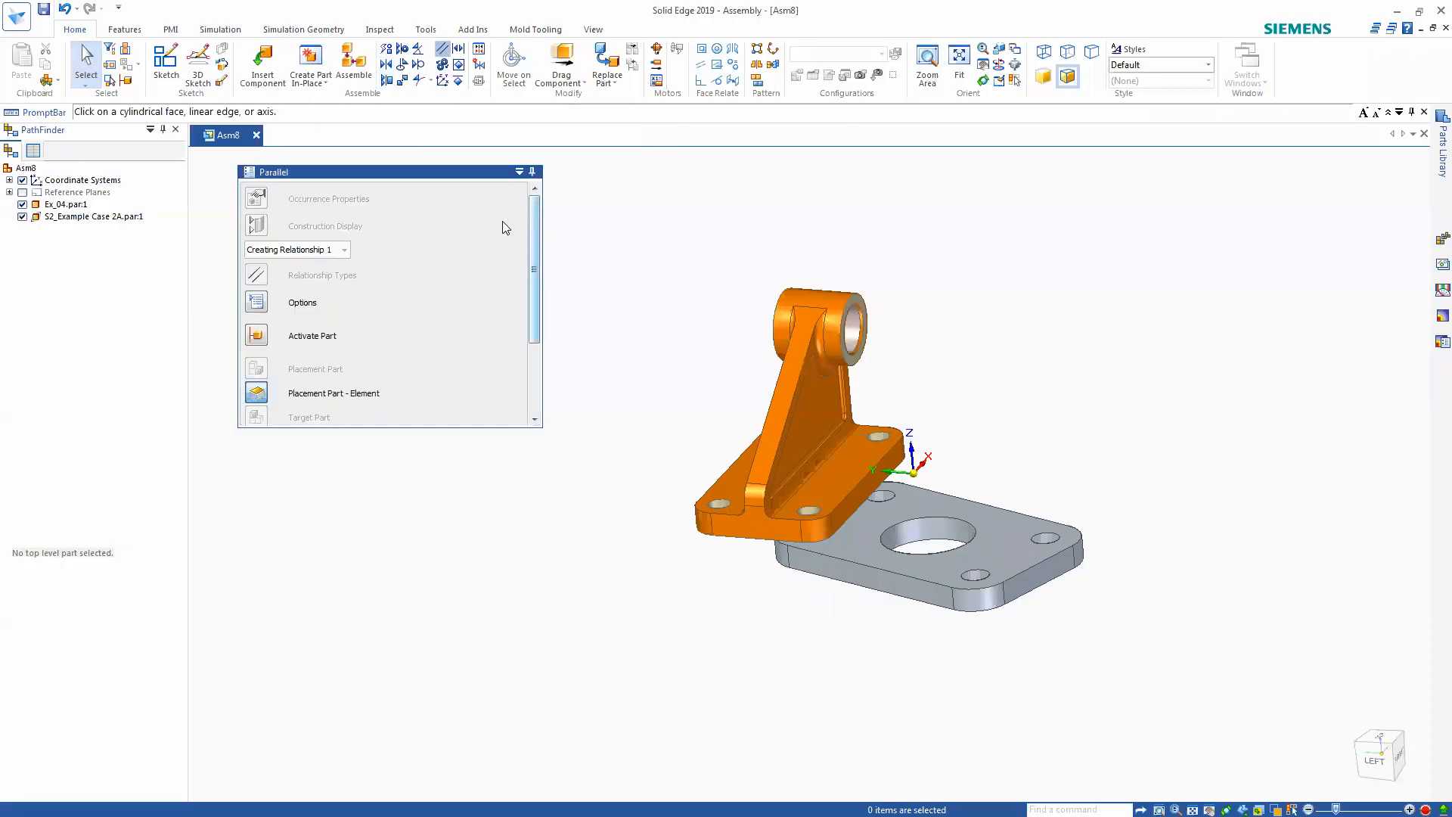
left_click(851, 492)
left_click(878, 569)
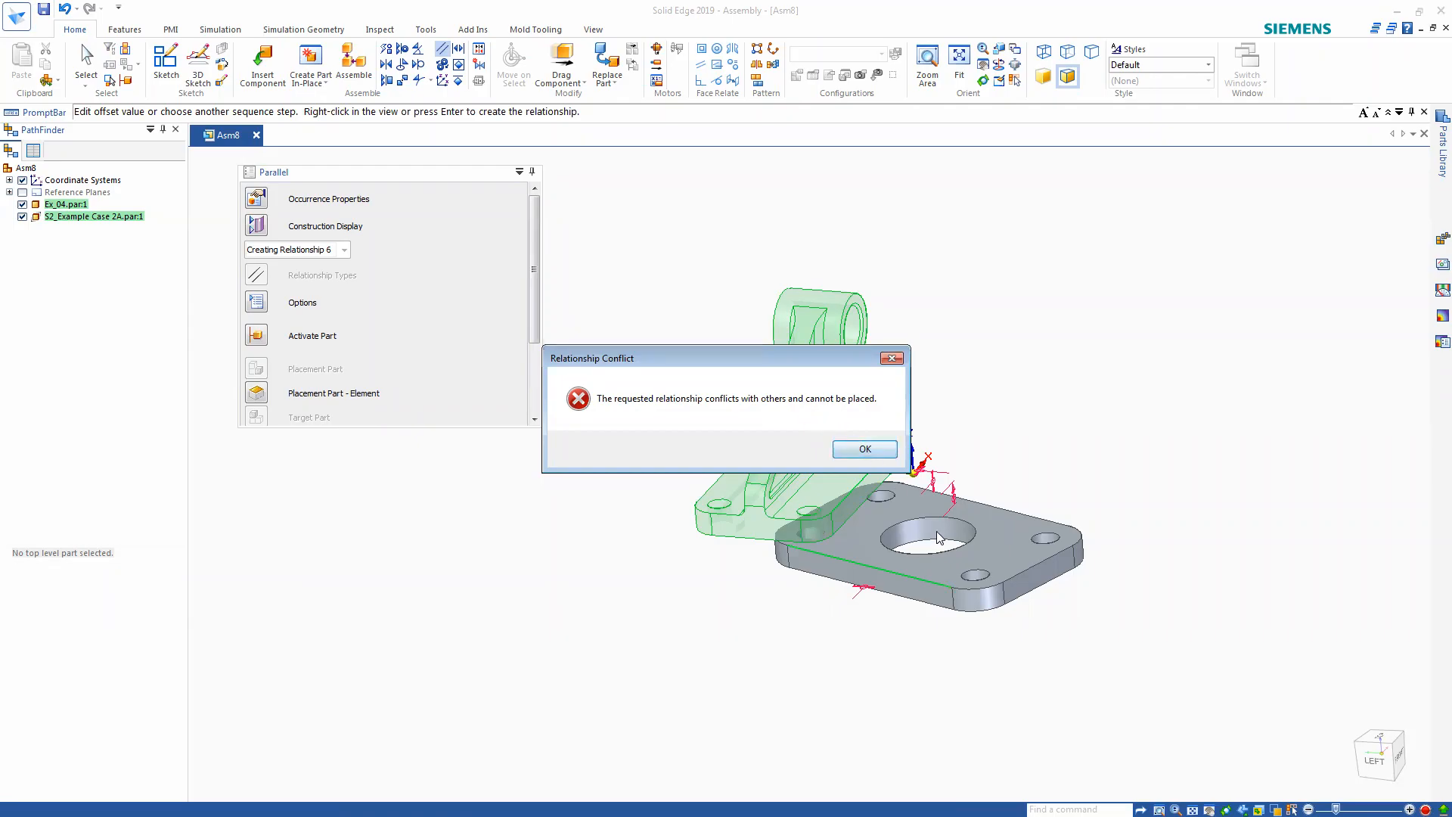
left_click(868, 451)
middle_click_drag(1010, 424, 1047, 548)
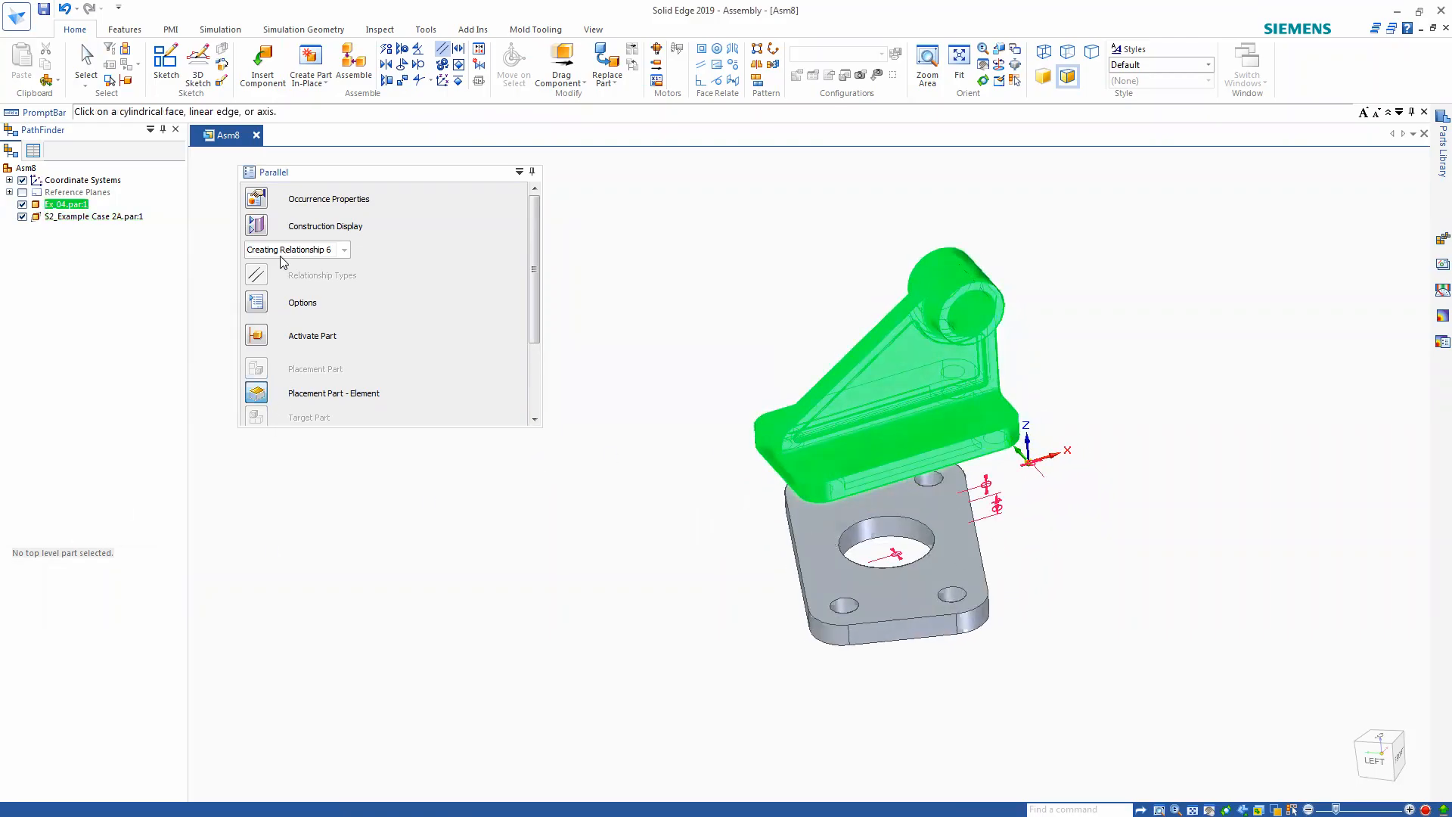
left_click(87, 57)
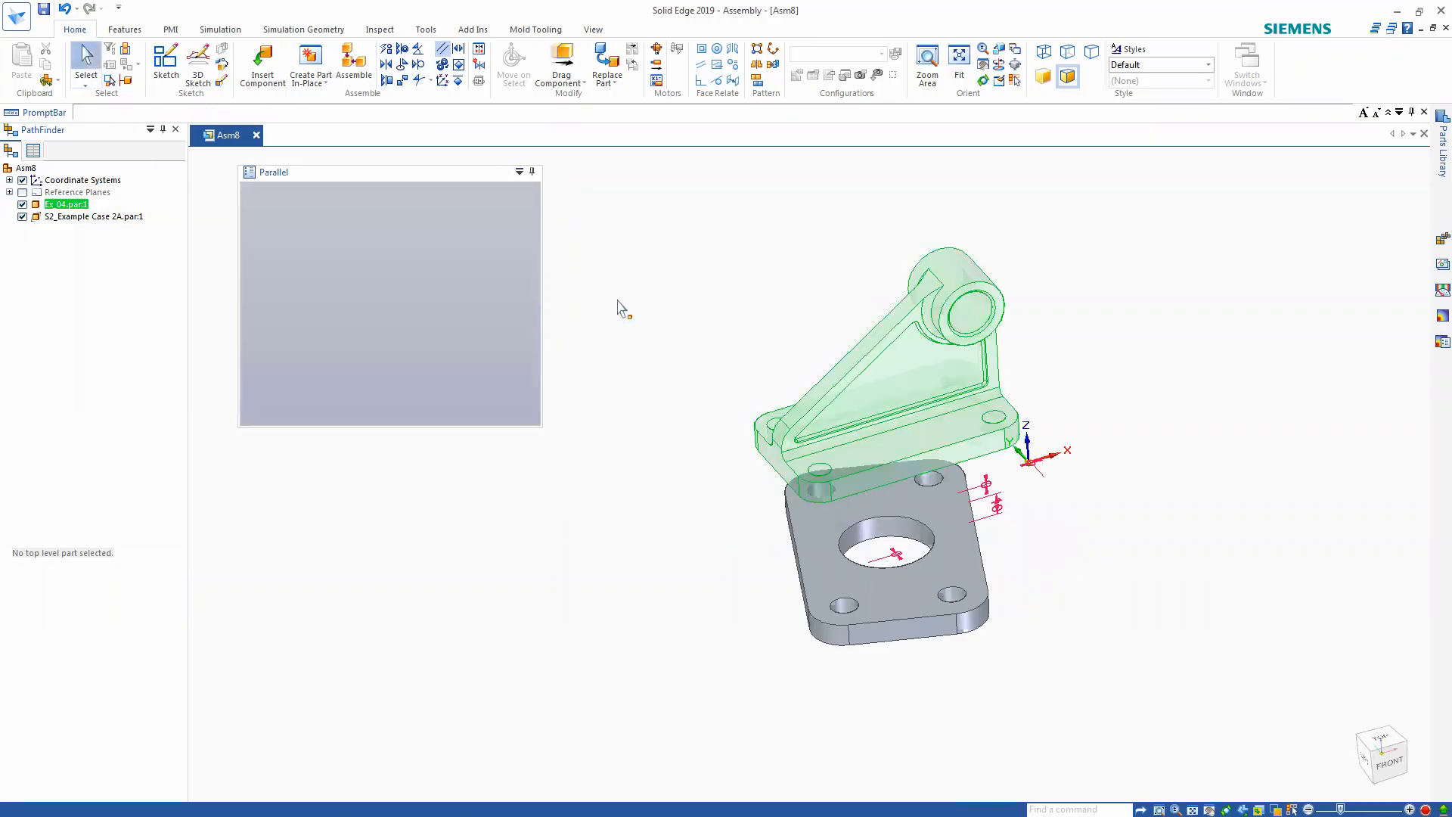
- Try a Planar Align relationship between the bracket base's long side face and the plate's long side face
left_click(386, 80)
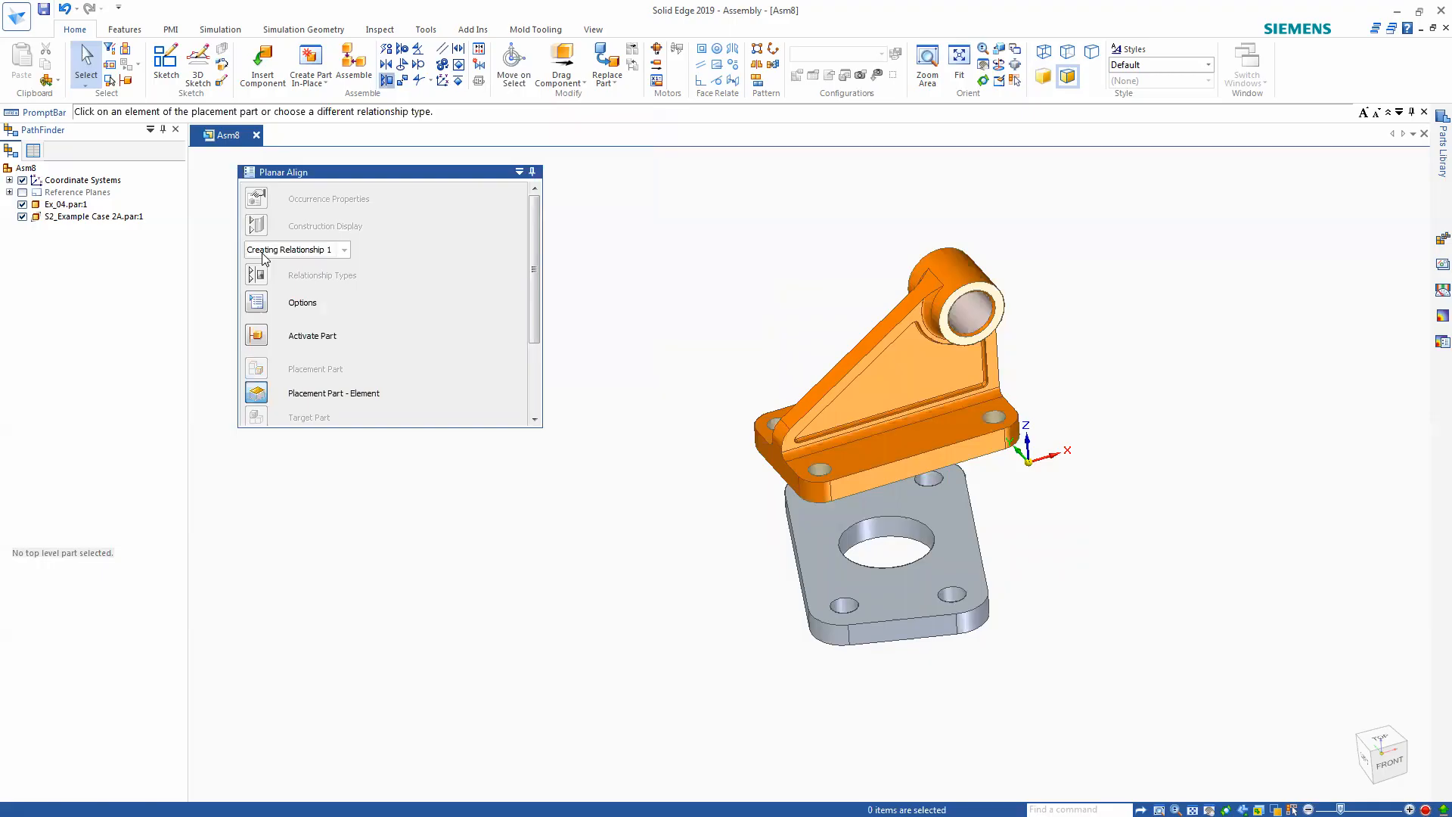
left_click(978, 448)
middle_click_drag(1006, 533, 1065, 488)
left_click(814, 558)
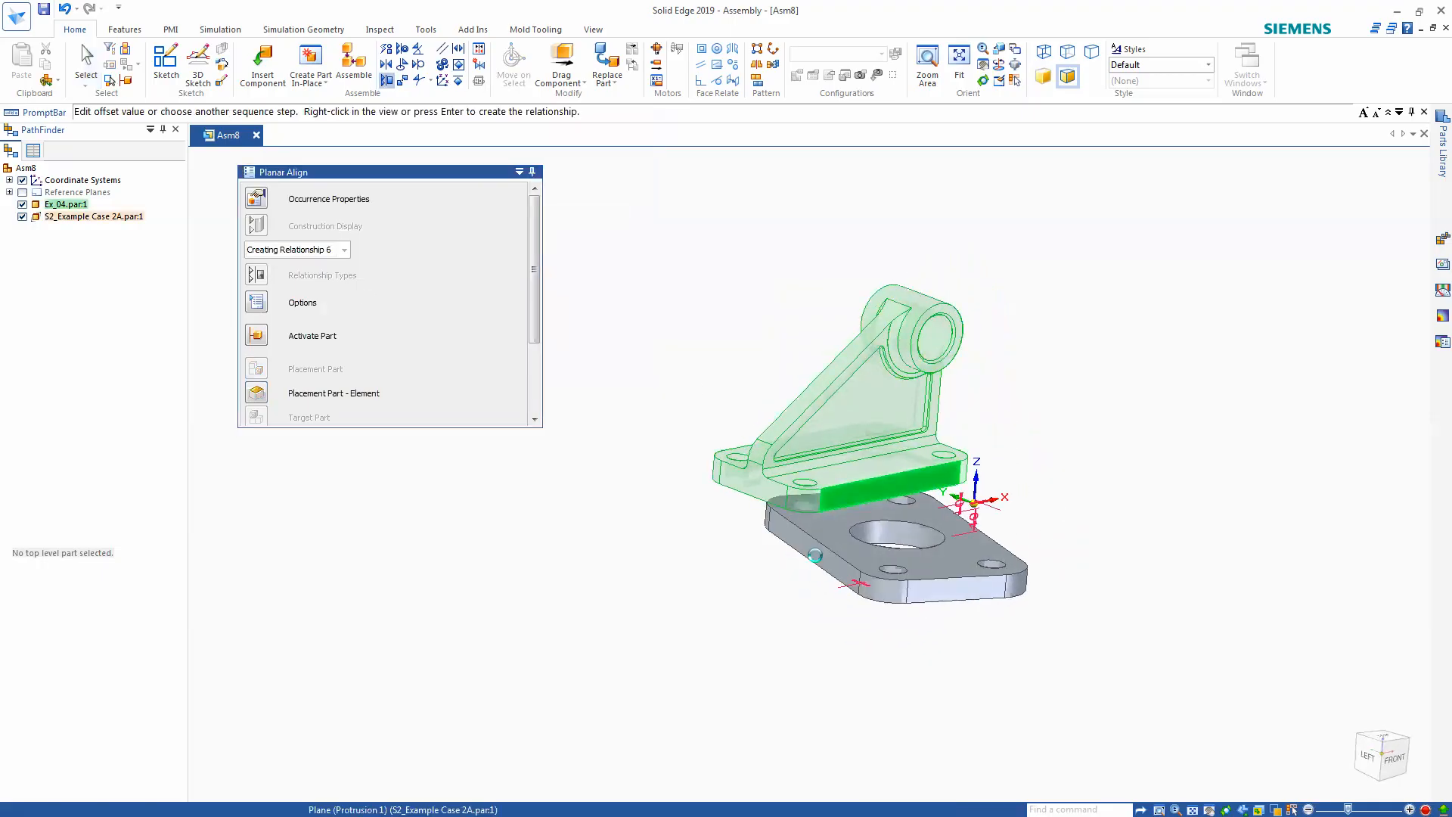
right_click(312, 558)
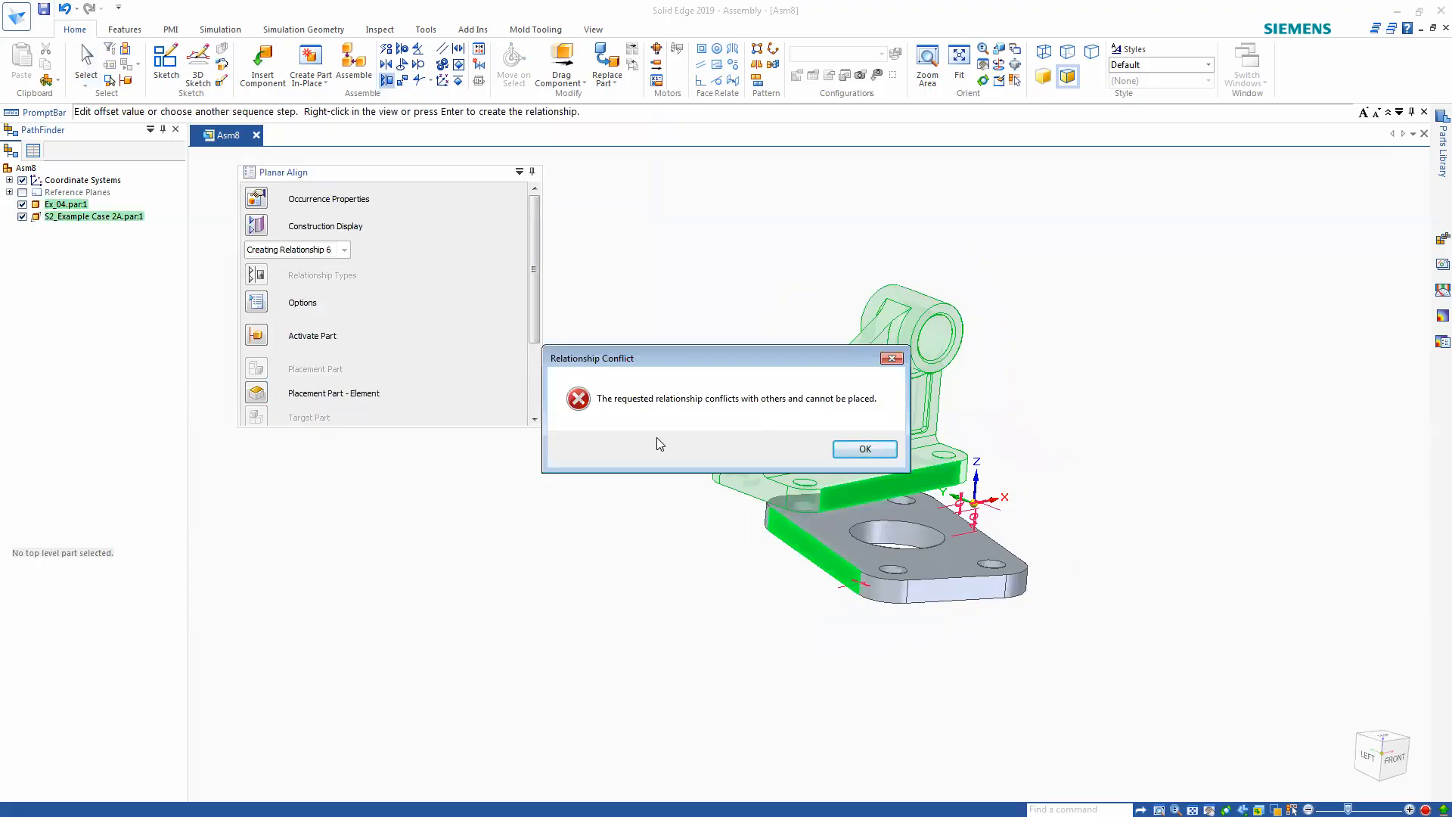
left_click(864, 449)
middle_click_drag(1101, 556, 930, 586)
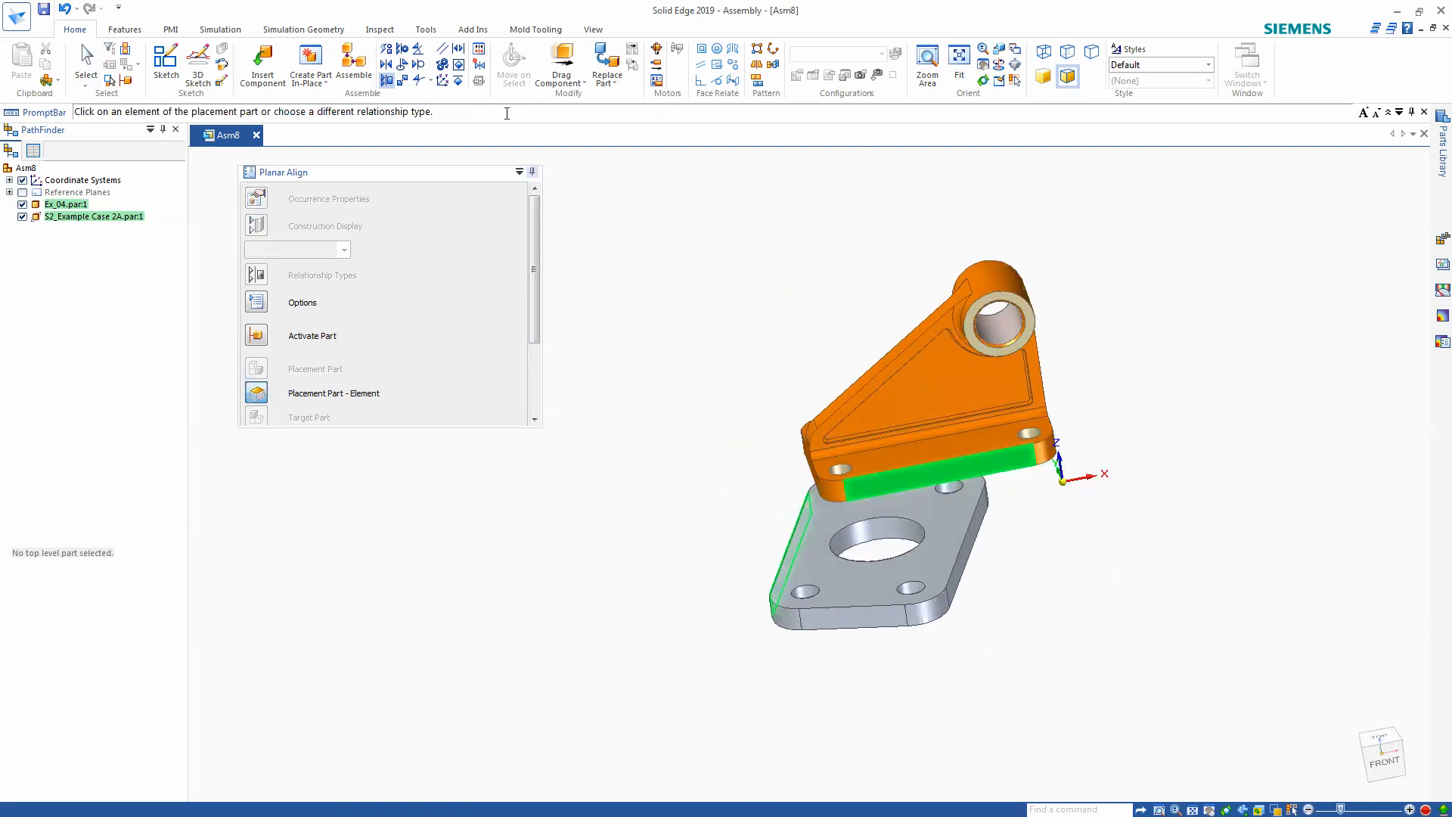
- Begin an Angle relationship from the bracket base's long side face to the plate's long side face
left_click(418, 49)
middle_click_drag(629, 401, 709, 401)
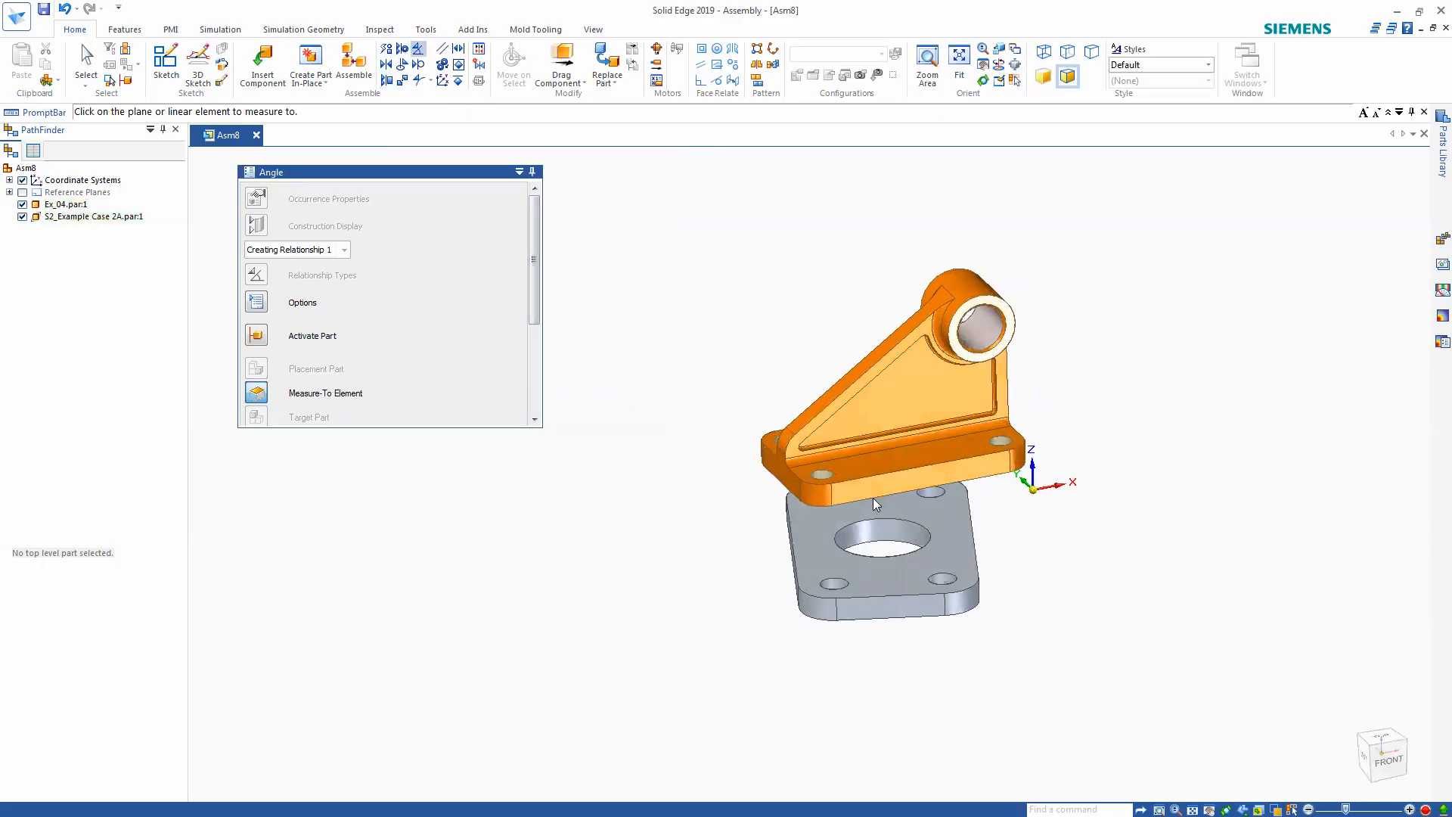
left_click(962, 470)
middle_click_drag(729, 527, 796, 547)
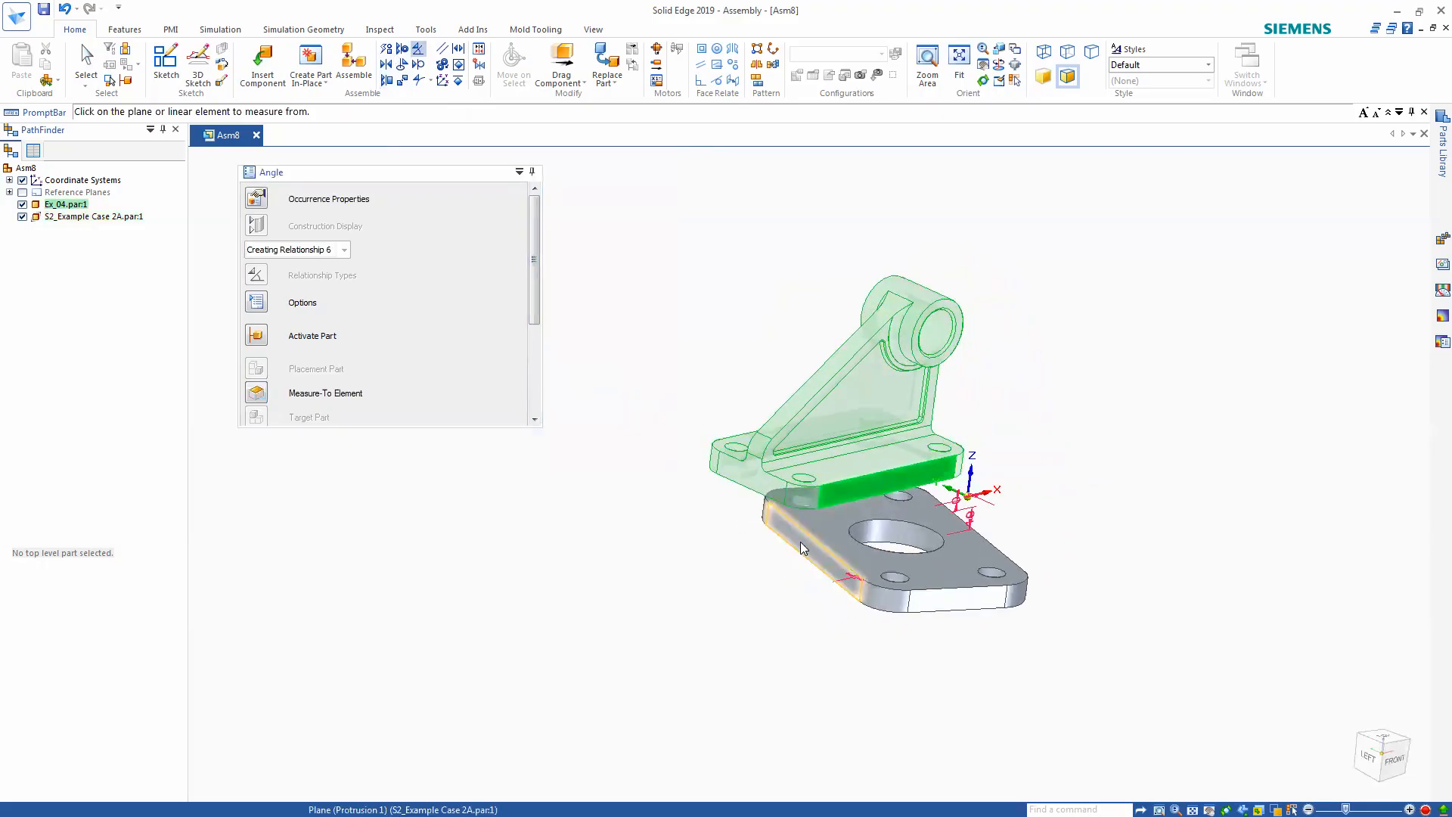
left_click(800, 541)
middle_click_drag(678, 537, 449, 562)
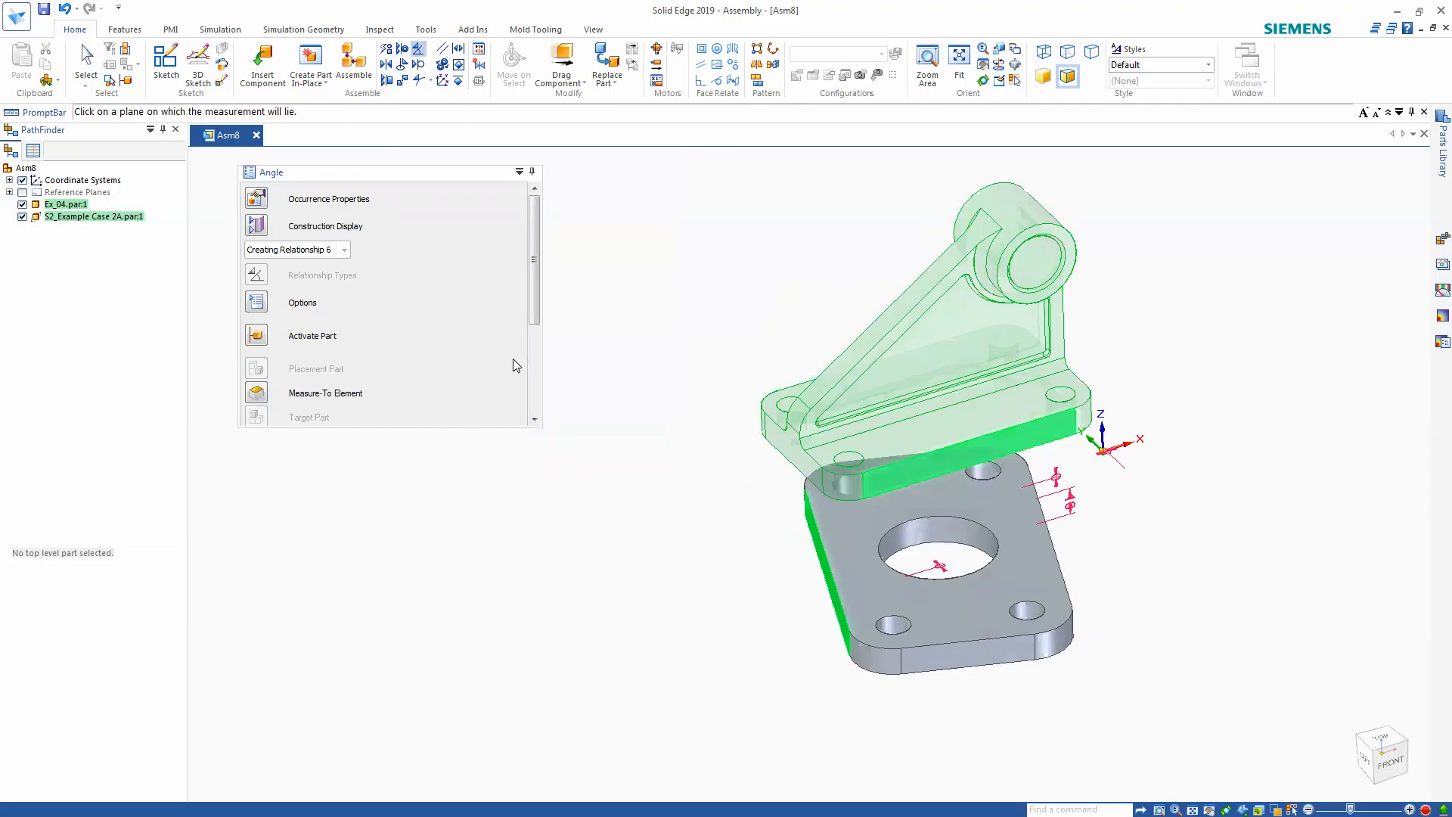
- Set the angle value of the relationship to 25°
left_click_drag(535, 310, 541, 425)
left_click(278, 411)
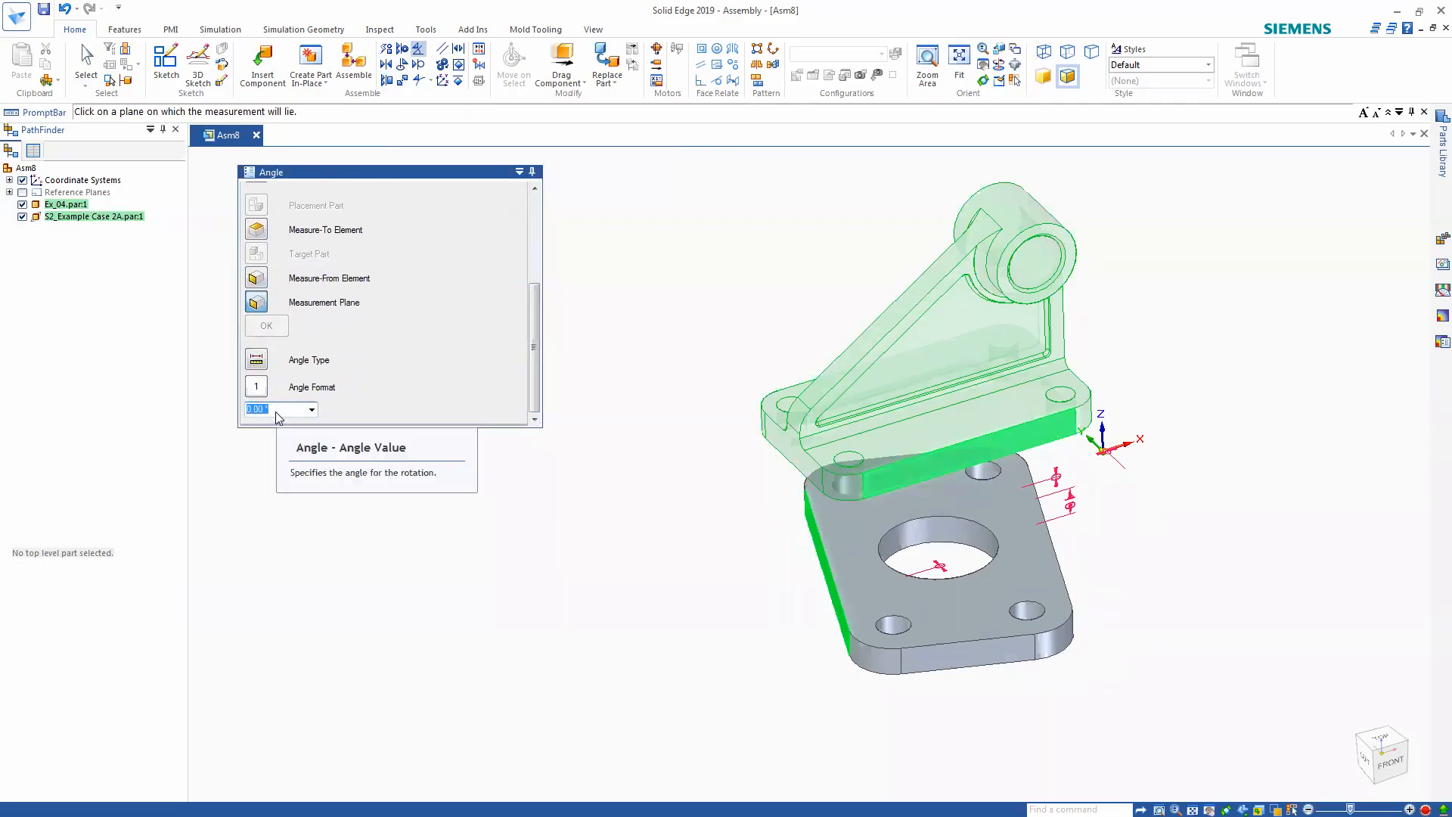
type("2")
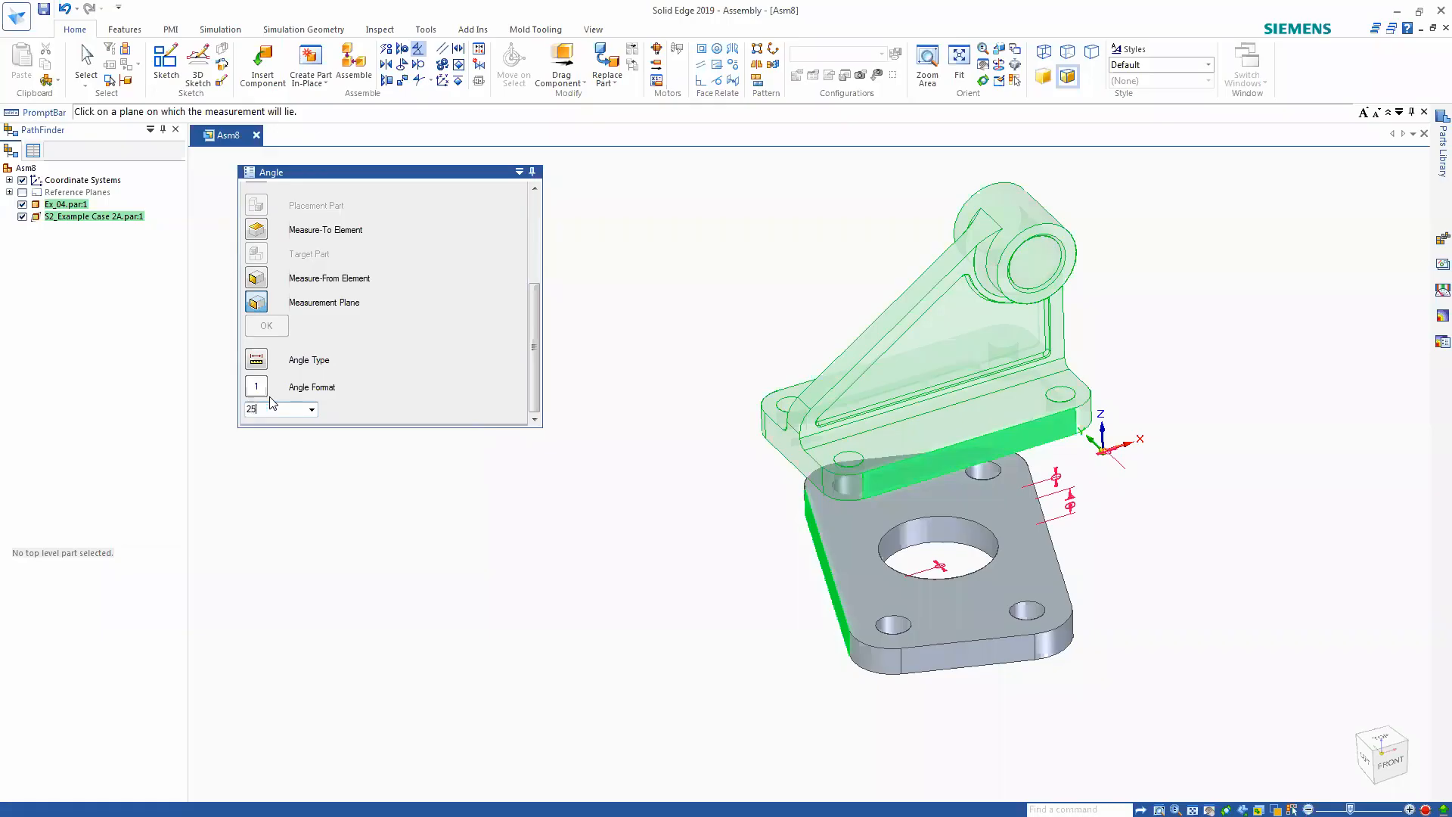
type("5")
key("Return")
- Review the placement options of the Angle relationship and accept them without changes
middle_click_drag(1135, 597, 533, 350)
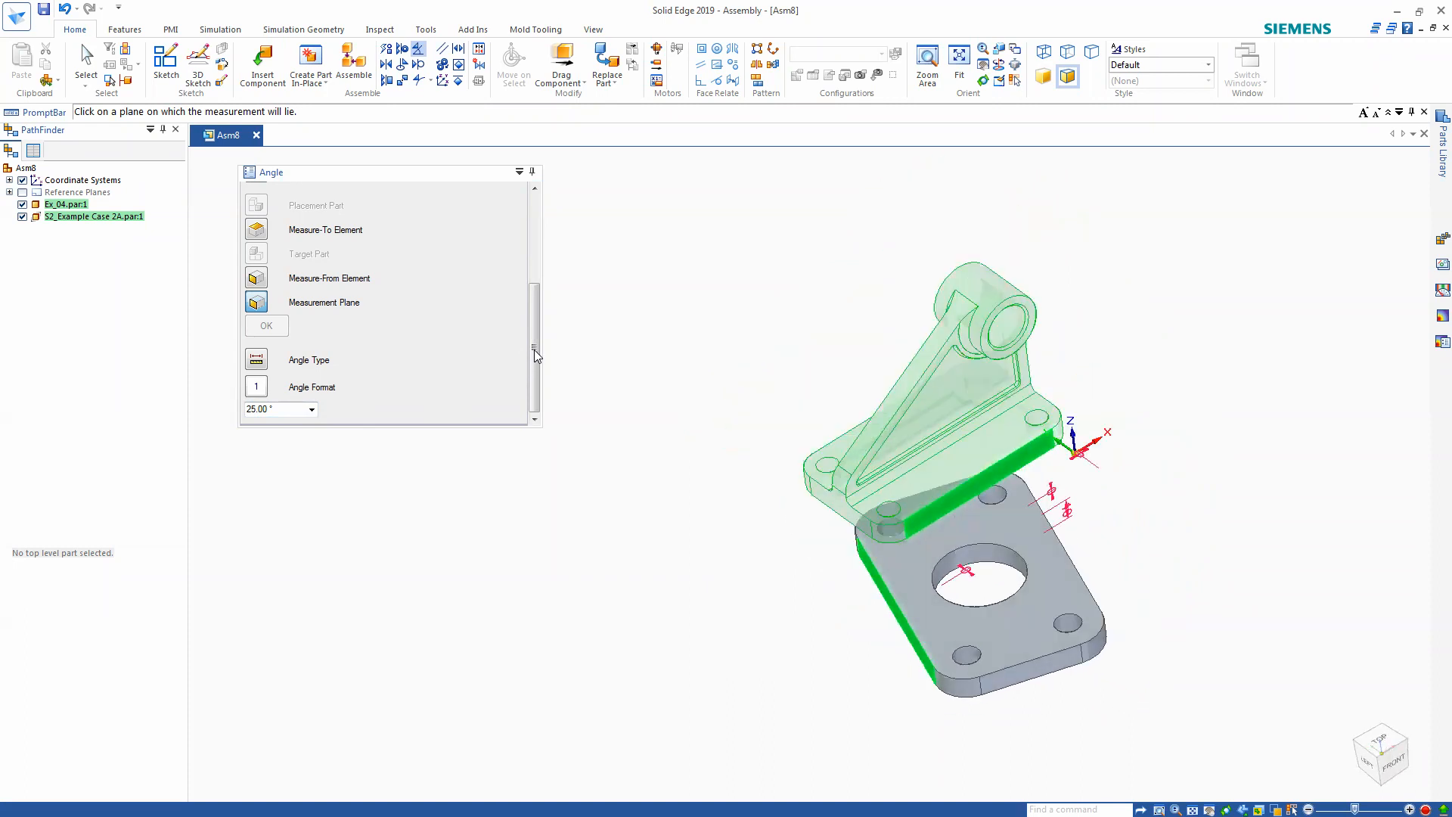
left_click(534, 351)
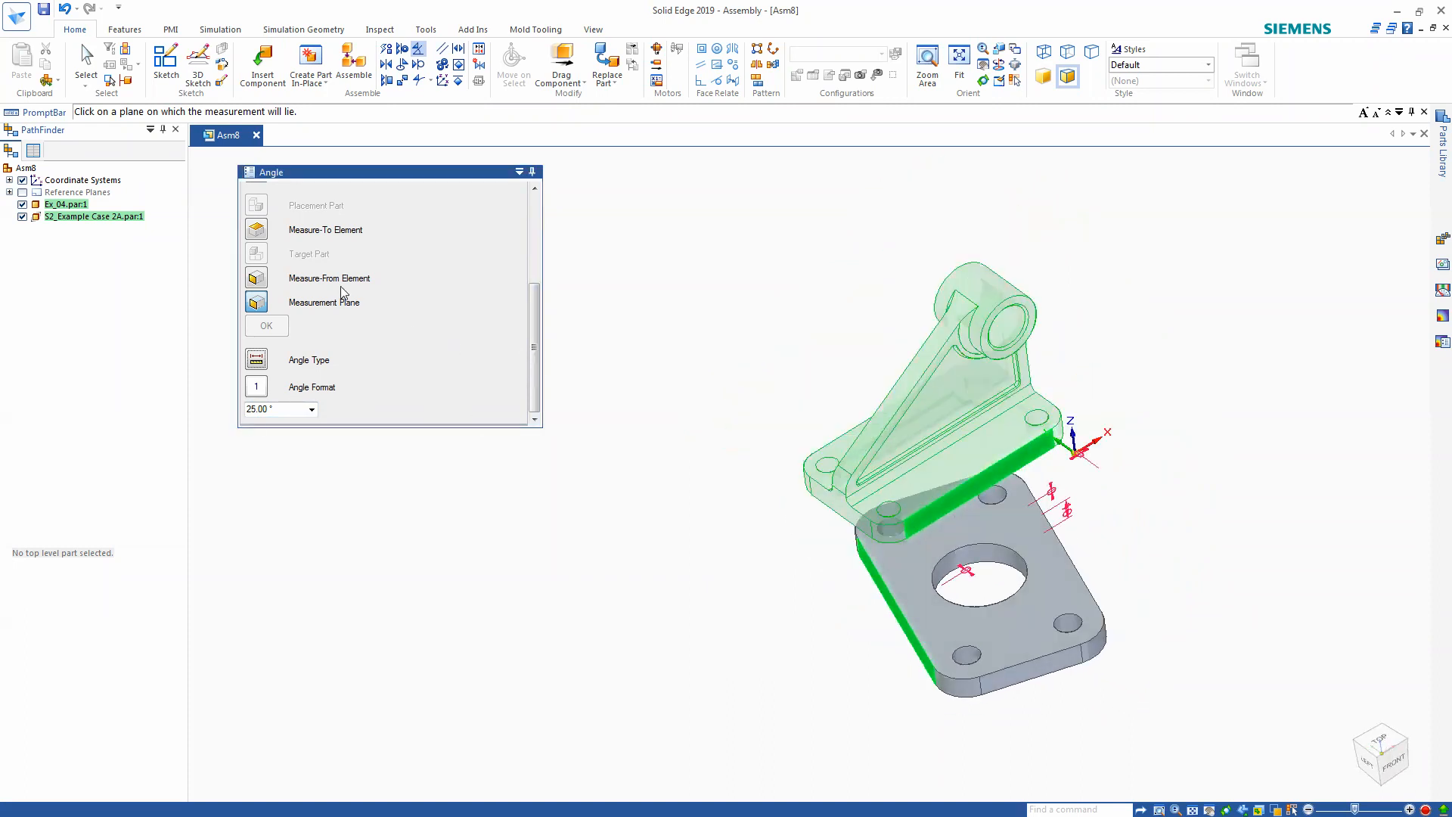
left_click_drag(533, 361, 555, 257)
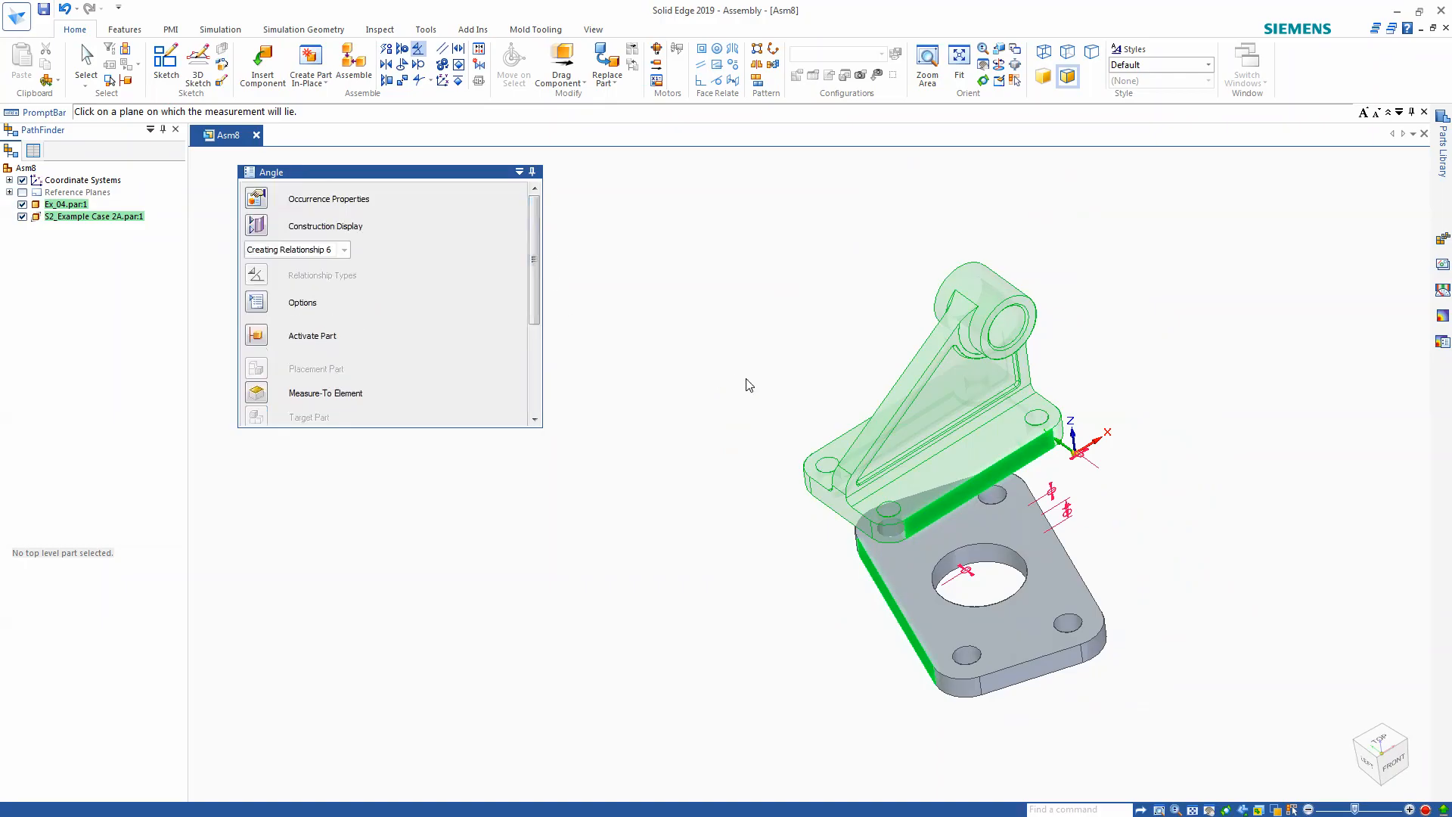
left_click(260, 304)
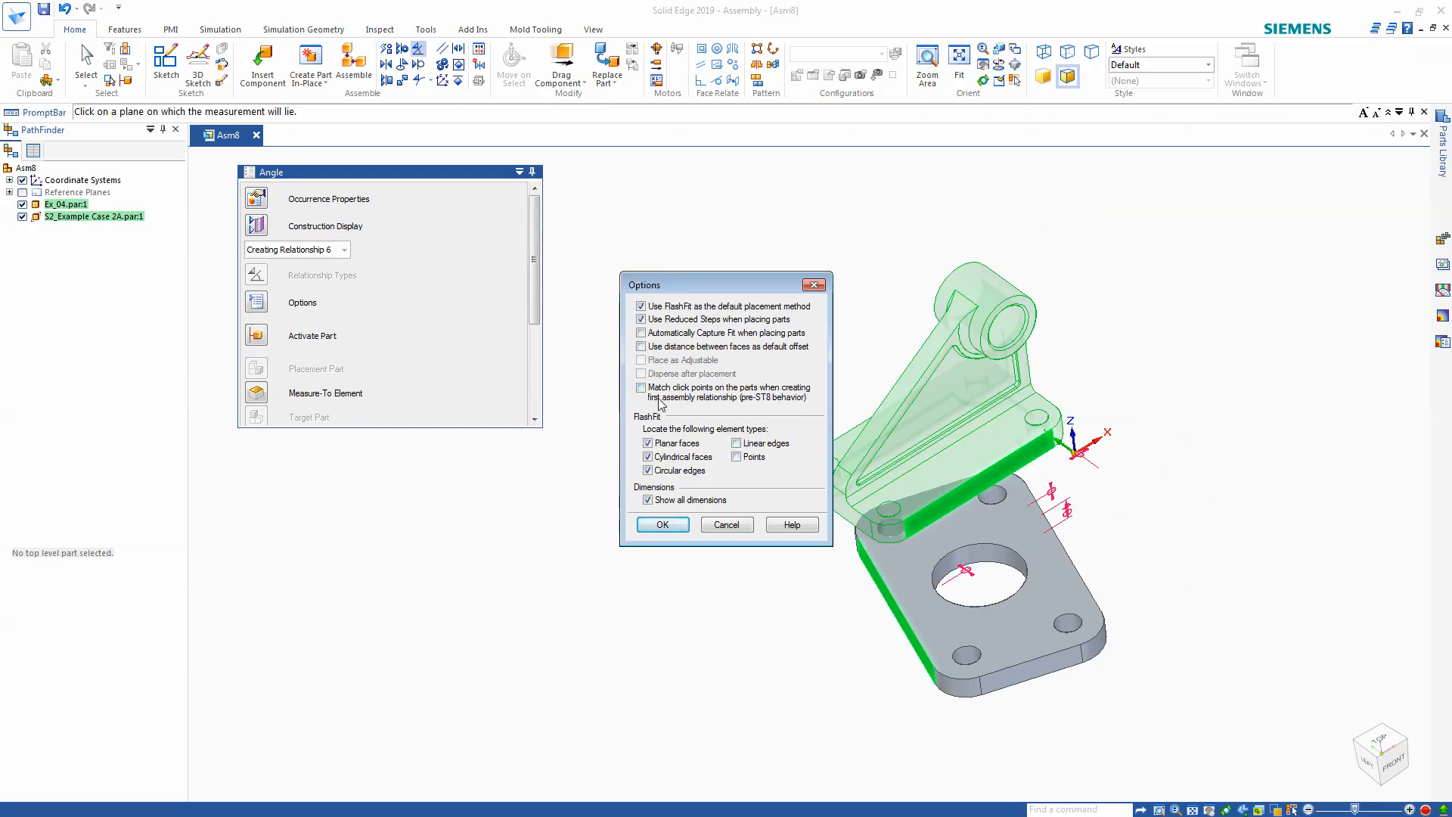
left_click(662, 525)
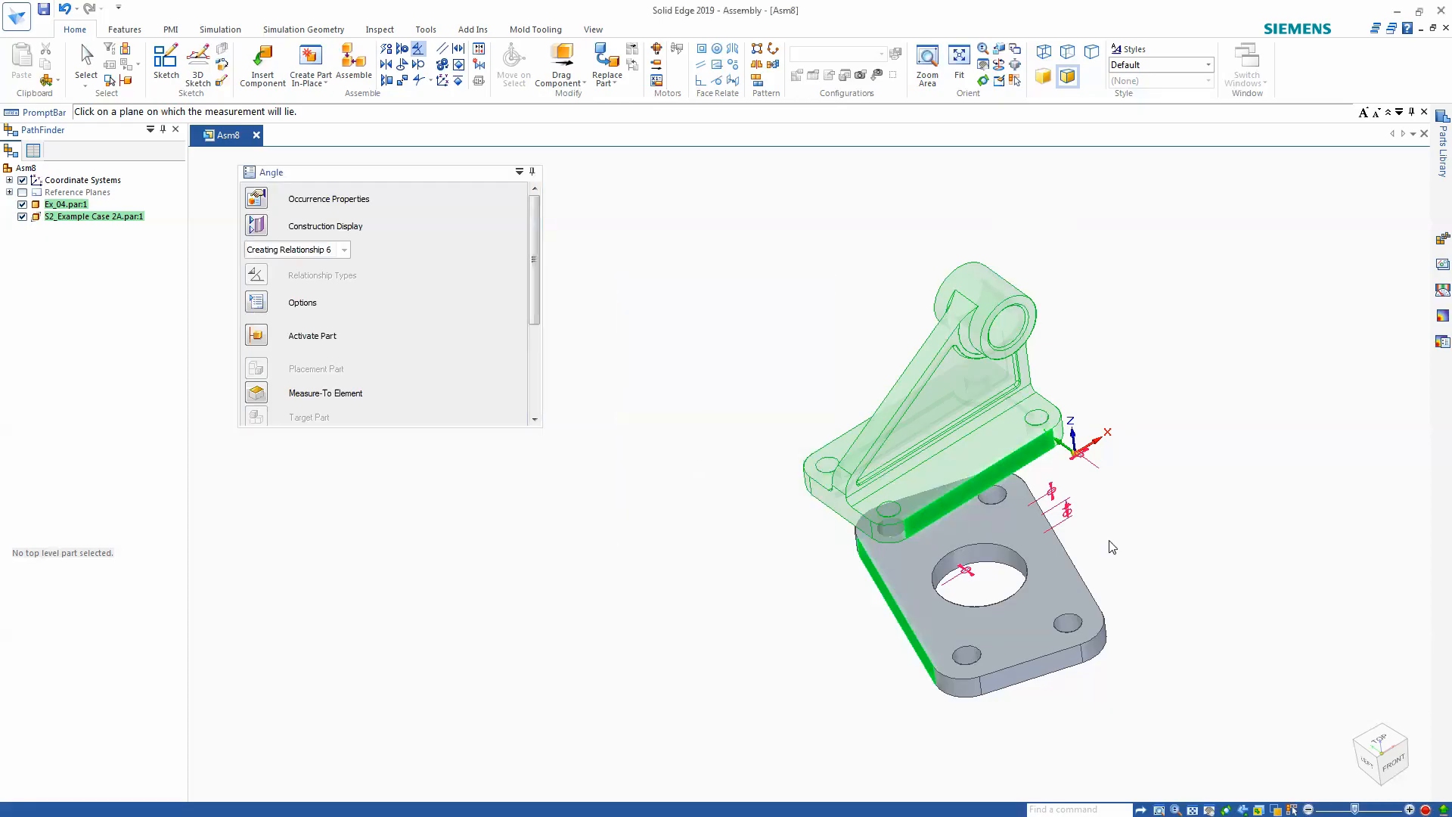
- Try picking a measurement plane near the assembly origin and abandon the Angle relationship
scroll(1110, 542, "up", 2)
middle_click_drag(1100, 553, 1078, 521)
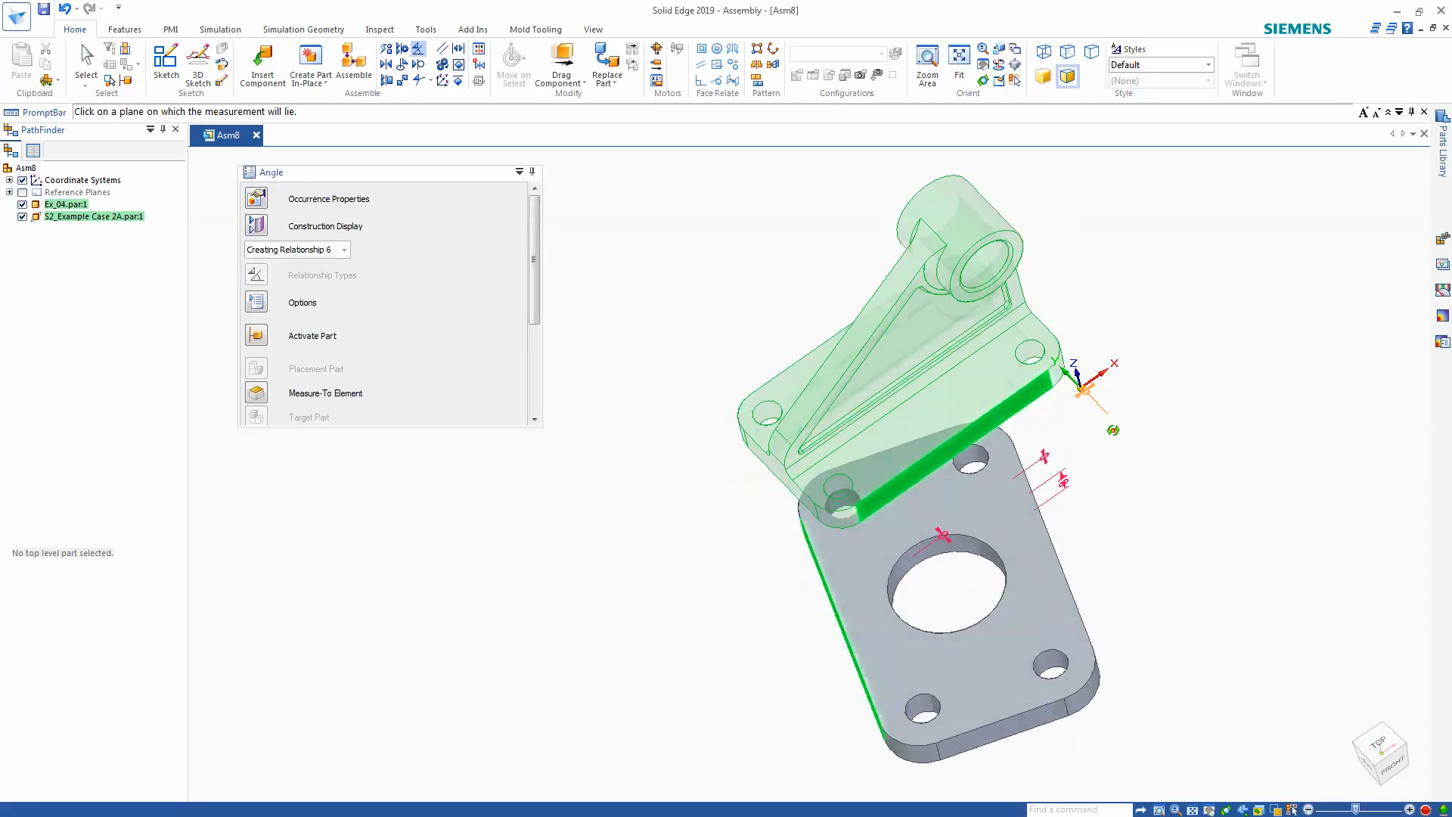
middle_click_drag(1113, 430, 1114, 469)
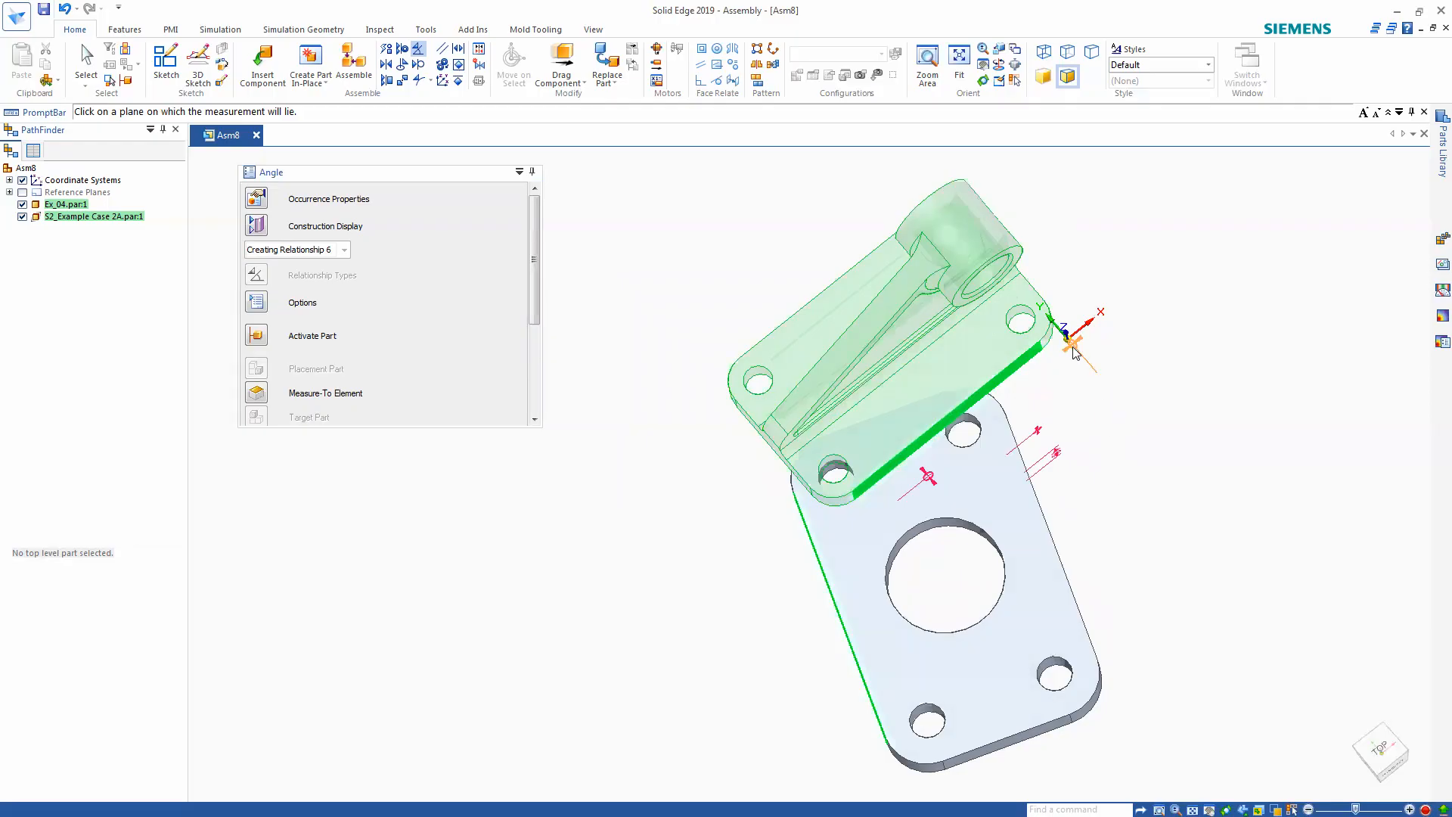
mouse_move(1141, 414)
middle_mouse_down()
mouse_move(1144, 383)
mouse_move(1139, 424)
middle_mouse_up()
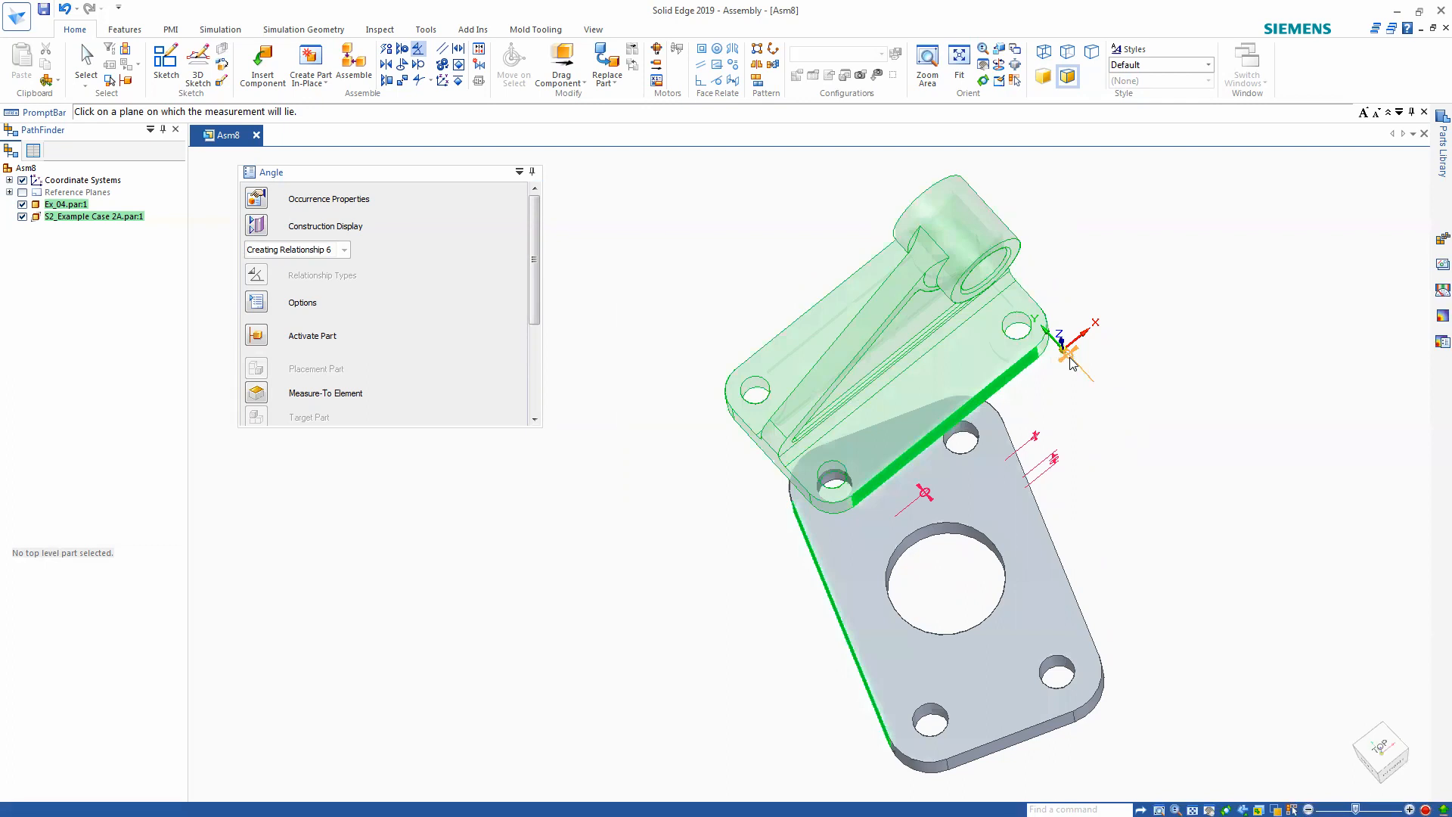
left_click(1069, 363)
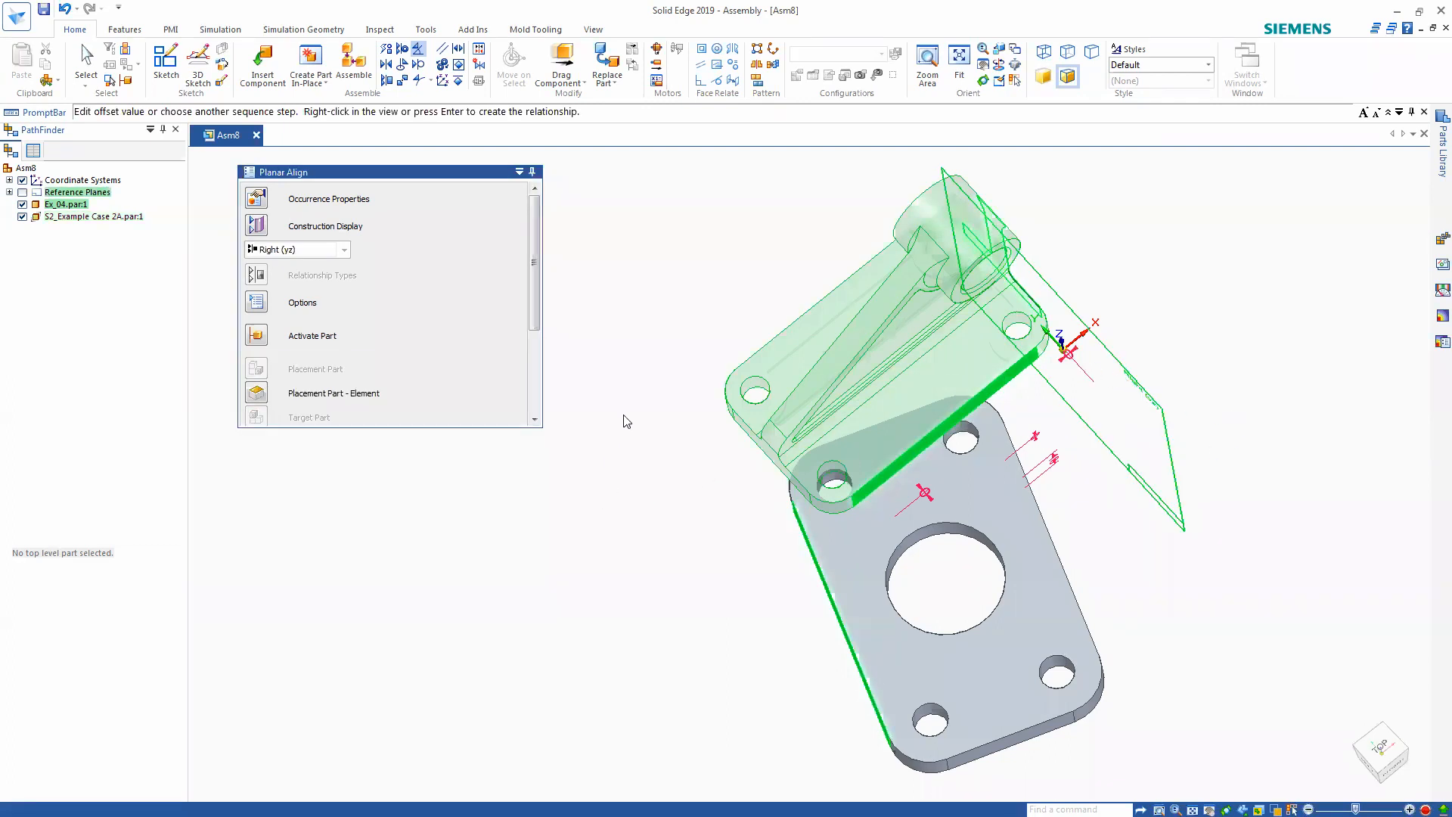
left_click(86, 64)
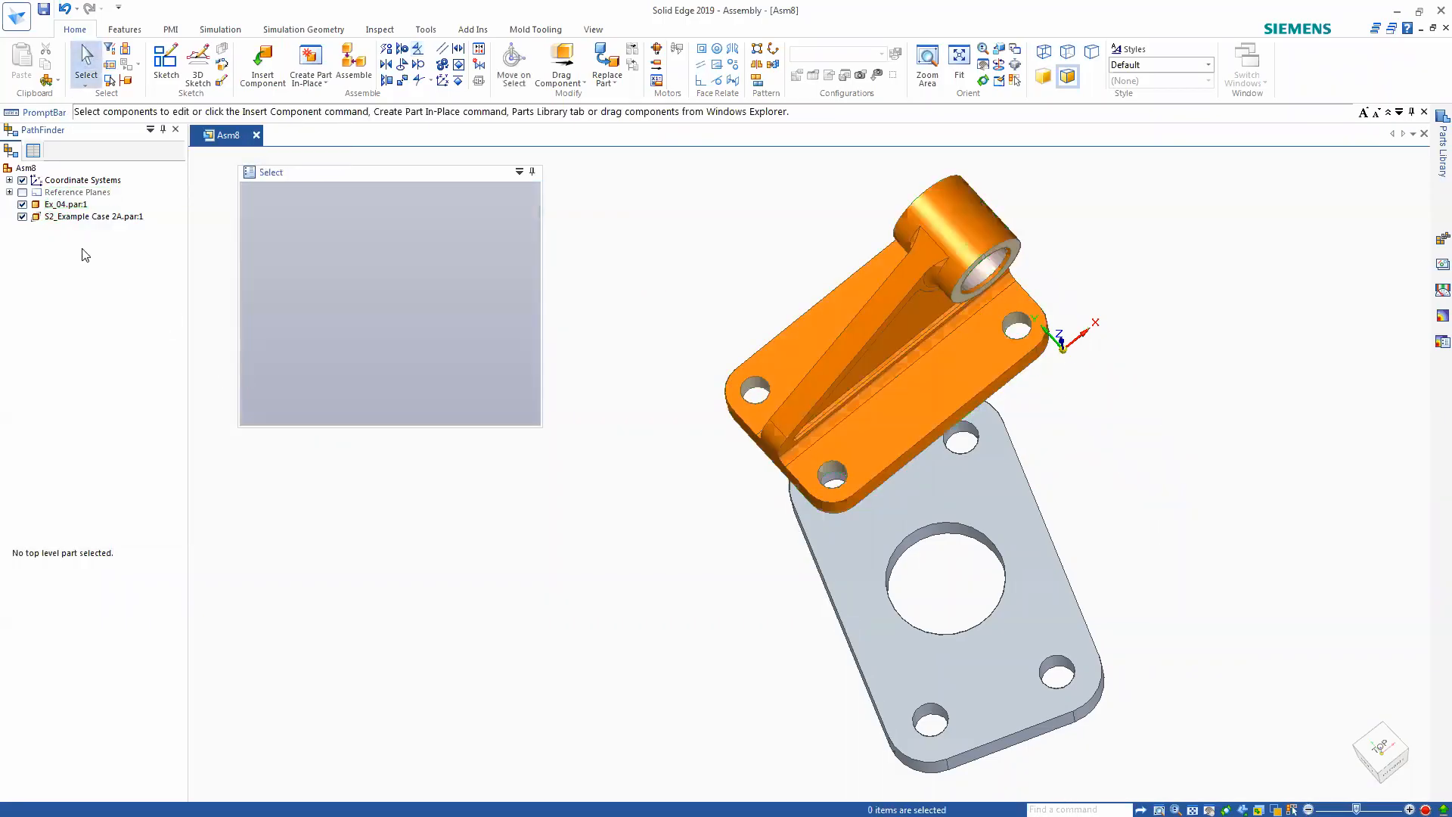
- Try flipping the plate's axial align relationship with the bracket's corner hole
left_click(67, 217)
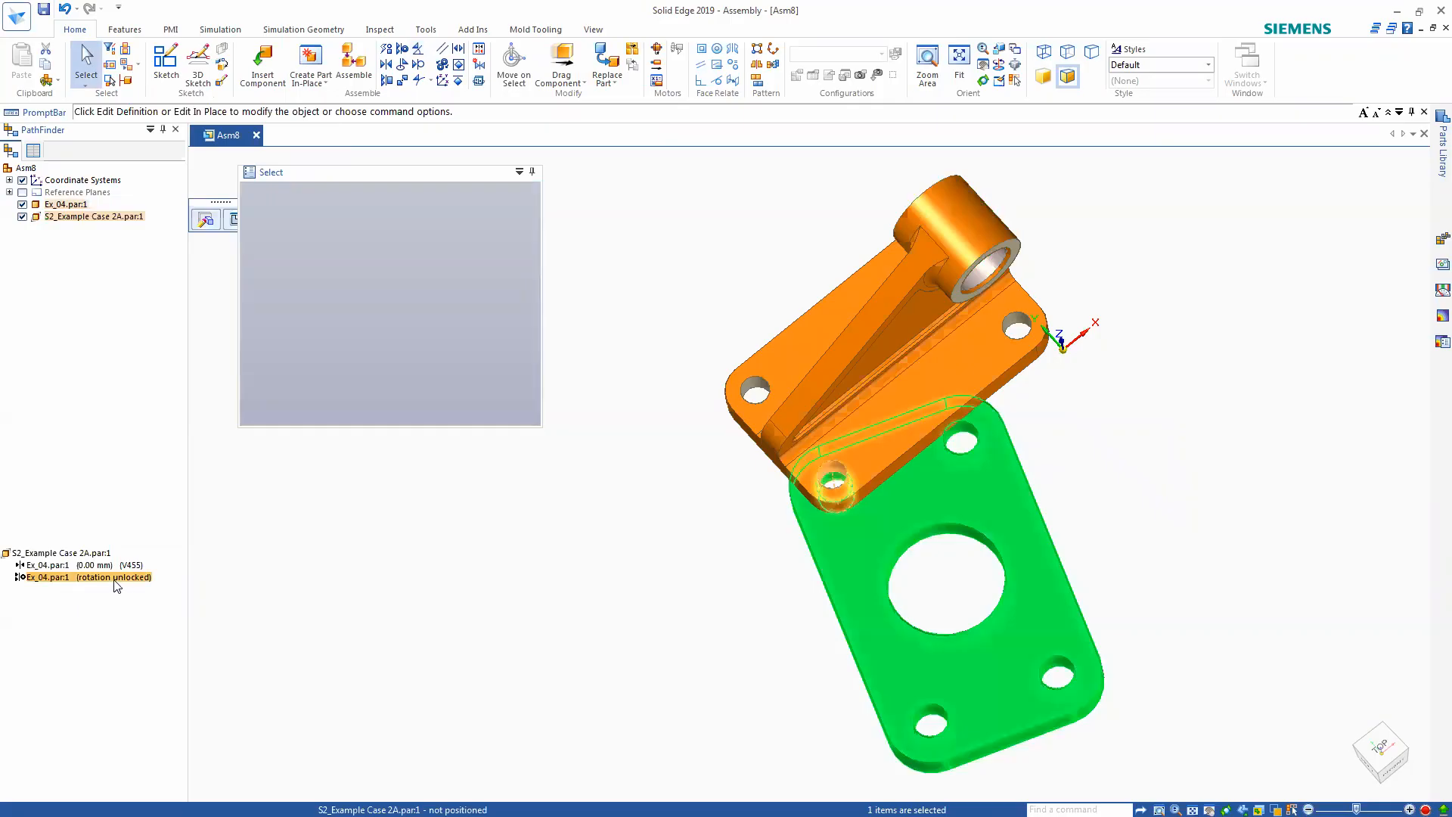
left_click(58, 579)
middle_click_drag(494, 603, 502, 485)
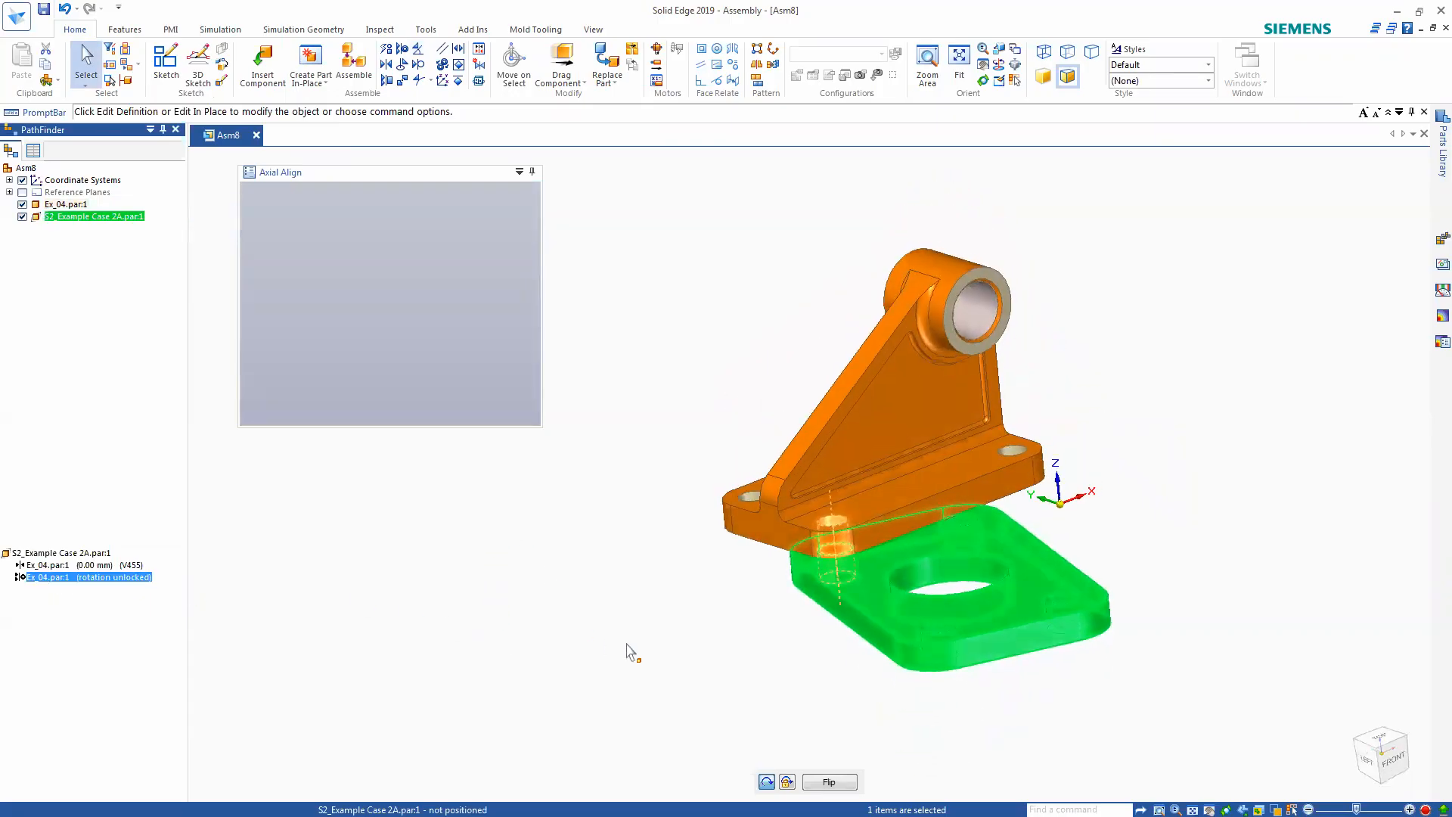
left_click(830, 781)
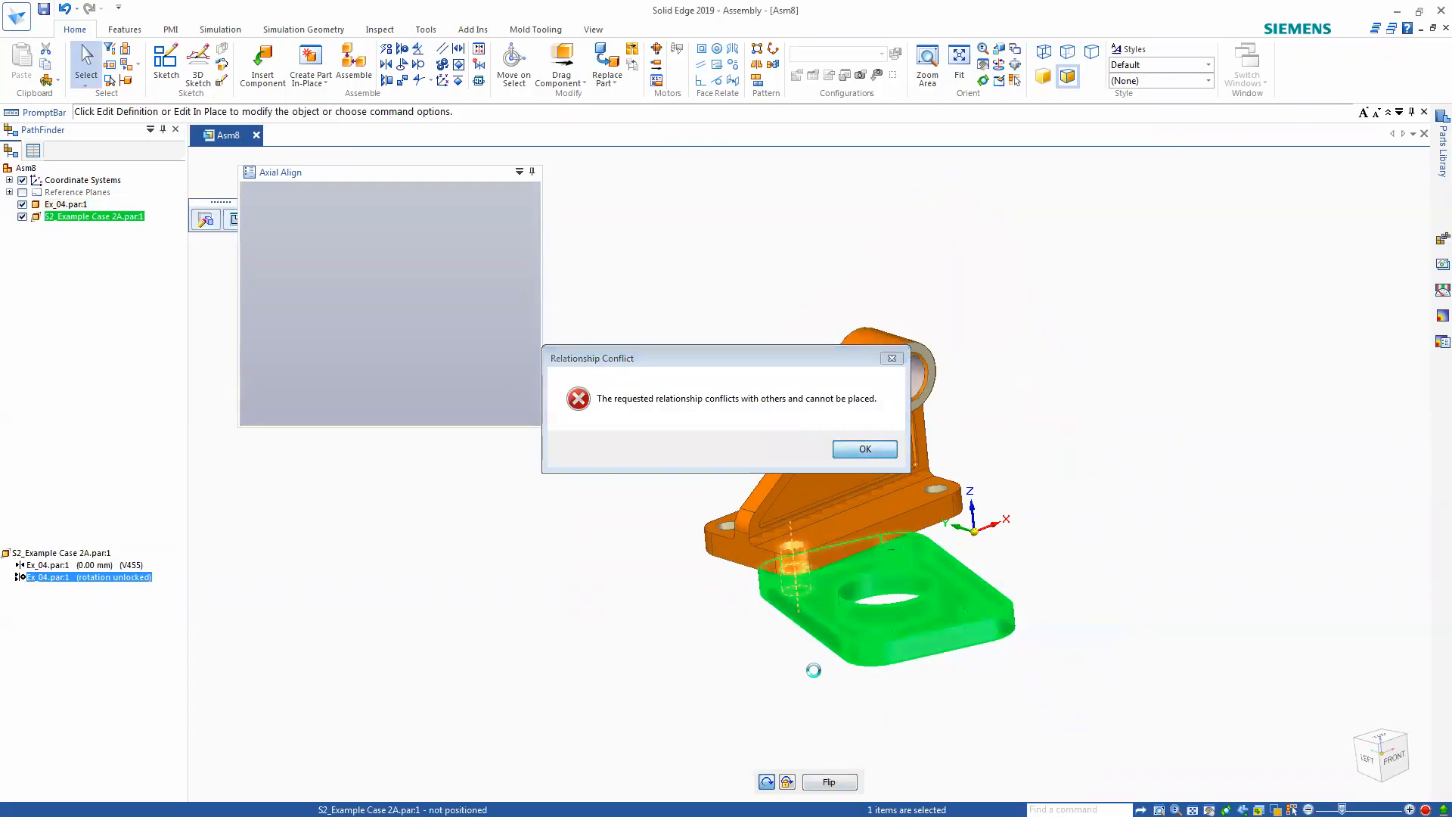
key("Return")
- Lock the rotation of the plate's axial align relationship with the bracket
middle_click_drag(841, 745, 788, 760)
scroll(794, 722, "down", 2)
scroll(790, 726, "up", 4)
key("Escape")
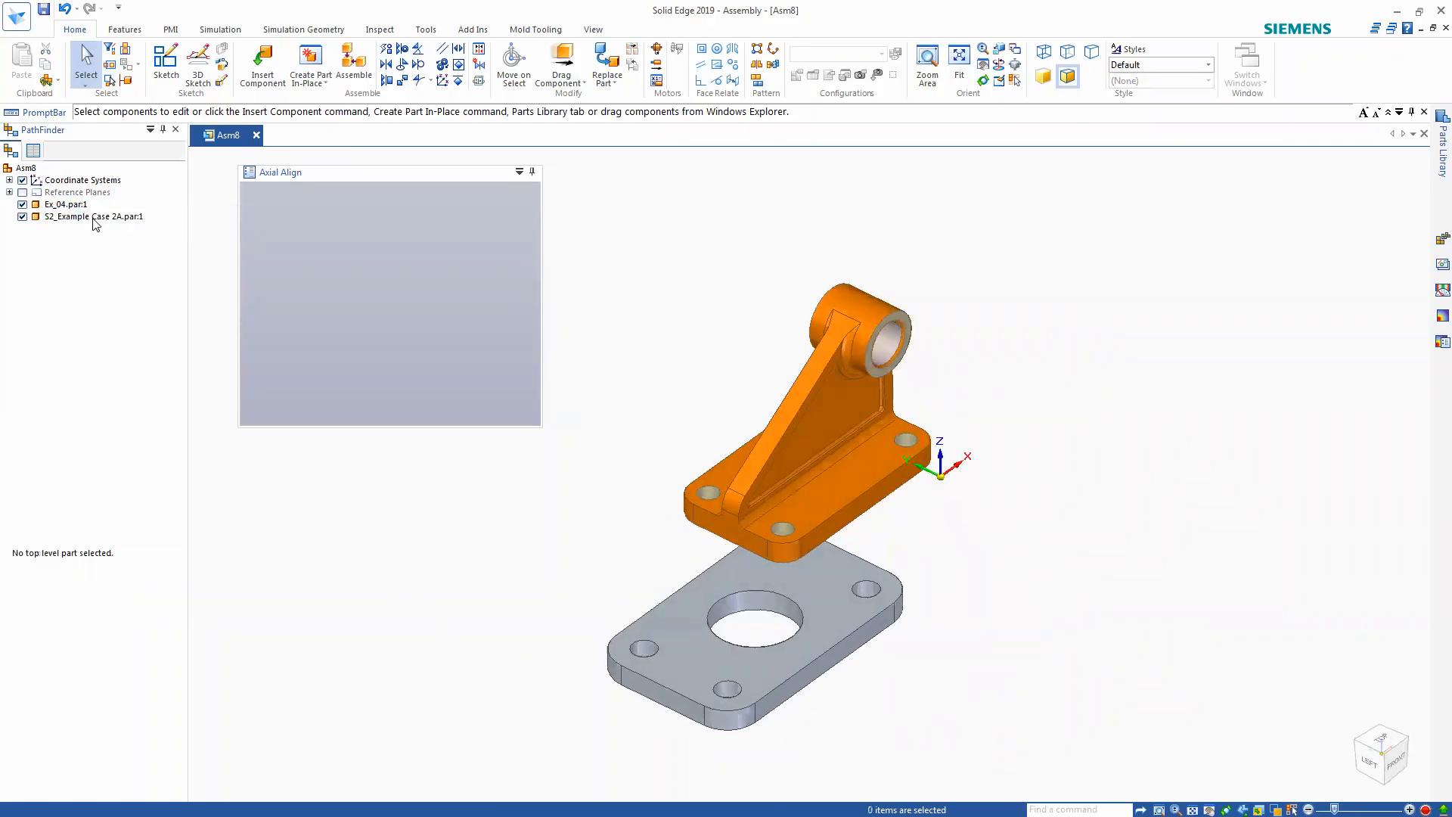
- Unlock the rotation of the plate's axial align relationship with the bracket and lock it again
left_click(94, 216)
left_click(68, 577)
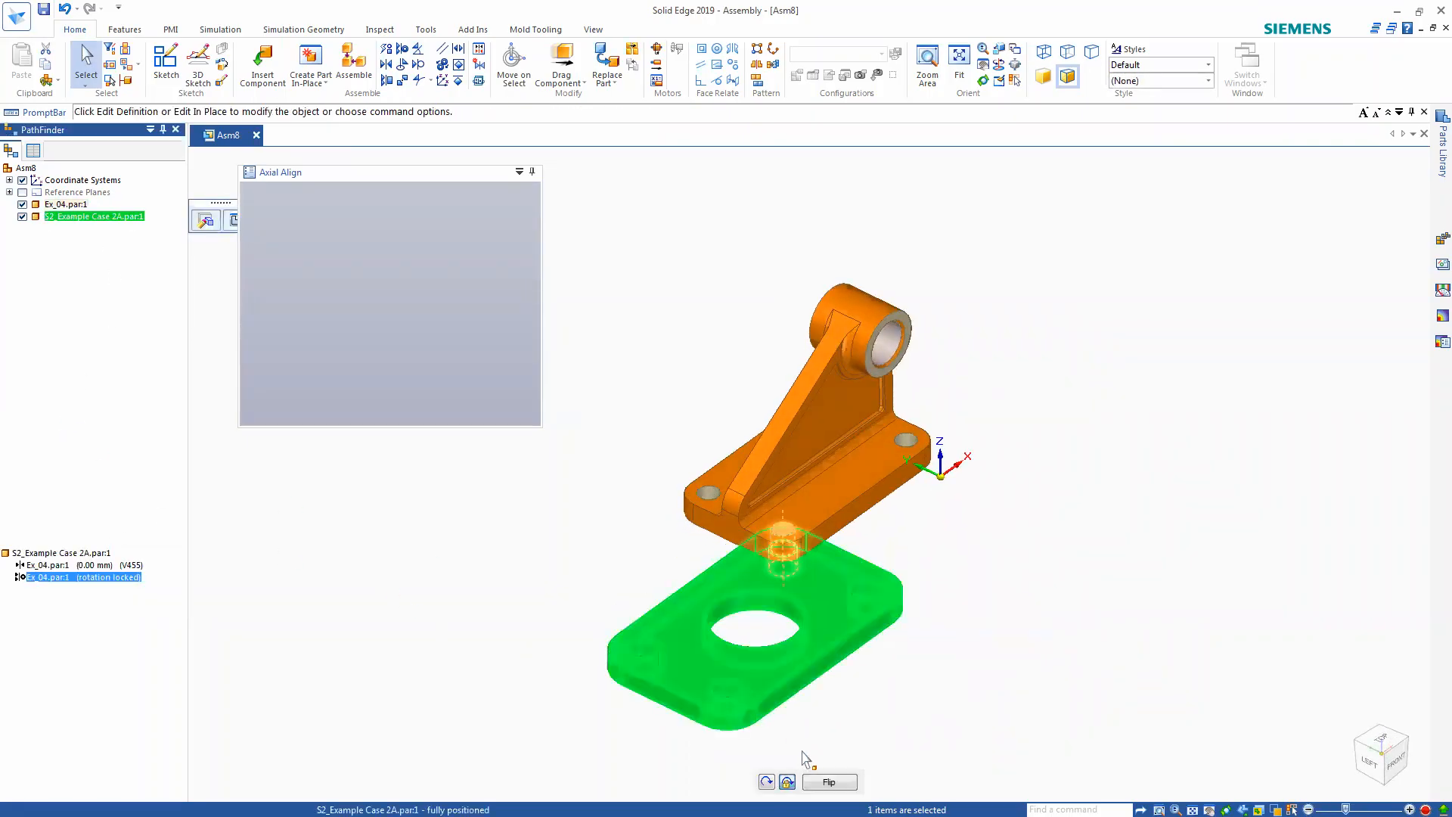
left_click(766, 782)
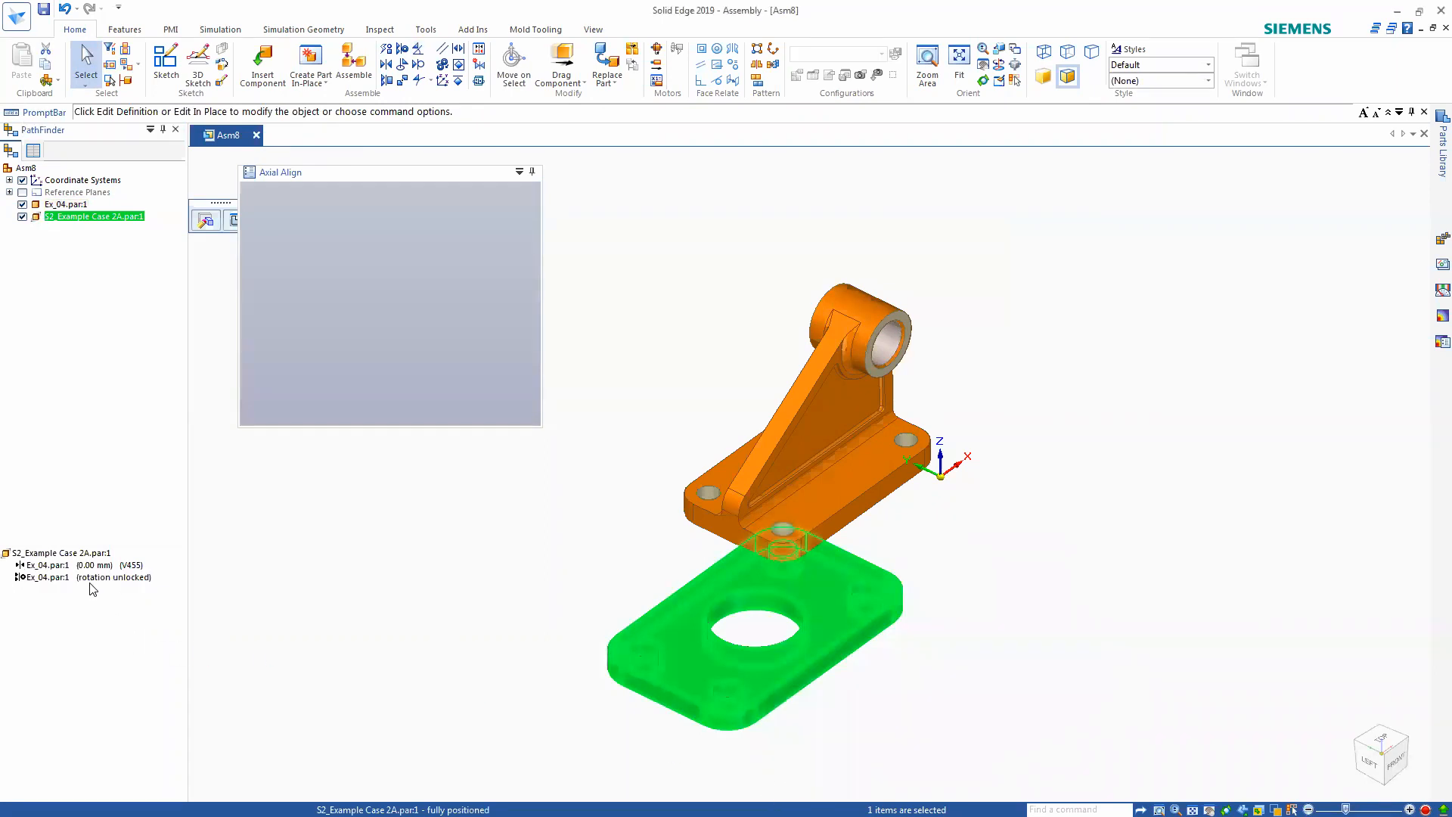
left_click(90, 579)
left_click(787, 783)
left_click(523, 637)
mouse_move(522, 636)
middle_mouse_down()
mouse_move(582, 676)
mouse_move(587, 716)
mouse_move(558, 610)
mouse_move(496, 629)
middle_mouse_up()
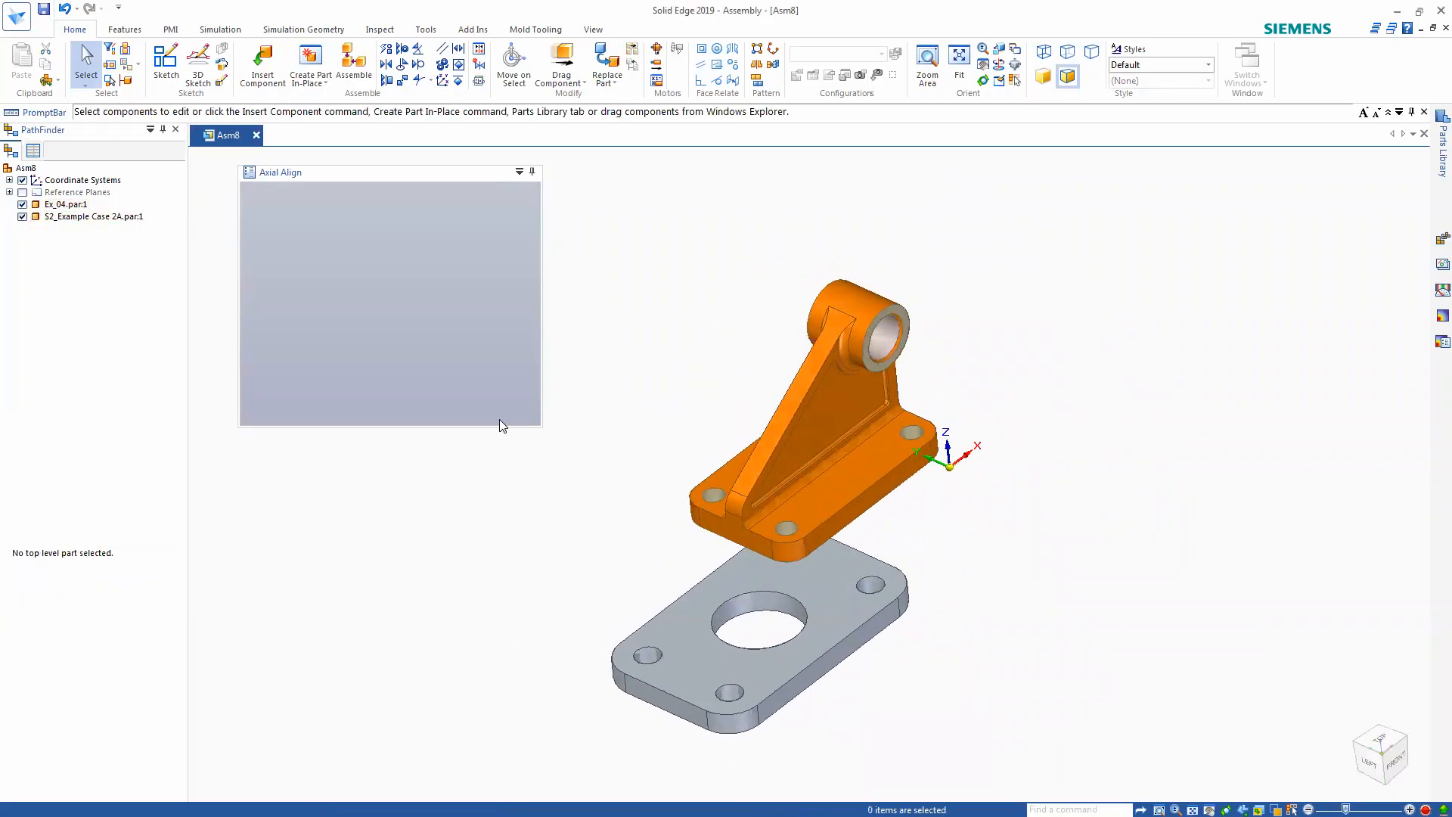
left_click(443, 52)
middle_click_drag(927, 557, 838, 632)
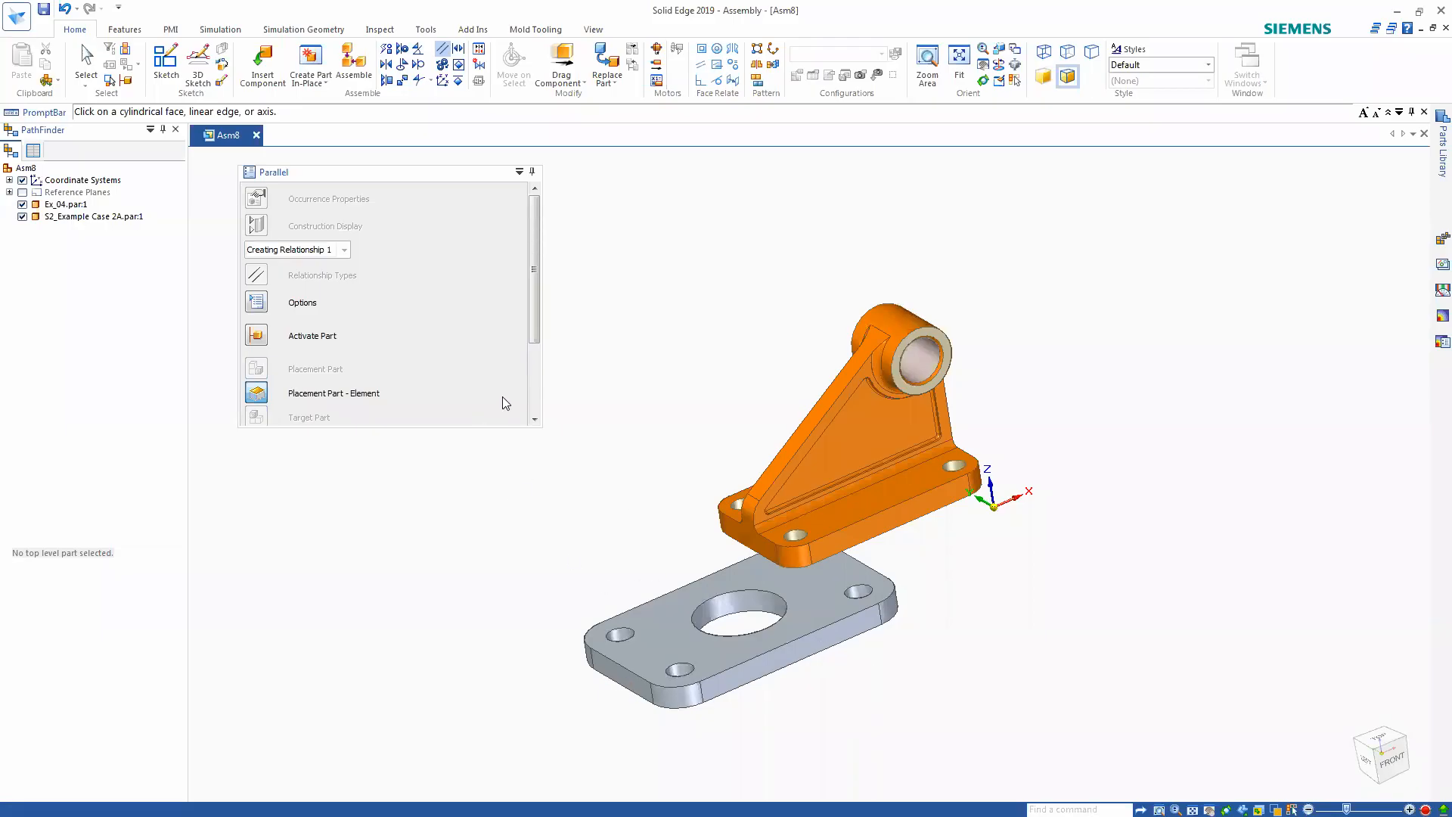
left_click_drag(537, 322, 537, 410)
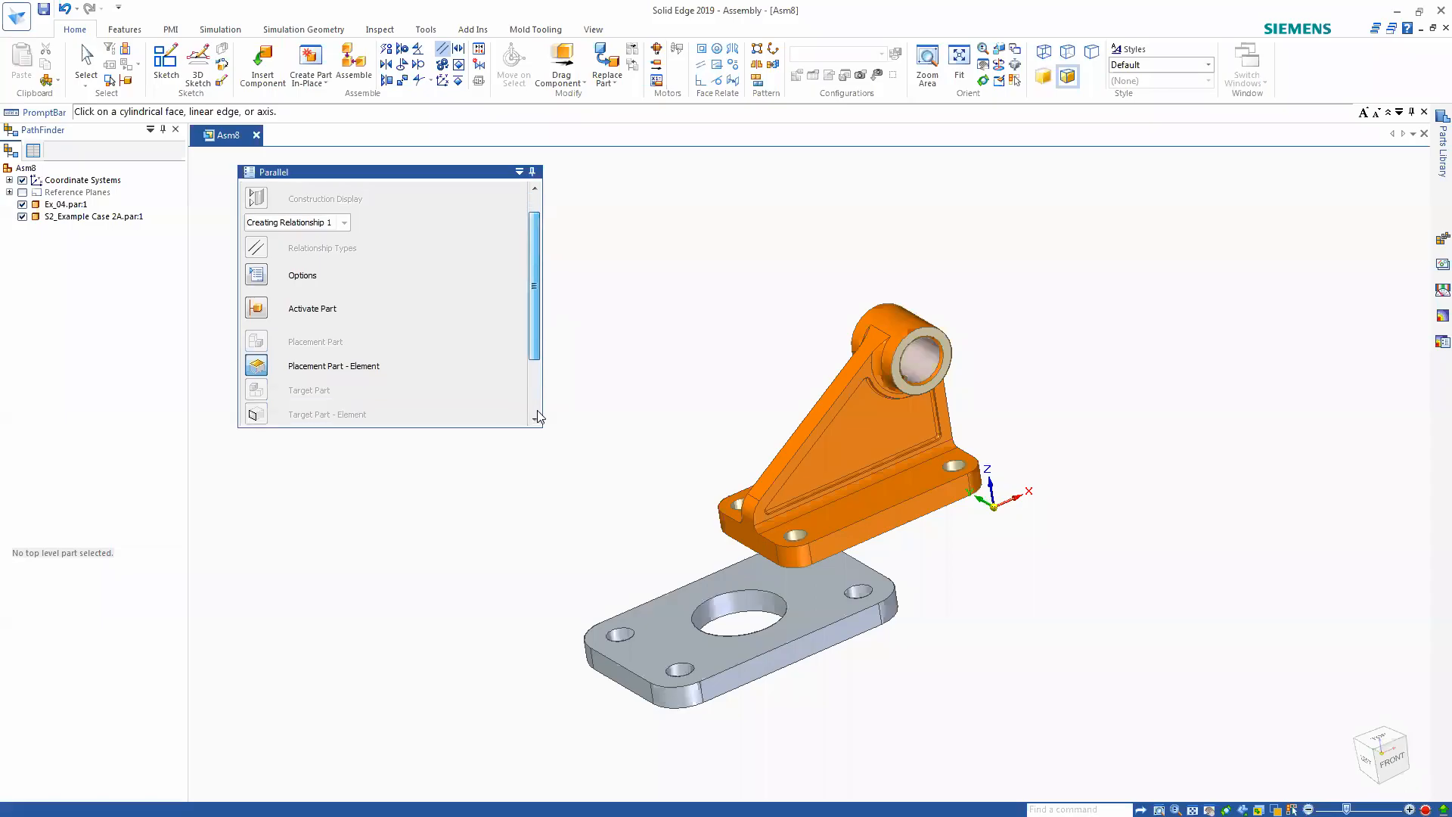
left_click(86, 55)
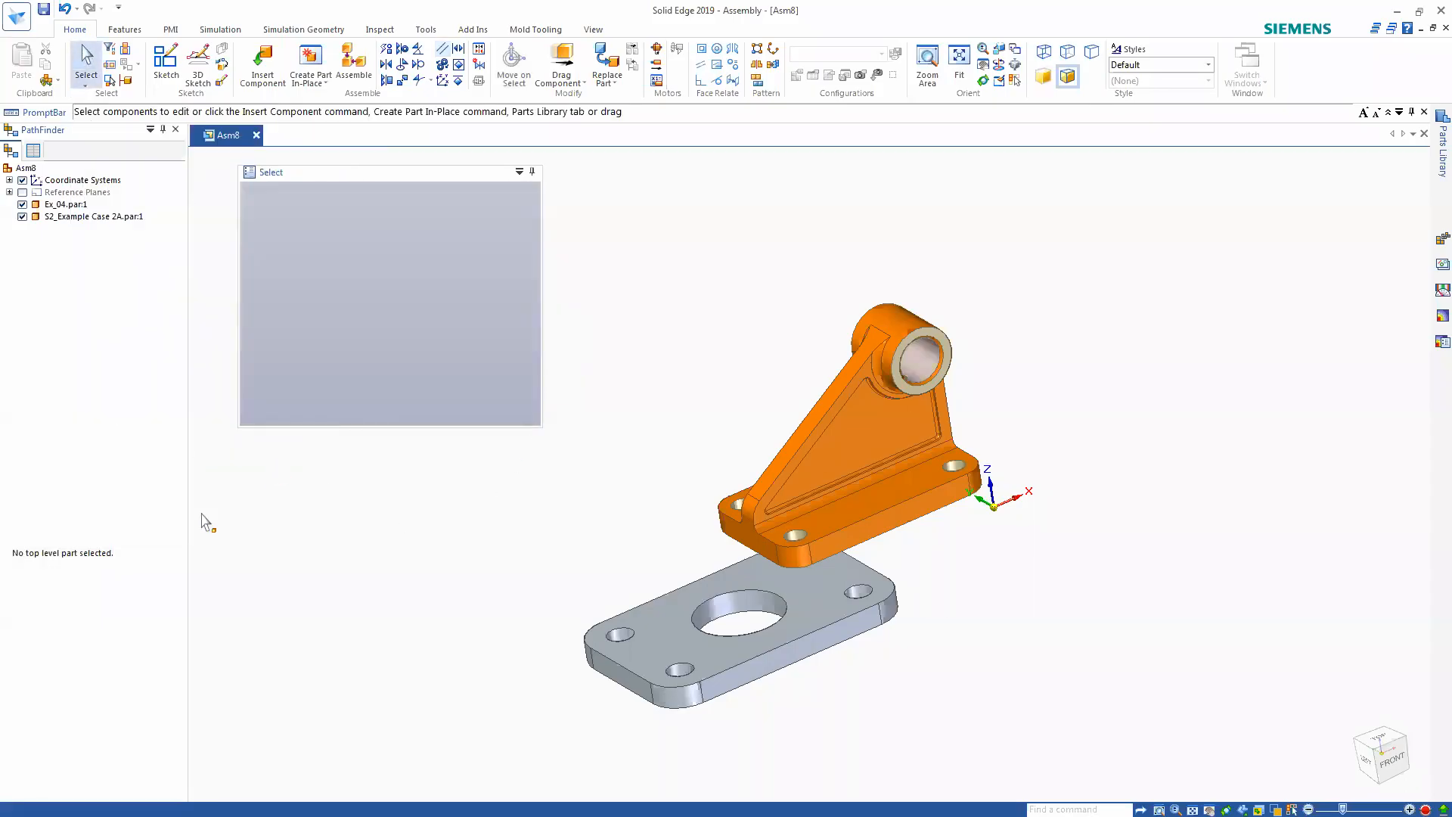
- Unlock the rotation of the plate's axial align relationship with Ex_04.par
left_click(82, 219)
left_click(54, 577)
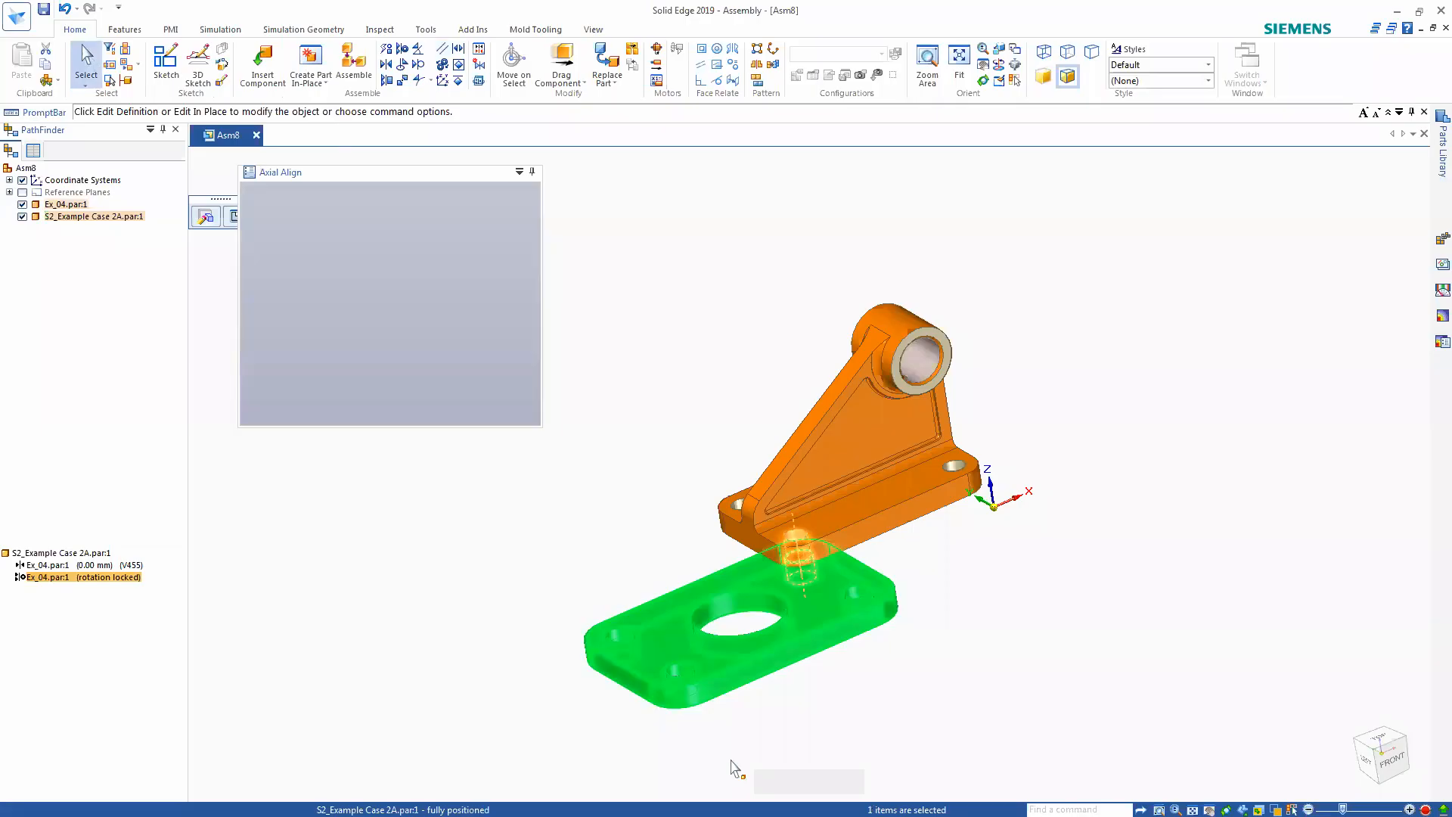
left_click(767, 782)
left_click(525, 546)
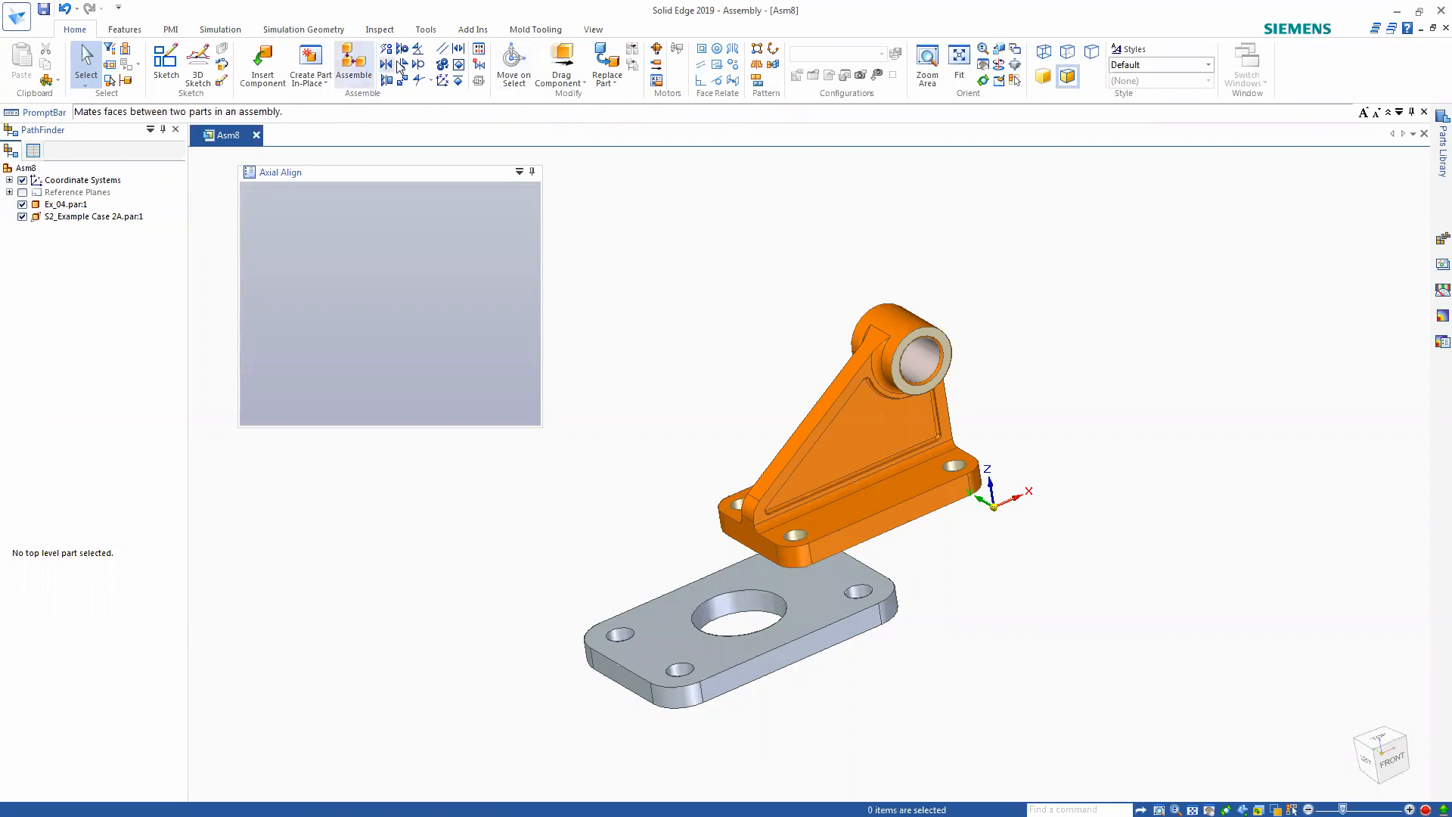
- Try an Angle relationship measured to the bracket base's narrow end face from the matching end face of the plate
left_click(418, 50)
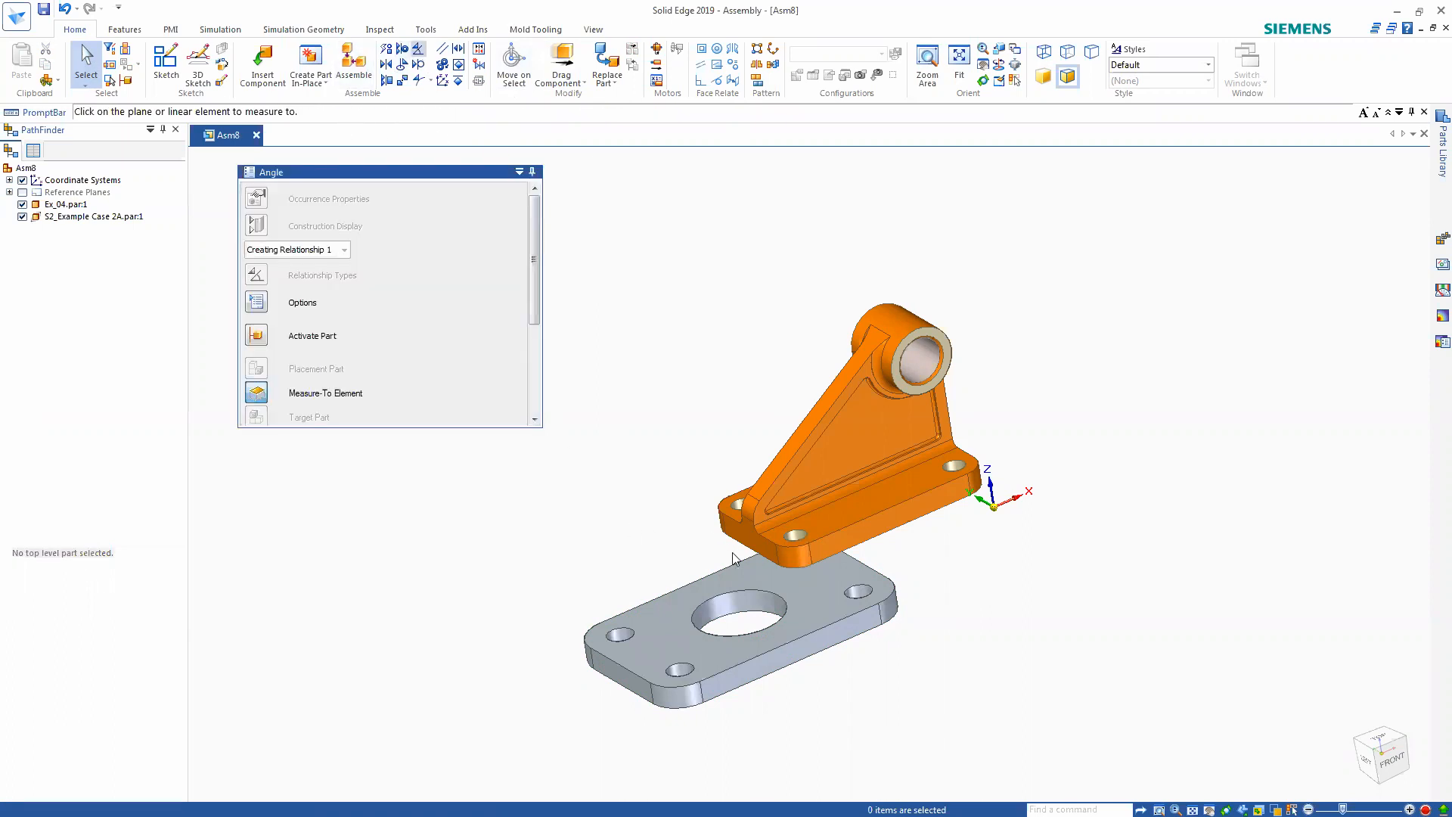
scroll(892, 566, "up", 2)
scroll(882, 567, "down", 1)
mouse_move(878, 565)
middle_mouse_down()
mouse_move(813, 500)
mouse_move(825, 574)
mouse_move(851, 598)
mouse_move(843, 584)
mouse_move(874, 592)
middle_mouse_up()
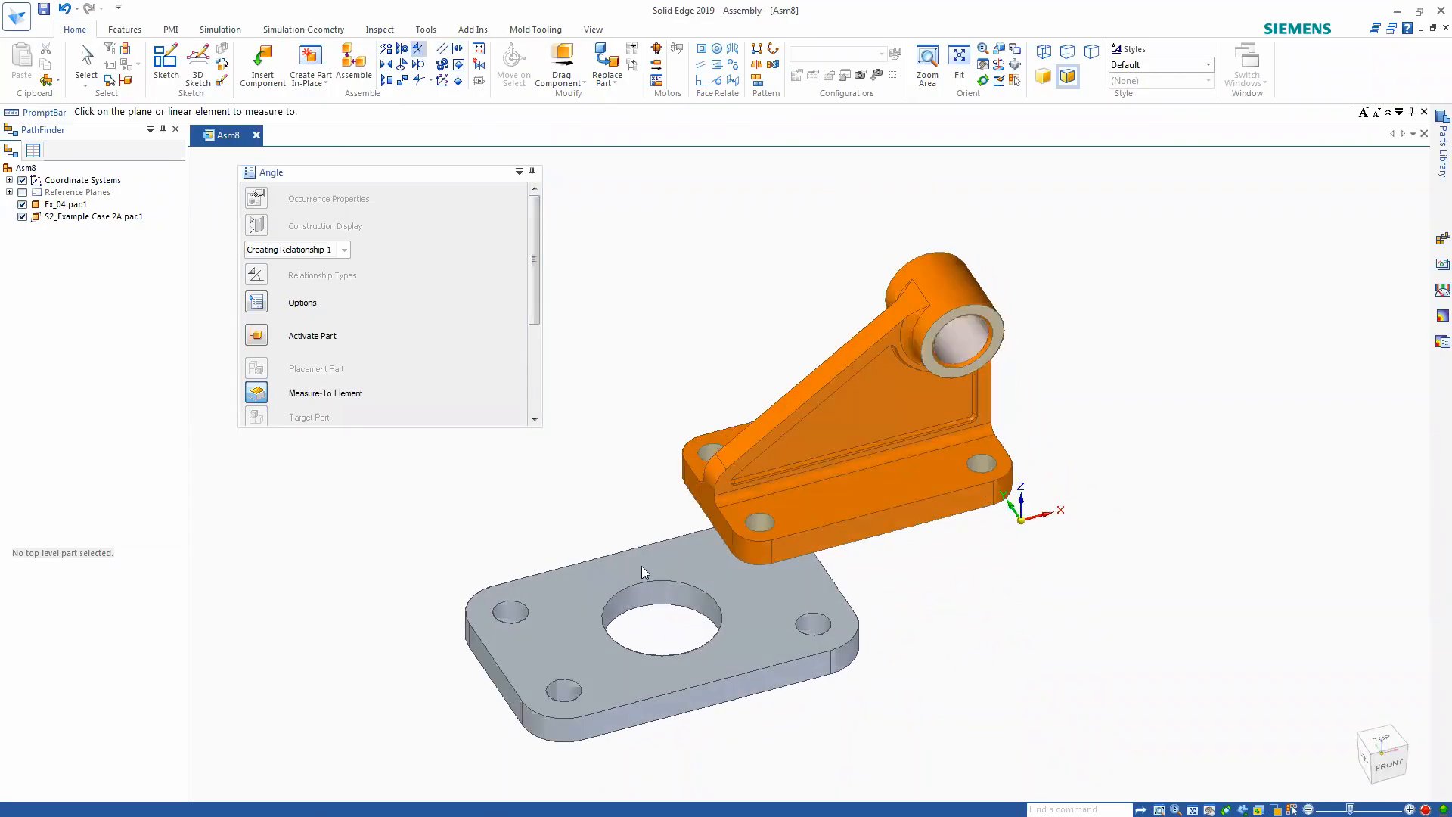
left_click(711, 505)
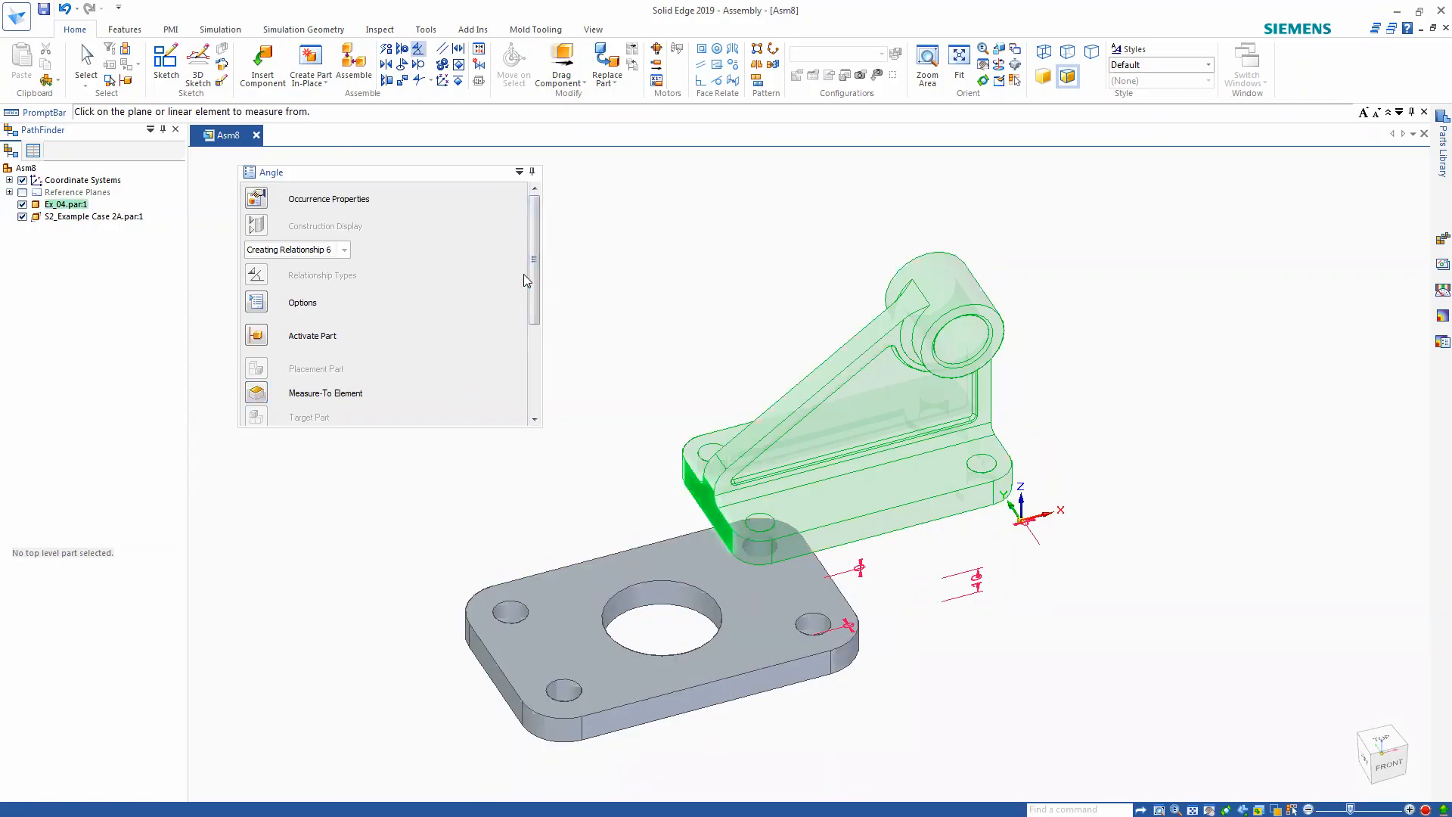
left_click_drag(535, 266, 537, 414)
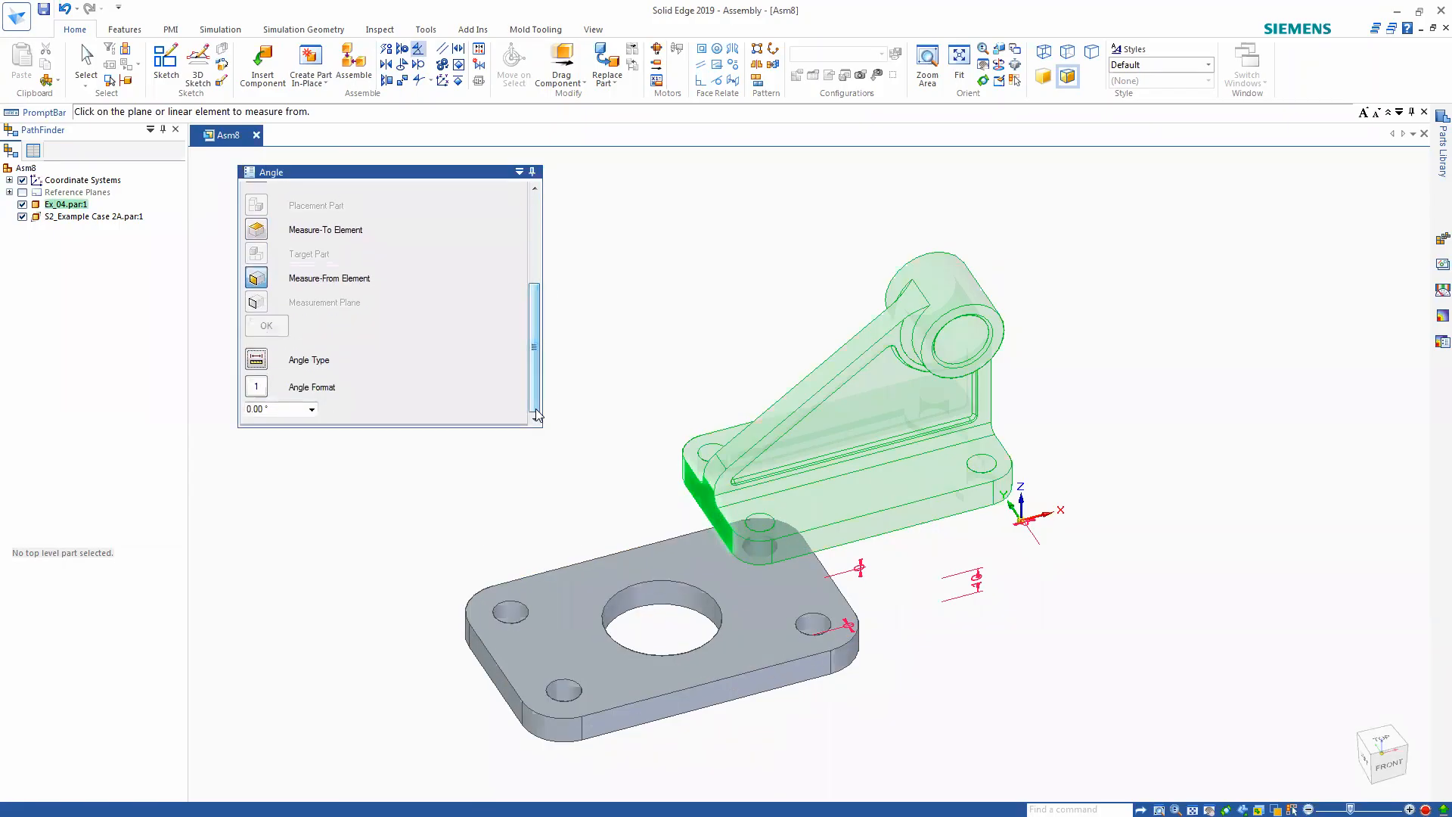
left_click(500, 686)
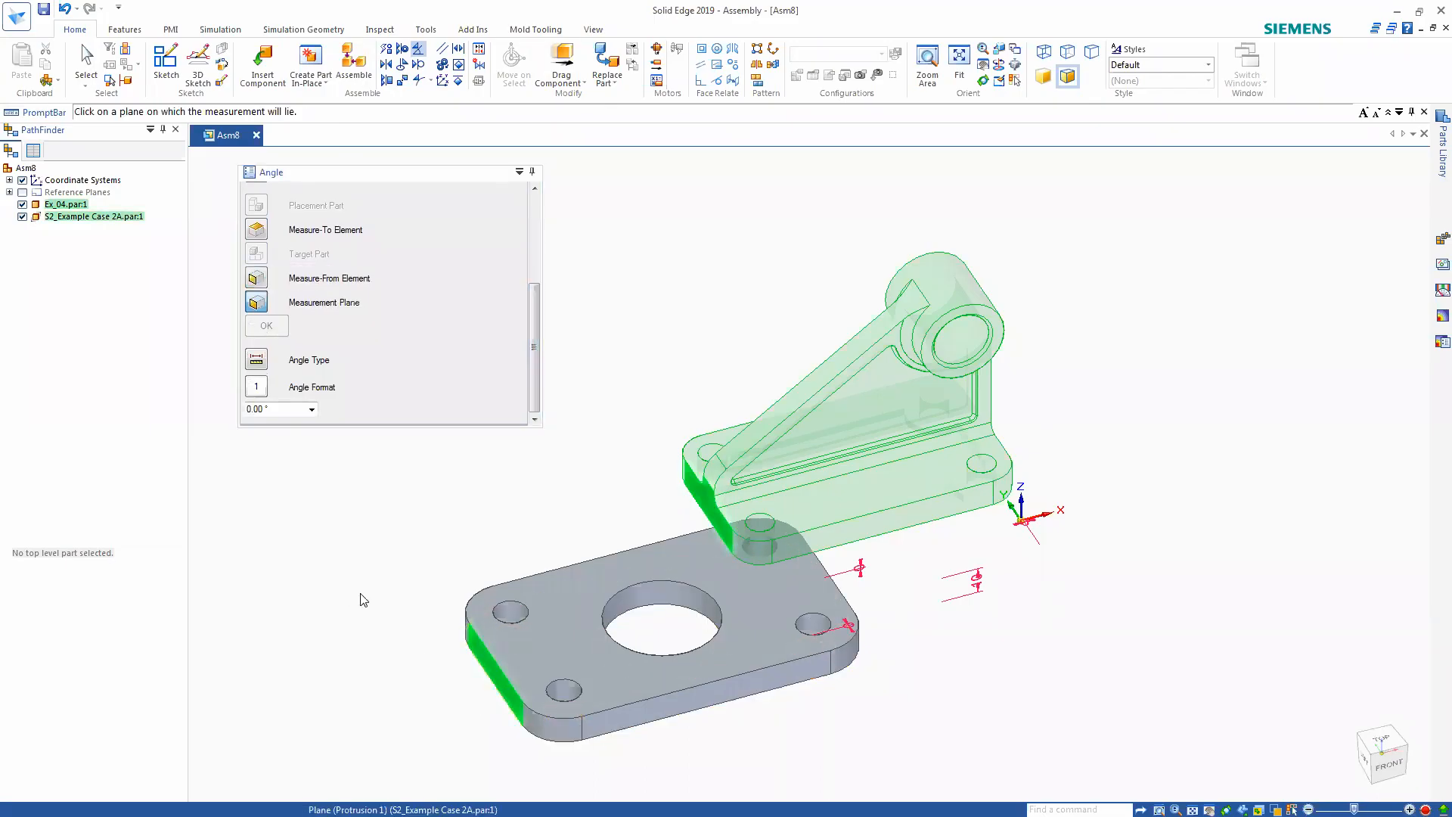
- Try a listed non-zero angle value and part activation for the Angle relationship, and abandon the relationship without a measurement plane
left_click(311, 410)
left_click(273, 436)
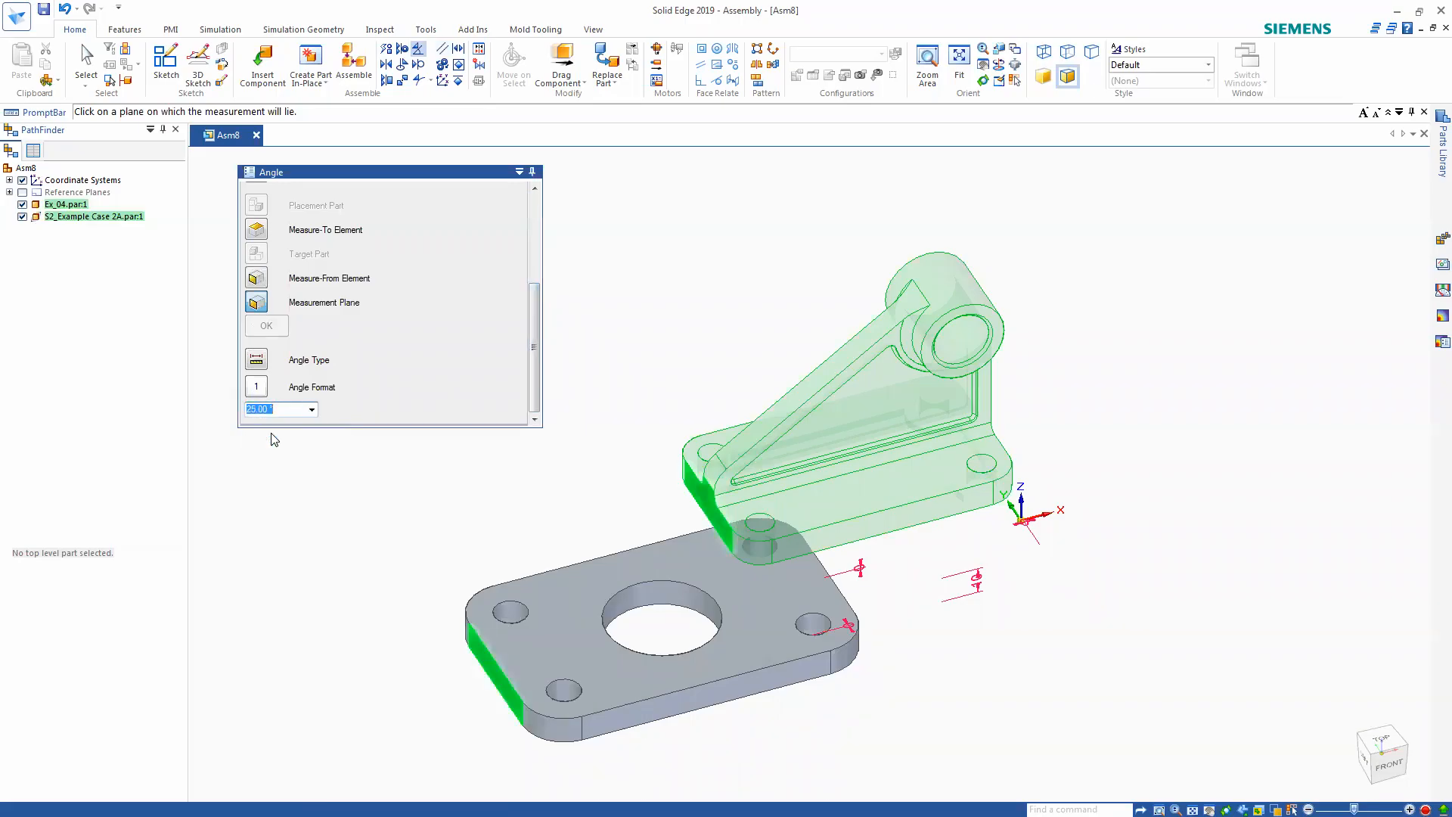
left_click_drag(537, 372, 531, 279)
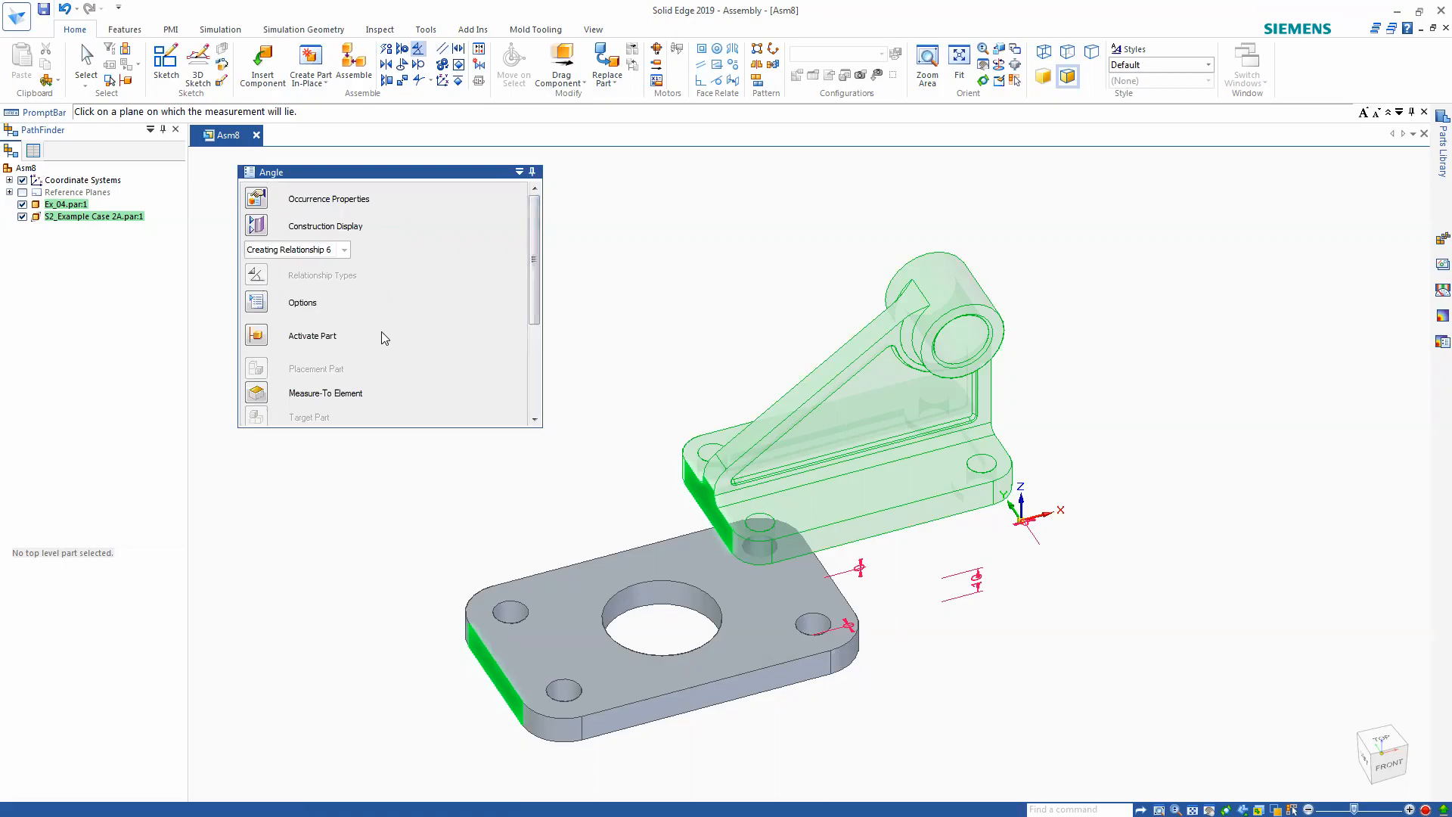
left_click(259, 338)
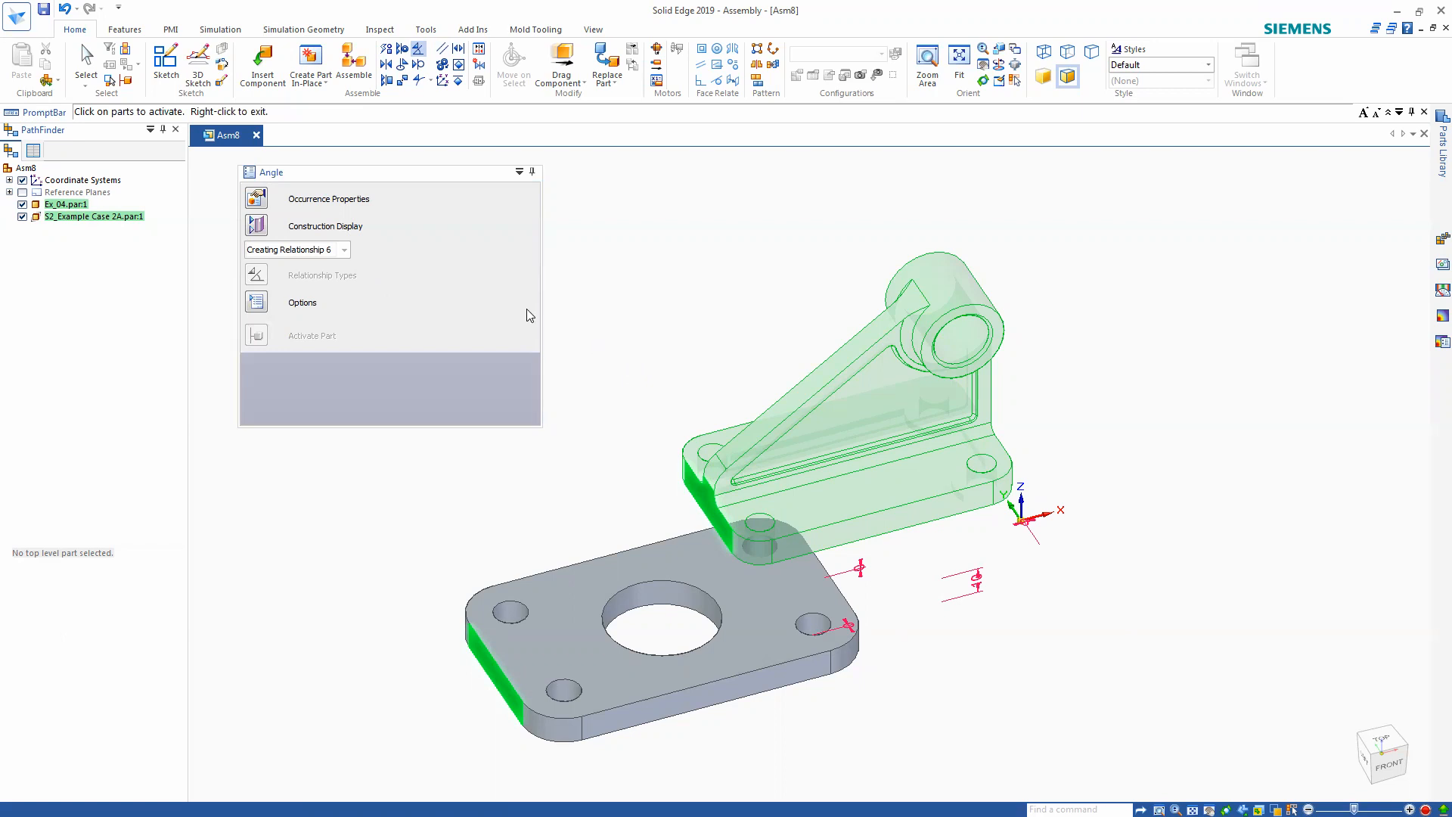
right_click(673, 278)
left_click(673, 278)
right_click(672, 277)
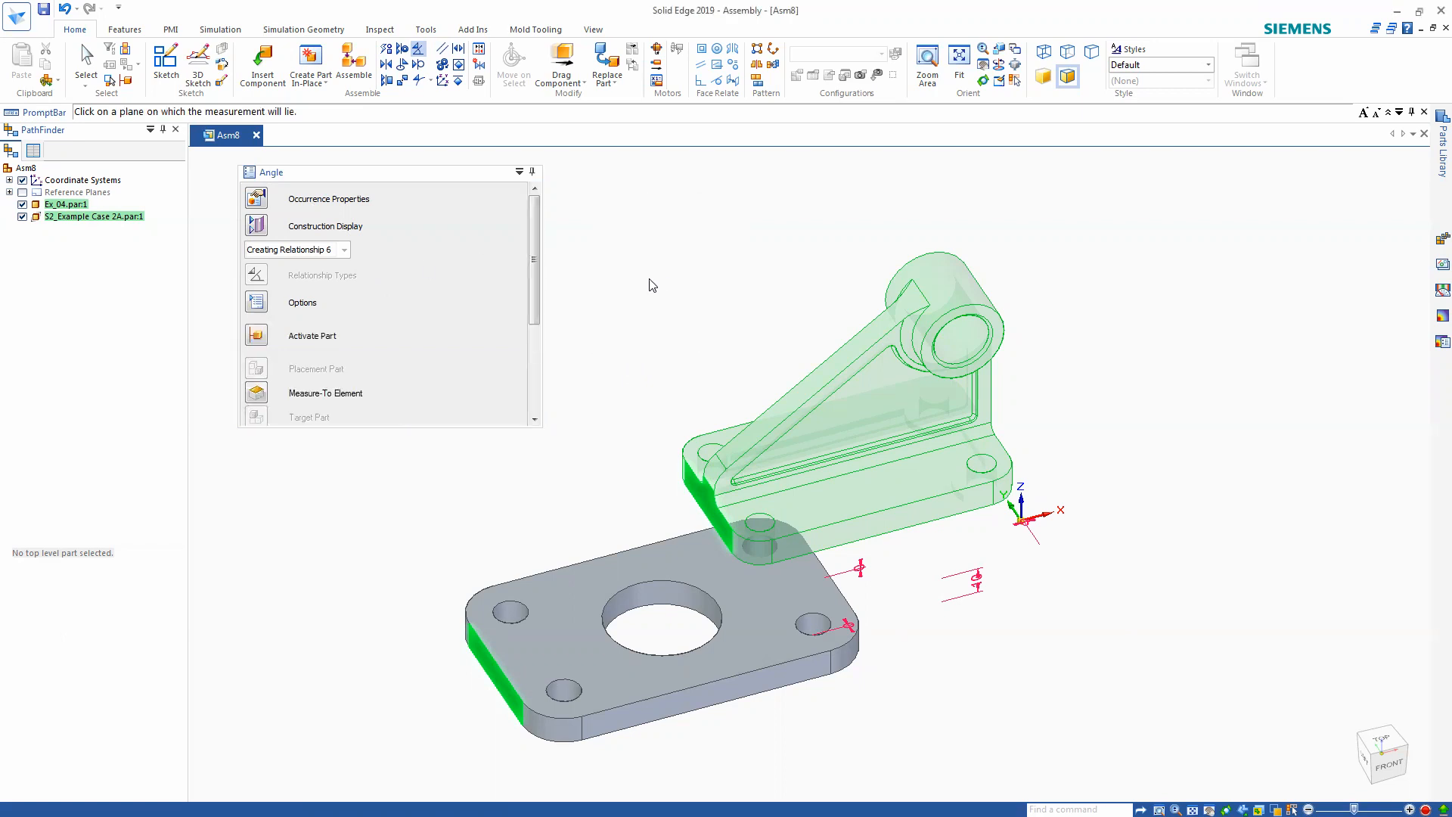
right_click(633, 288)
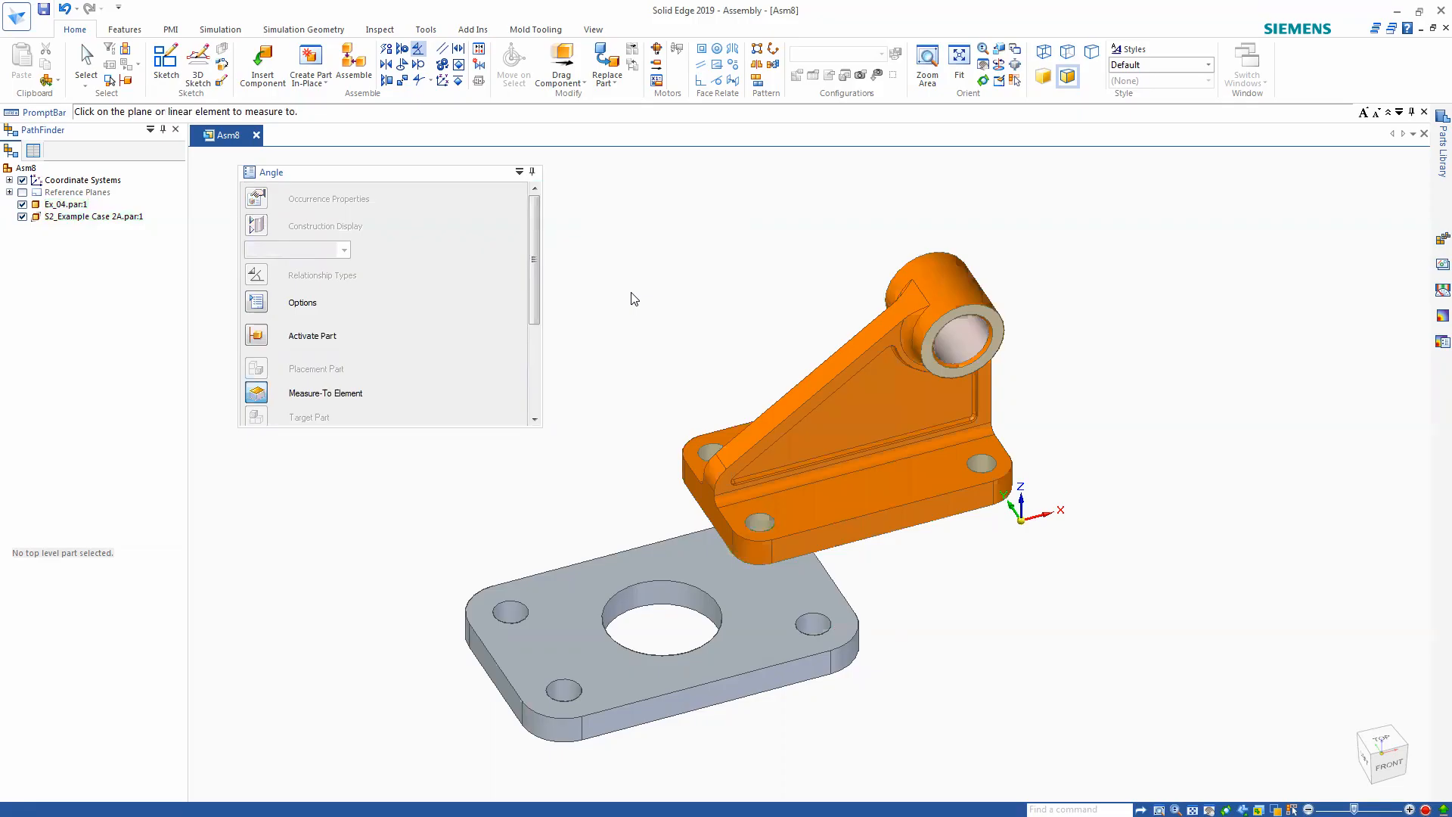
- Save the bracket and plate assembly as Sub_Asm in the Models folder
middle_click_drag(651, 331, 719, 326)
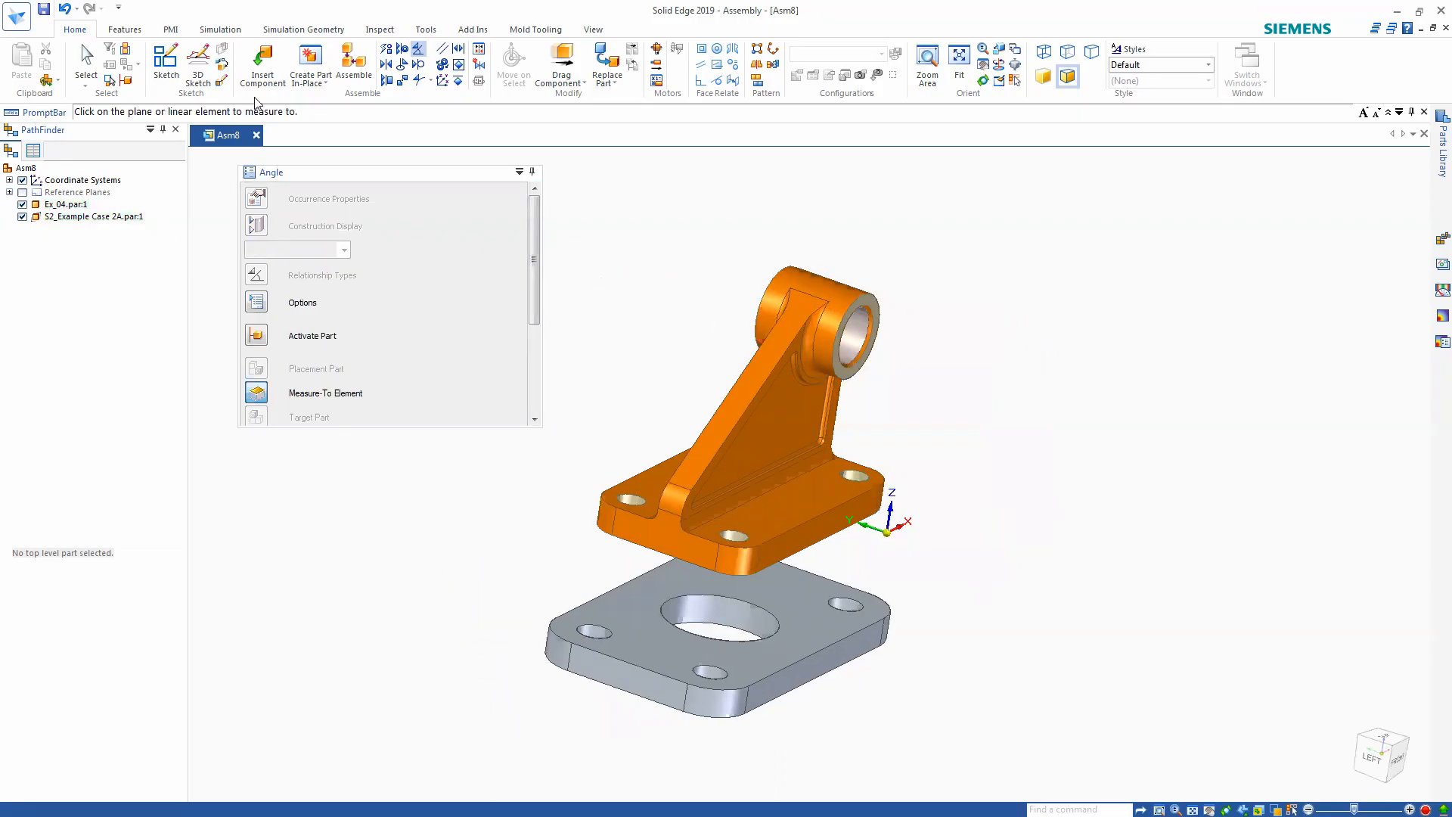
middle_click_drag(1008, 390, 981, 420)
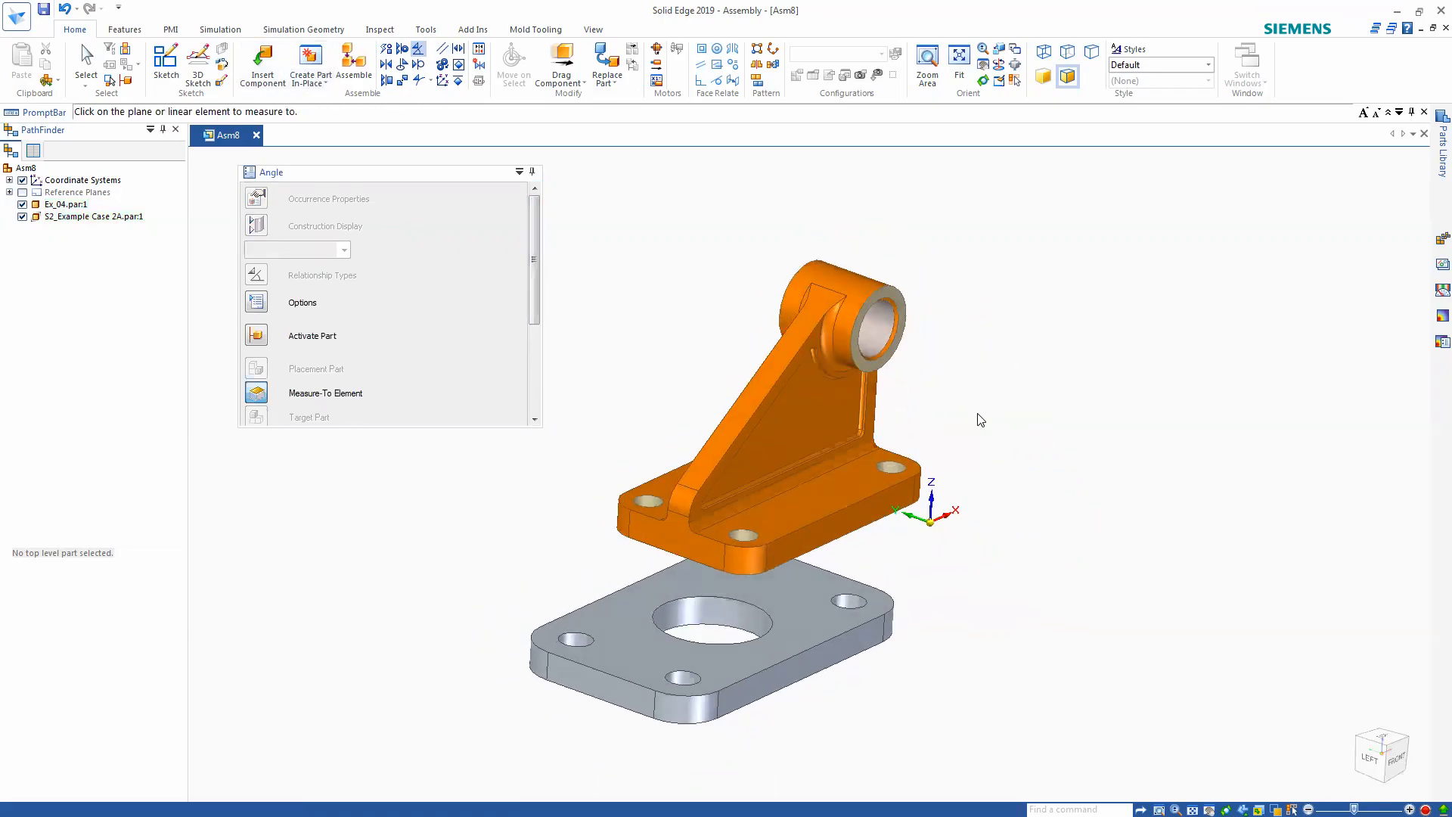
scroll(981, 420, "down", 3)
left_click(43, 10)
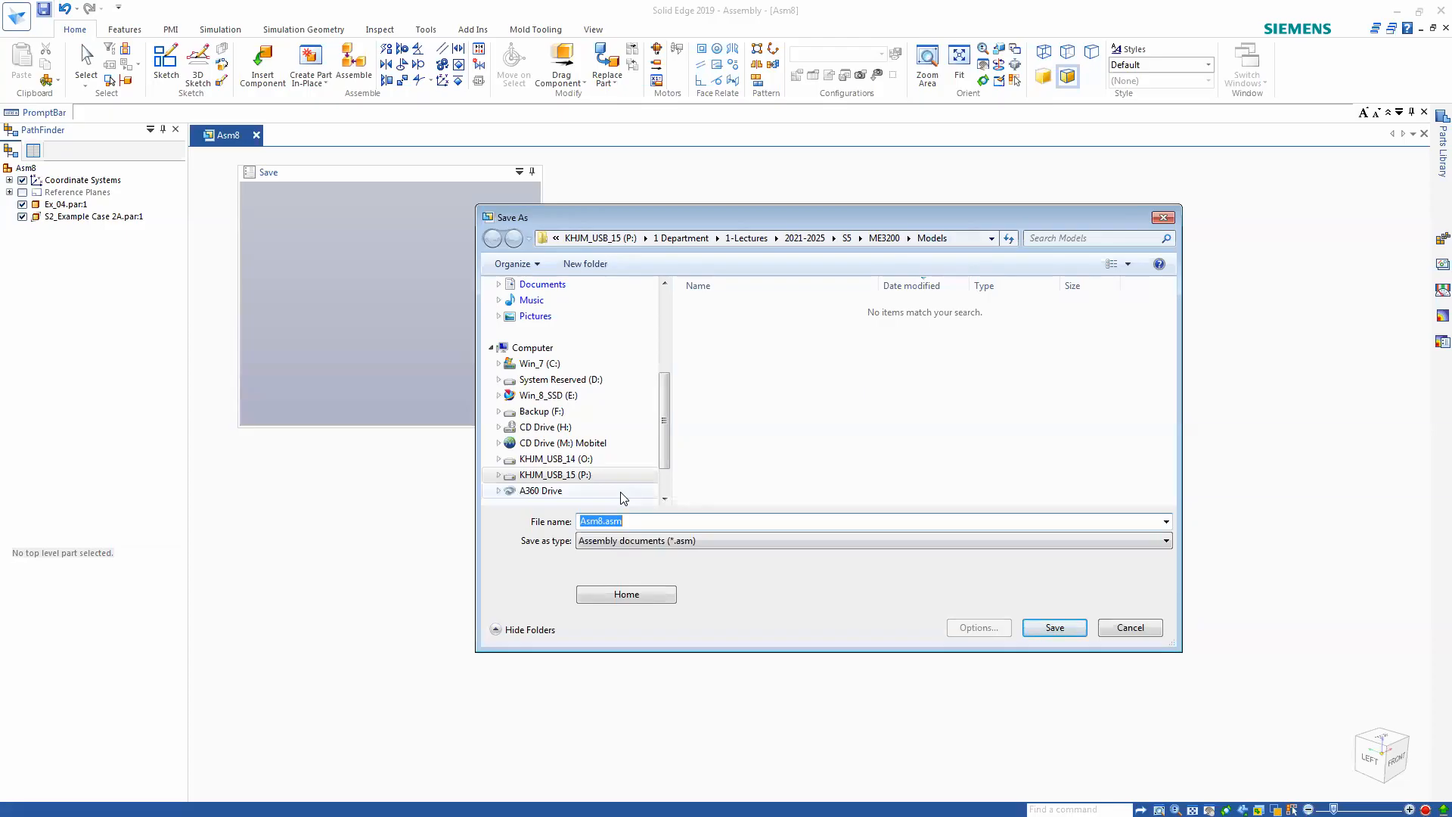
type("Sub_Asm")
left_click(1050, 632)
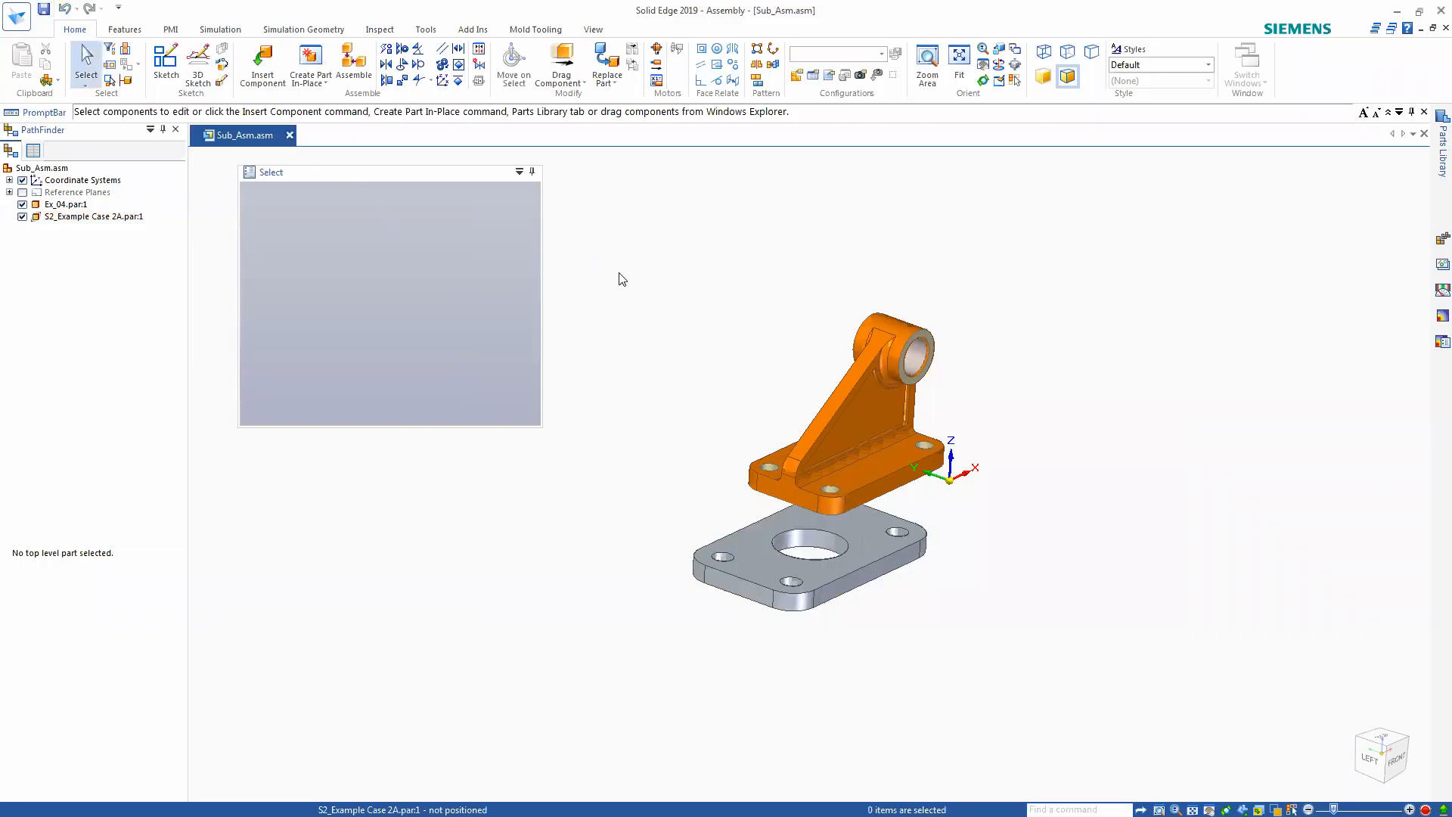
- Close the saved assembly and create a new one from the standard Metric template metric assembly.asm
left_click(38, 84)
left_click(185, 171)
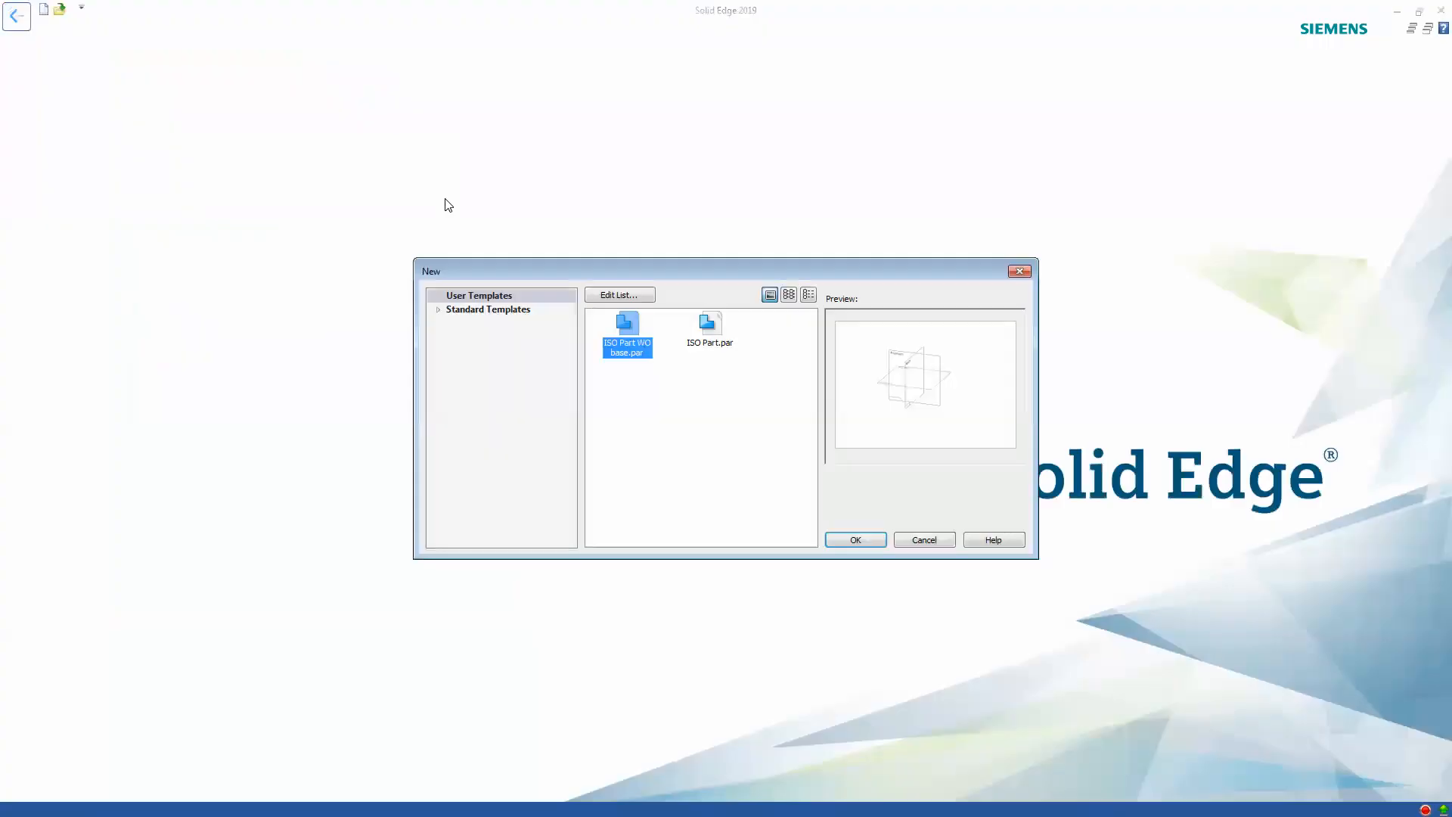
left_click(481, 310)
left_click(438, 309)
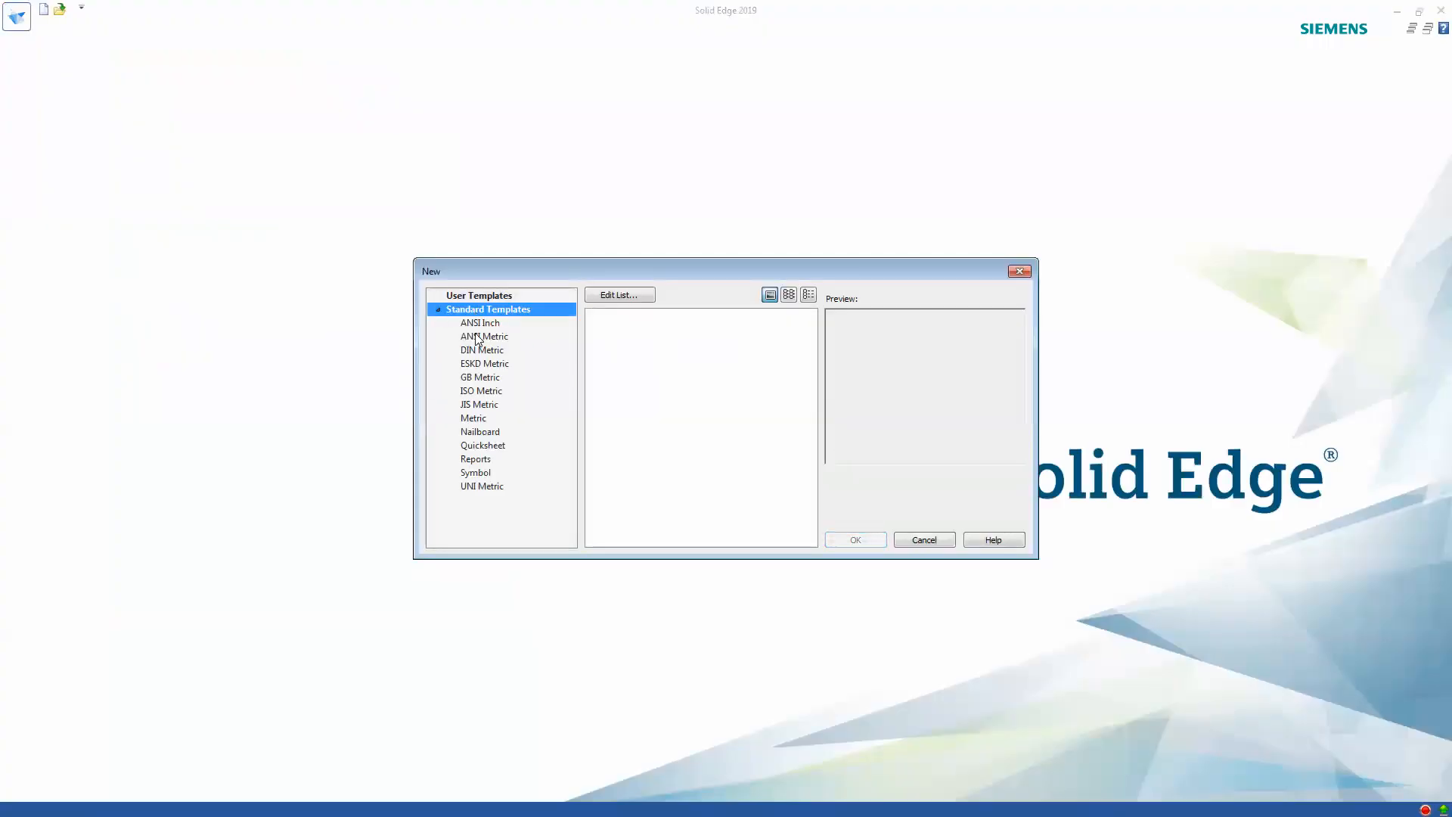
left_click(477, 418)
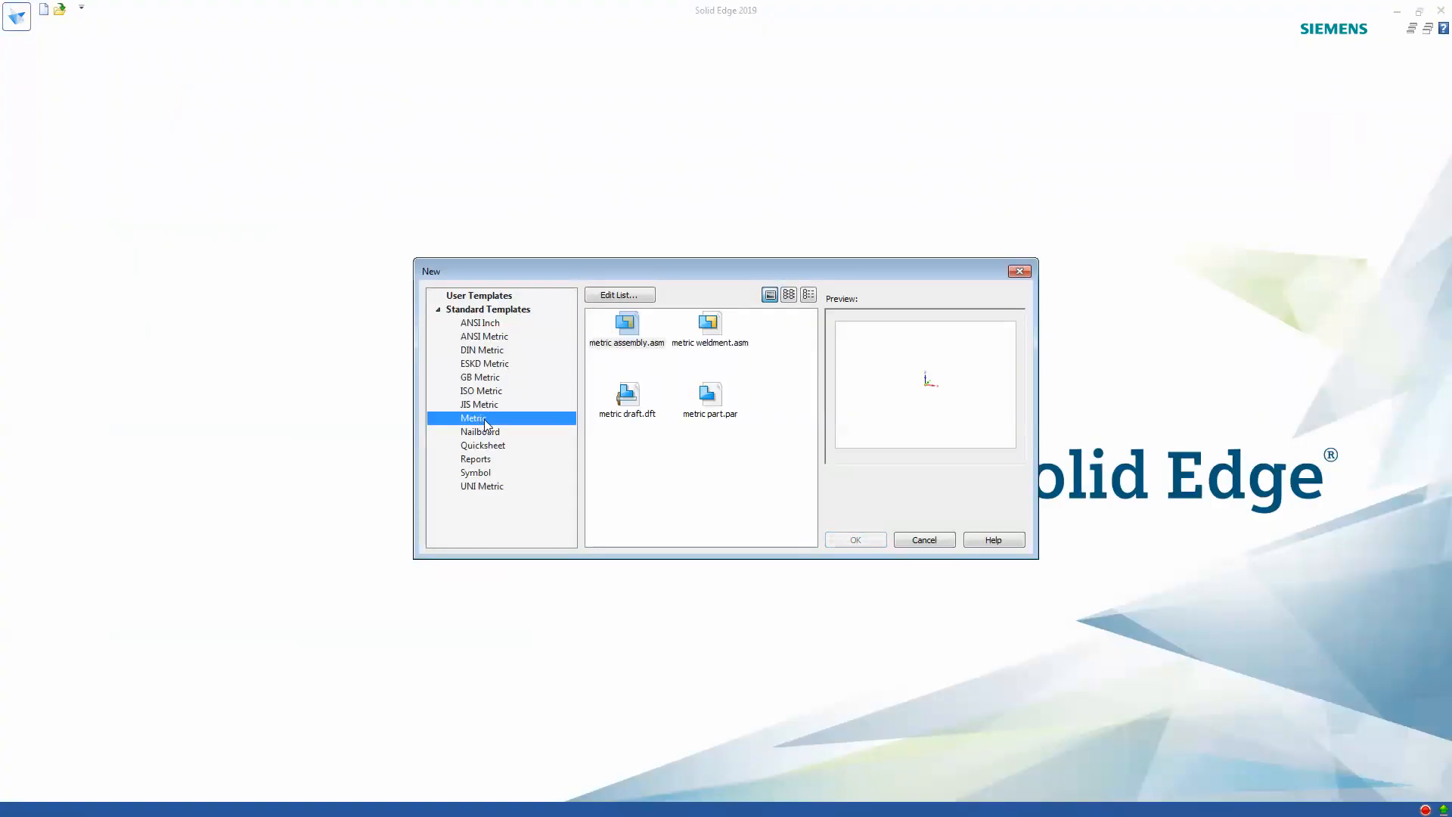
left_click(626, 325)
left_click(862, 540)
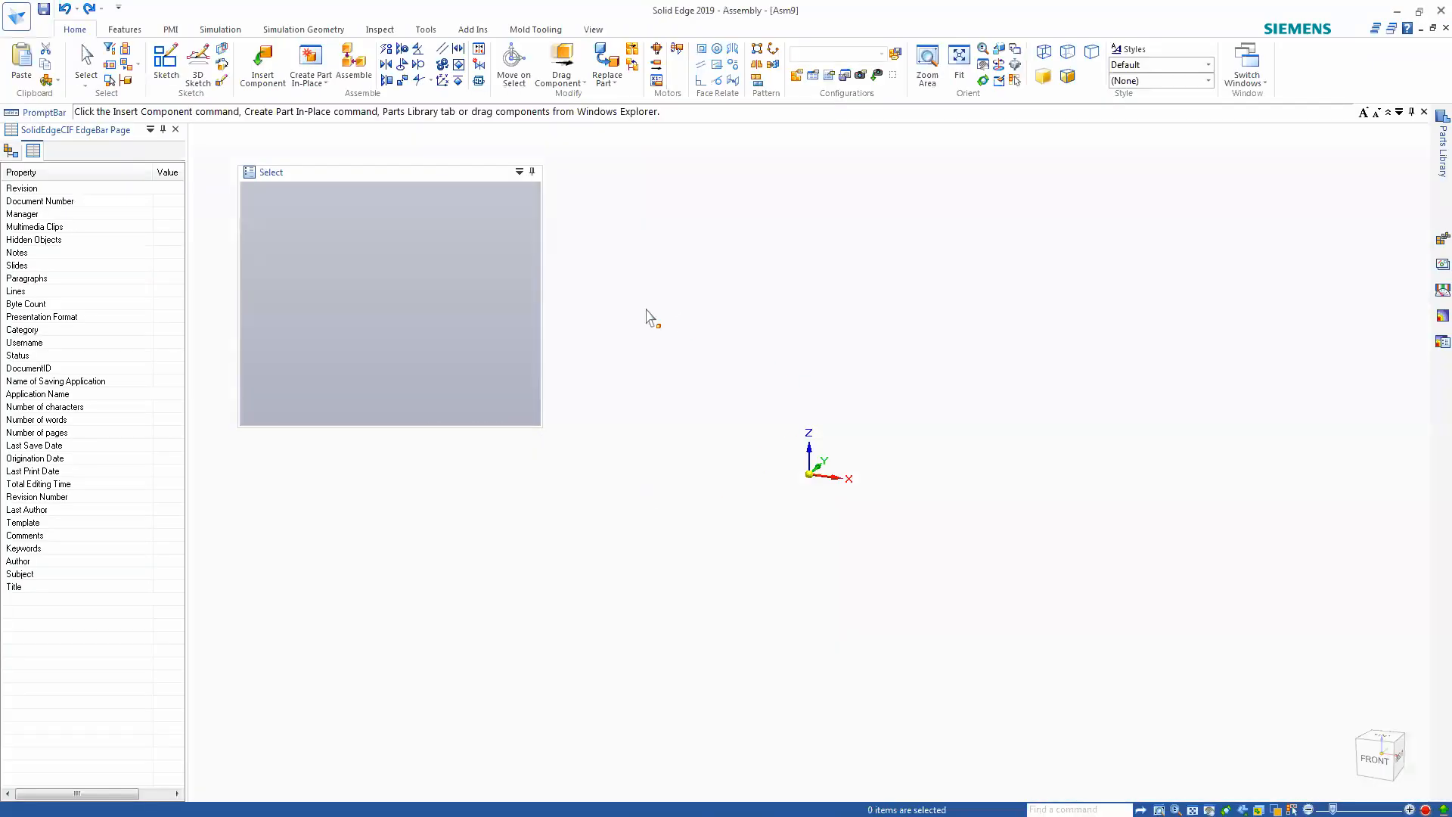
- Insert Sub_Asm.asm from the Models folder as the first component of the new assembly
left_click(262, 64)
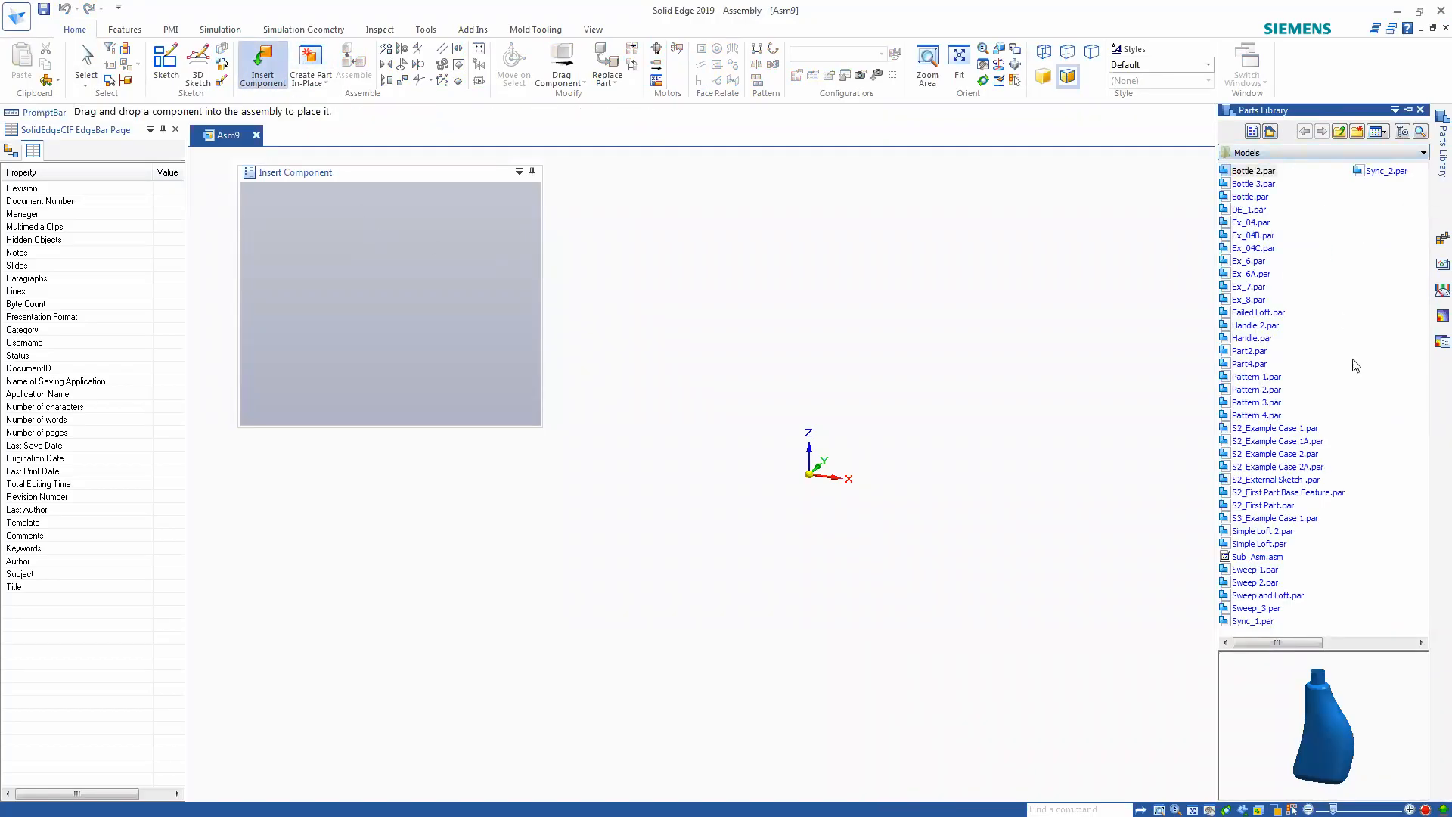
left_click(1262, 557)
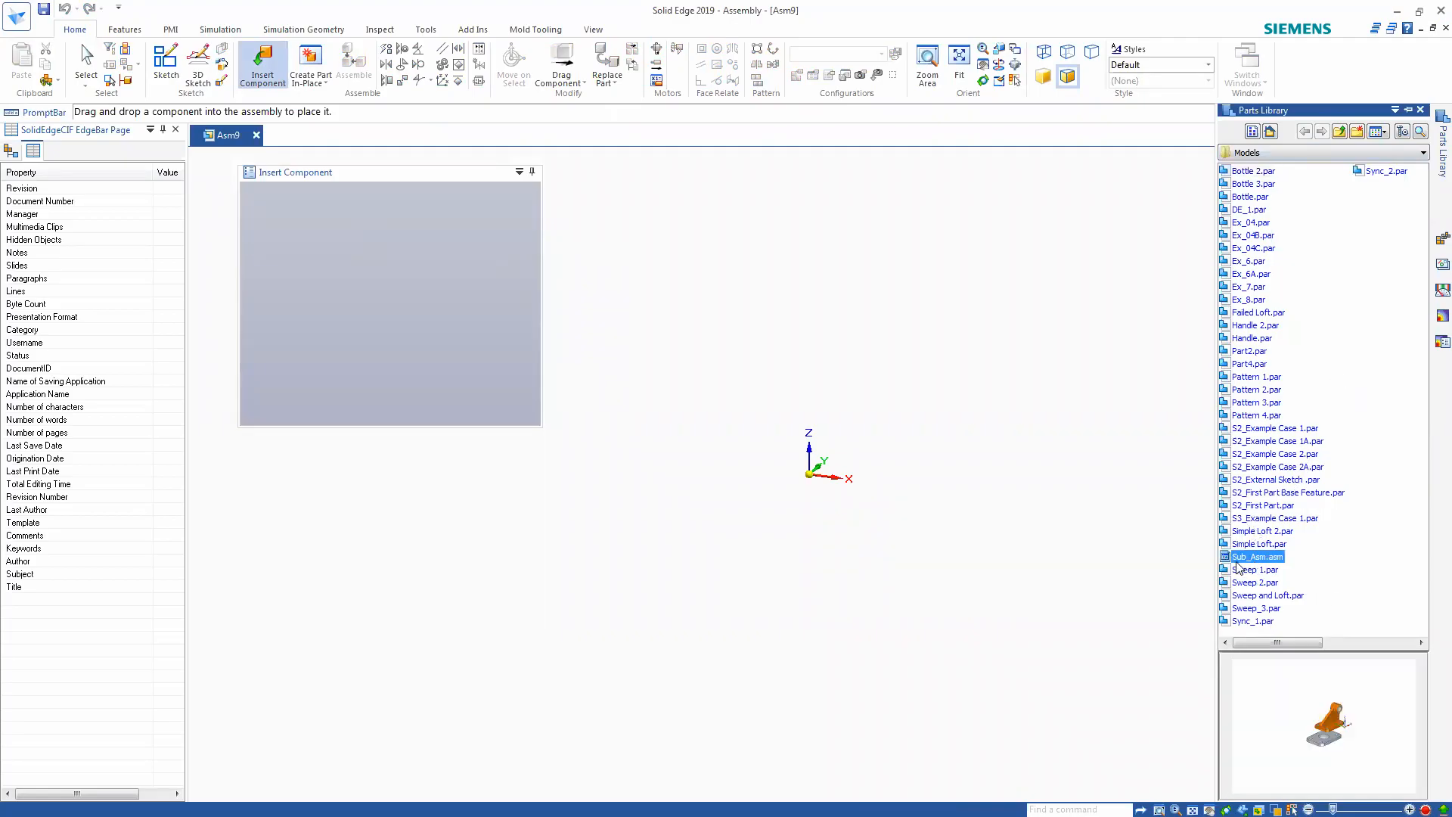
left_click_drag(1238, 563, 833, 389)
scroll(844, 382, "down", 5)
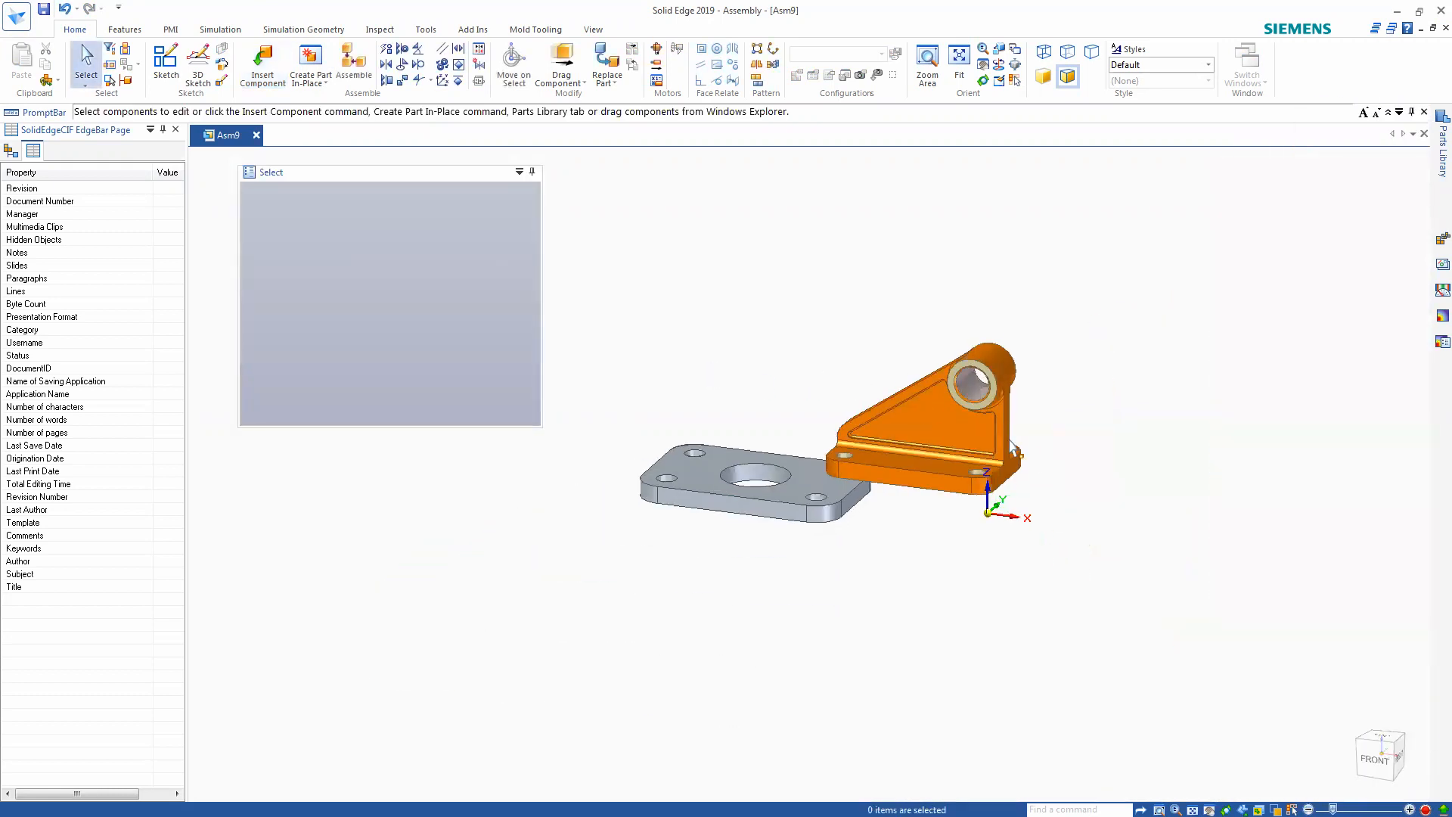
middle_click_drag(982, 517, 1173, 529)
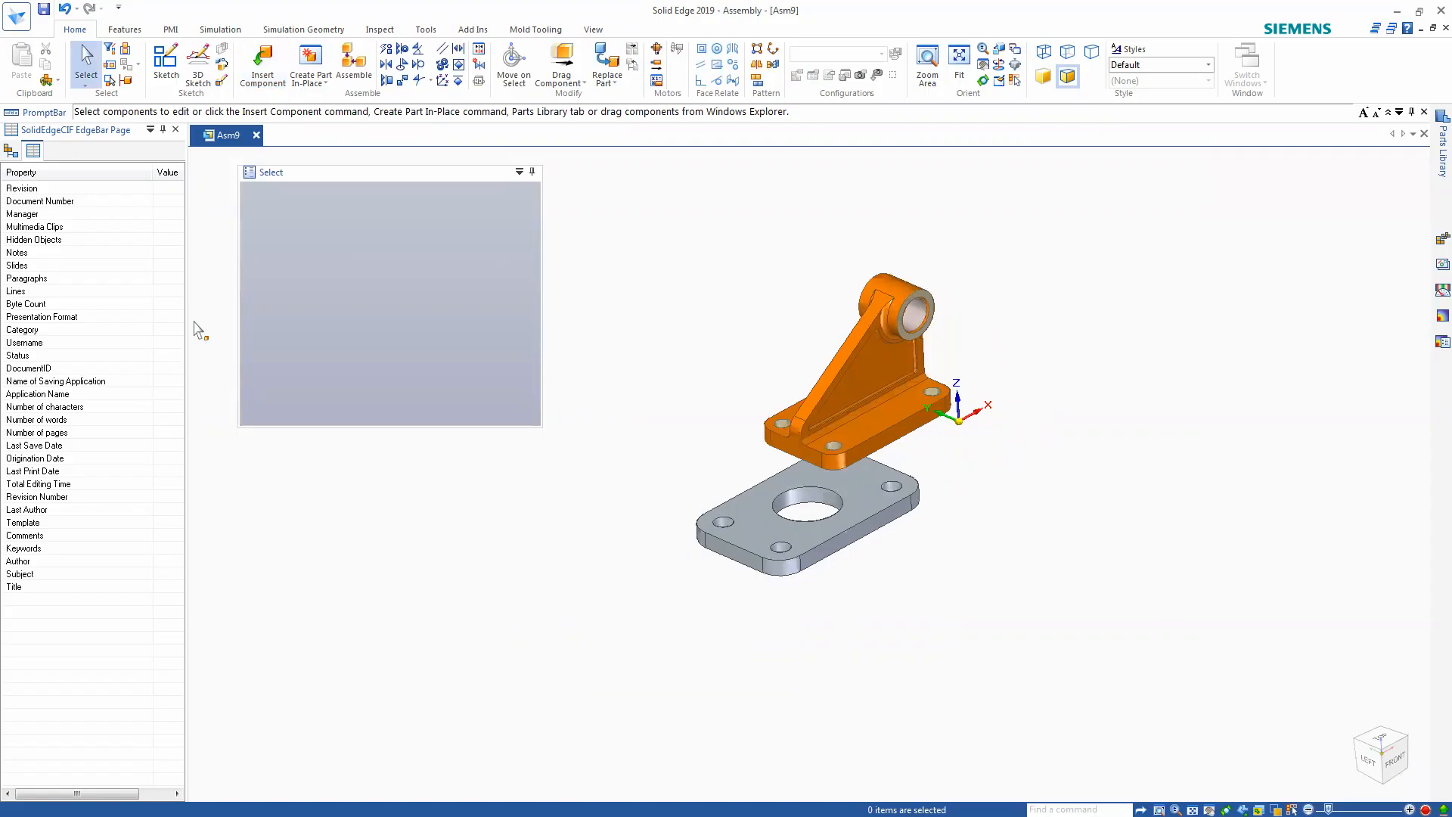
- Expand Sub_Asm in the assembly tree and examine its parts and its placement relationship
left_click(10, 150)
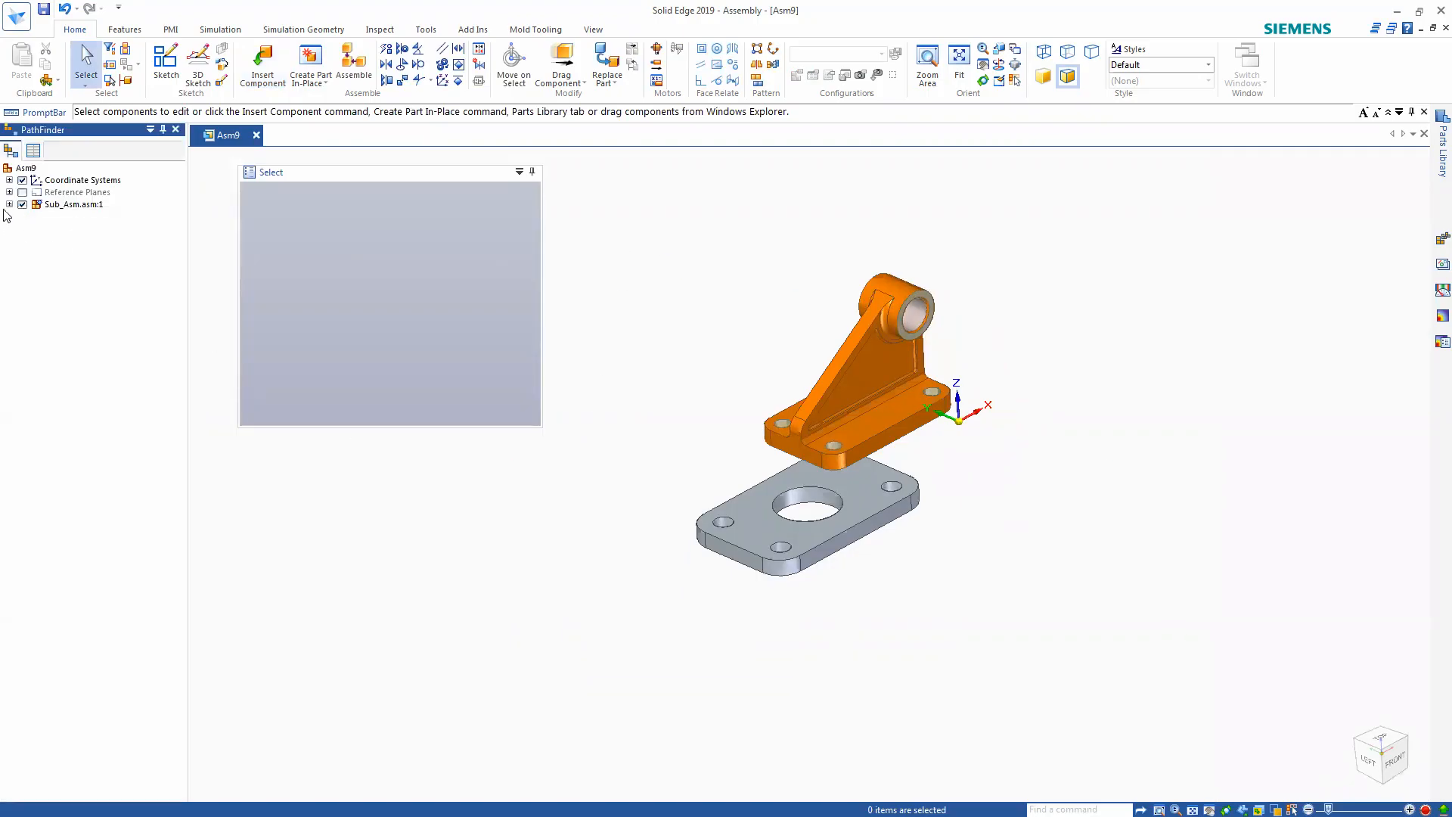
left_click(9, 205)
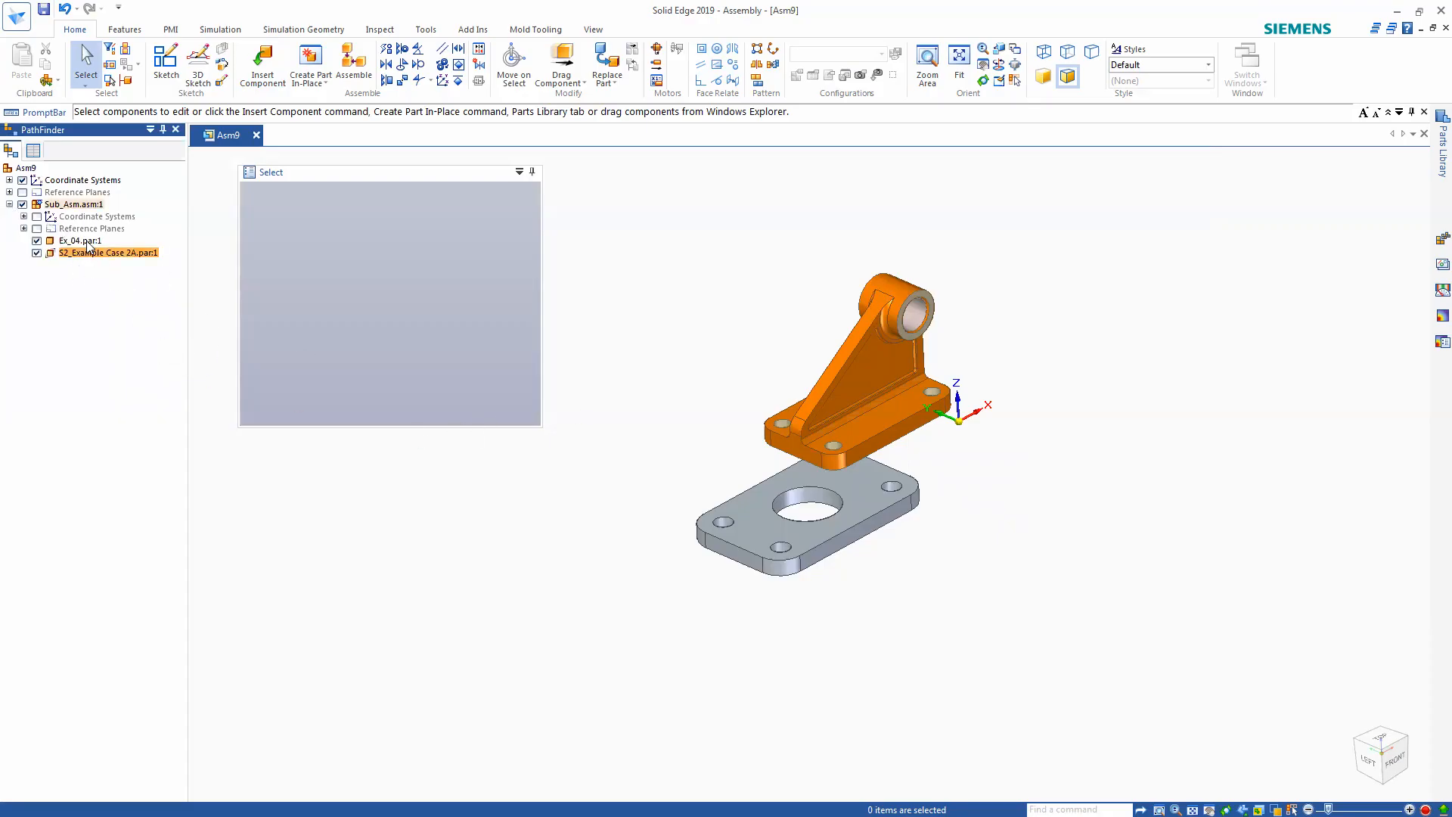
left_click(75, 204)
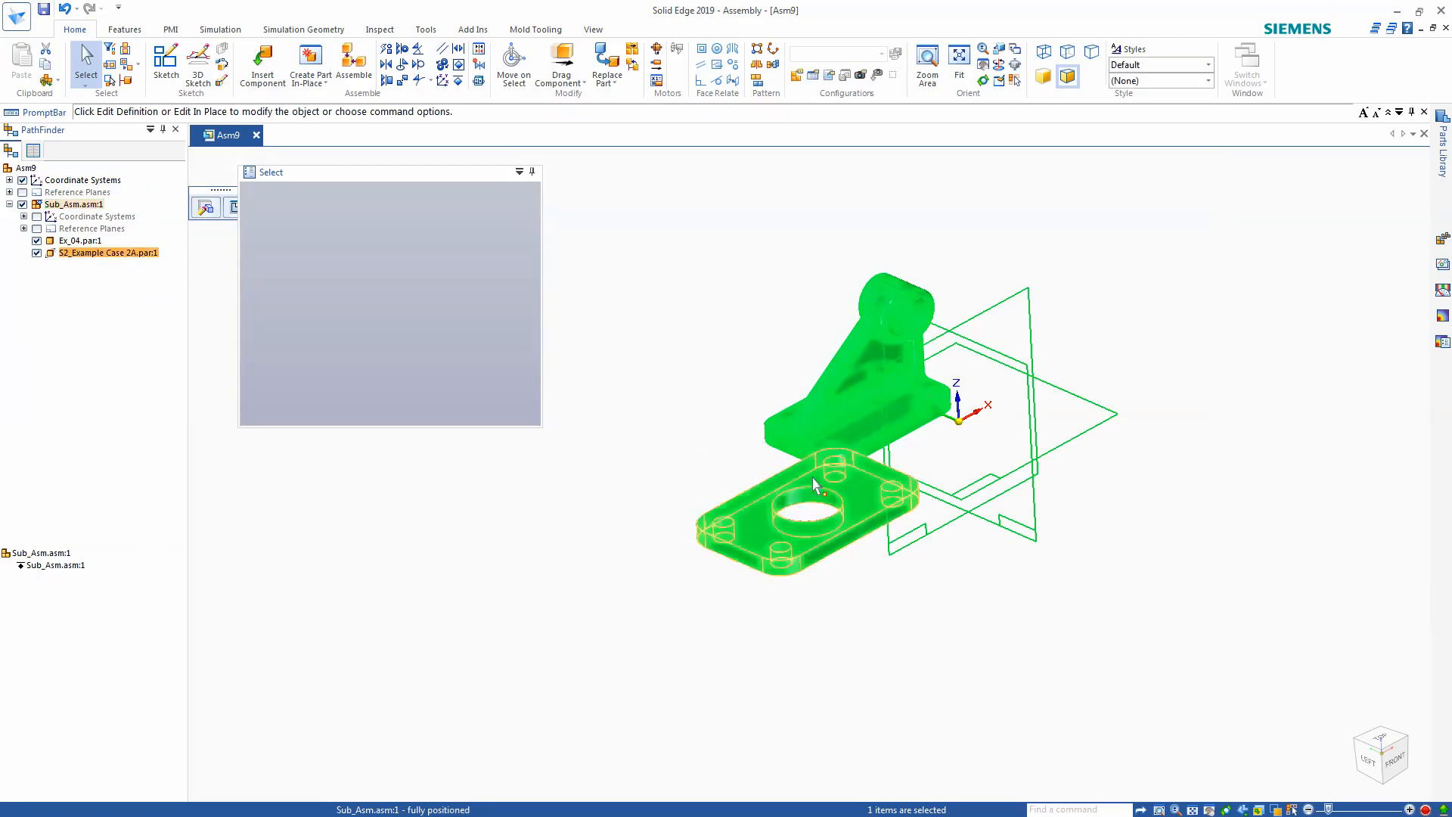
left_click(643, 429)
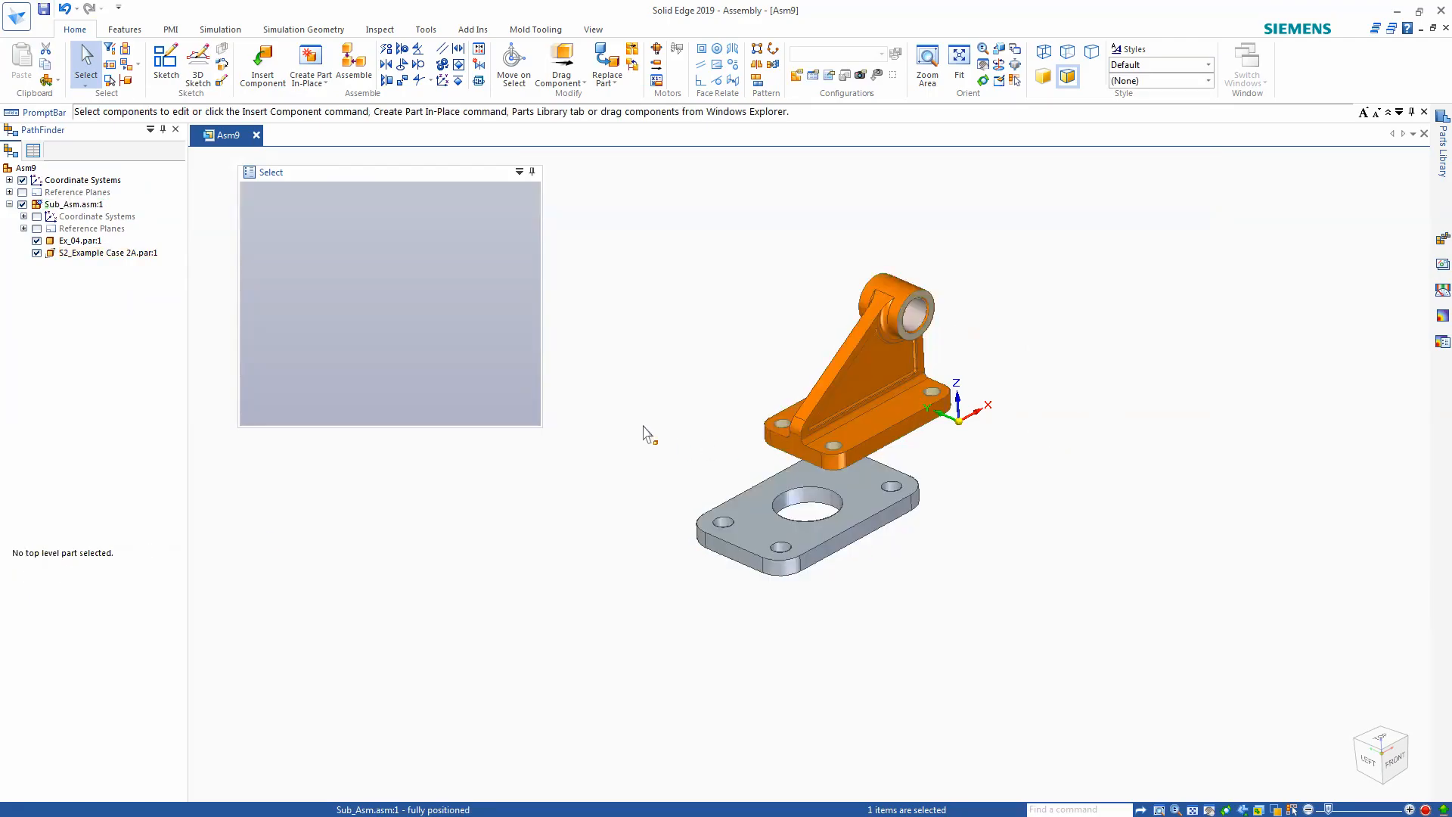
- Insert Pattern 2.par from the Models folder into the assembly beside the subassembly's plate, leaving it without placement relationships
left_click(263, 66)
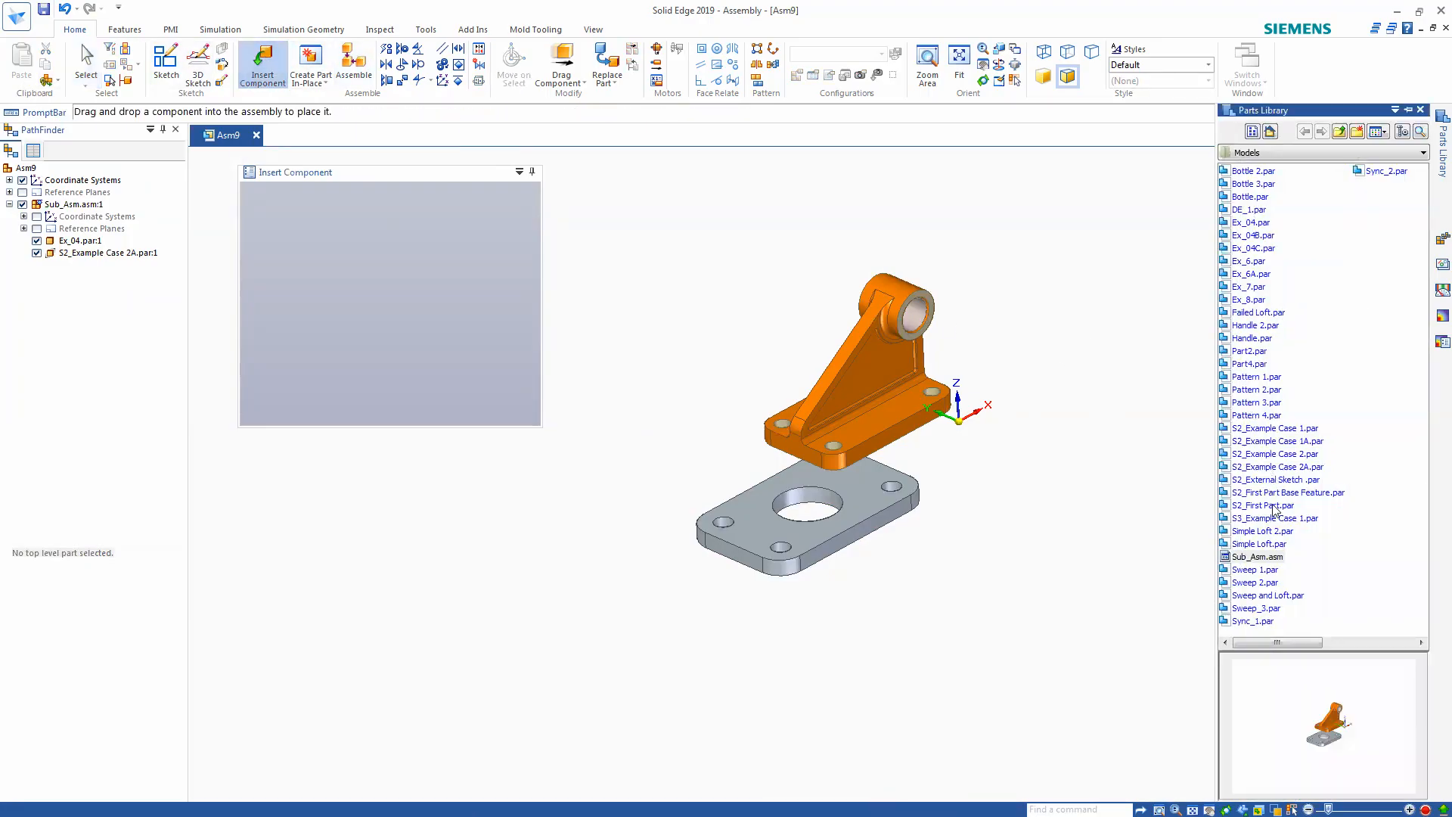
left_click(1241, 543)
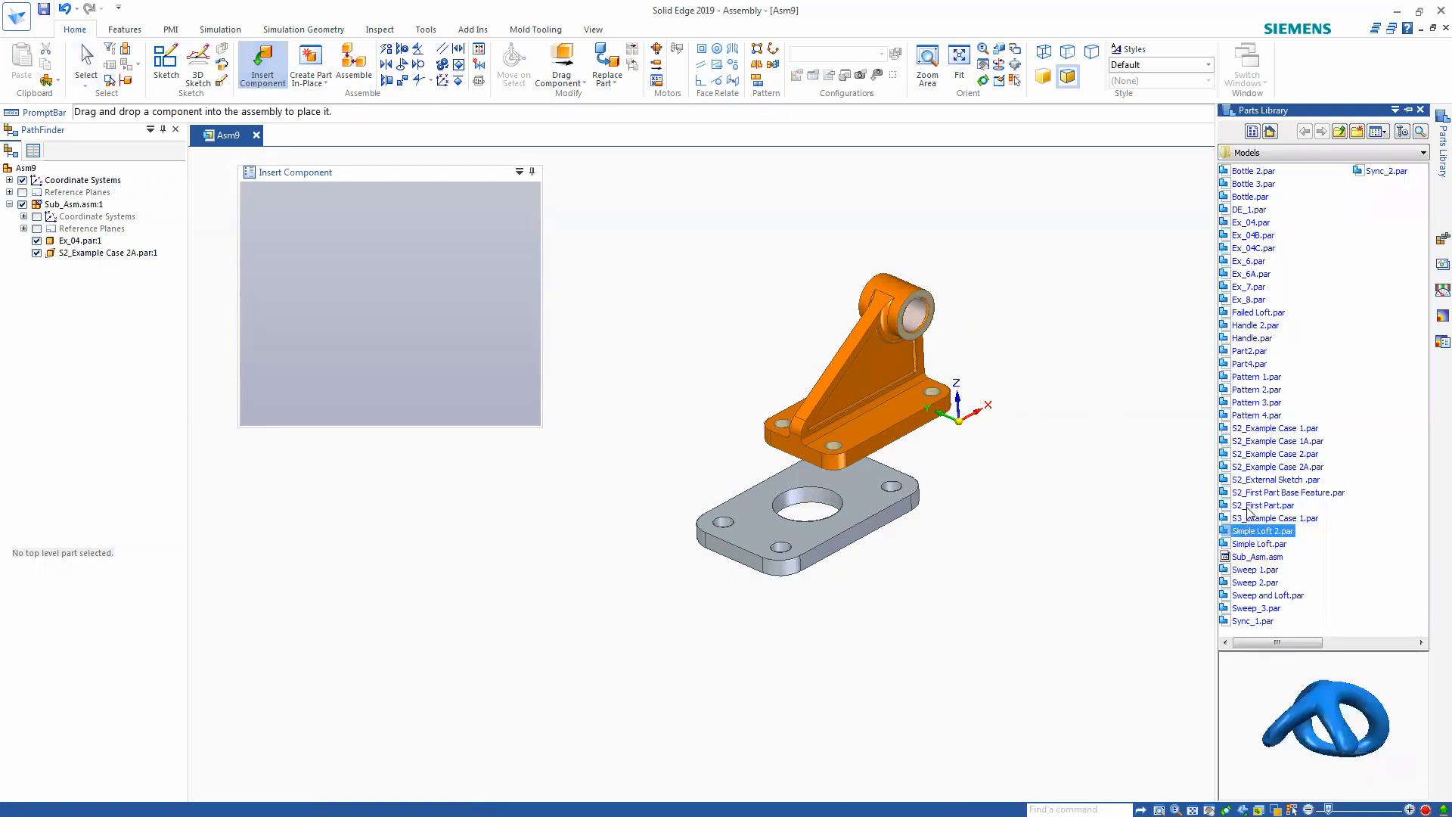
left_click(1248, 505)
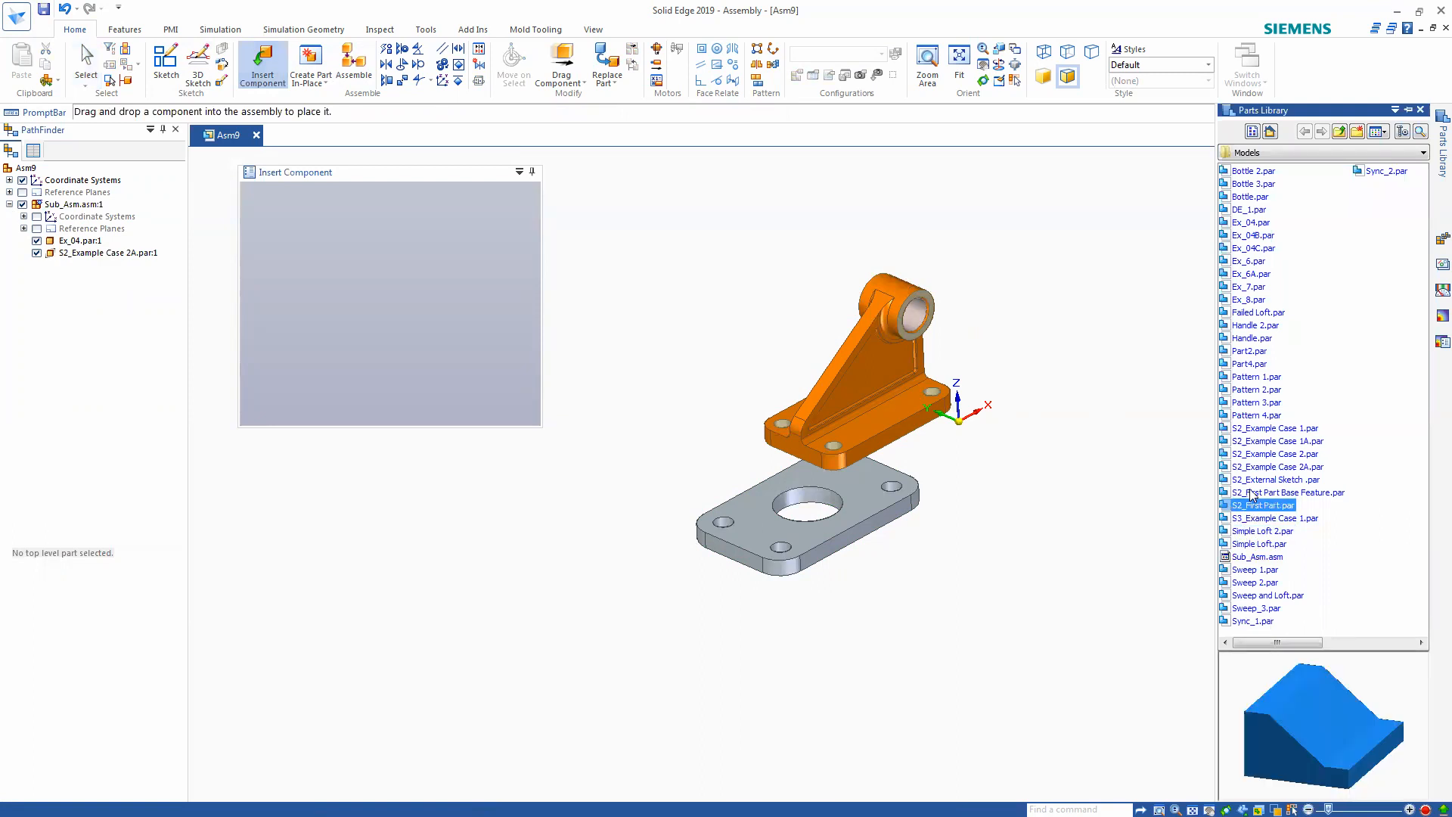
left_click(1245, 403)
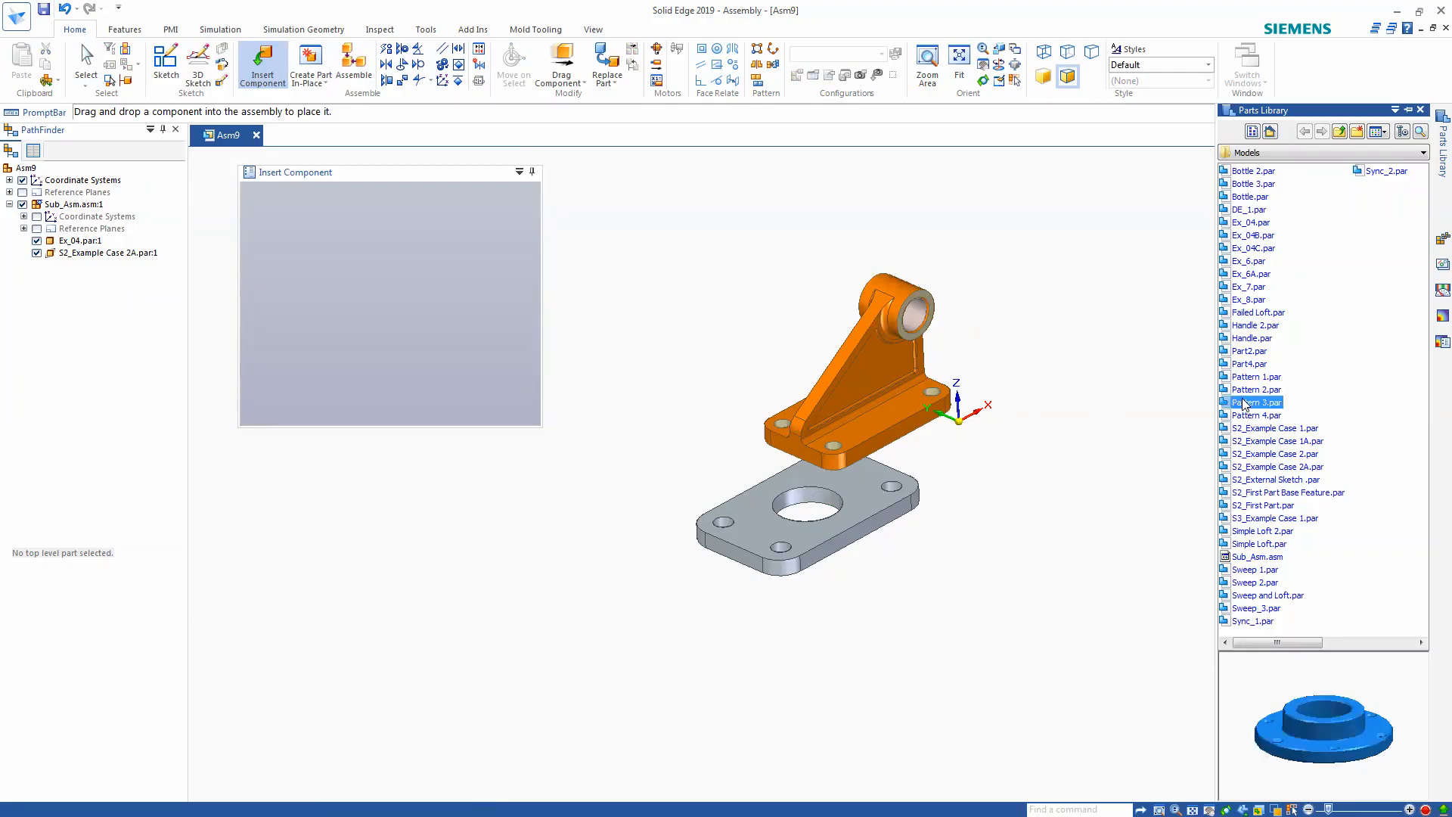
left_click(1245, 391)
left_click_drag(1233, 391, 993, 522)
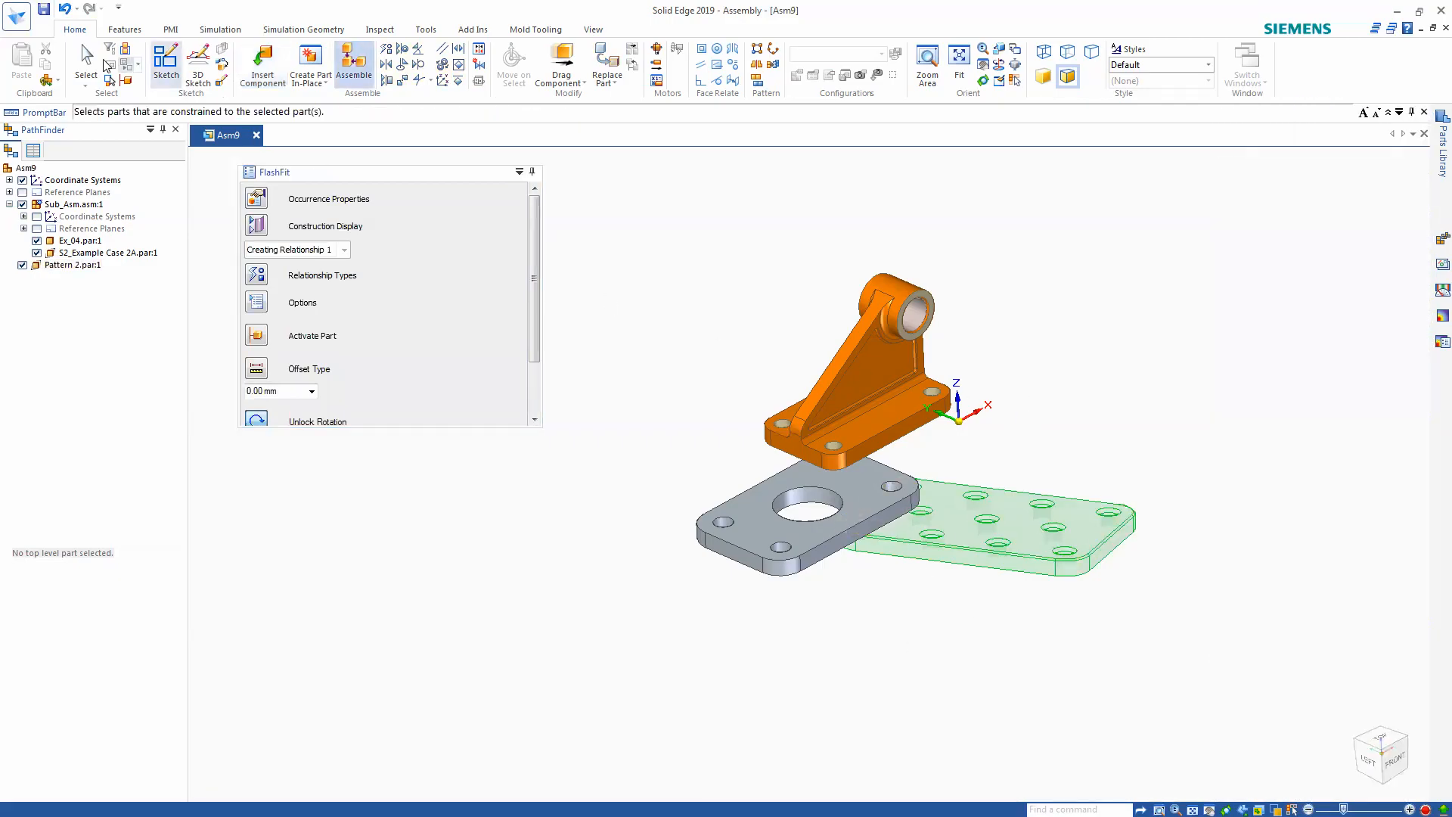
left_click(87, 61)
mouse_move(1043, 423)
middle_mouse_down()
mouse_move(1086, 222)
mouse_move(1061, 401)
middle_mouse_up()
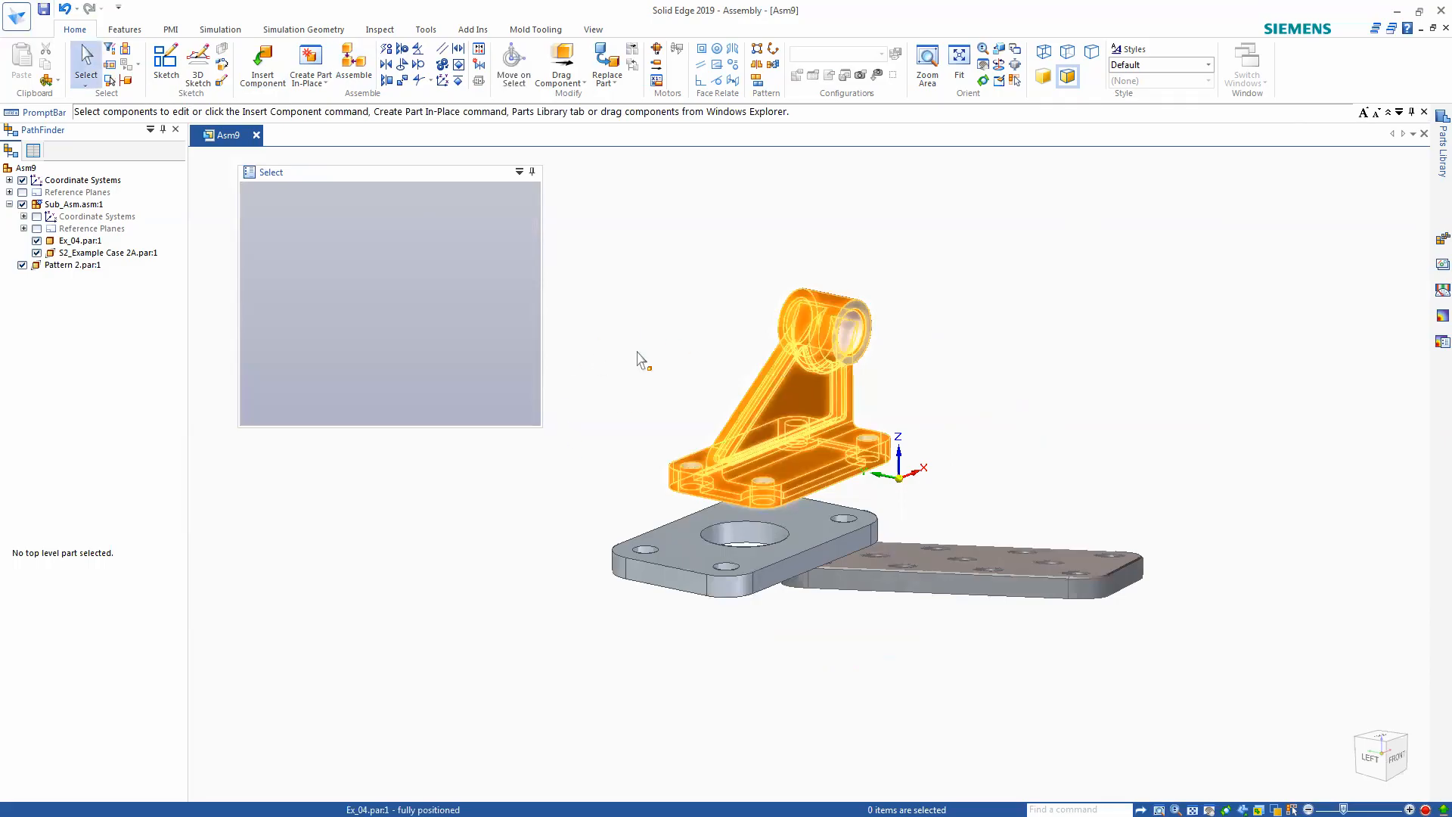
middle_click_drag(669, 538, 1245, 551)
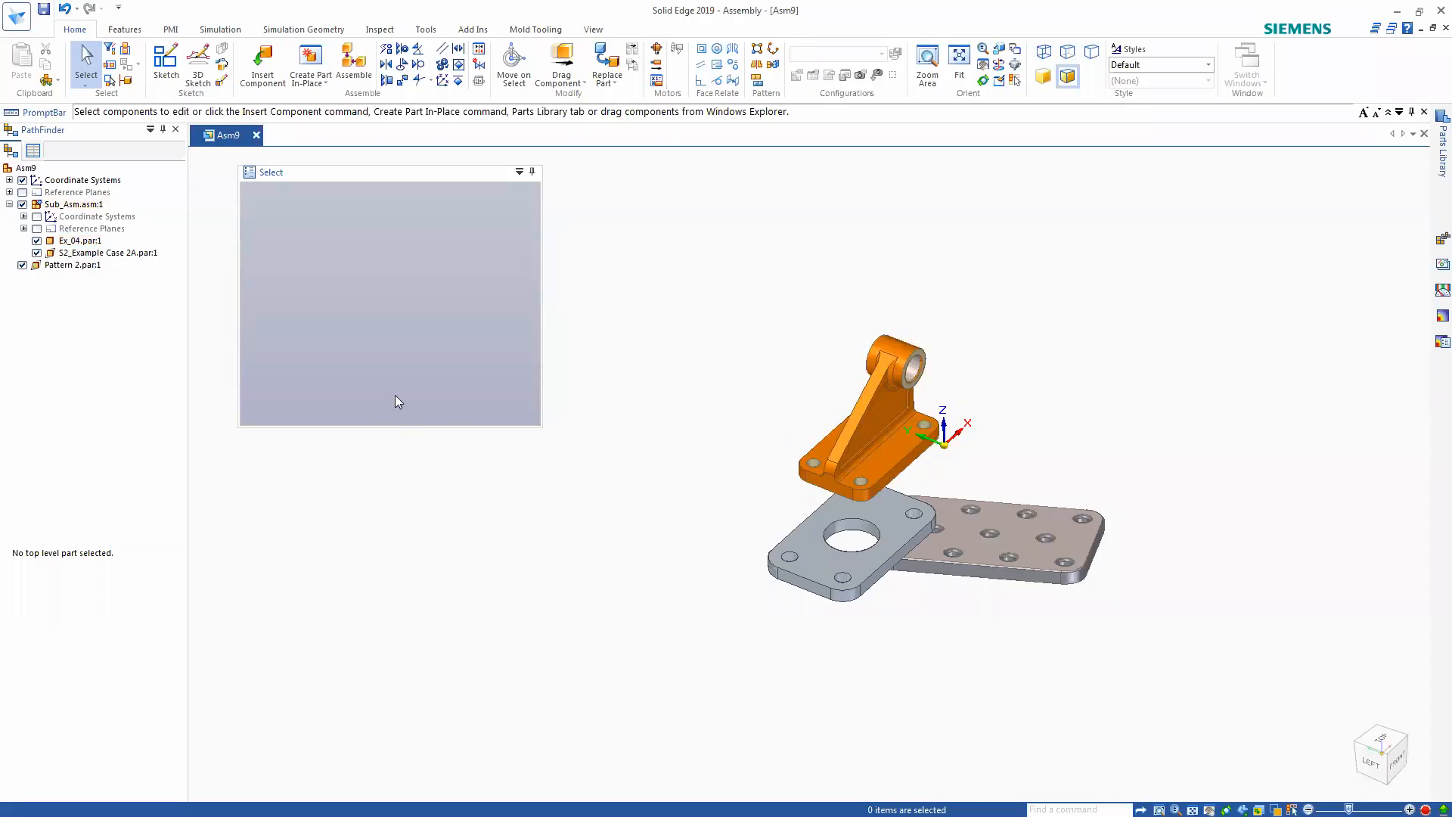
- Turn on the display of Sub_Asm's coordinate systems and reference planes and of the main assembly's reference planes
left_click(36, 217)
left_click(36, 228)
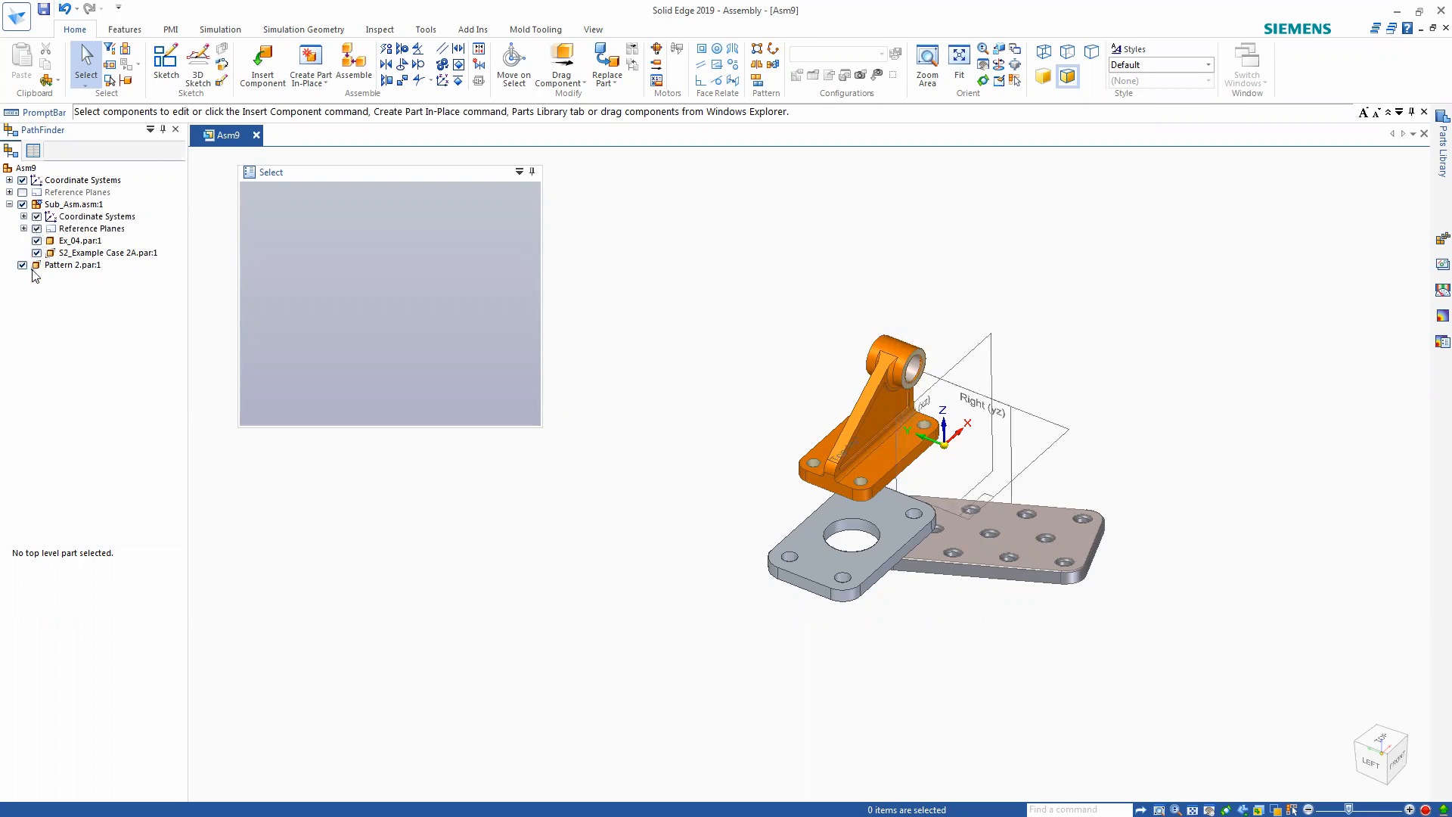
left_click(22, 193)
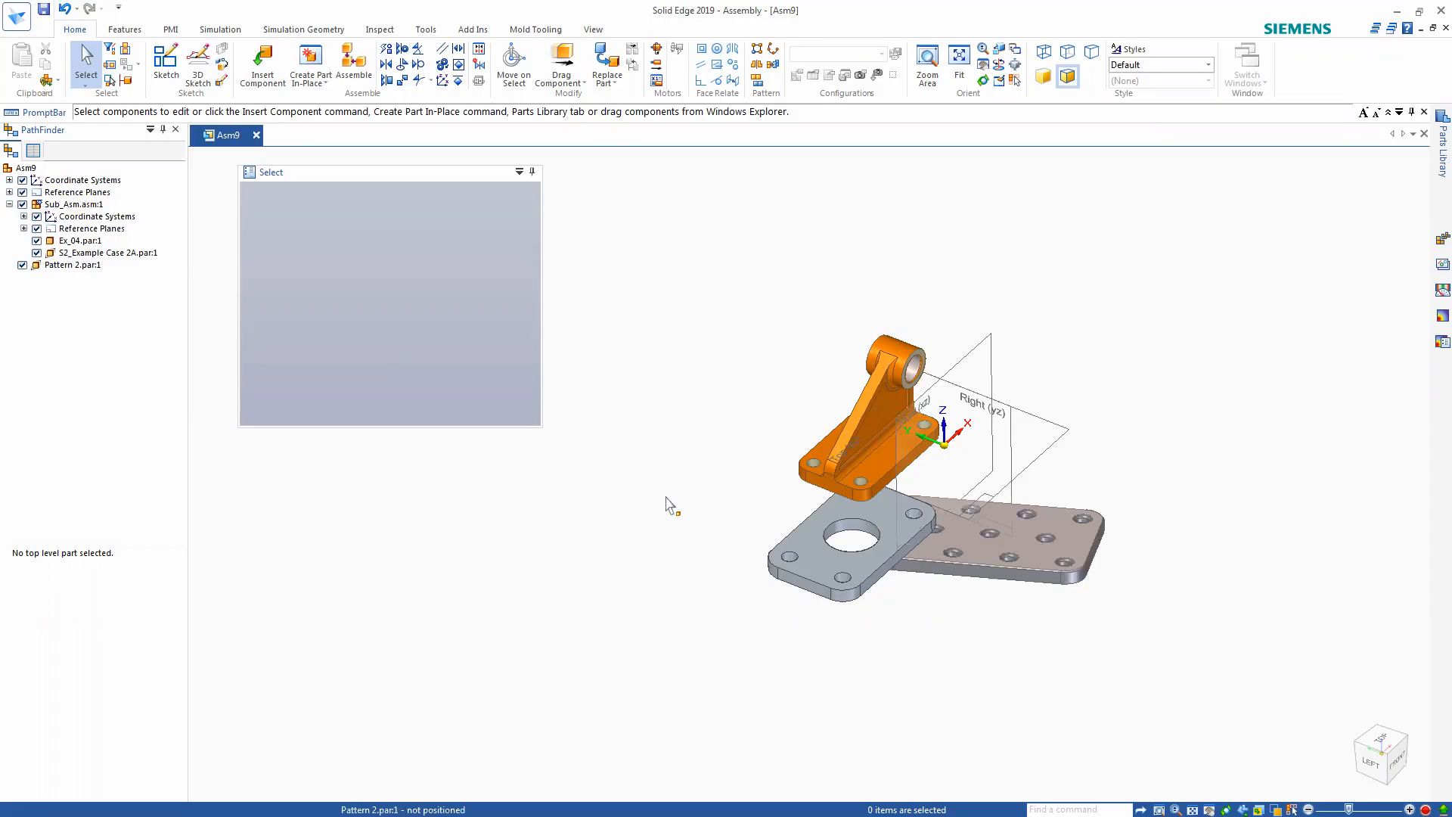
- Expand the main assembly's reference planes and Sub_Asm's coordinate systems and reference planes in the assembly tree
left_click(9, 192)
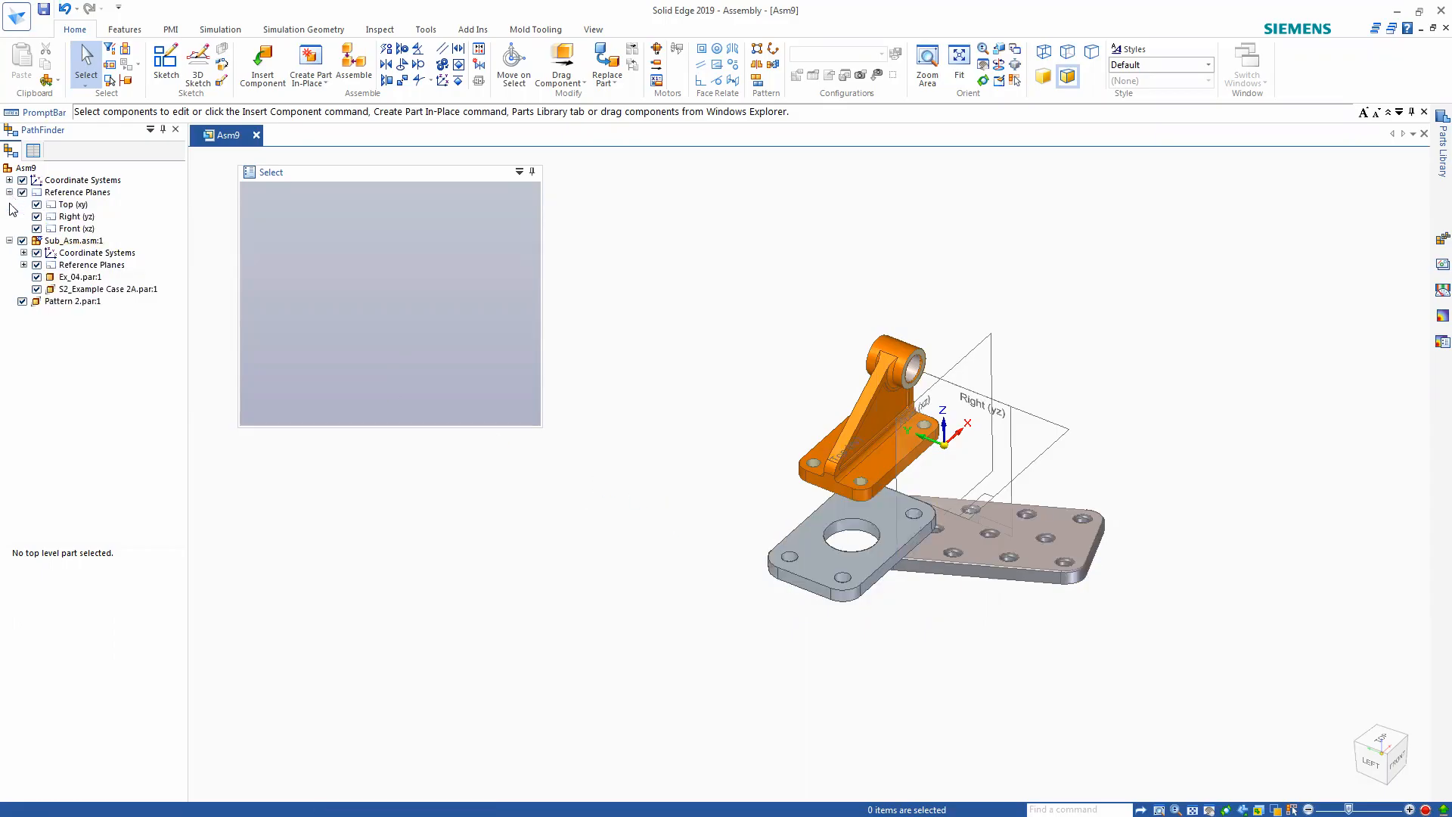
left_click(24, 253)
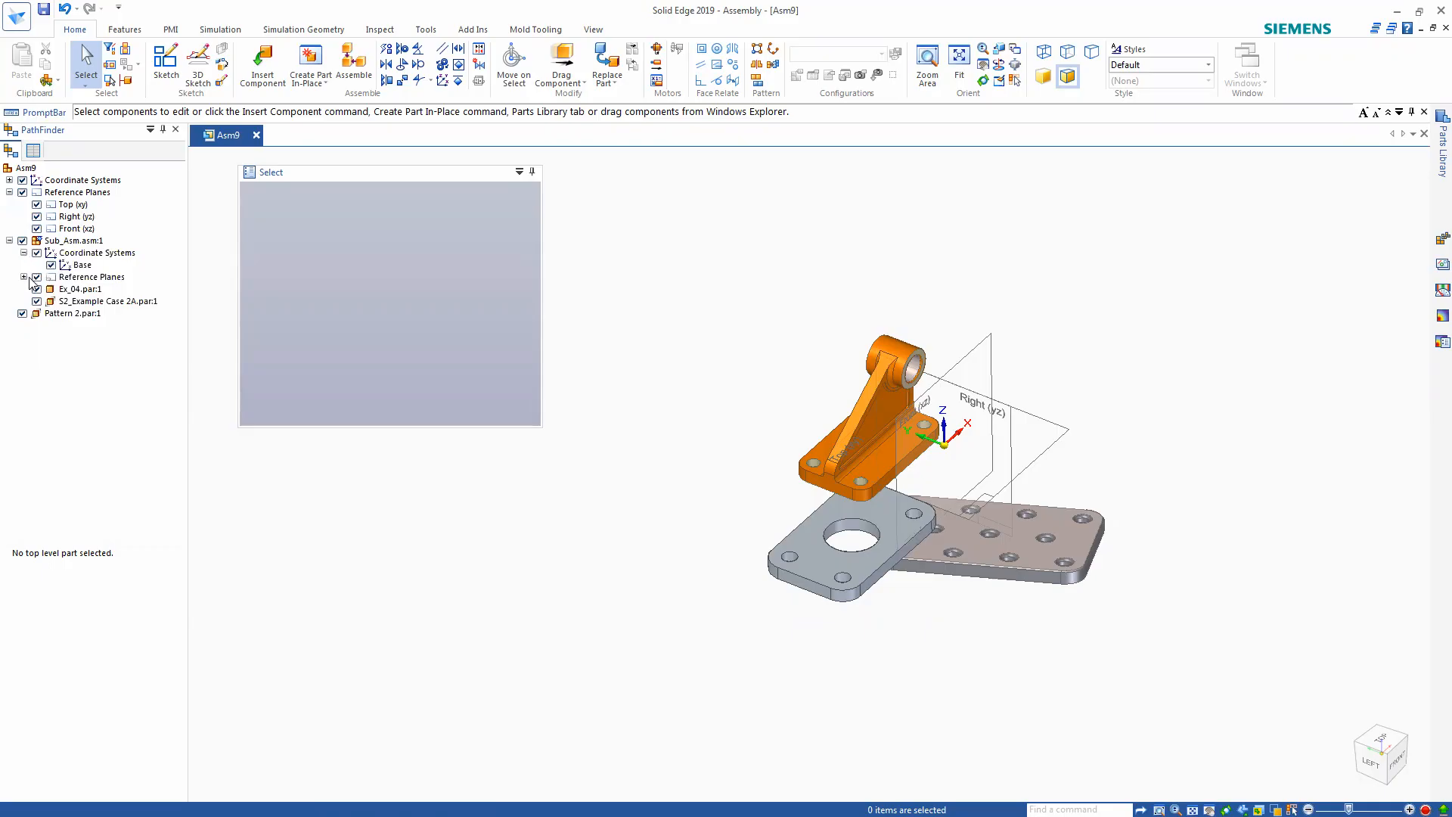
left_click(25, 277)
middle_click_drag(750, 406, 690, 341)
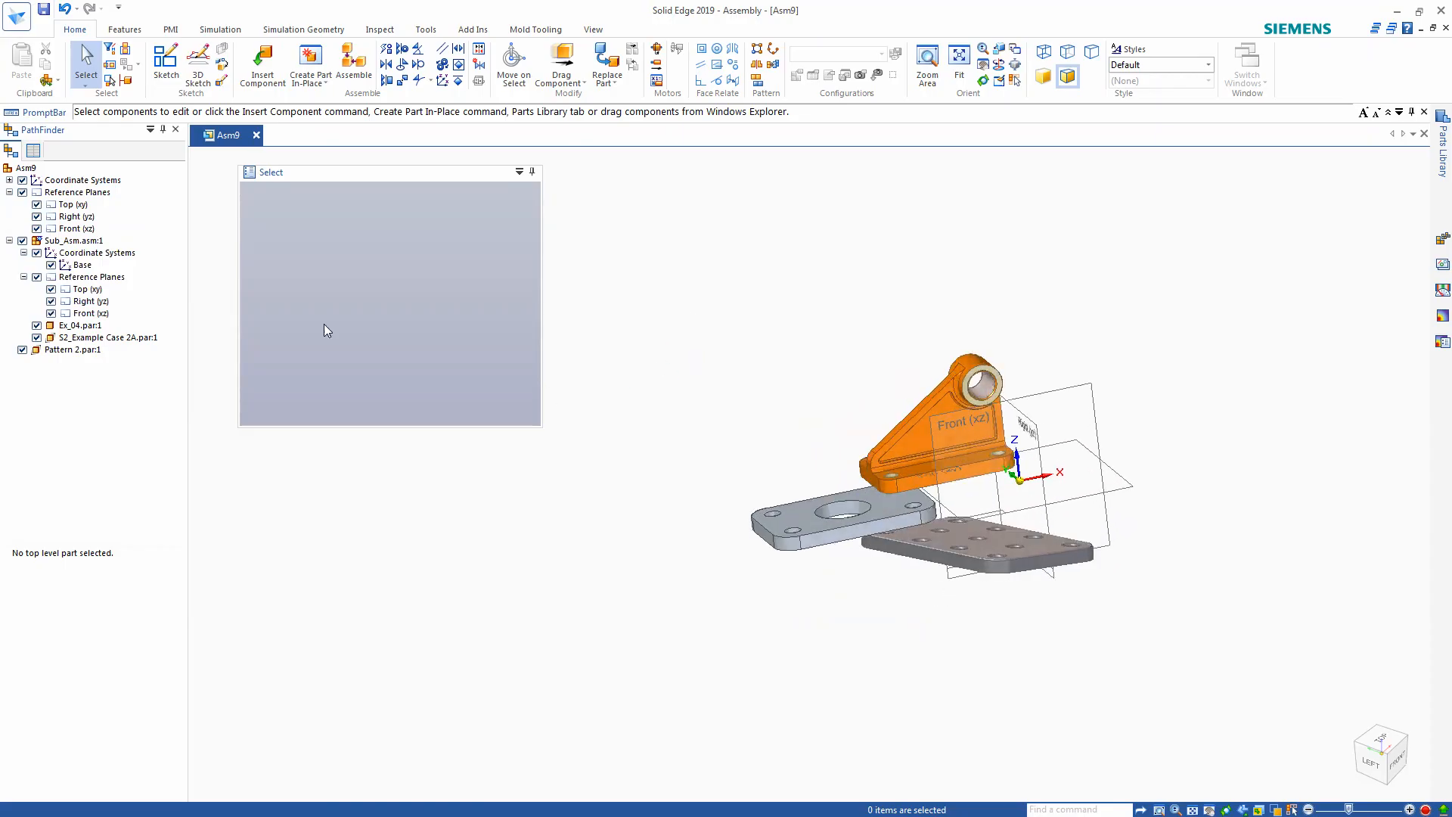
- Show Sub_Asm's Top (xy) plane and examine the reference planes around the components from several angles
right_click(87, 290)
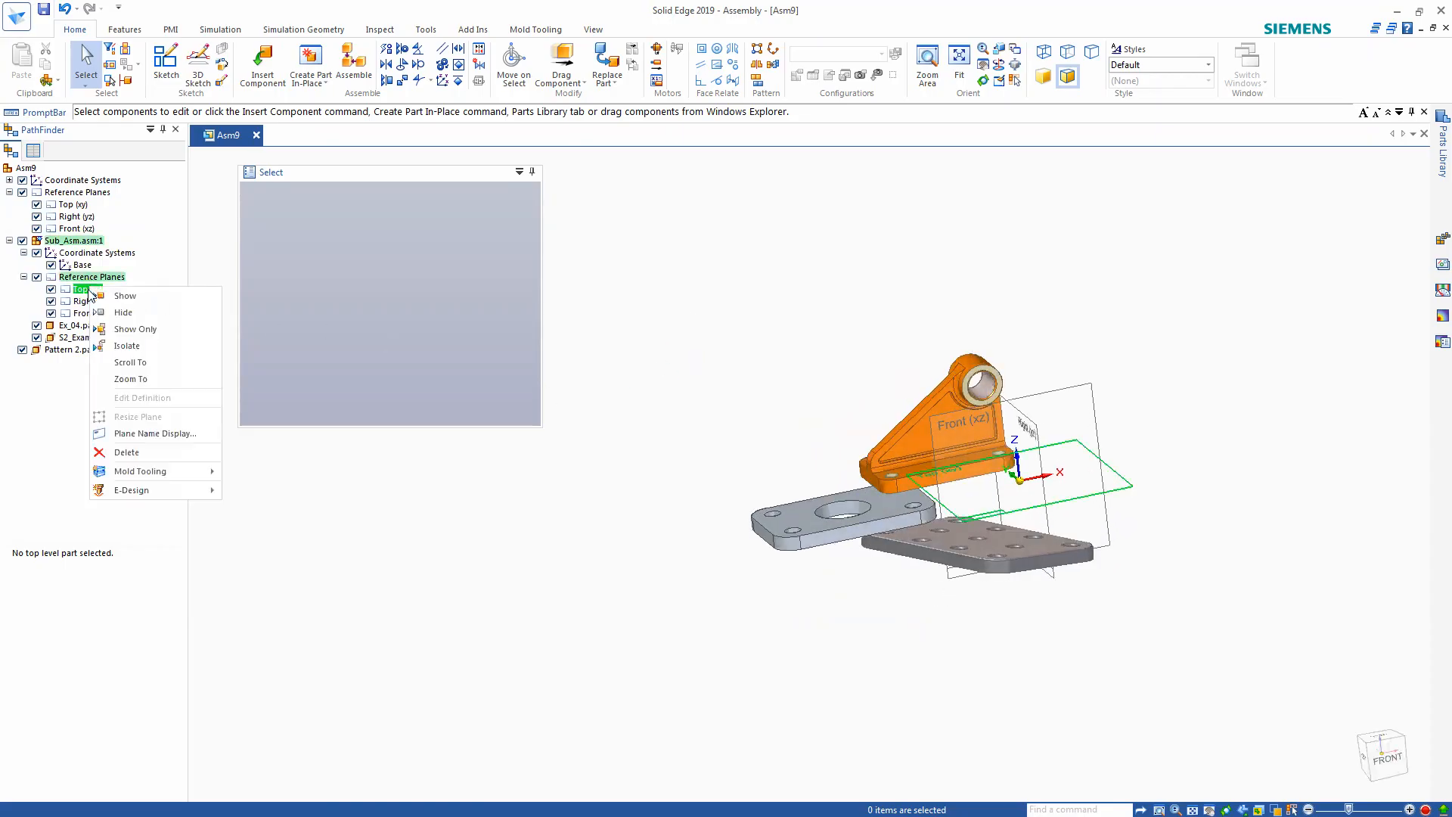
left_click(125, 295)
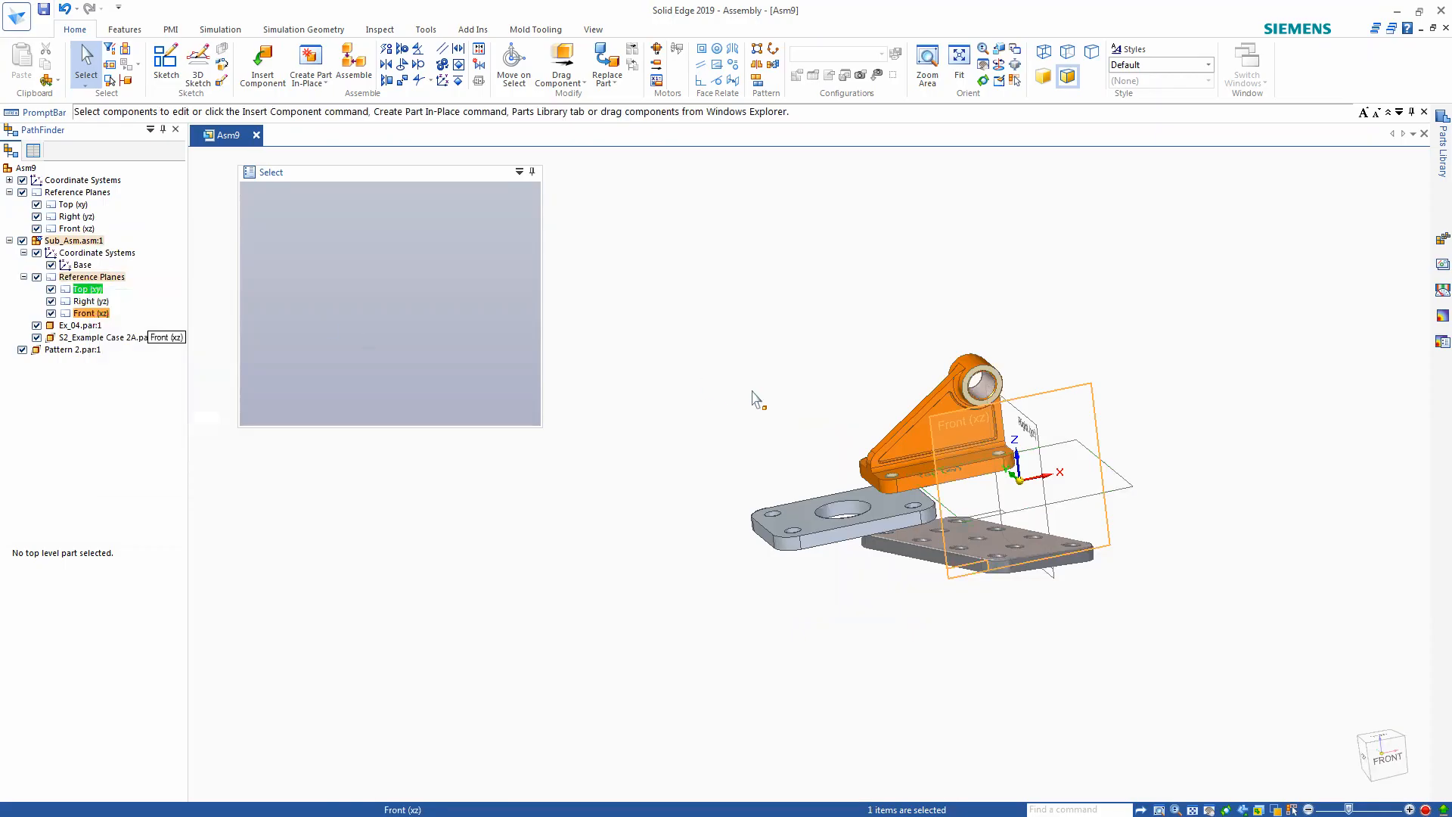
left_click(737, 389)
middle_click_drag(745, 397, 748, 503)
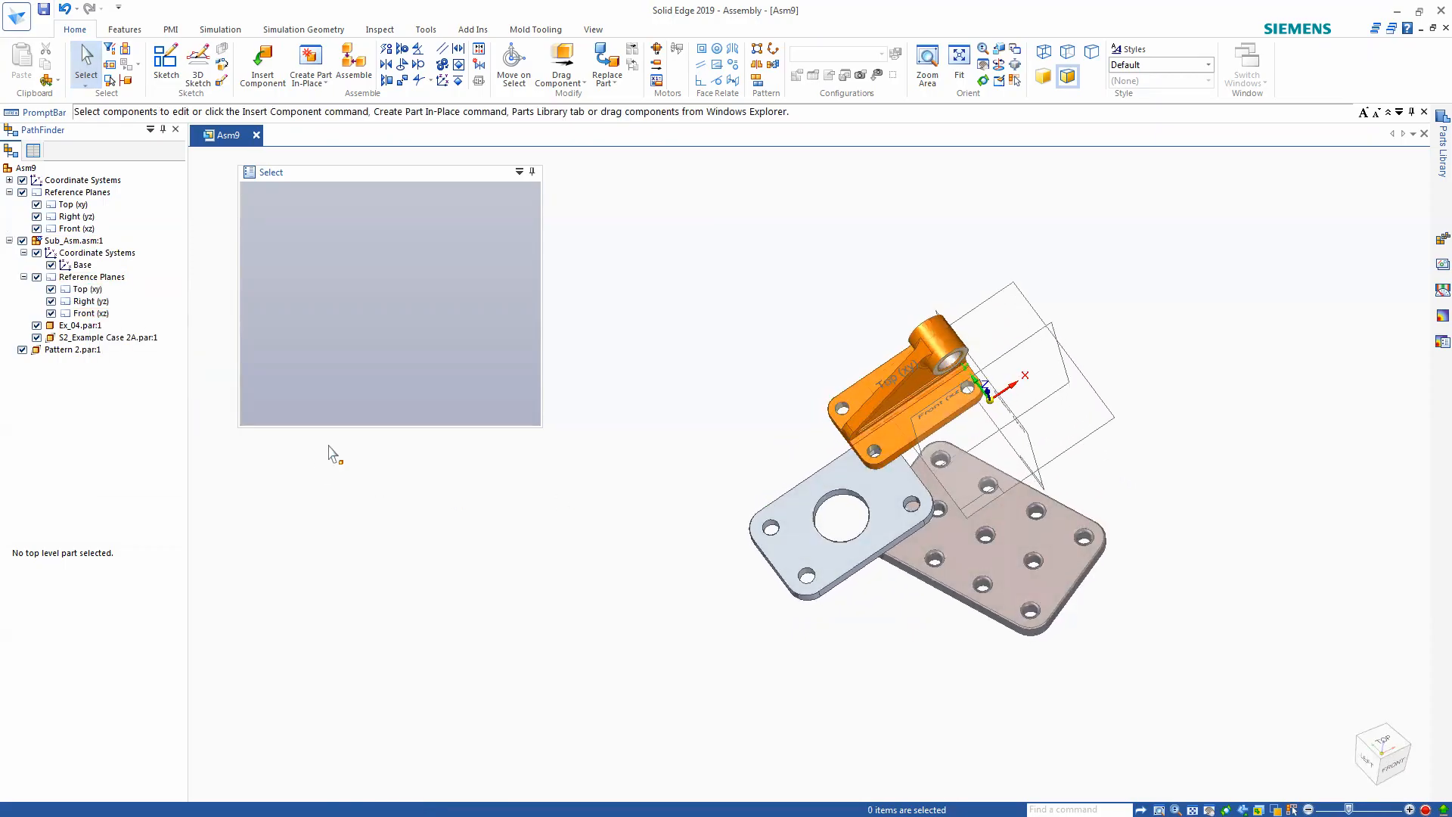
left_click(464, 417)
middle_click_drag(697, 373, 703, 358)
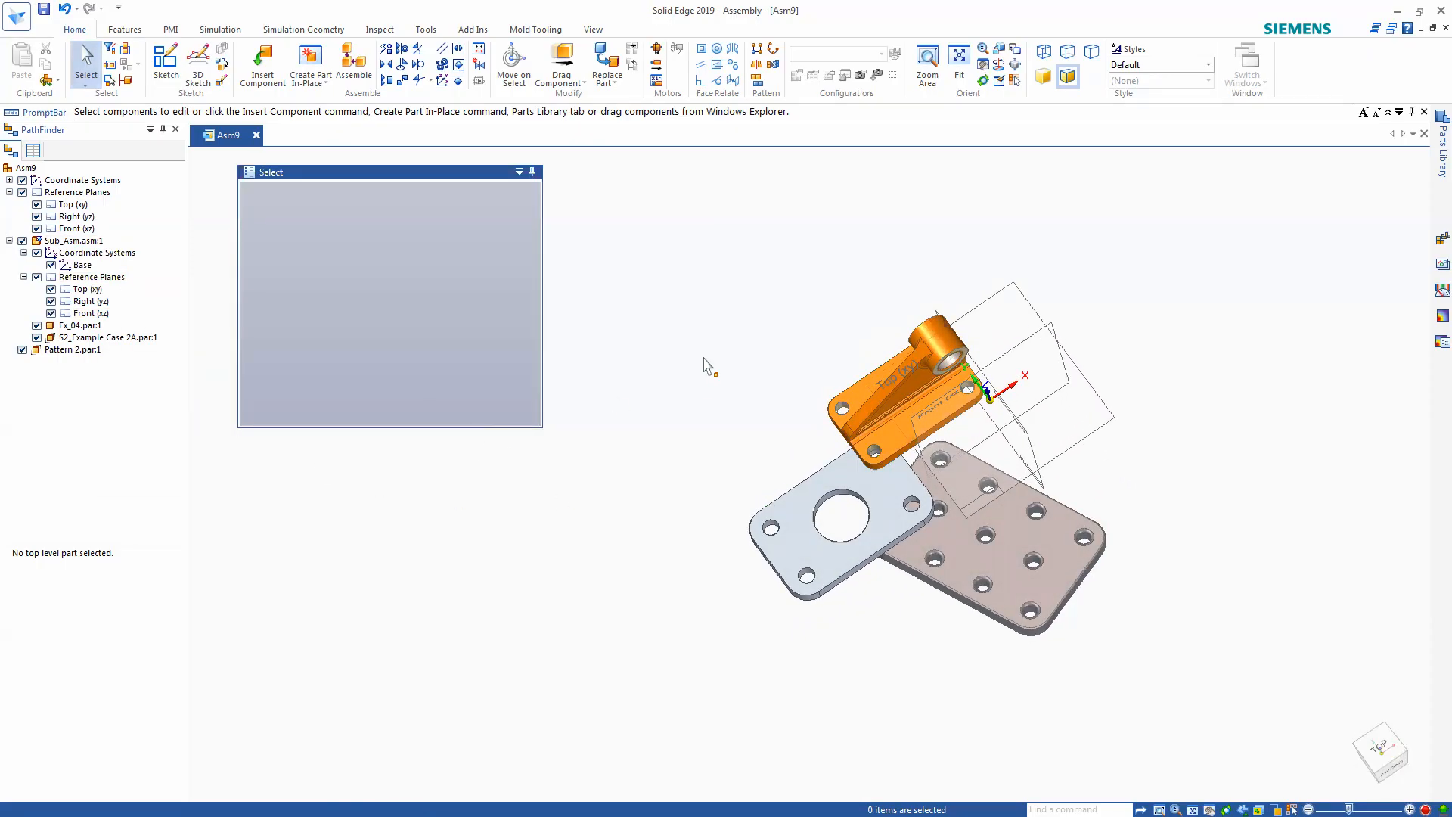
middle_click_drag(808, 405, 651, 402)
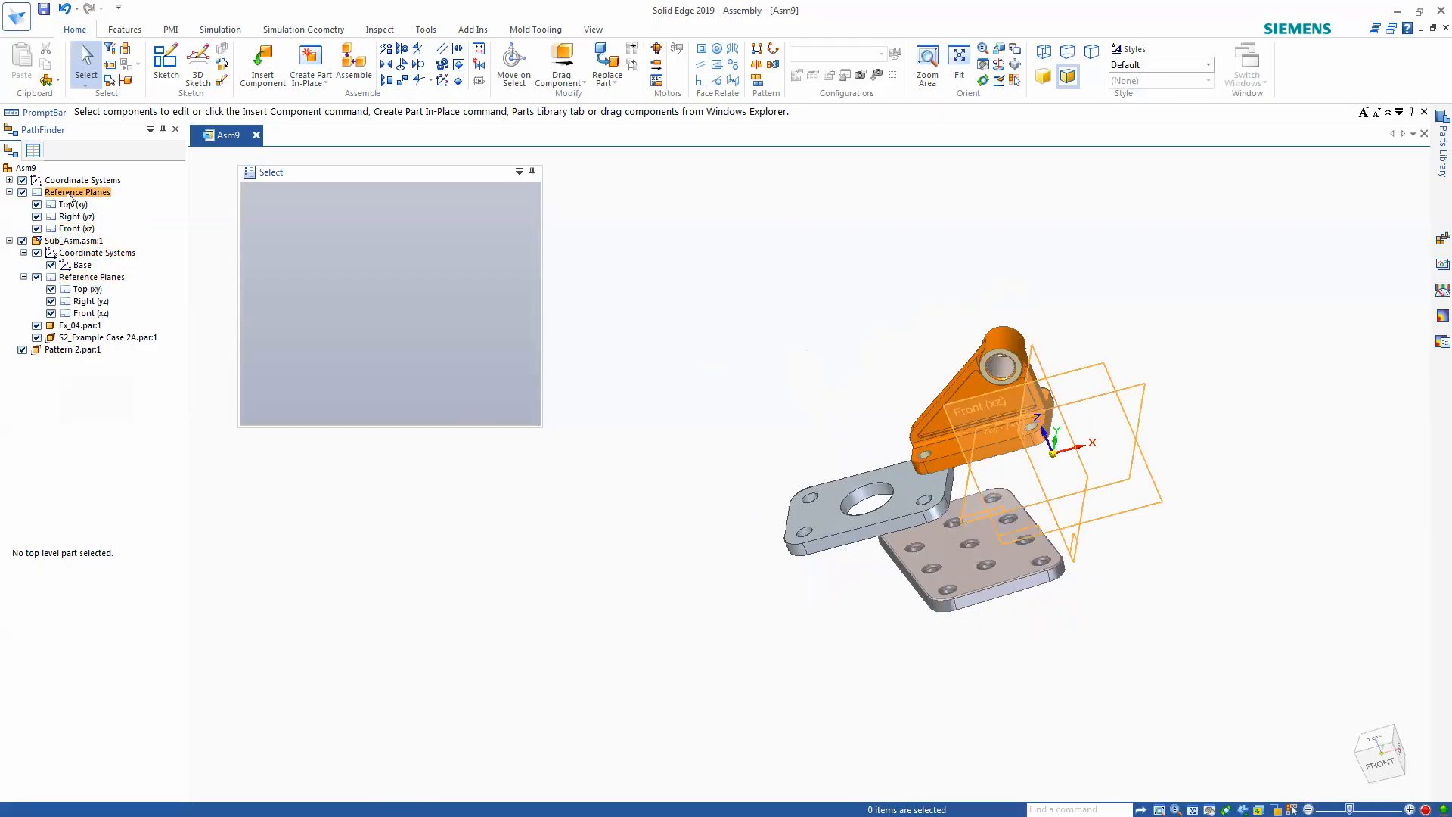
- Try to open Pattern 2.par for editing within the assembly, declining to save the assembly
double_click(73, 351)
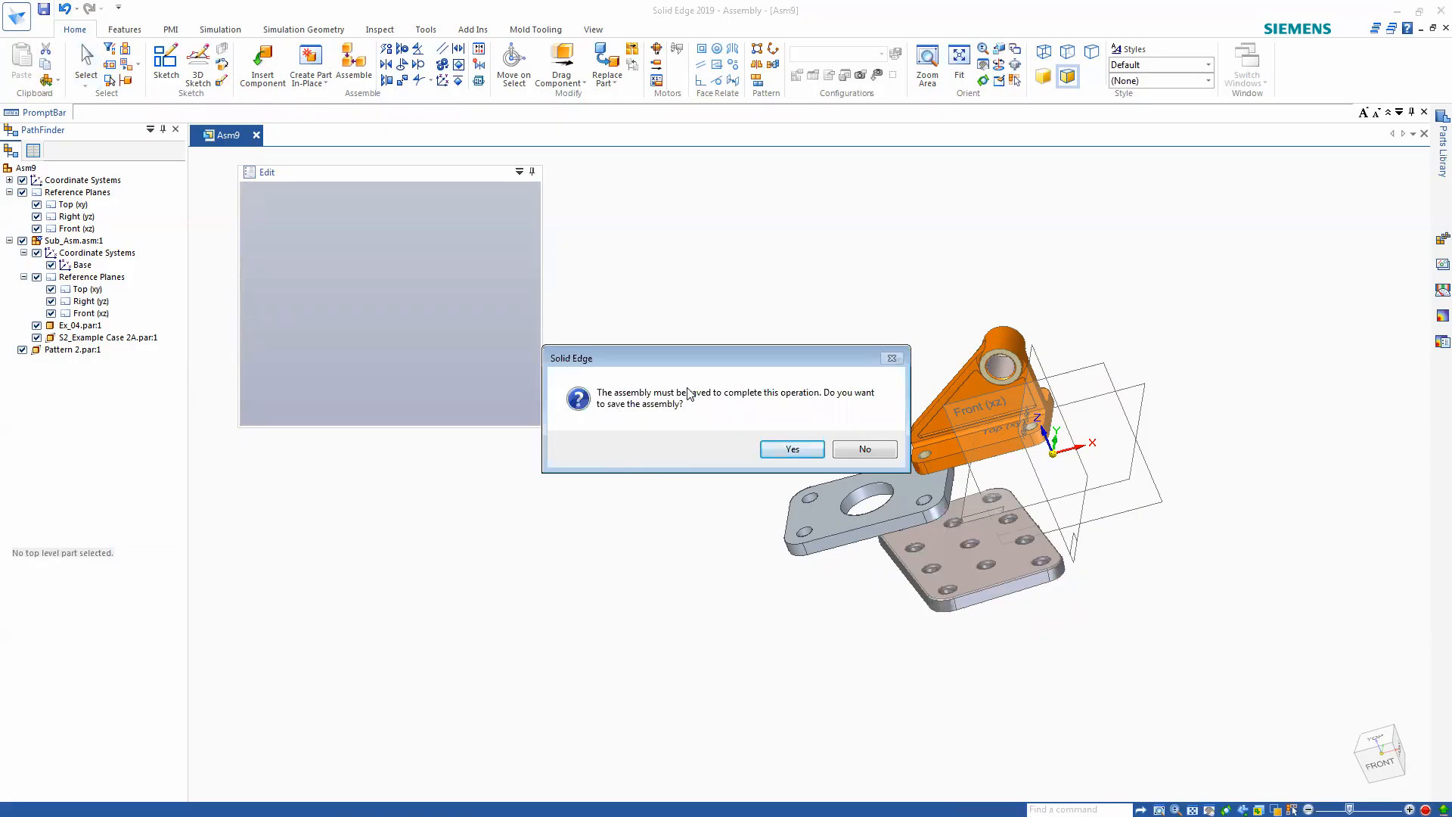
left_click(862, 448)
middle_click_drag(782, 534, 734, 482)
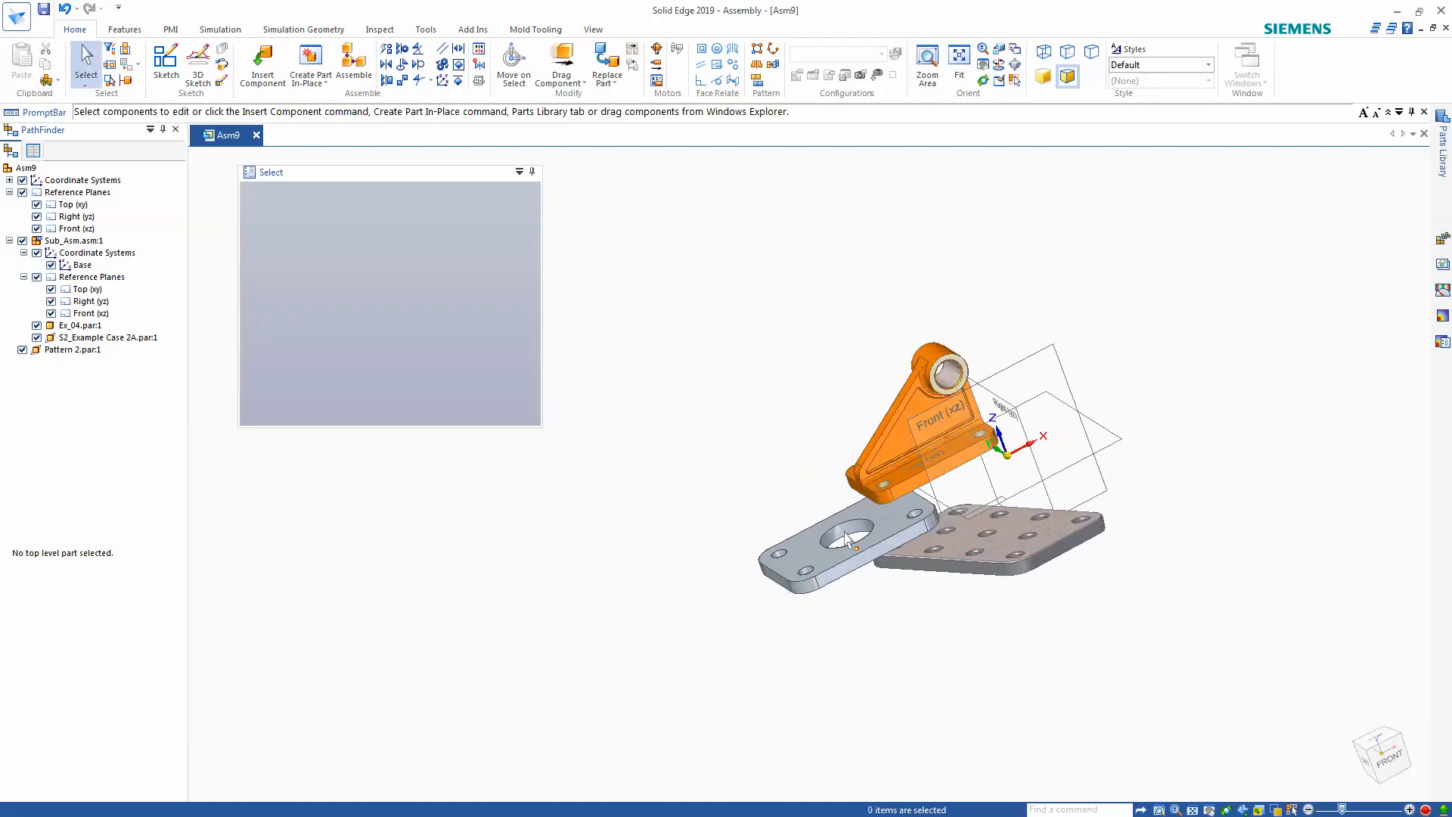
scroll(1013, 560, "up", 3)
middle_click_drag(1017, 563, 1256, 534)
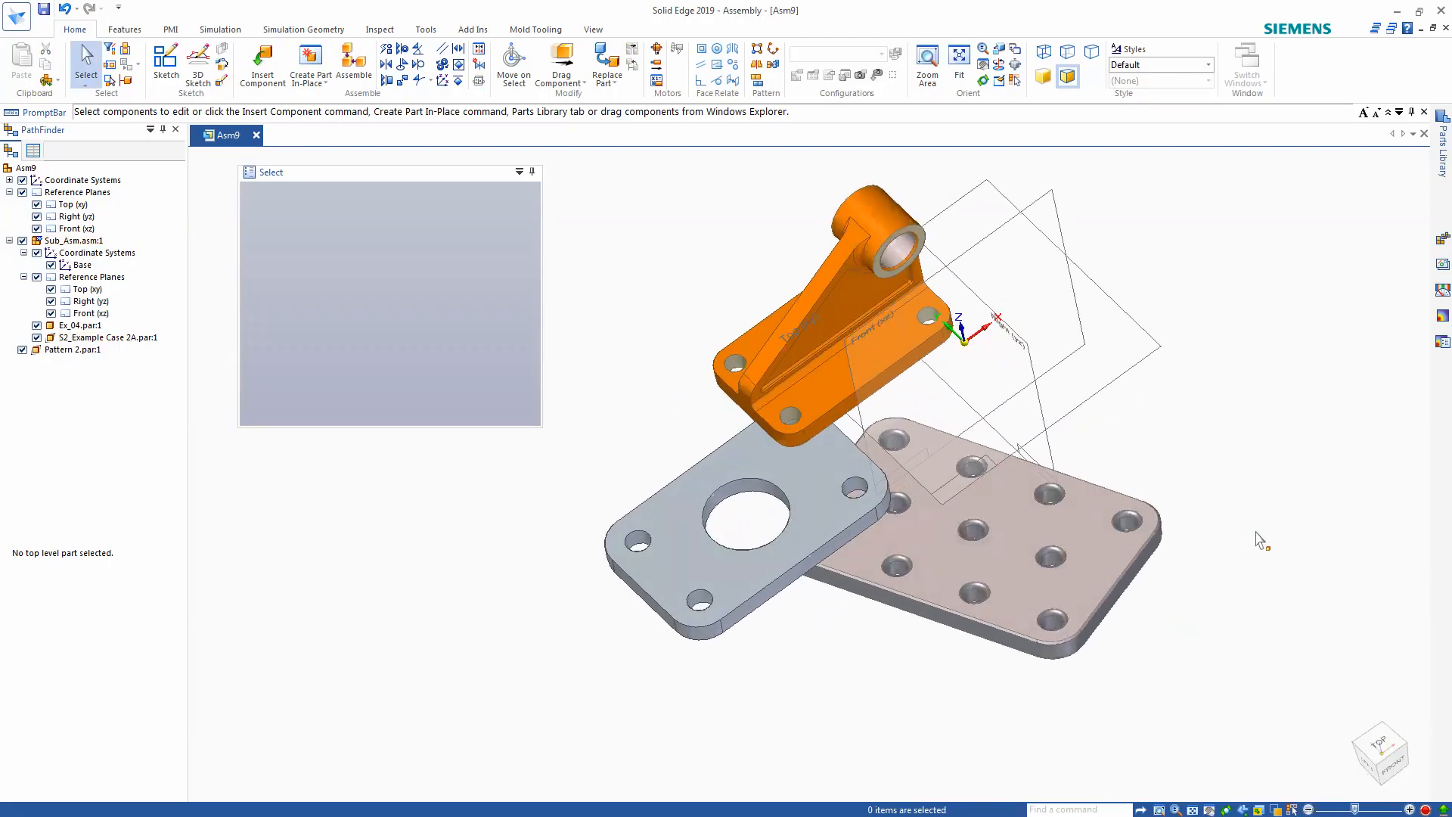